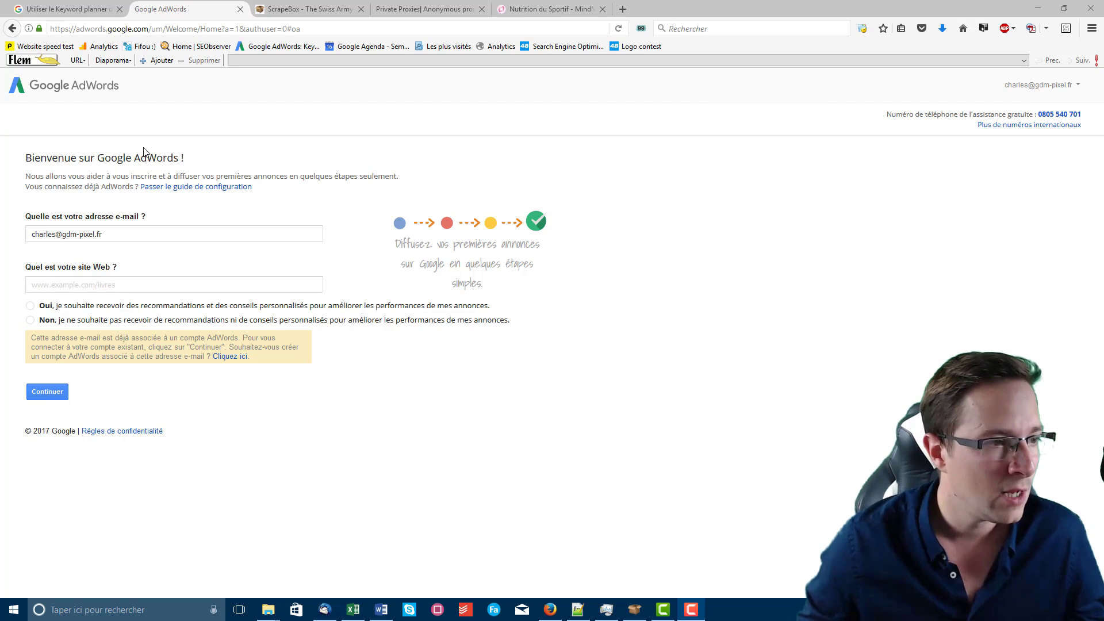
Step: Skip the guided setup and save the AdWords account settings with France, the (GMT+02:00) Paris time zone and euro
left_click(203, 193)
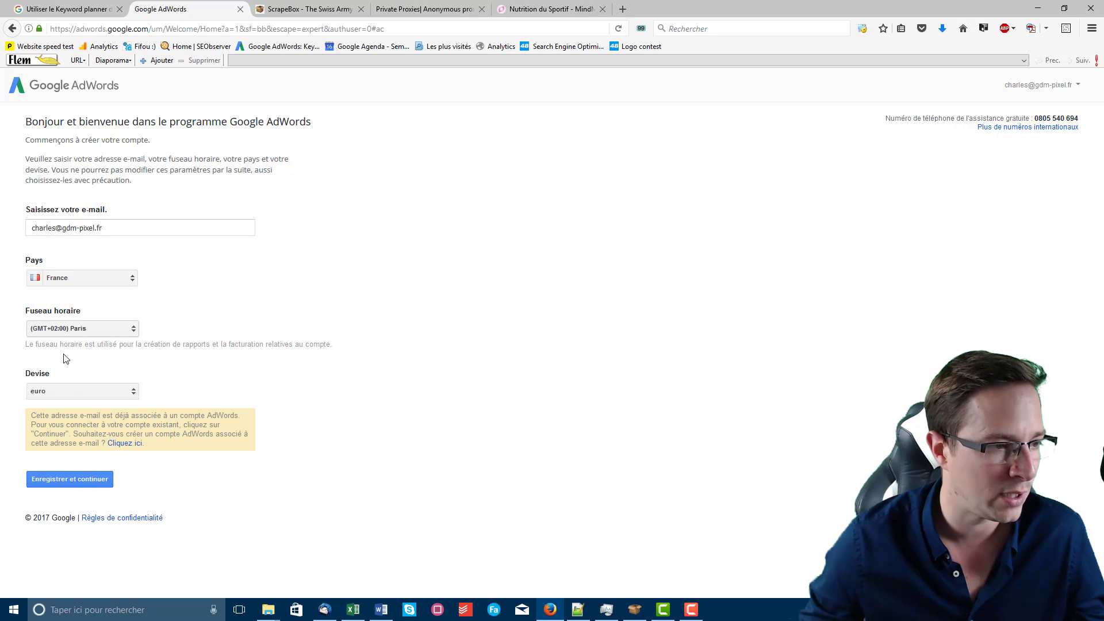
left_click(77, 480)
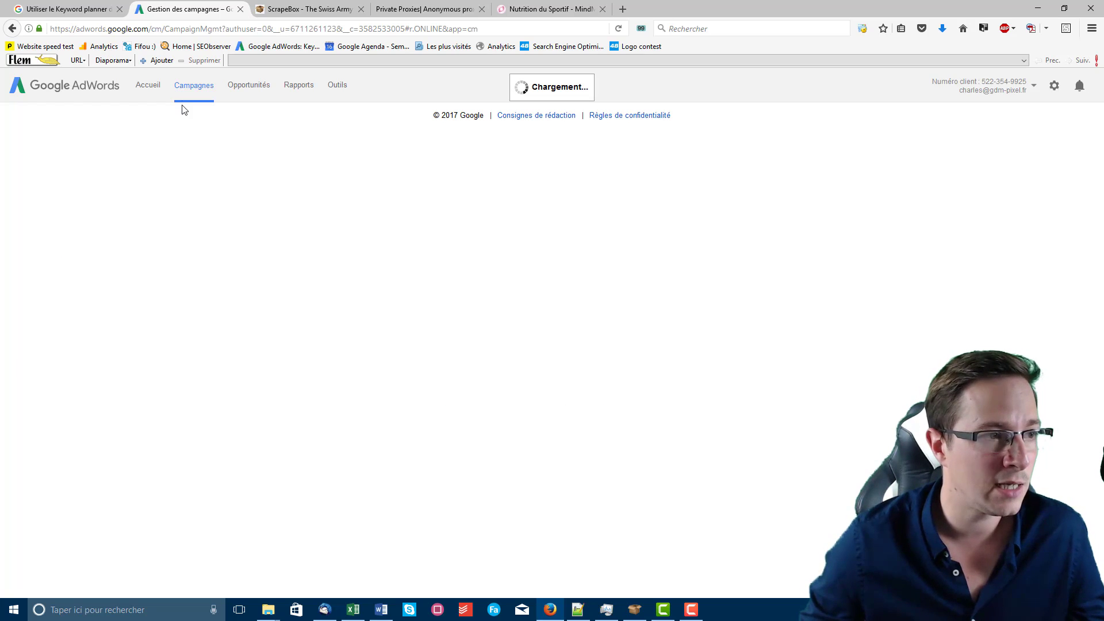
left_click(194, 92)
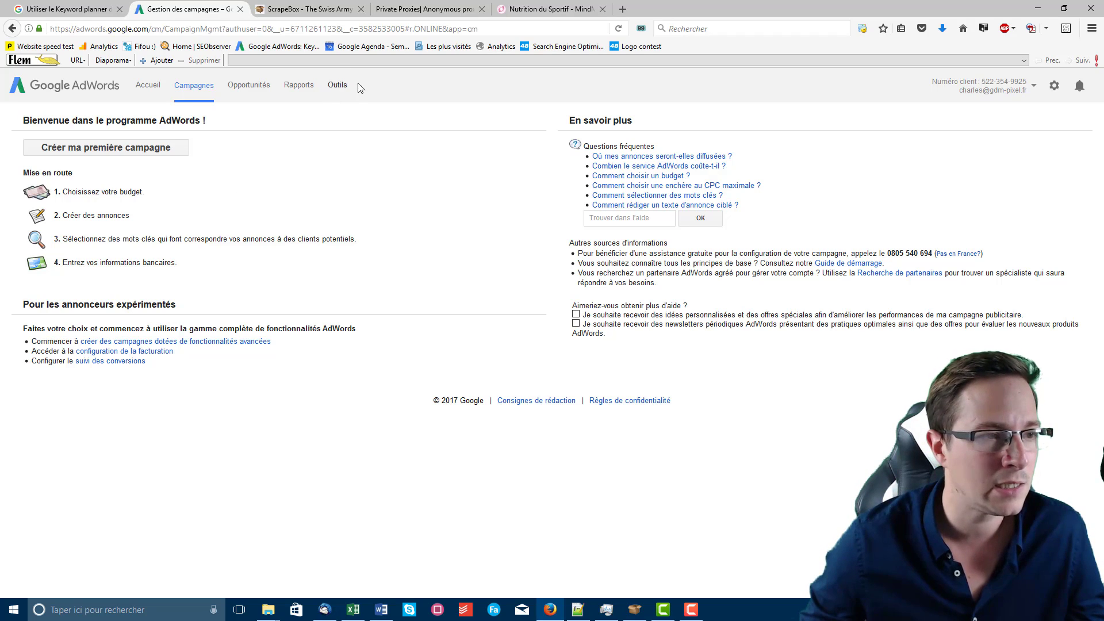
Step: Open the keyword planning tool and expand its search for new keywords by phrase, website or category
left_click(335, 86)
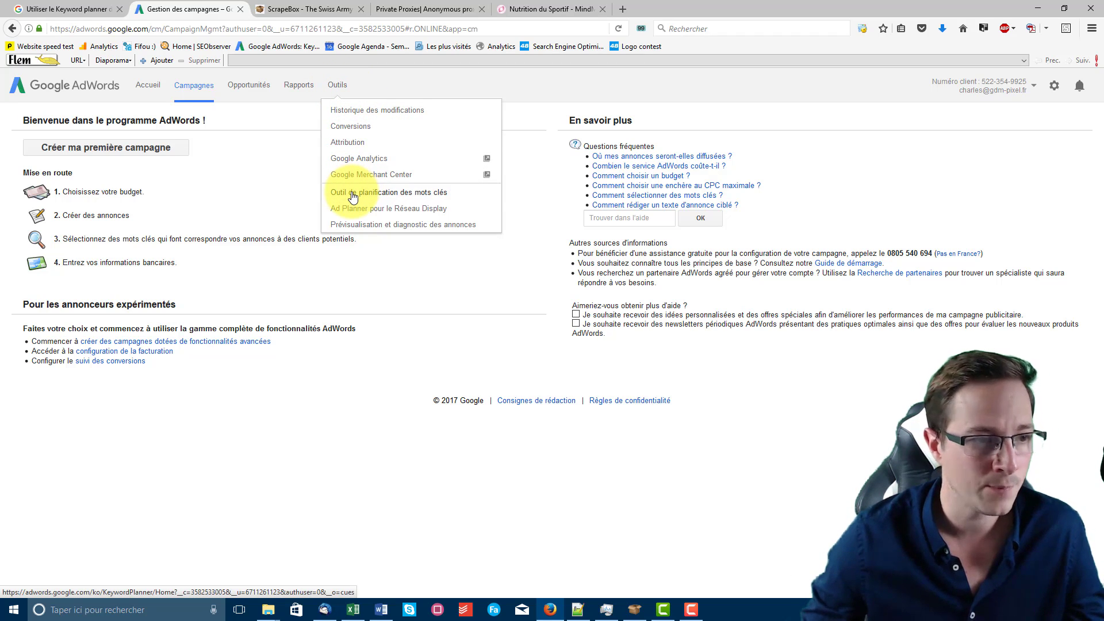
left_click(354, 196)
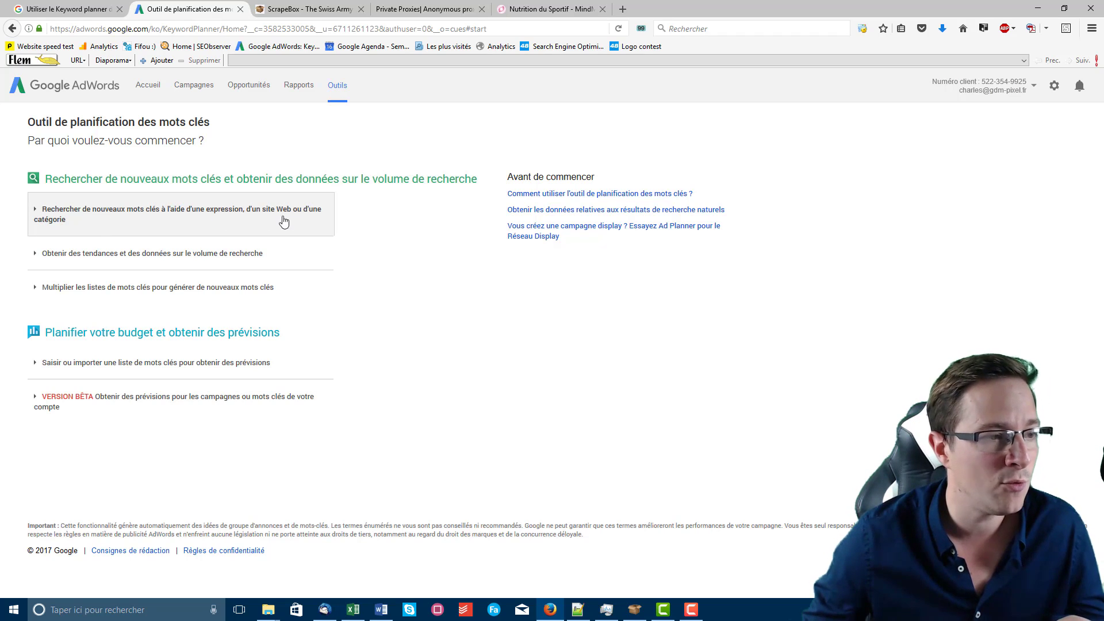
left_click(198, 219)
Step: Enter "manteau pour chien", "accessoires pour chien", "panier pour chien" and "jouets pour chien" on separate lines as the products or services
left_click(124, 279)
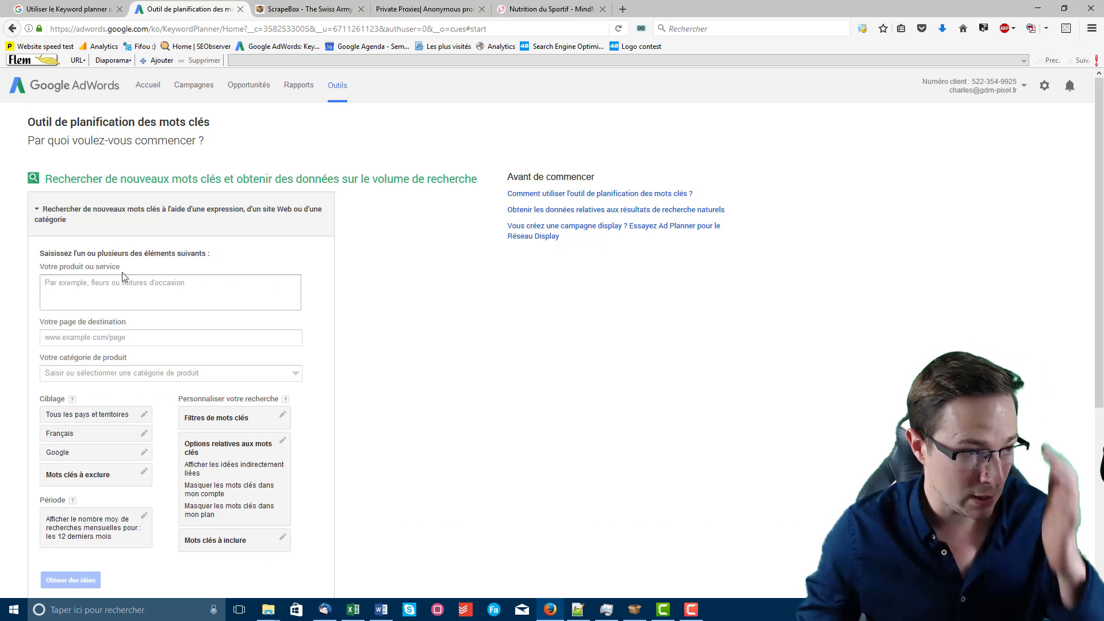
type("manteau pour chien")
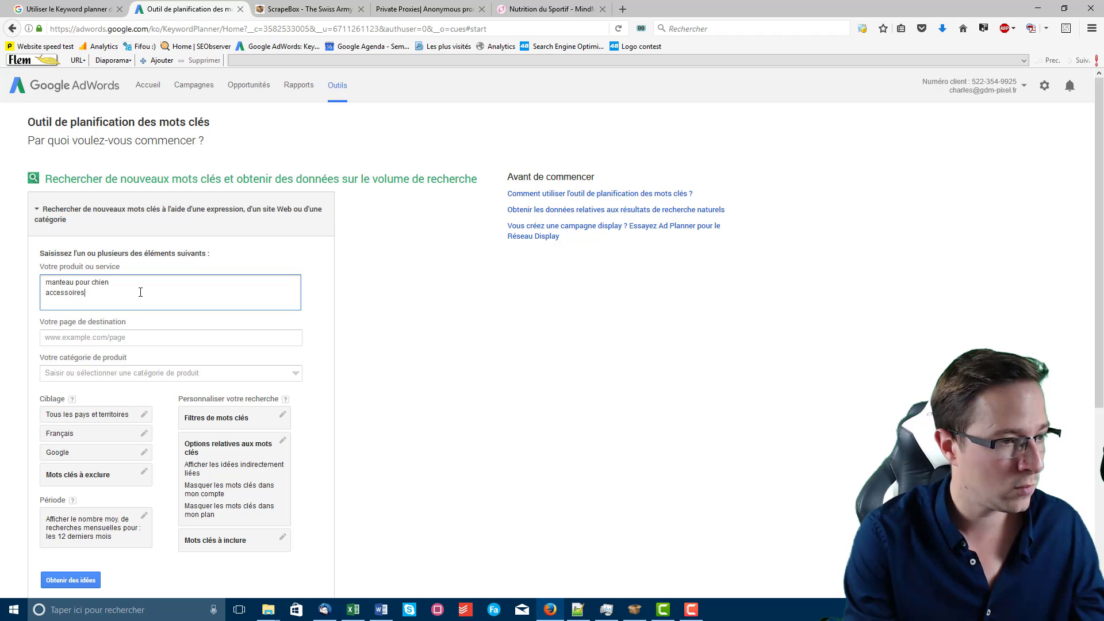
key("Return")
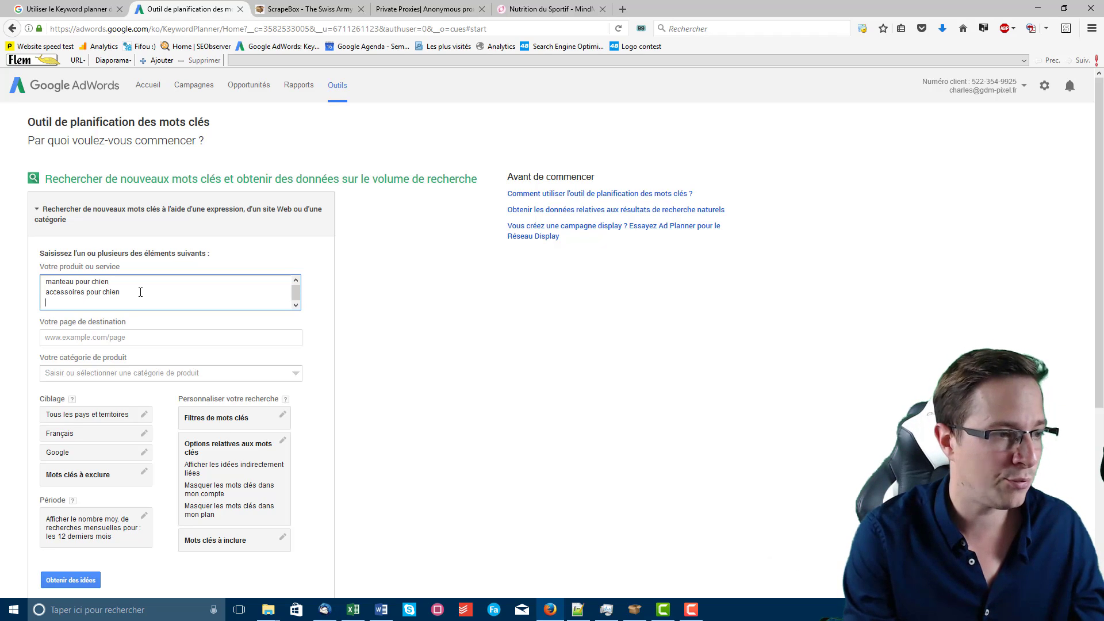
type("panier pour chien")
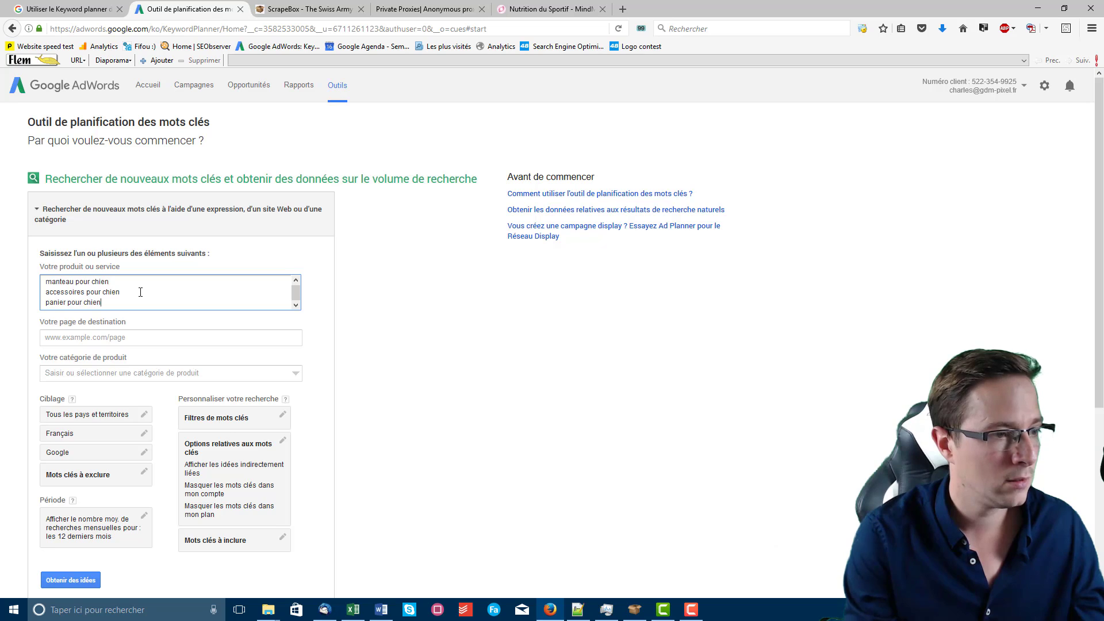
key("Return")
type("jouets pour chien")
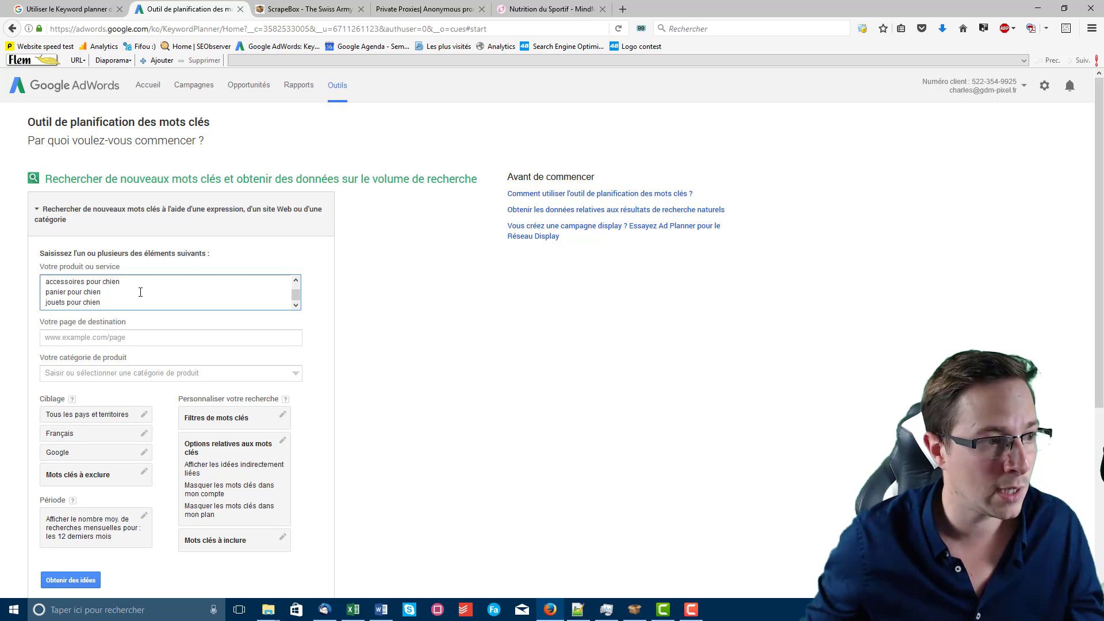
left_click_drag(113, 303, 14, 253)
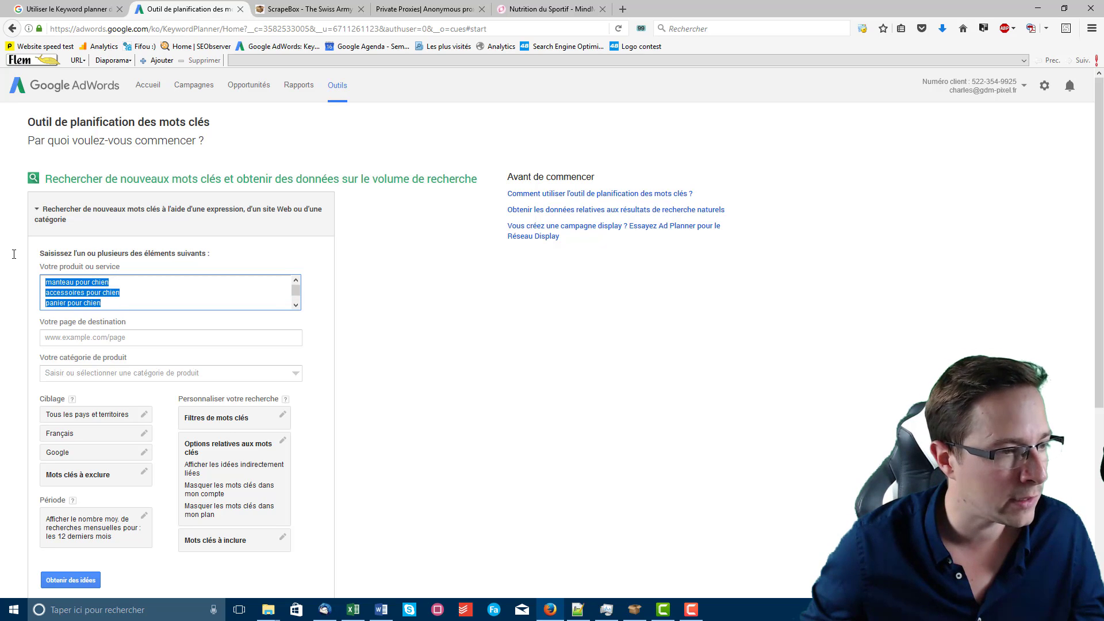
left_click(99, 295)
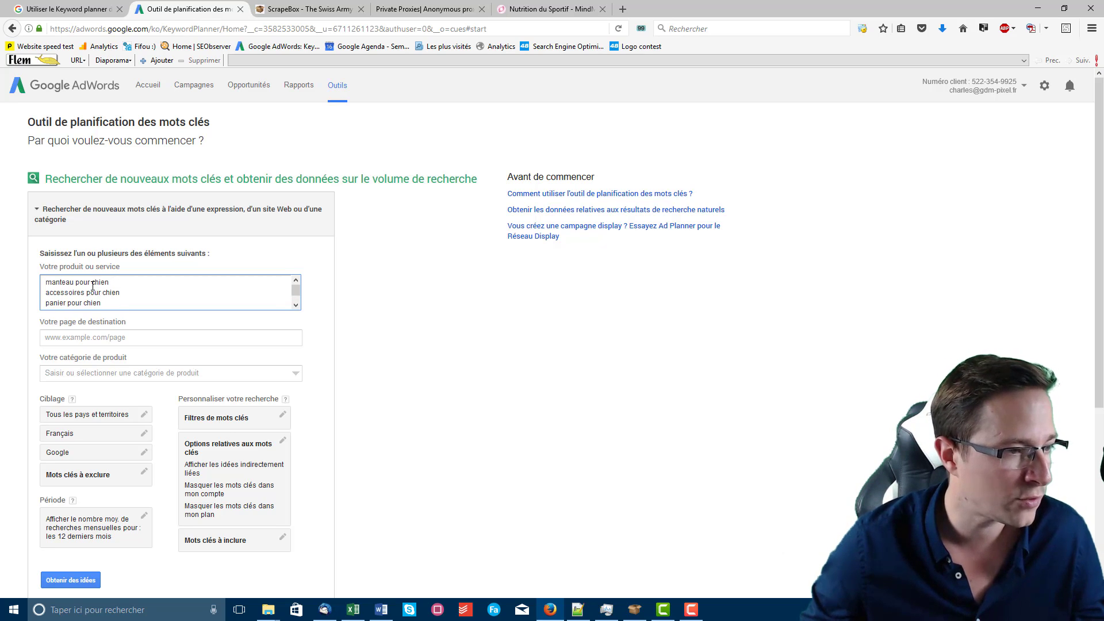
scroll(93, 286, "down", 1)
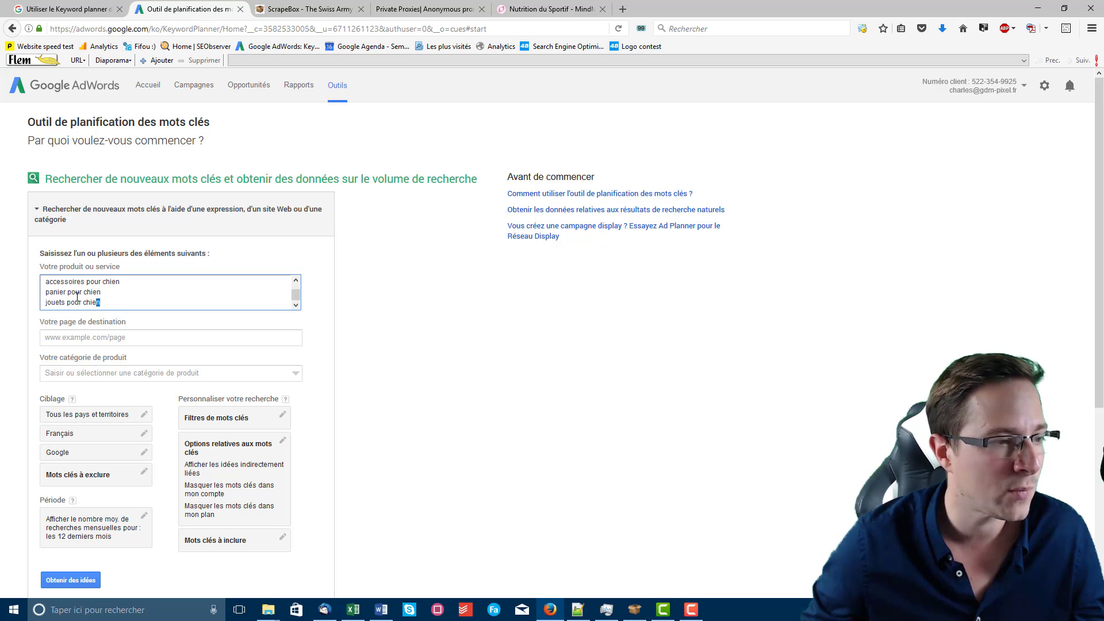
left_click_drag(78, 297, 8, 264)
left_click(107, 294)
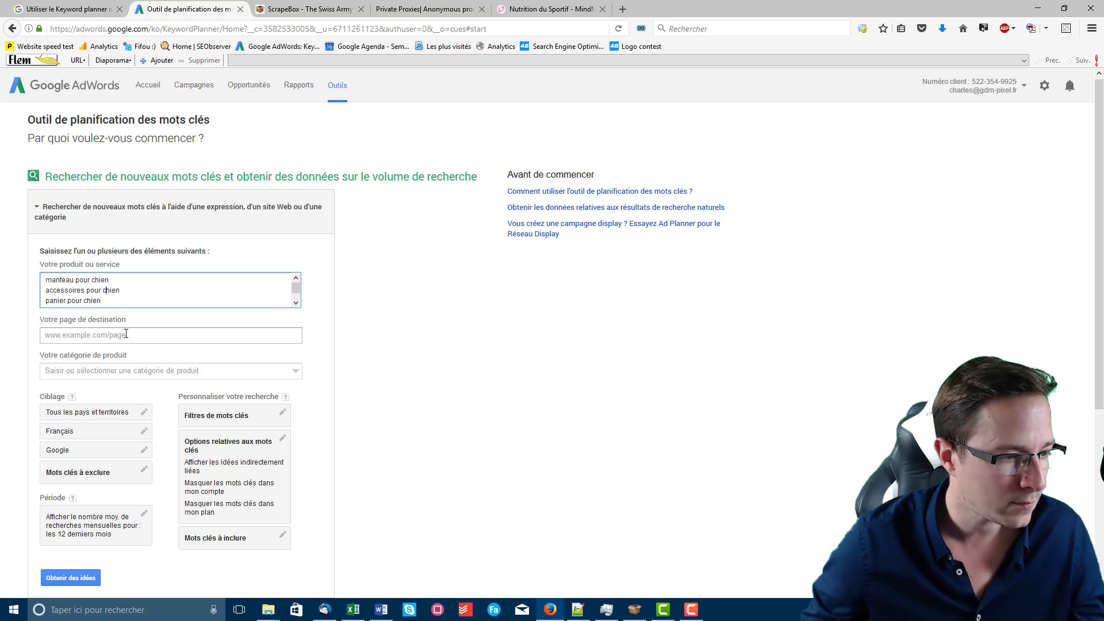
Step: Get keyword ideas for the four dog product phrases and look through the suggested keywords and their monthly search volumes
scroll(85, 524, "down", 2)
left_click(85, 521)
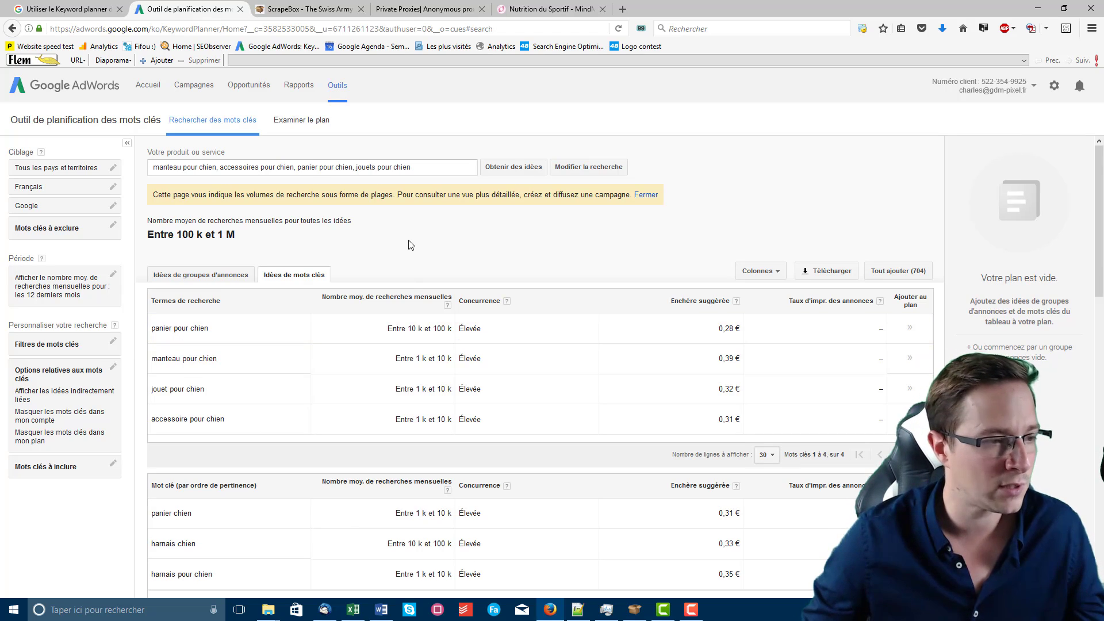
scroll(411, 245, "down", 5)
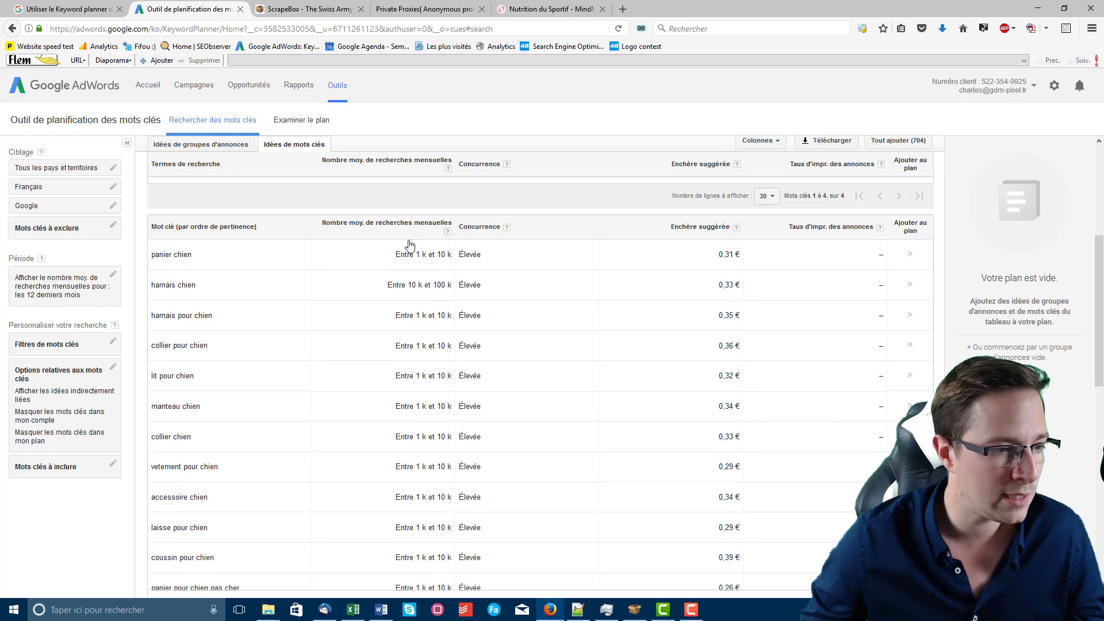
scroll(247, 402, "down", 3)
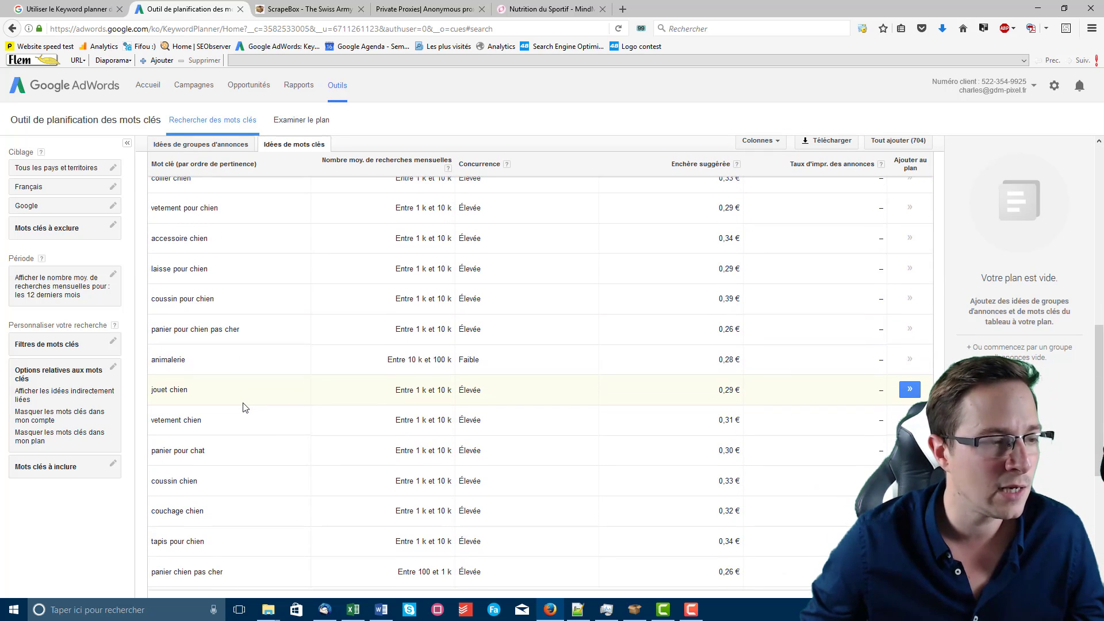
scroll(246, 407, "down", 5)
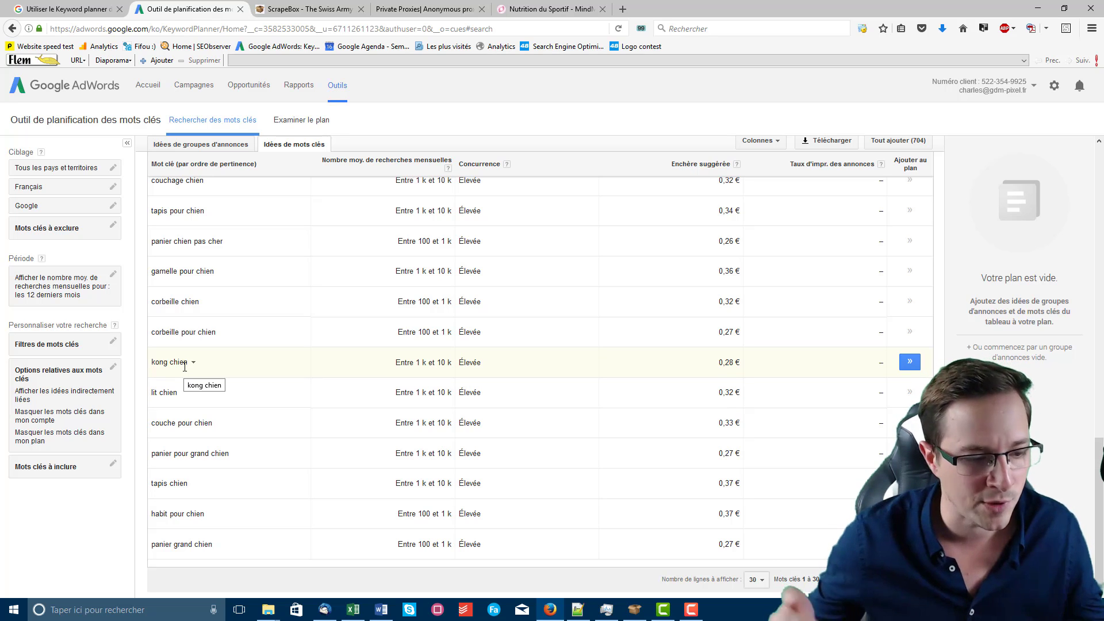
scroll(587, 401, "up", 10)
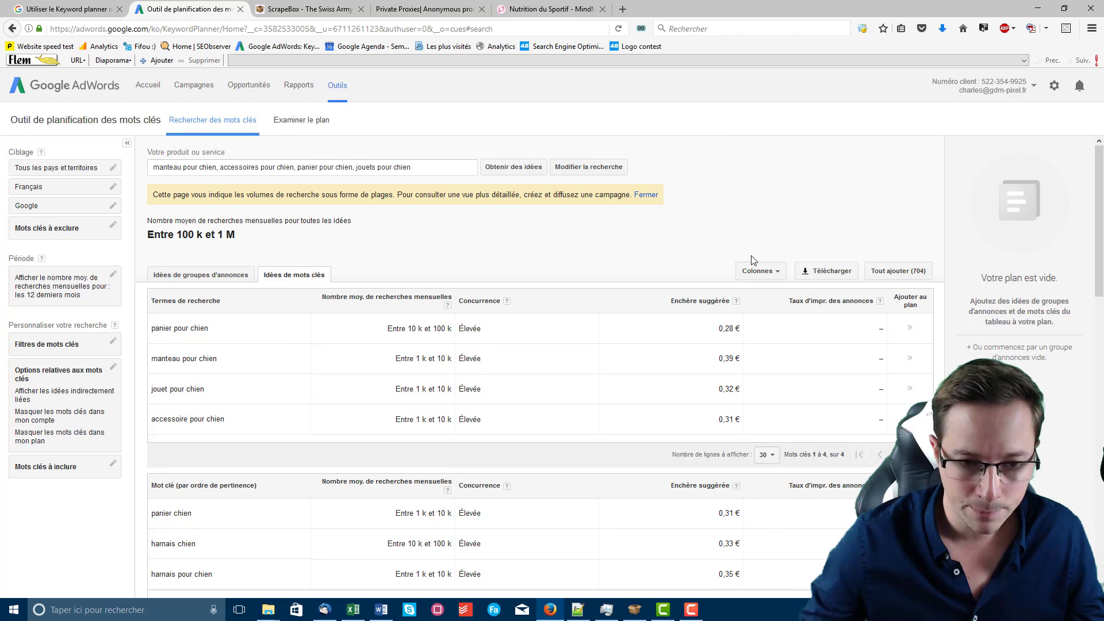
Step: Download the keyword ideas' historical statistics in CSV (Excel) format and open the file in Excel
left_click(820, 272)
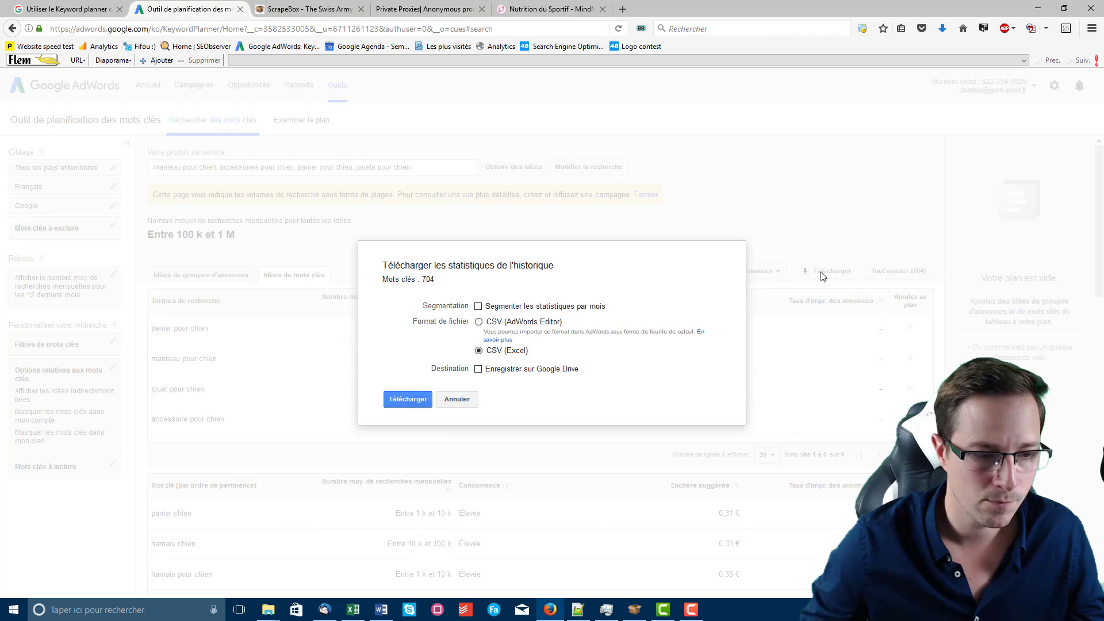
left_click(430, 398)
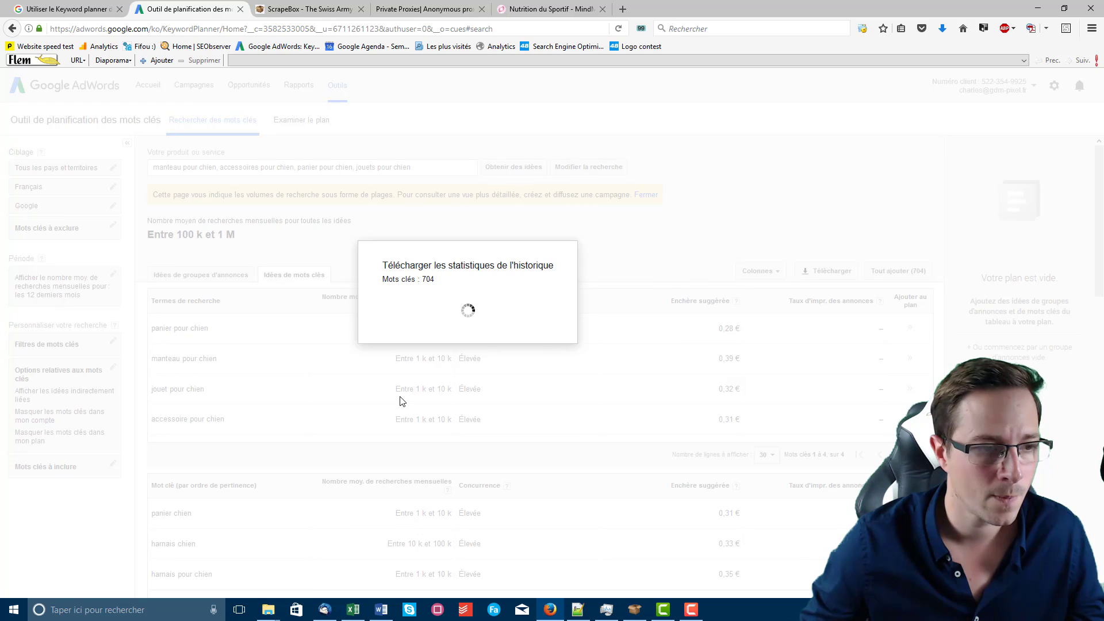
left_click(506, 366)
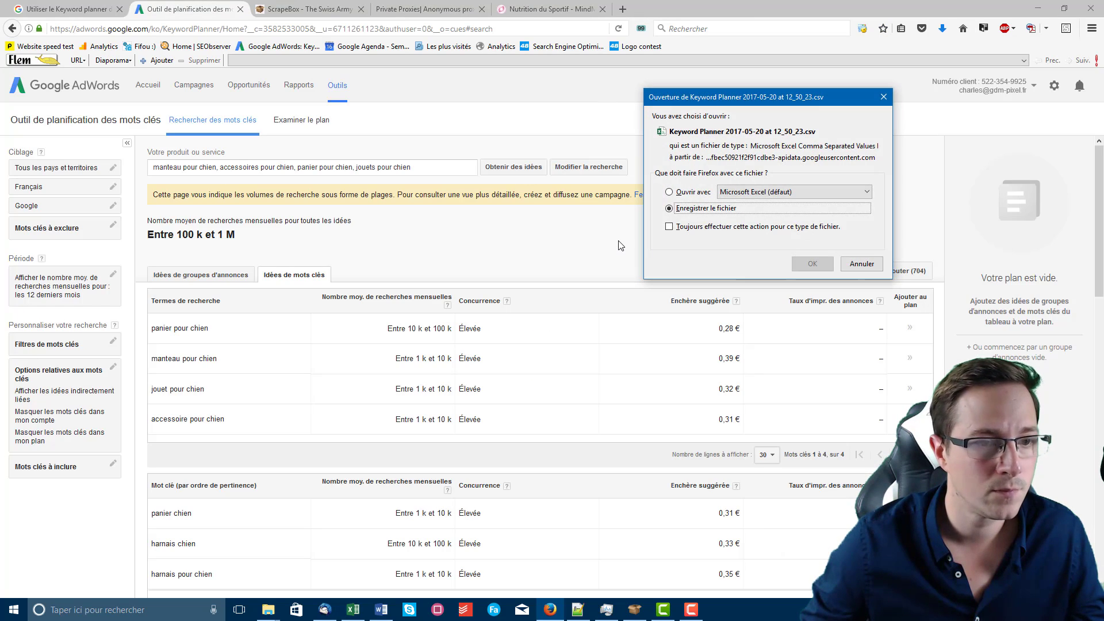
left_click(808, 265)
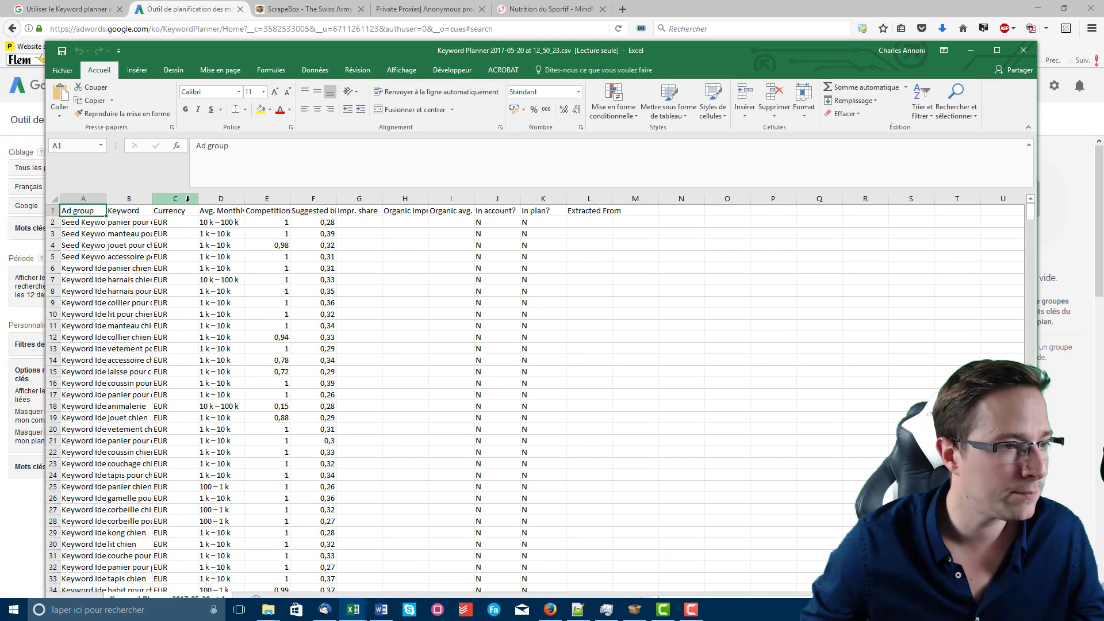
Step: Widen the Keyword column so the full phrases show, and check the seed keywords at the start of the list
left_click_drag(152, 198, 345, 209)
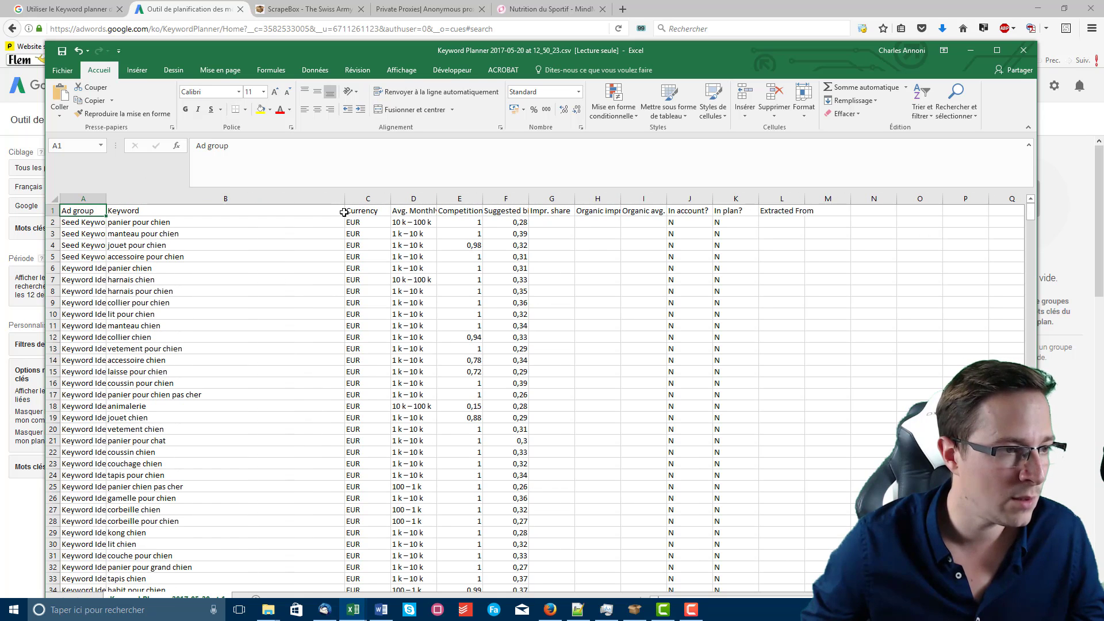
left_click(180, 225)
left_click(181, 233)
left_click(155, 246)
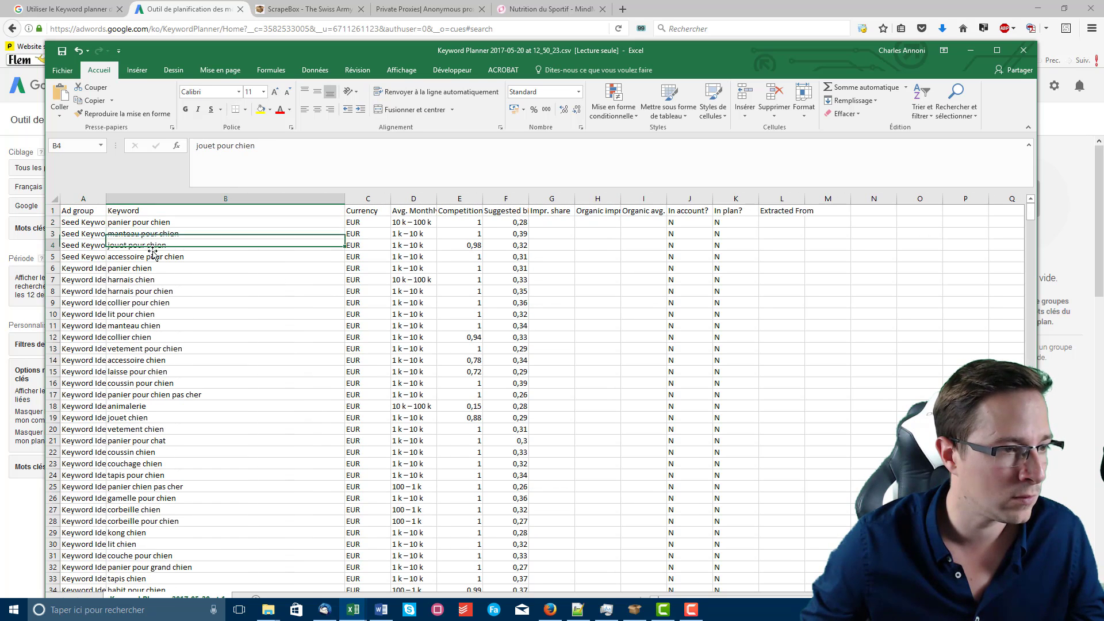
left_click(146, 257)
left_click(81, 245)
left_click(148, 254)
left_click(138, 236)
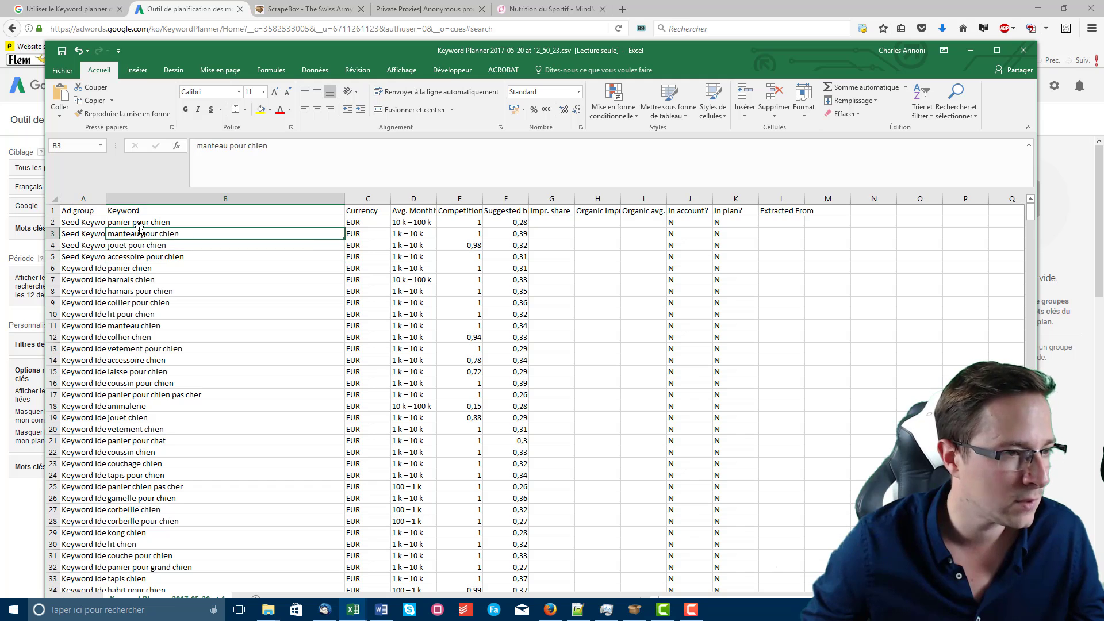
left_click(168, 256)
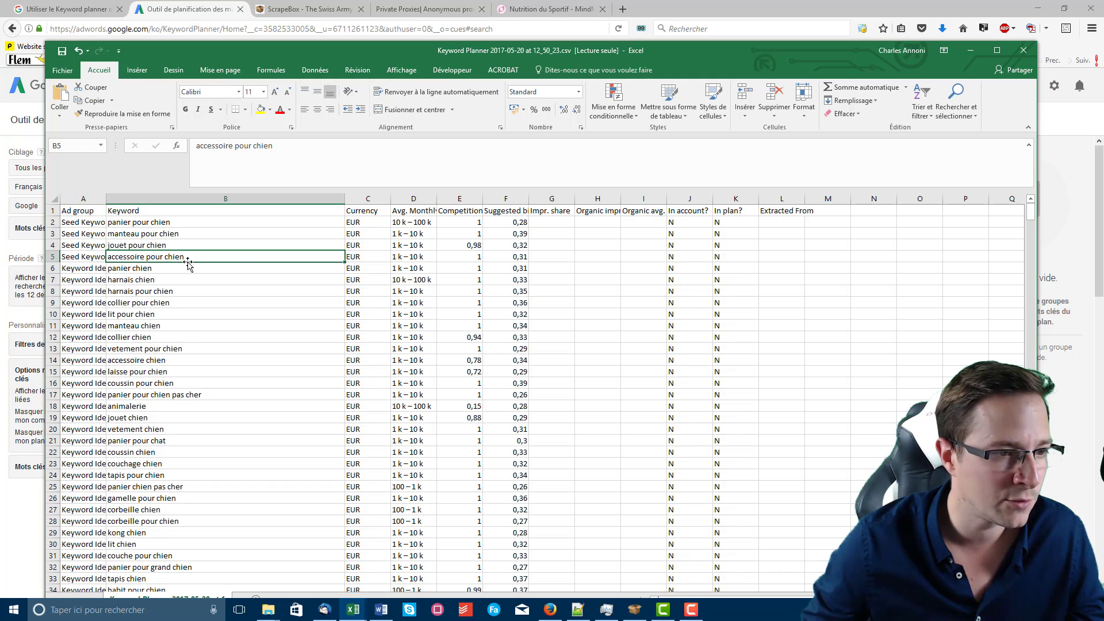
Step: Widen the Avg. Monthly Searches column to show its full header, and look through the search ranges down the list
left_click(409, 225)
left_click_drag(437, 199, 596, 198)
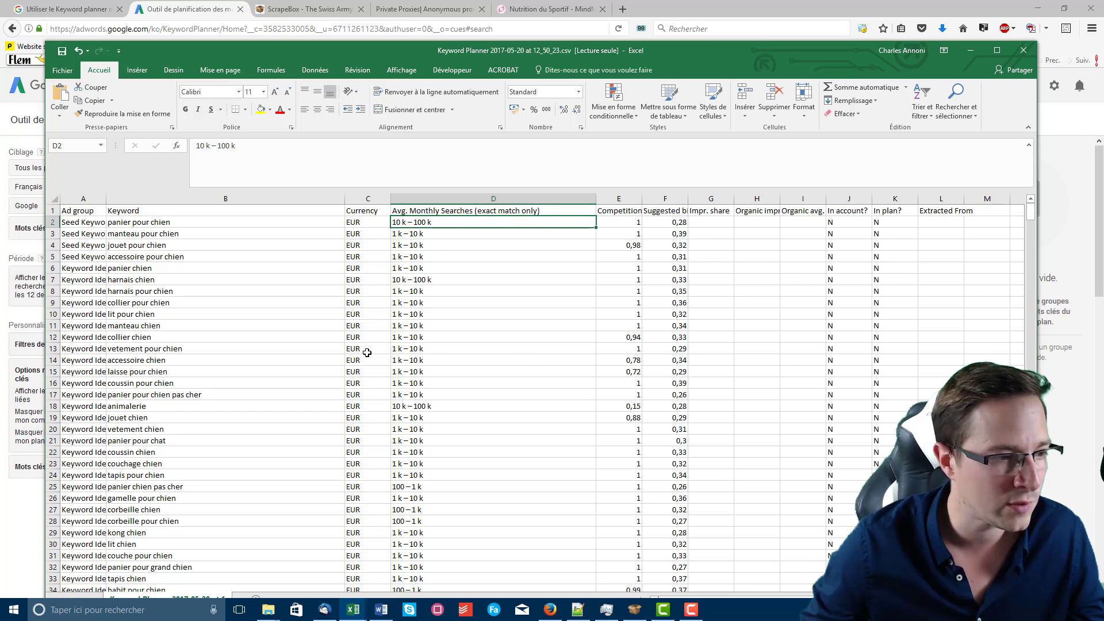
scroll(367, 353, "down", 7)
scroll(367, 352, "down", 20)
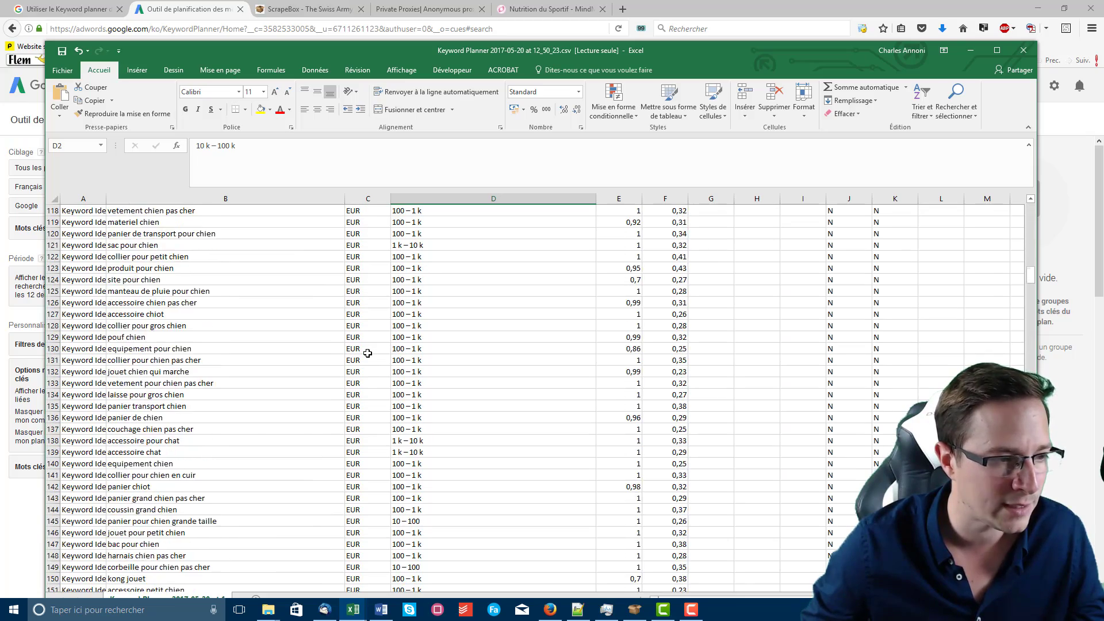
scroll(368, 354, "up", 19)
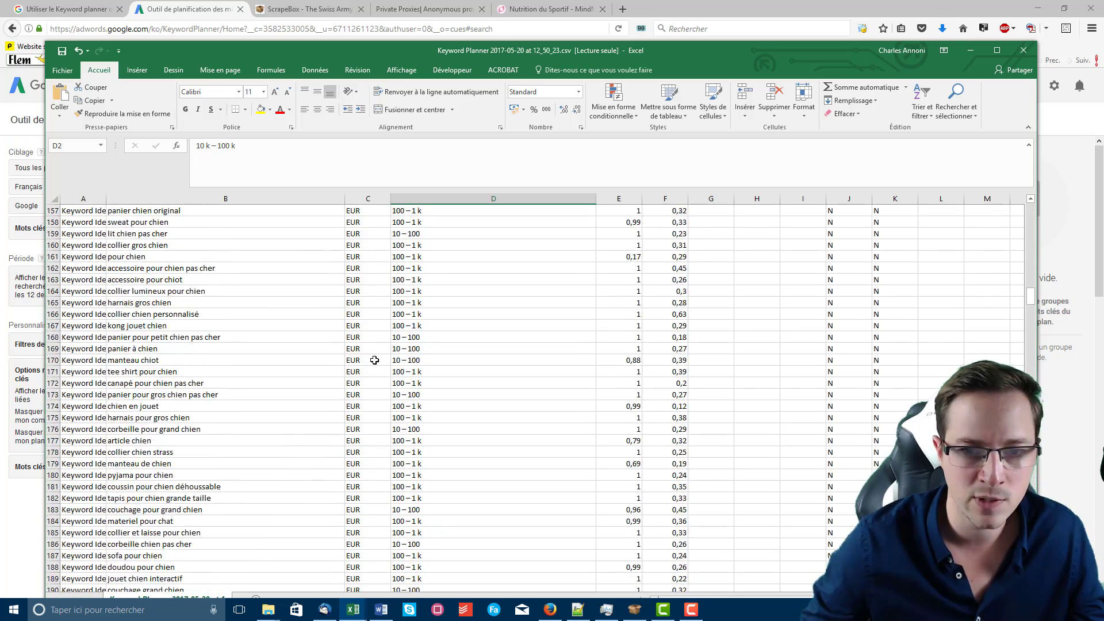
scroll(374, 359, "up", 20)
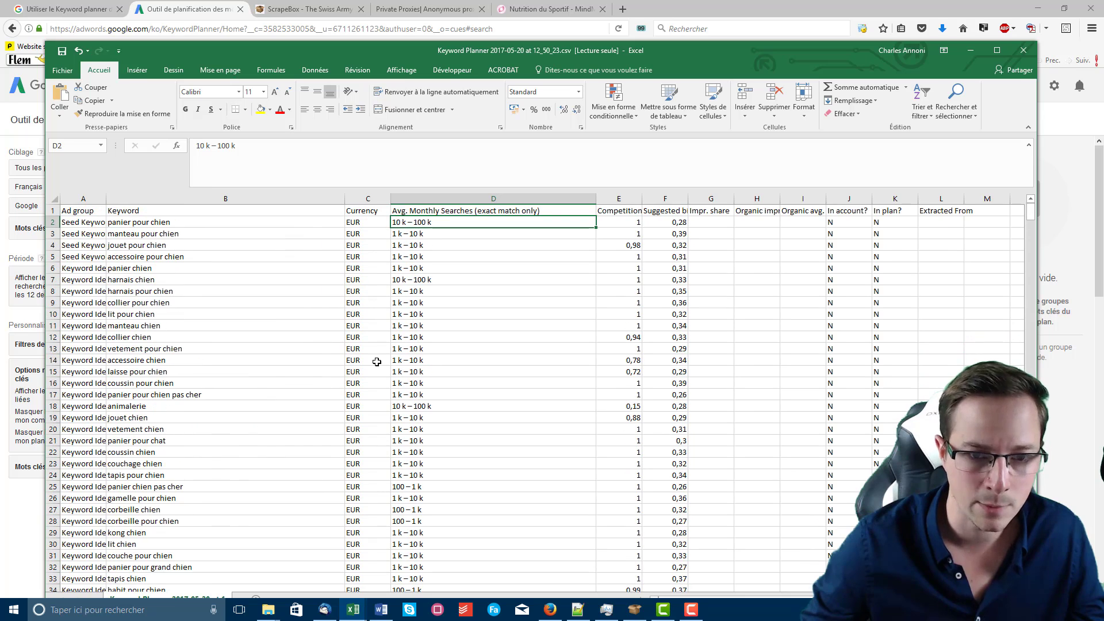
Step: Convert the whole keyword list, A1:L705, into a table whose first row serves as headers
left_click(940, 210)
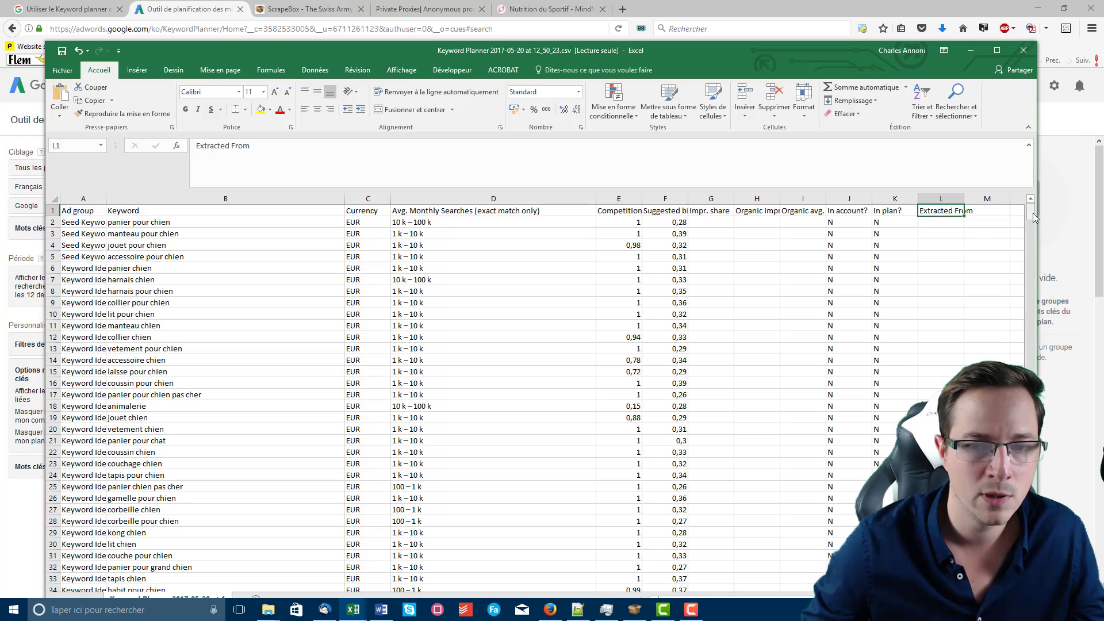
left_click_drag(1033, 213, 1018, 332)
scroll(174, 434, "down", 20)
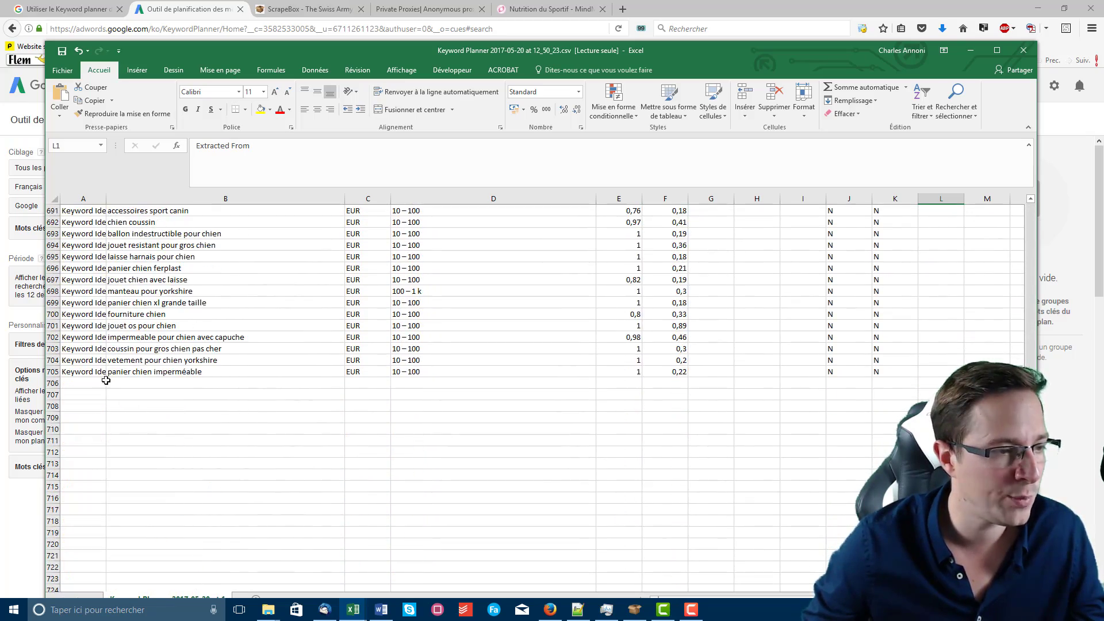
left_click(86, 371, "shift")
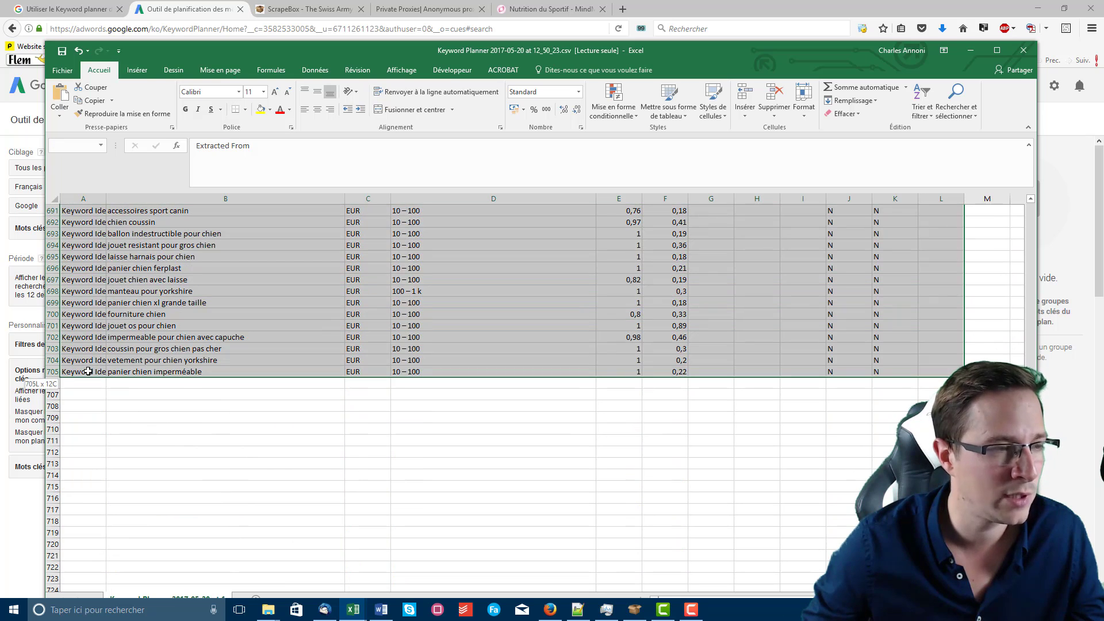
left_click(137, 70)
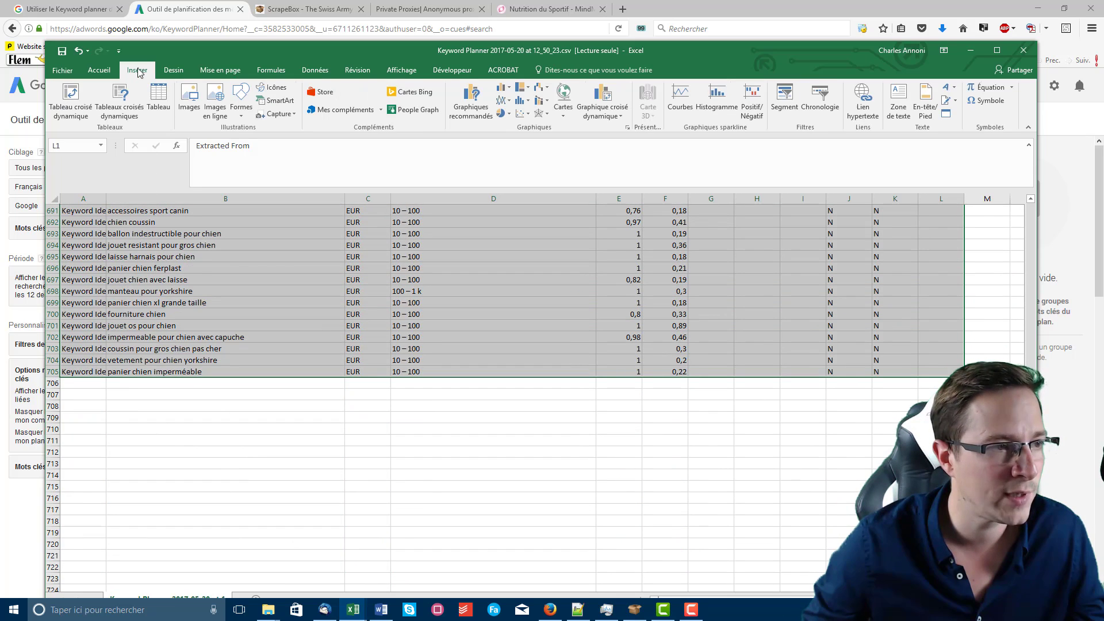
left_click(159, 108)
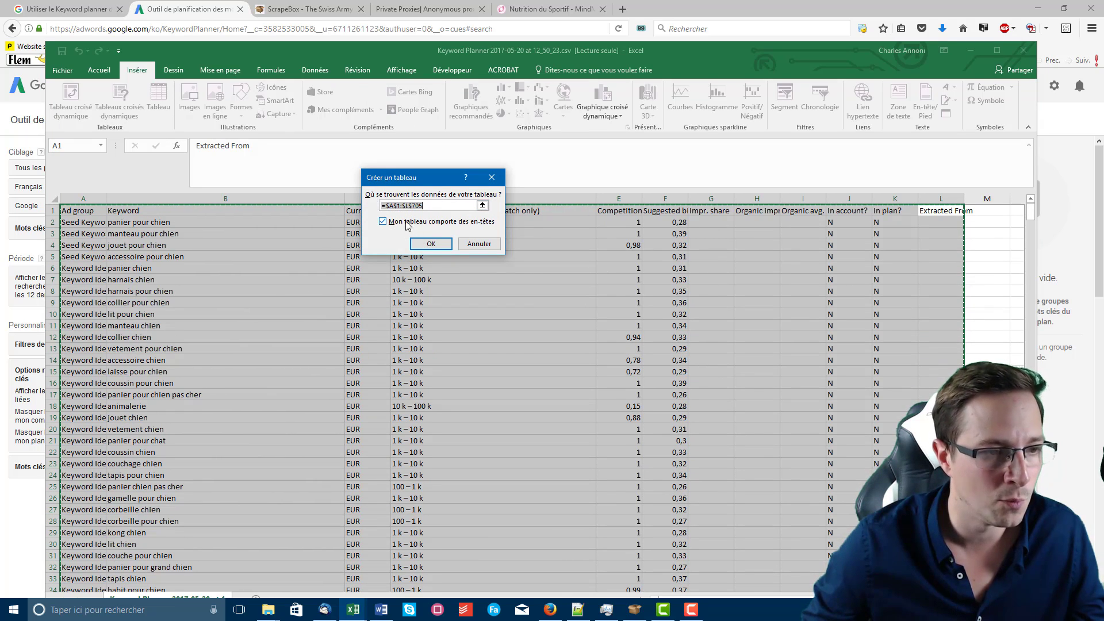
left_click(429, 245)
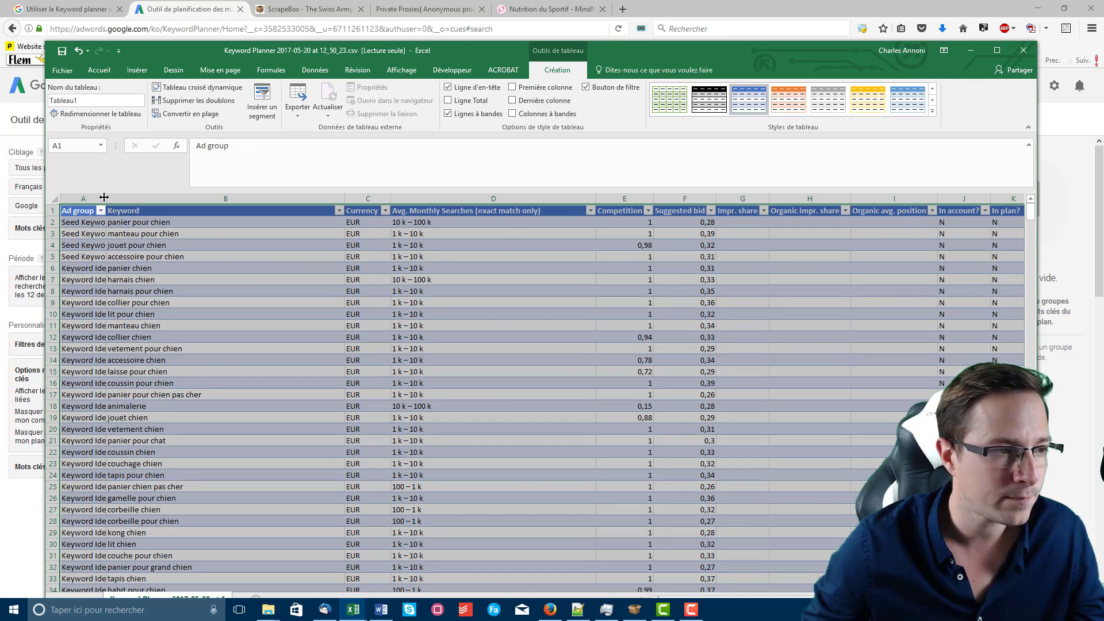
Step: Widen the first column to fit its full entries, and delete the Ad group column from the table
left_click_drag(104, 198, 210, 199)
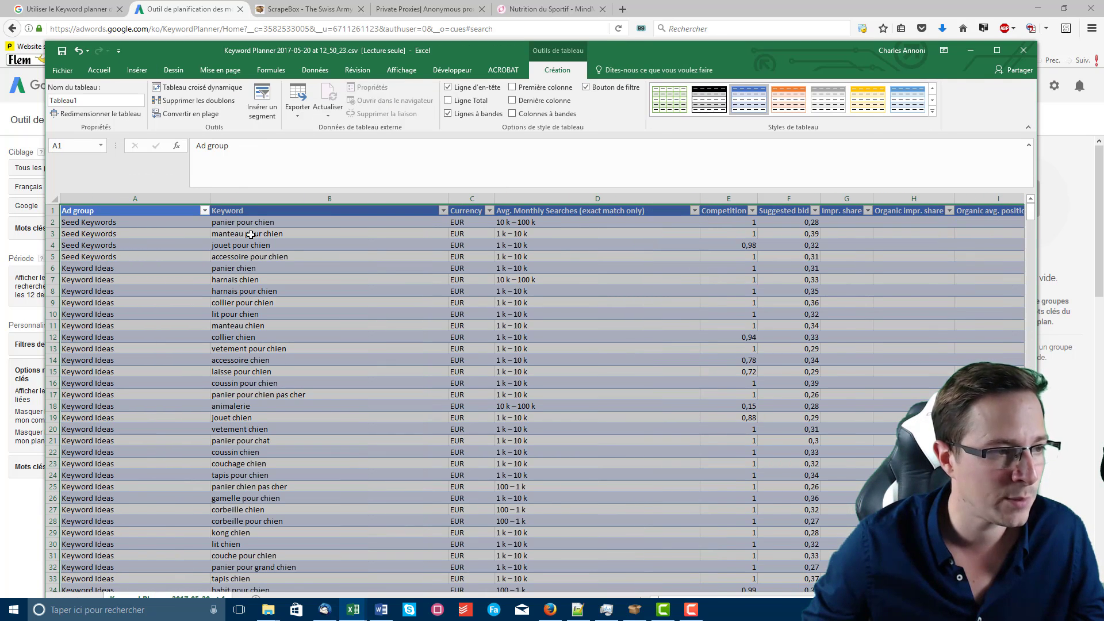
left_click(150, 251)
left_click(115, 225)
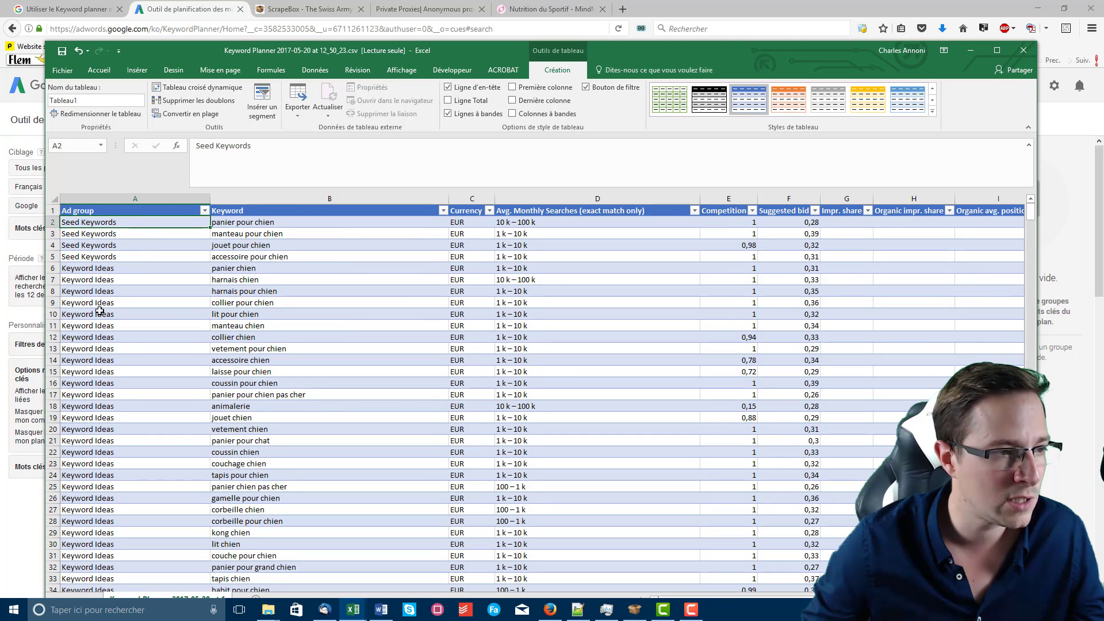
left_click(104, 235)
right_click(104, 234)
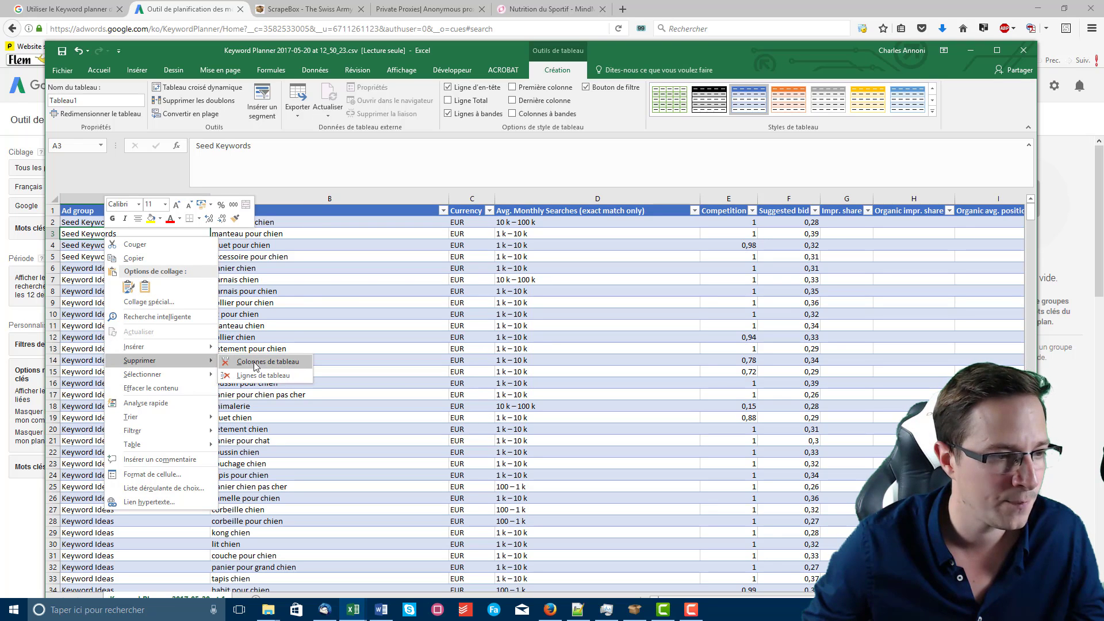
key("Escape")
left_click(131, 256)
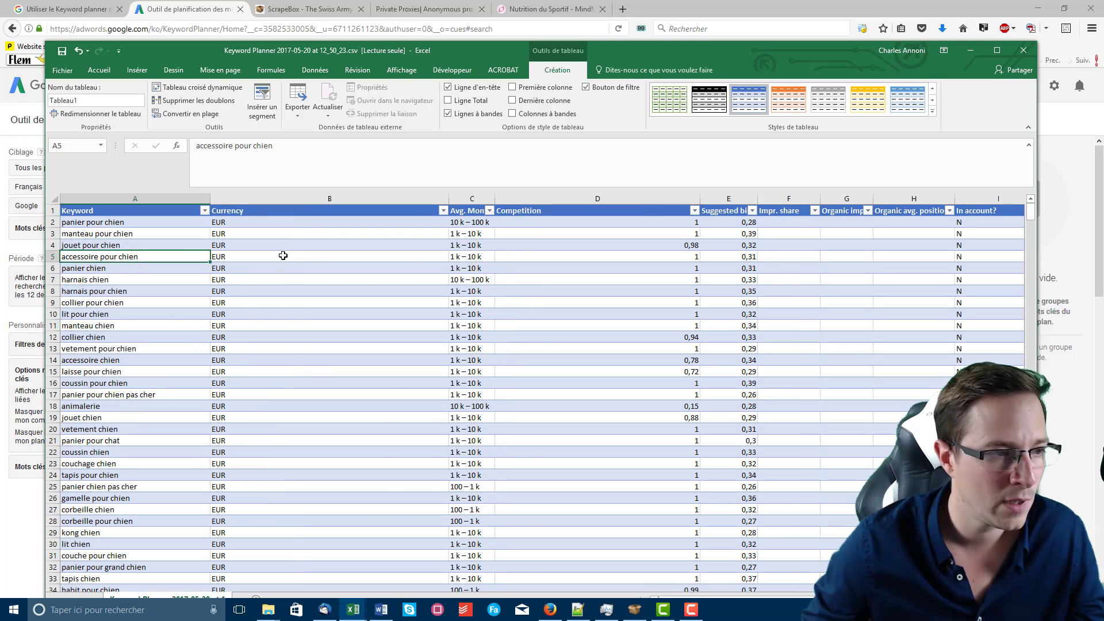
Step: Delete the Currency column from the table and widen the Competition column to fit its header
left_click(283, 256)
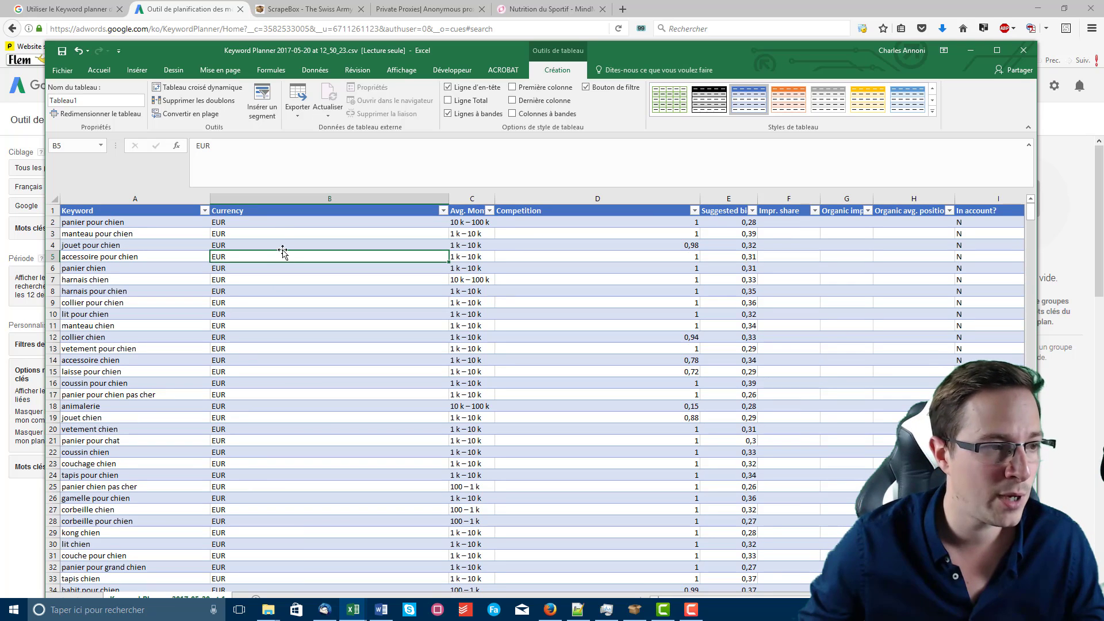
left_click(282, 224)
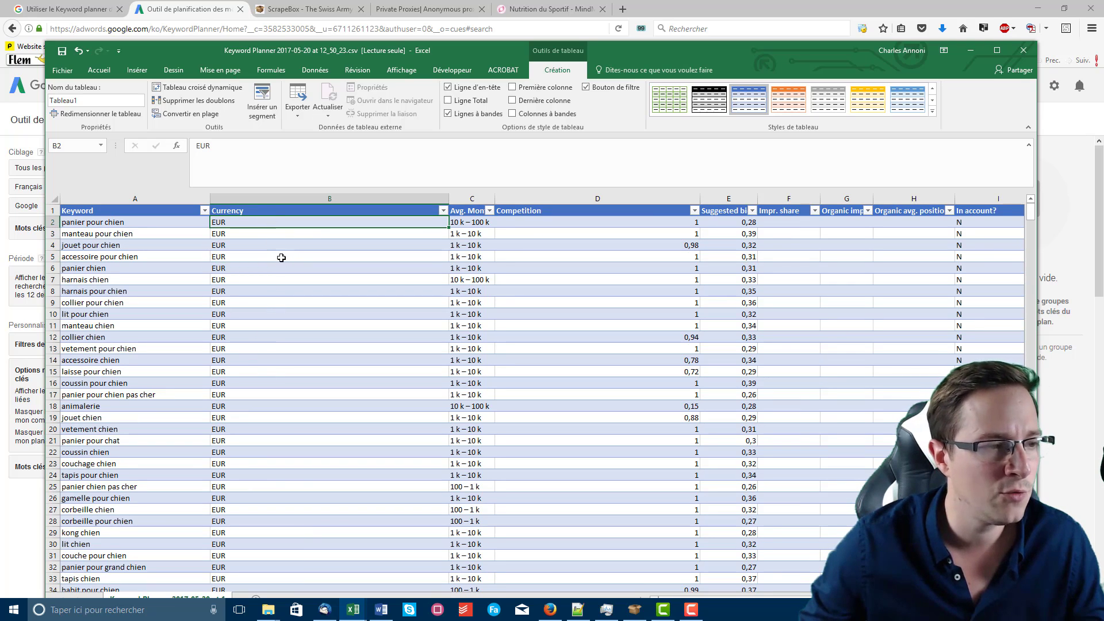
left_click(283, 236)
key("ctrl+minus")
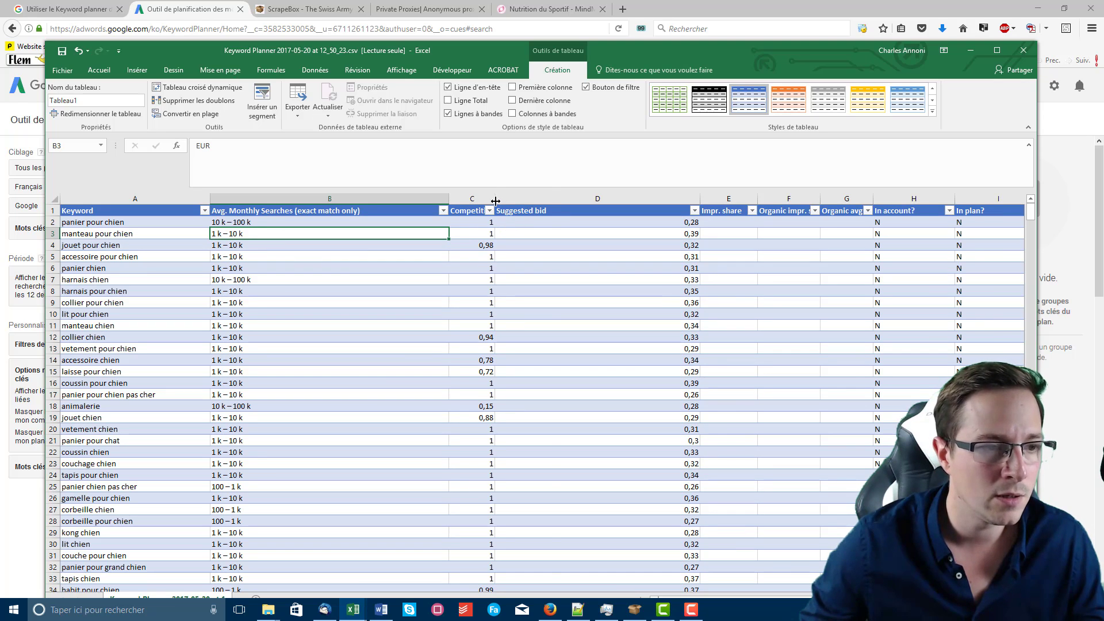
left_click_drag(495, 198, 551, 198)
Step: Delete all table columns after Suggested bid, from Impr. share through Extracted From
left_click(795, 242)
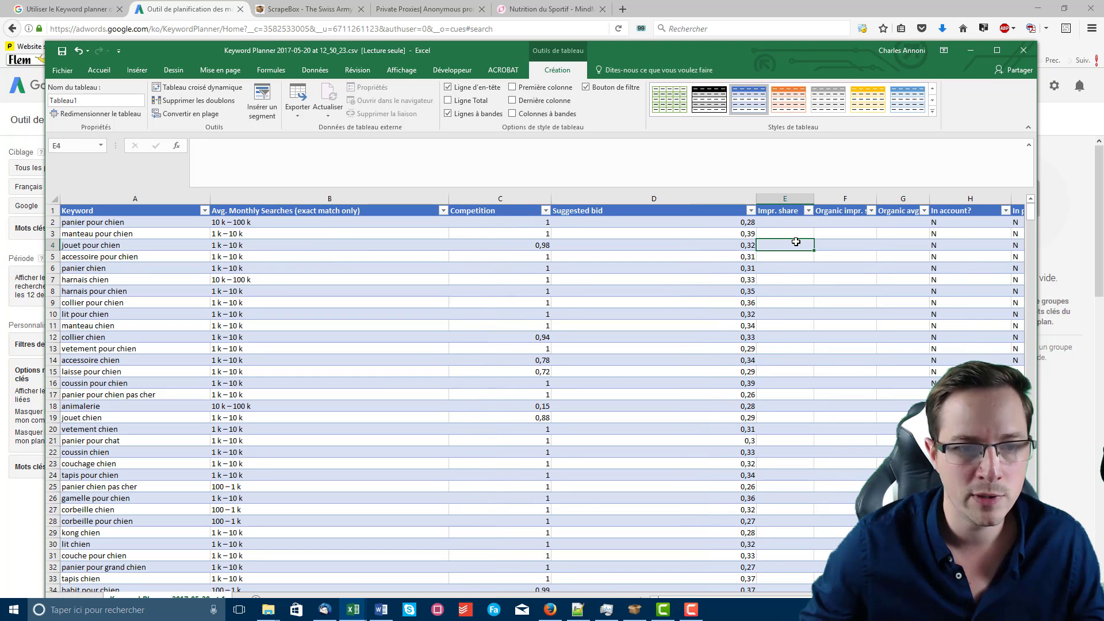
key("ctrl+minus")
left_click(792, 233)
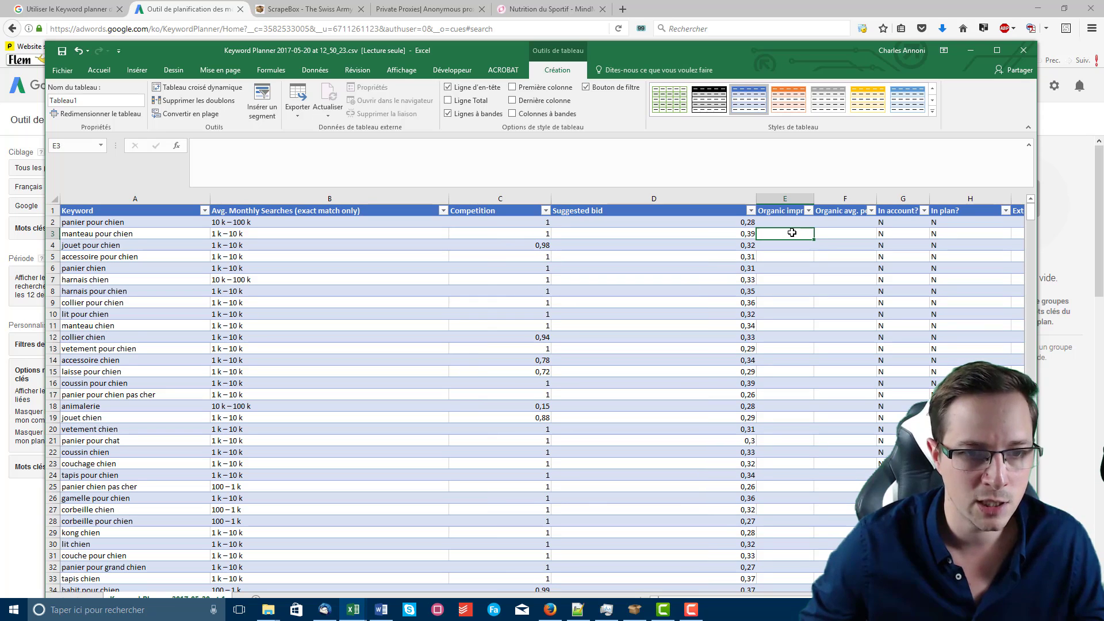
key("ctrl+minus")
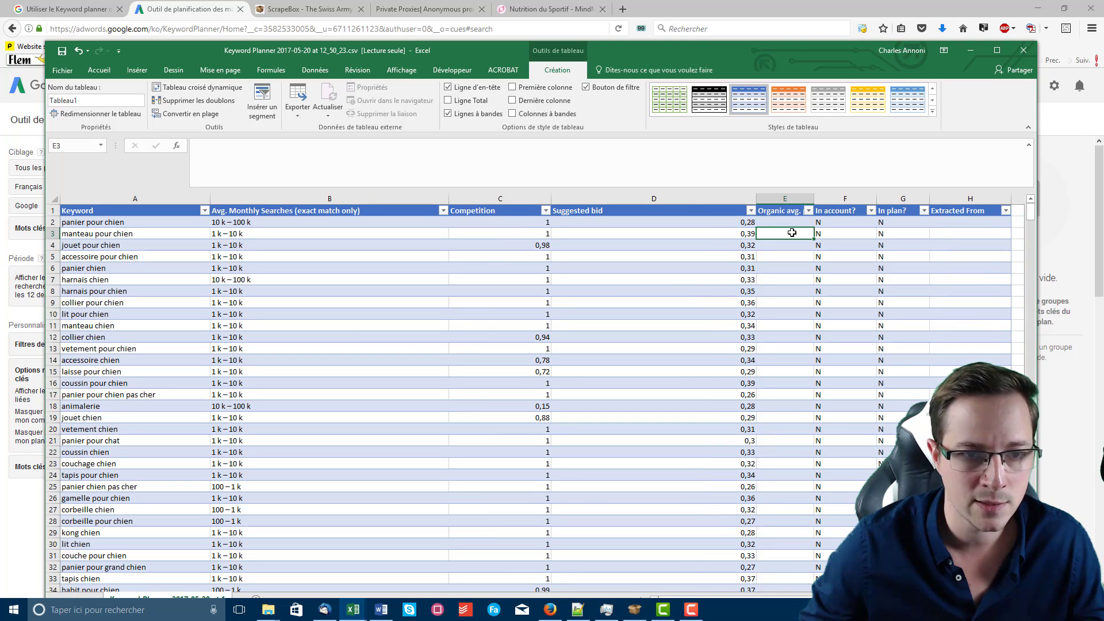
key("ctrl+minus")
key("ctrl+minus")
key("ctrl+minus")
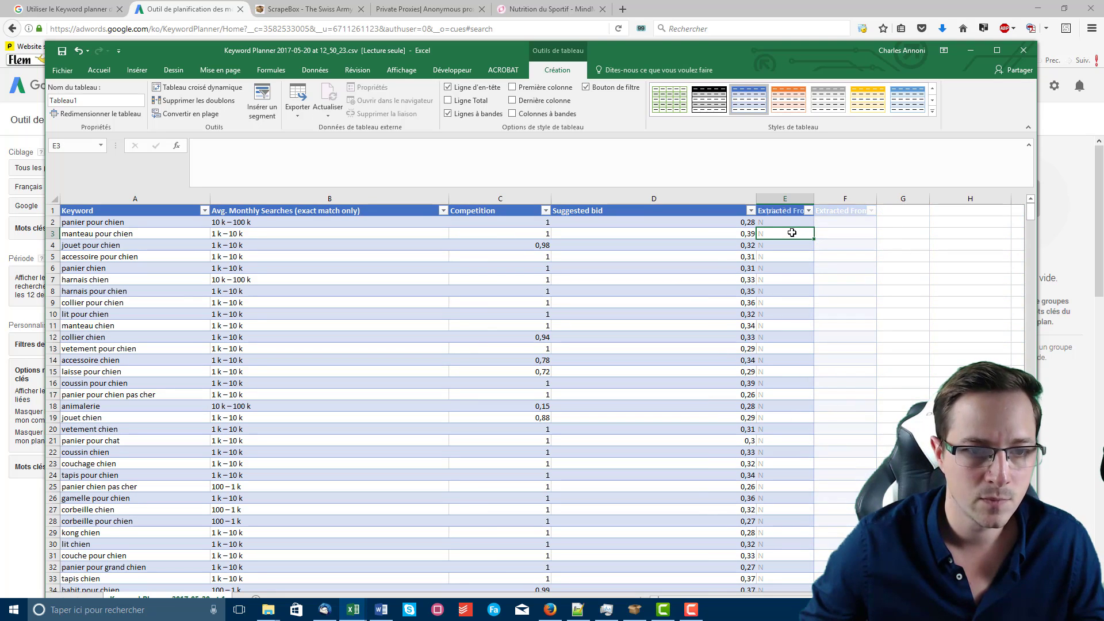
key("ctrl+minus")
key("ctrl+minus")
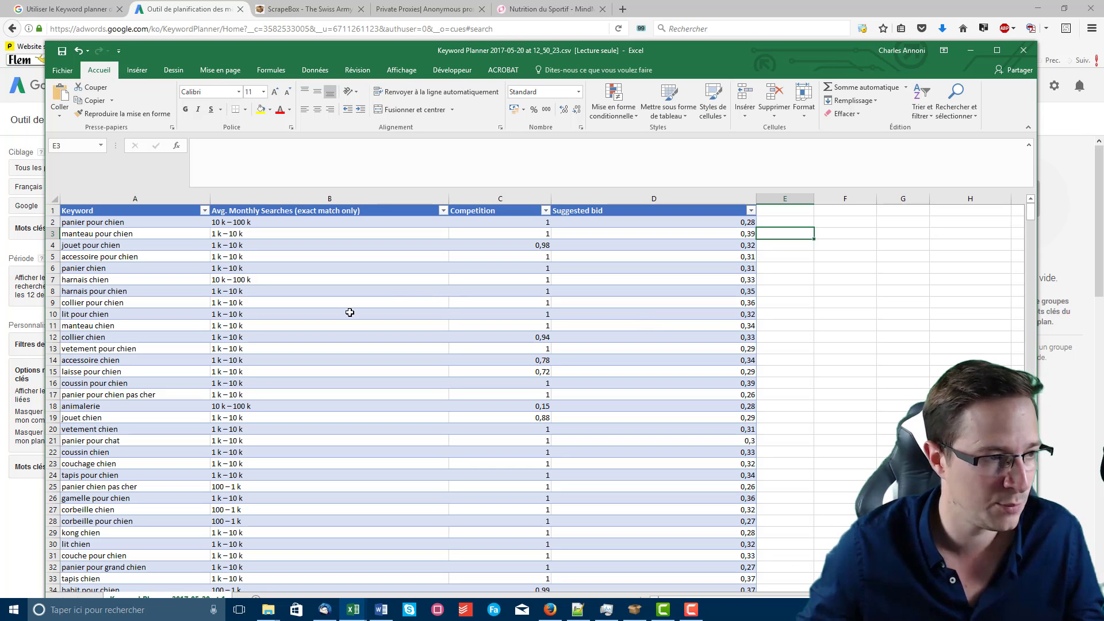
Step: Look through the monthly searches, competition and suggested bid values down the keyword table
left_click(298, 254)
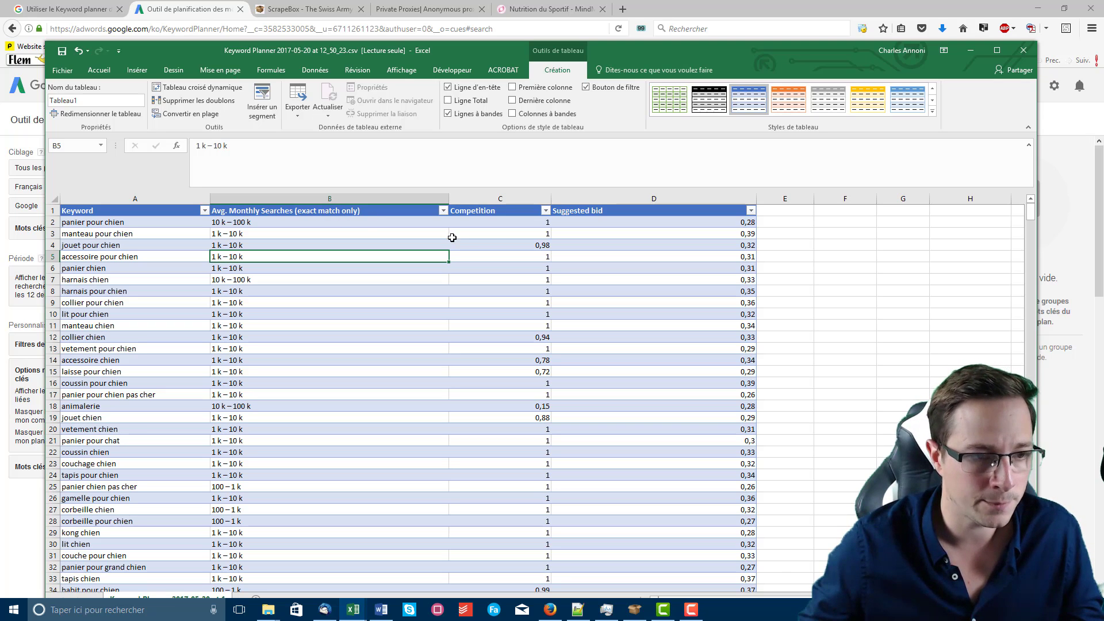
left_click(509, 226)
left_click(515, 233)
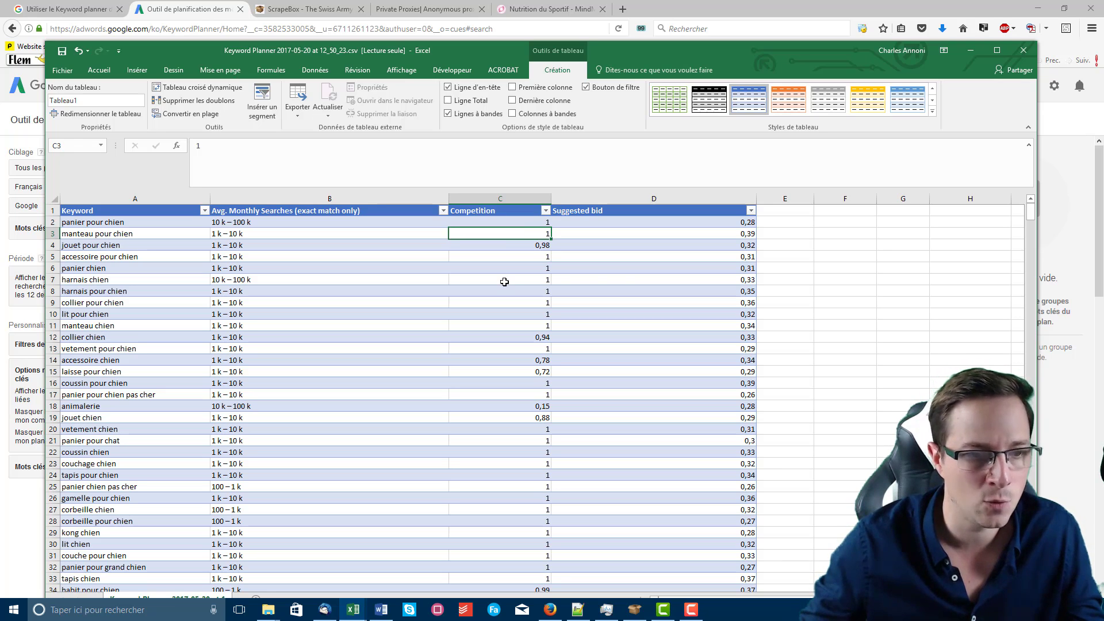
left_click(663, 235)
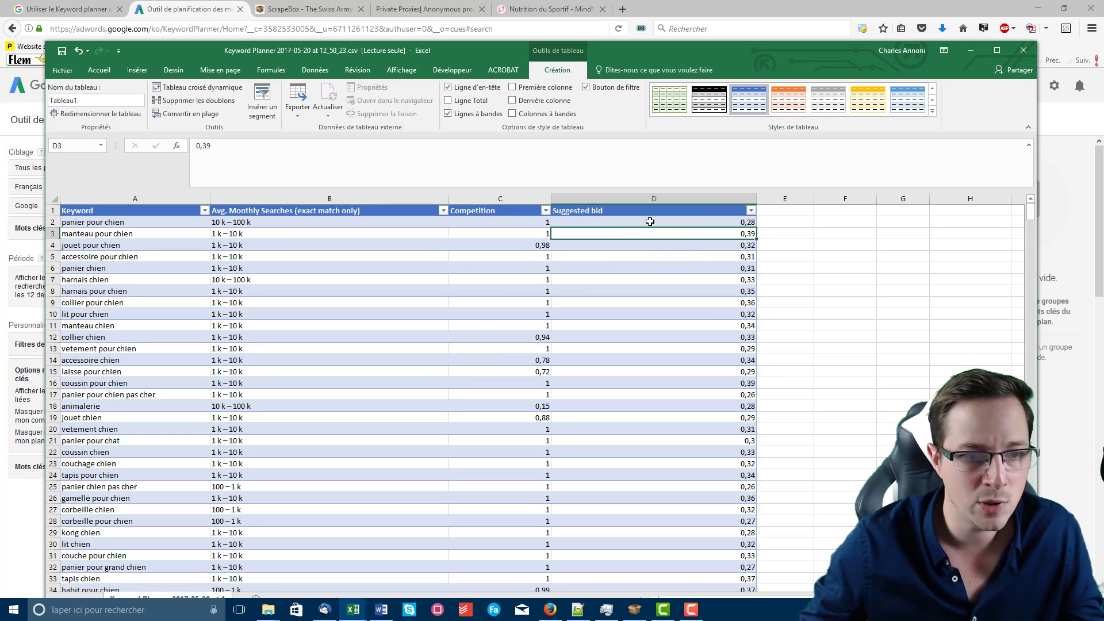
left_click(652, 272)
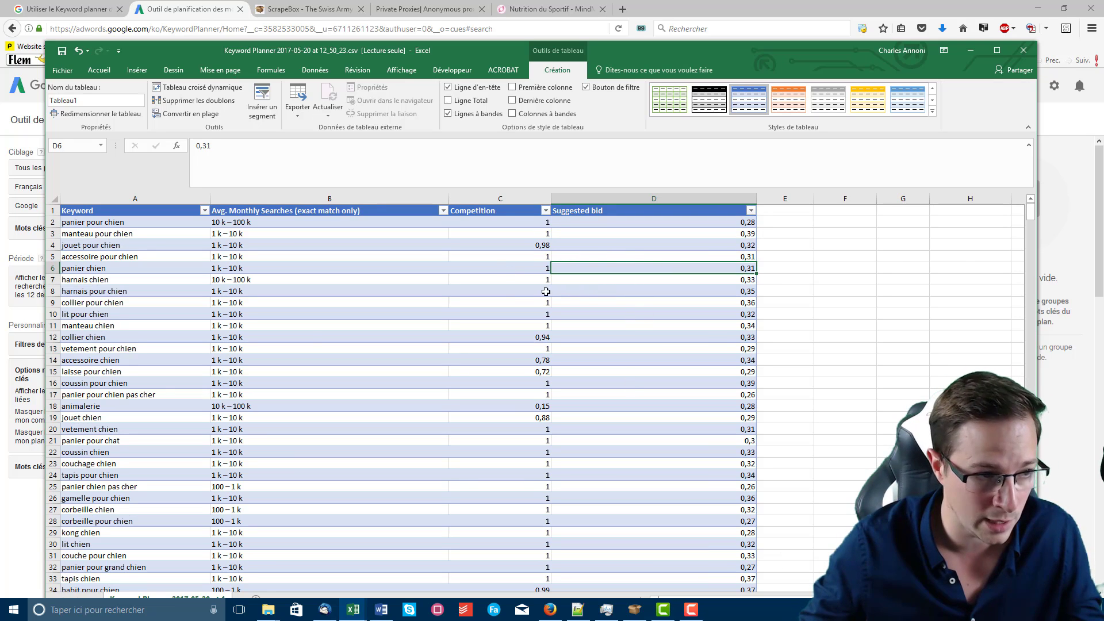
scroll(650, 324, "down", 10)
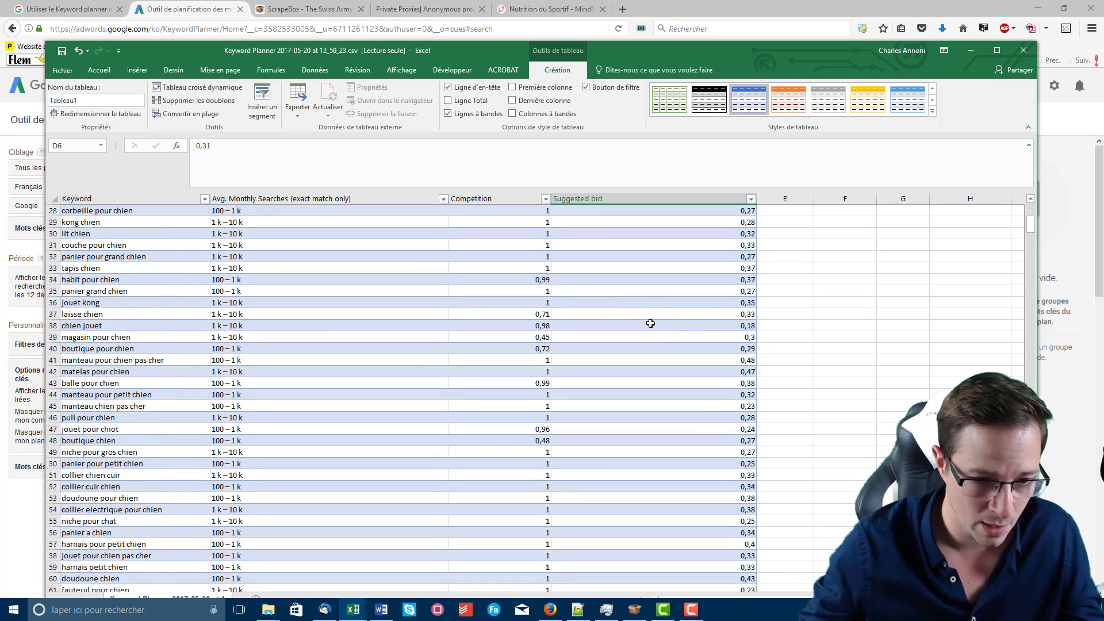
scroll(650, 324, "up", 10)
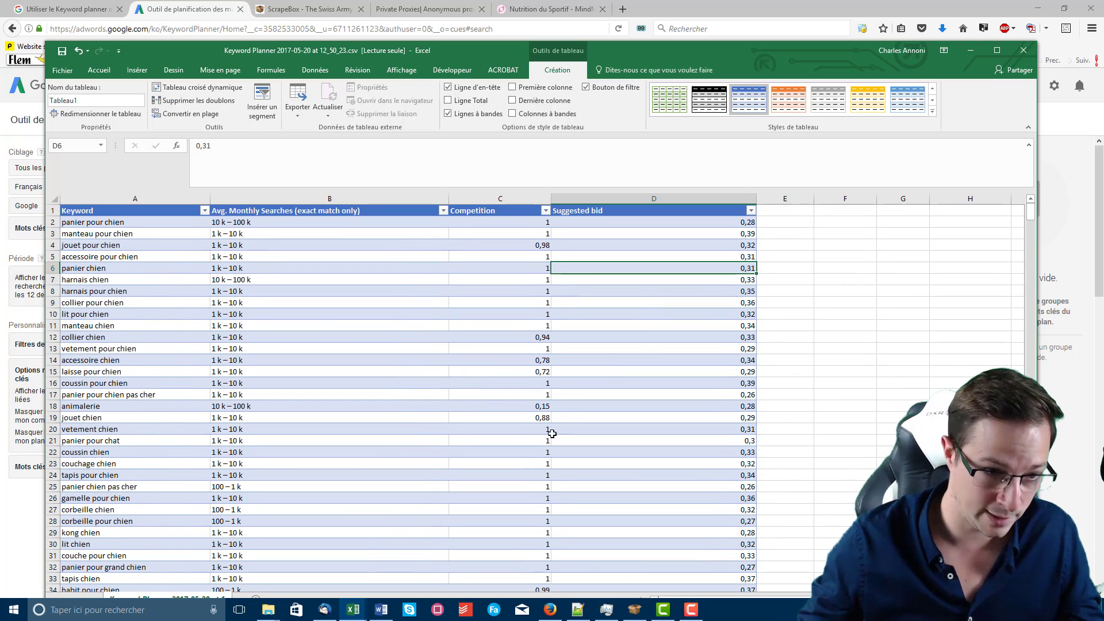
Step: Delete the Competition column from the table and narrow the Avg. Monthly Searches column to about its header's width
left_click(502, 292)
left_click(502, 257)
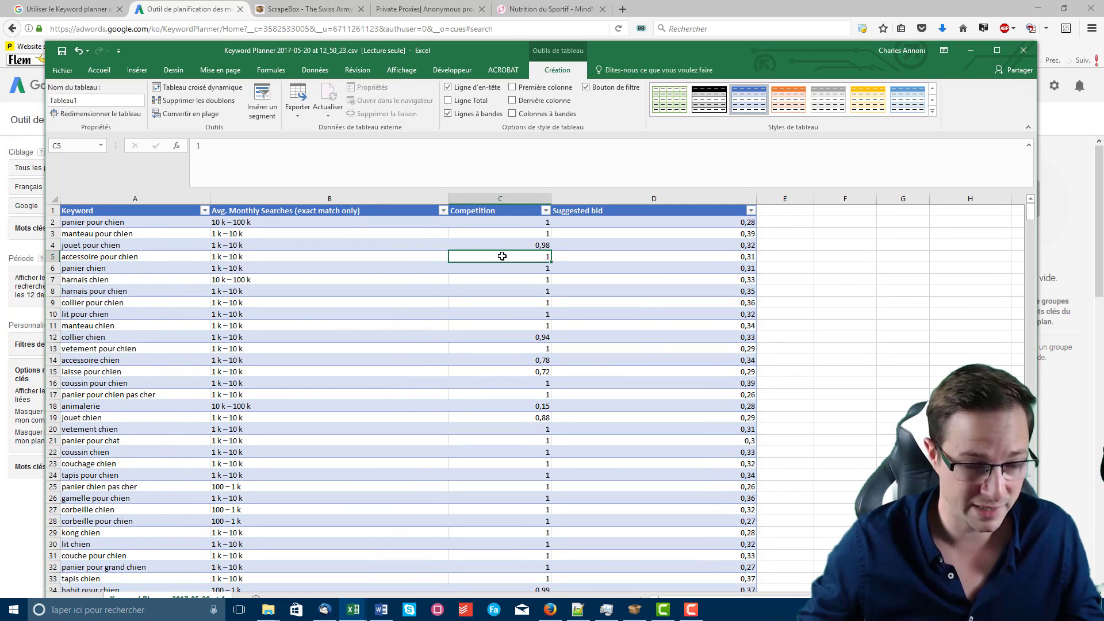
right_click(503, 256)
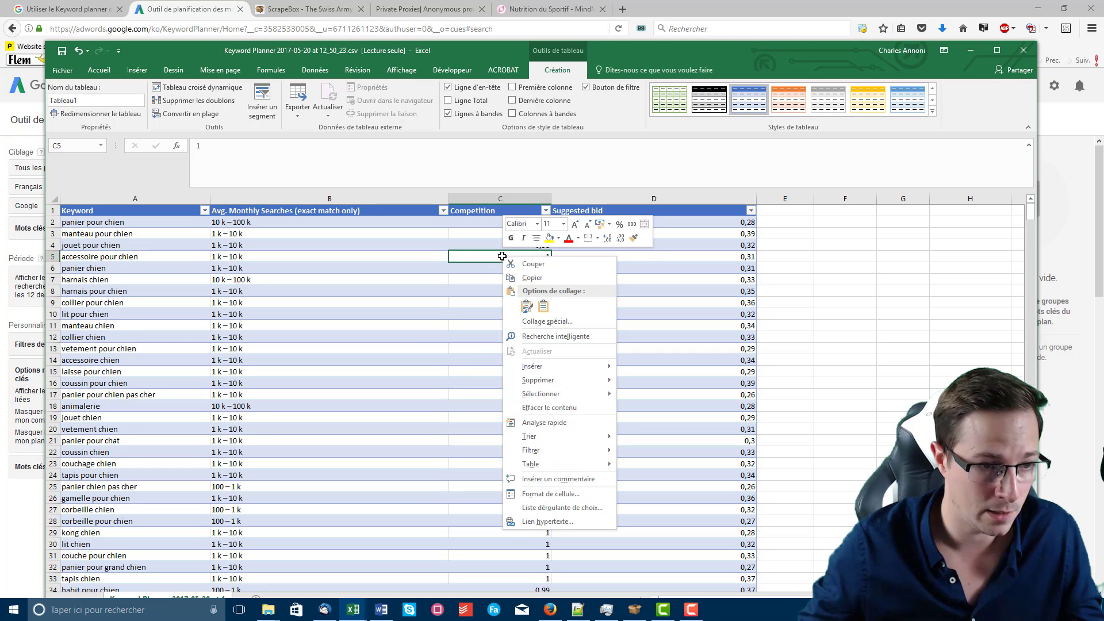
mouse_move(571, 382)
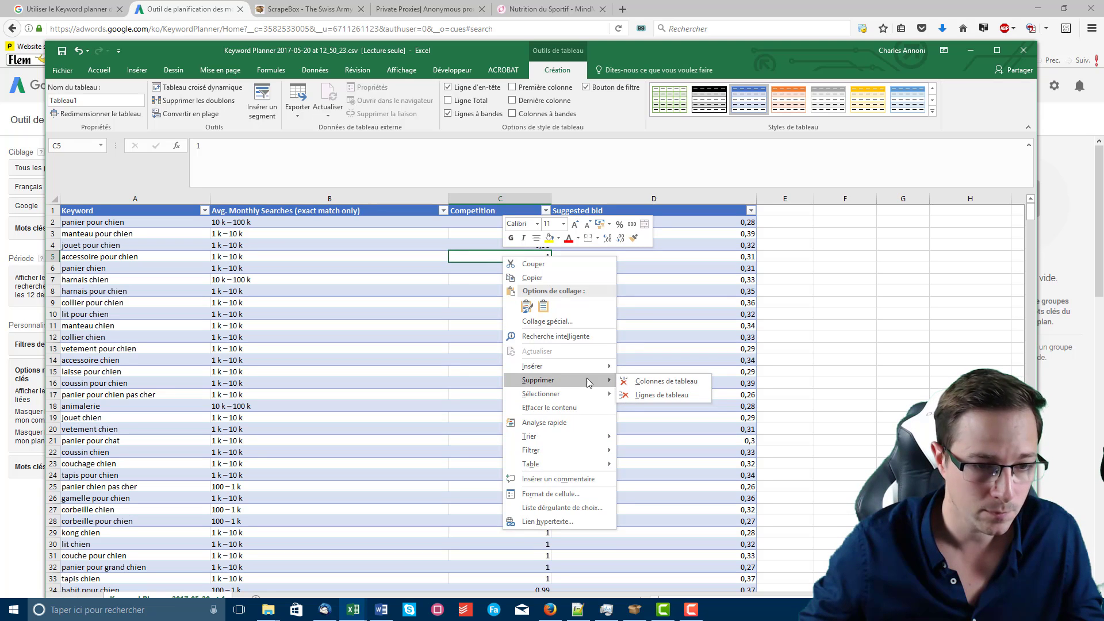
left_click(658, 384)
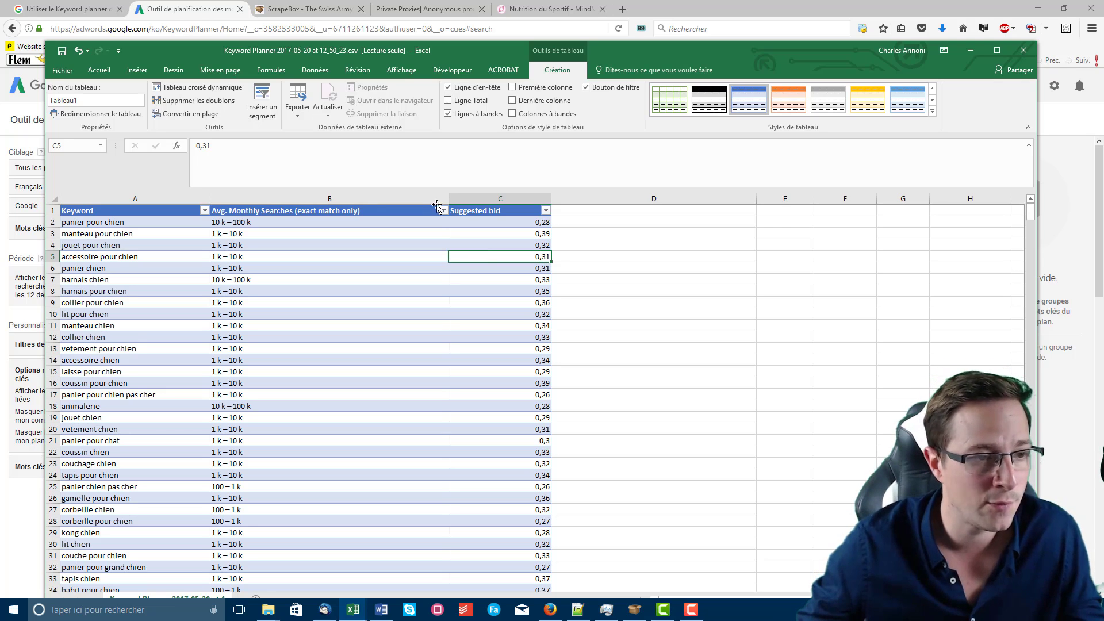
left_click_drag(451, 200, 382, 189)
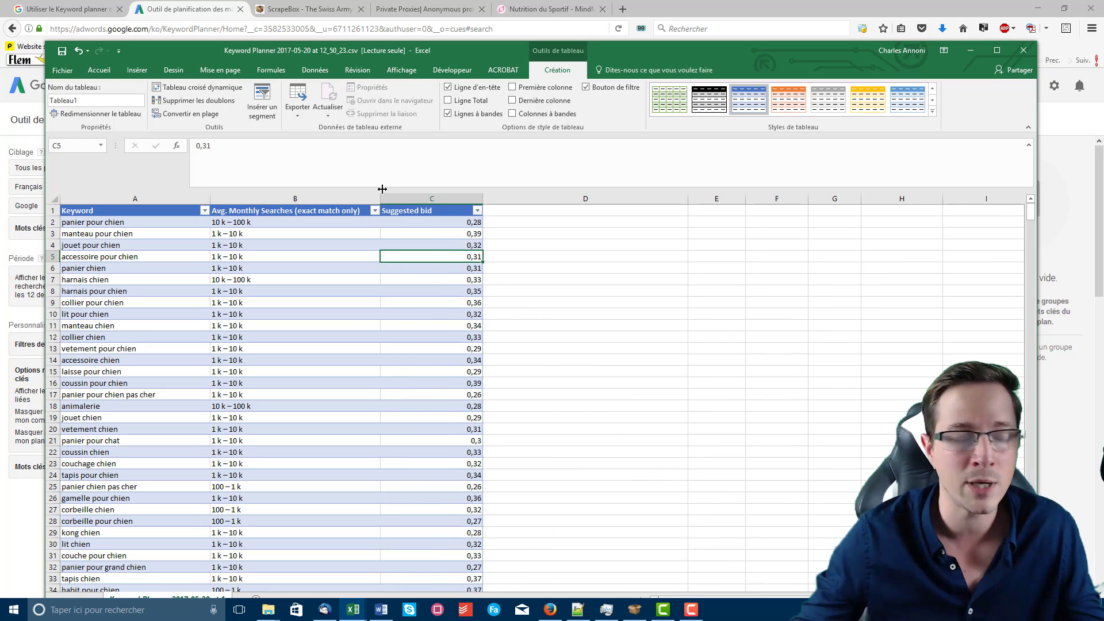
left_click(326, 278)
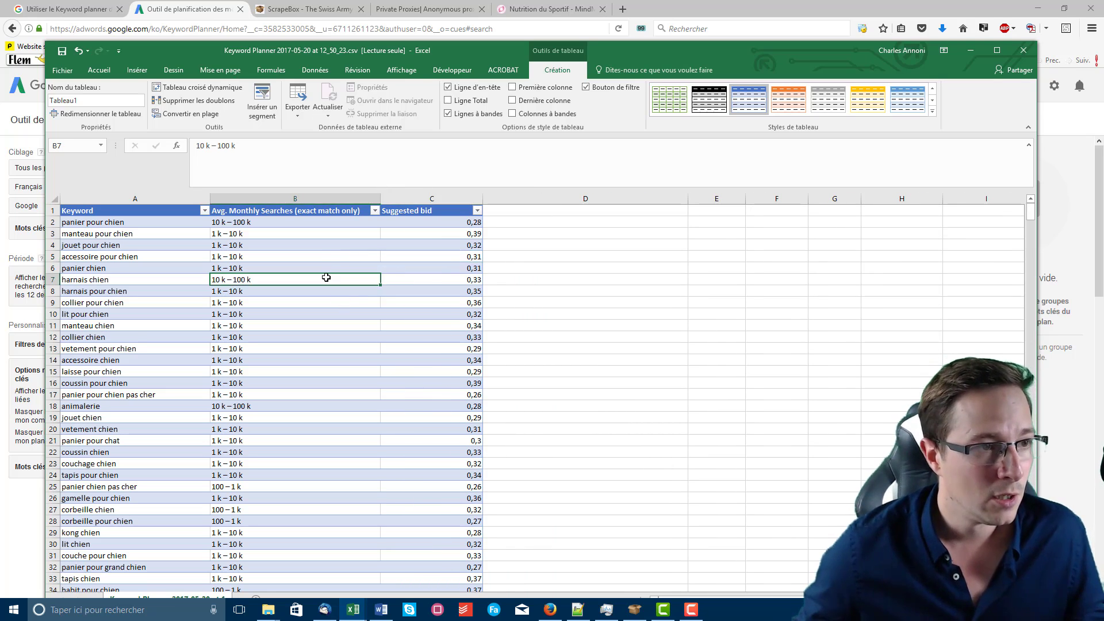
Step: Start saving a copy of the file to the Bureau folder in the Classeur Excel (*.xlsx) format
left_click(63, 73)
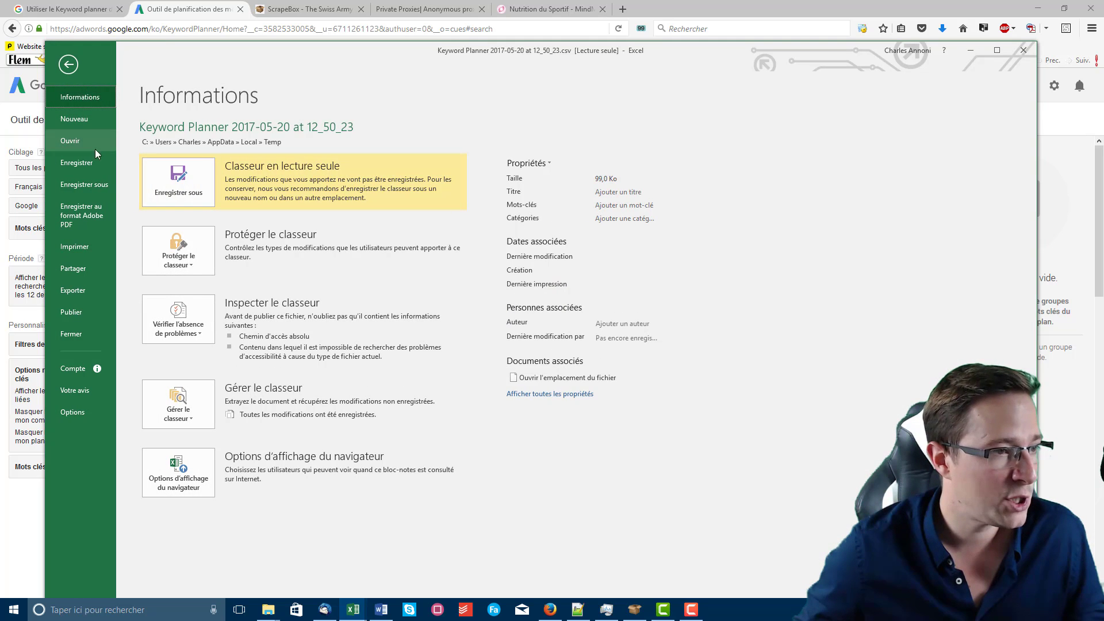
left_click(85, 189)
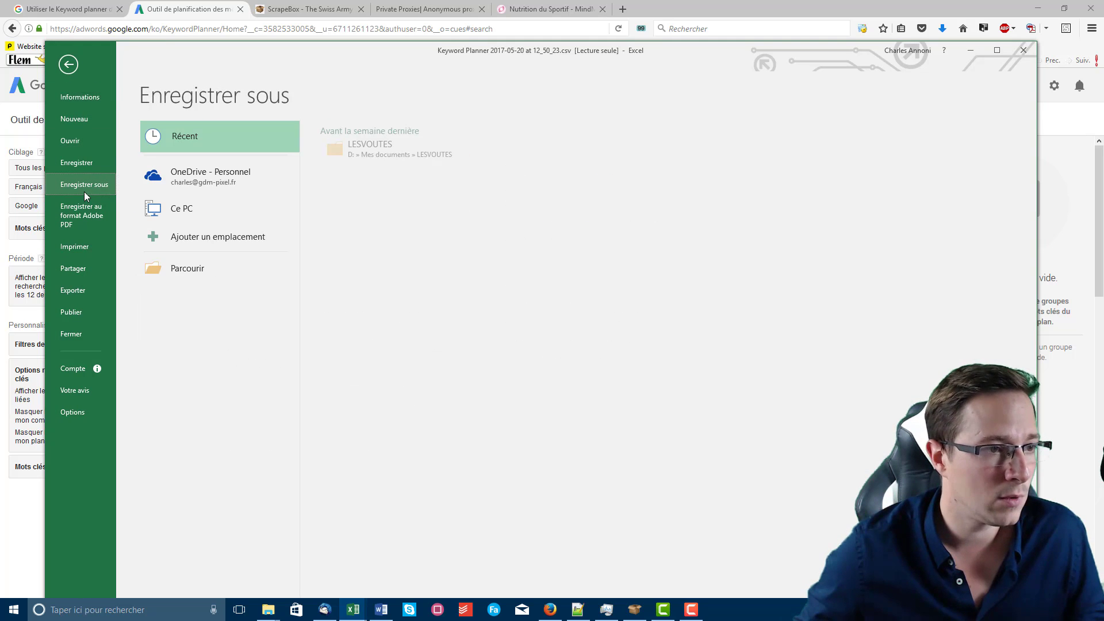
left_click(190, 269)
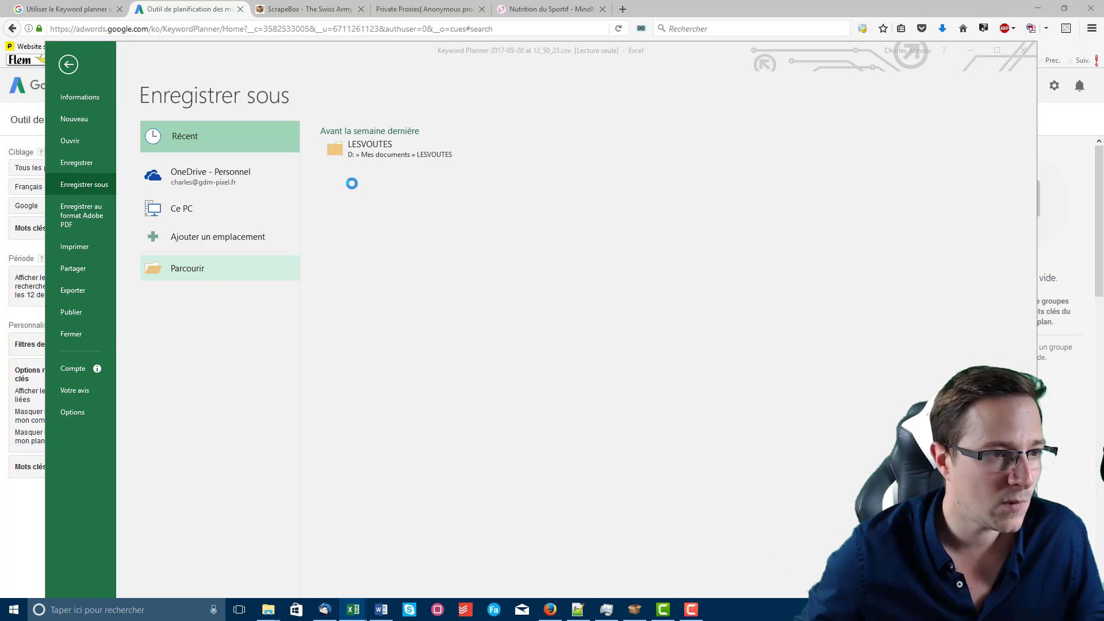
left_click(86, 122)
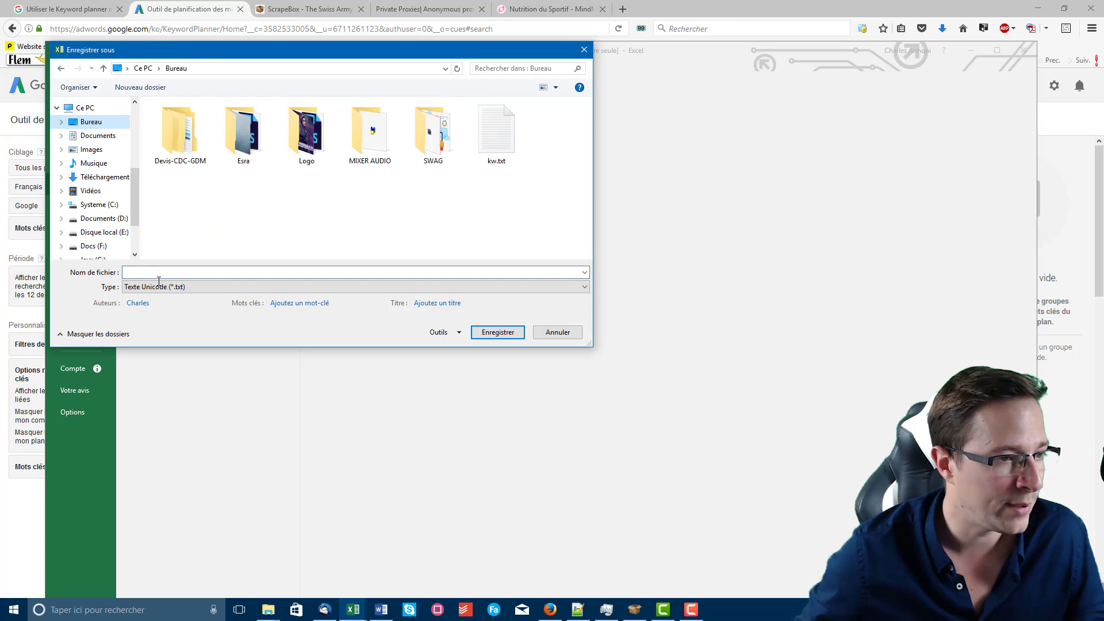
left_click(190, 286)
left_click(185, 297)
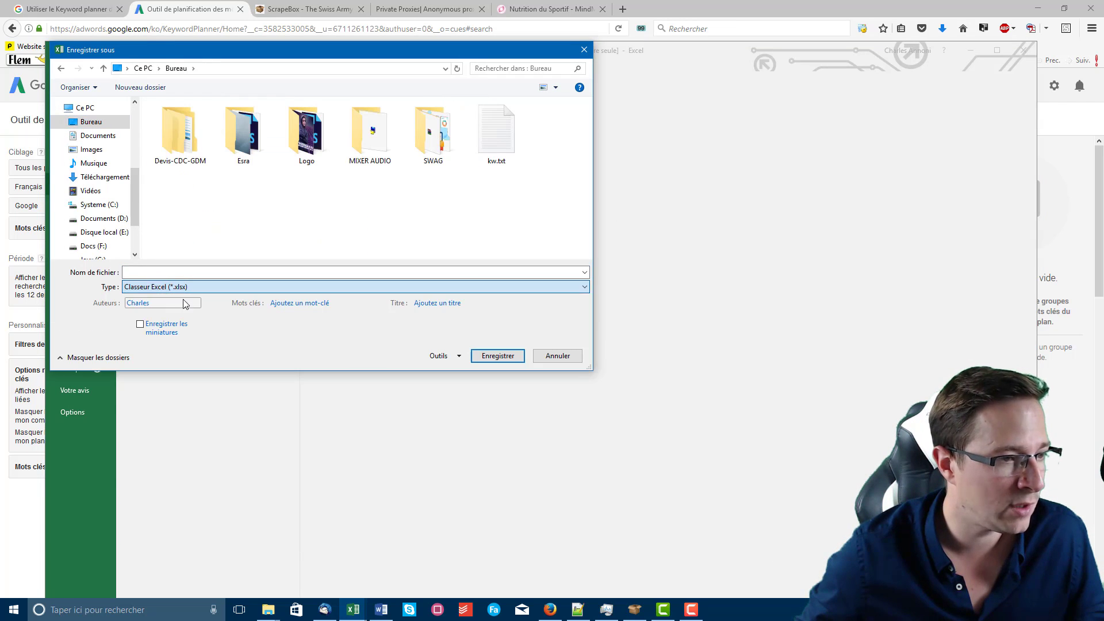
Step: Name the workbook manteau-chien and save it
left_click(161, 273)
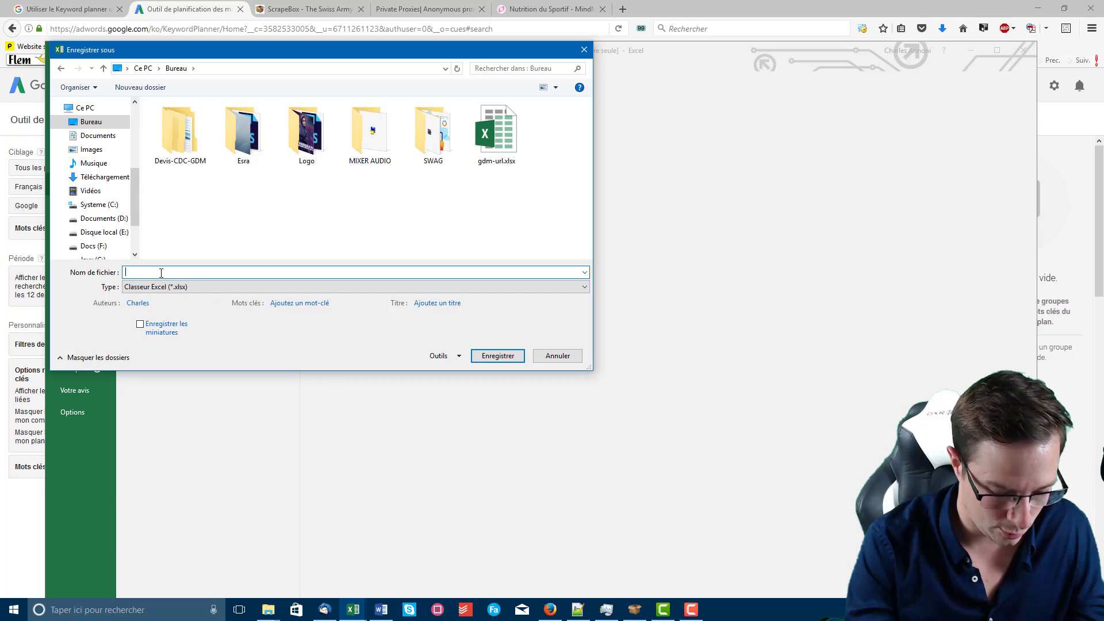
type("manteau-chien")
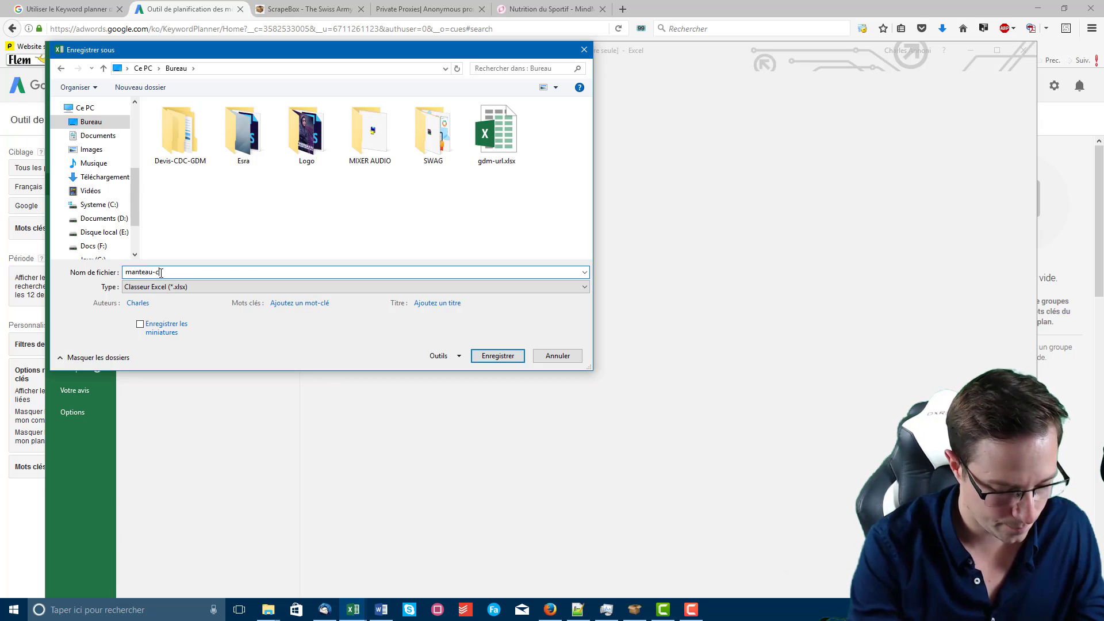
key("BackSpace")
key("BackSpace")
key("BackSpace")
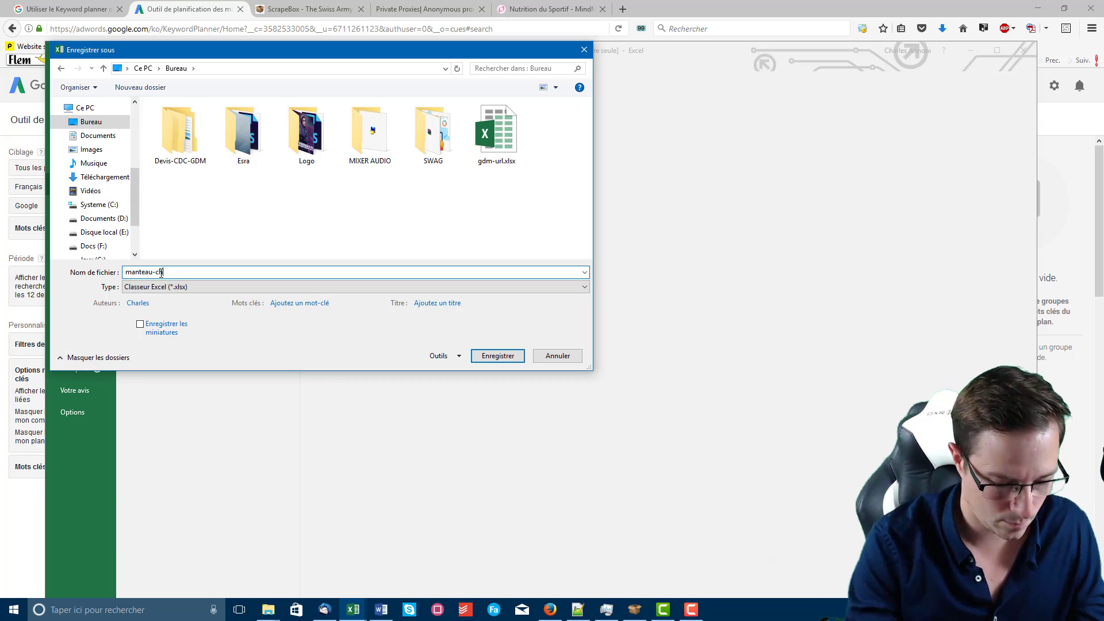
type("ien")
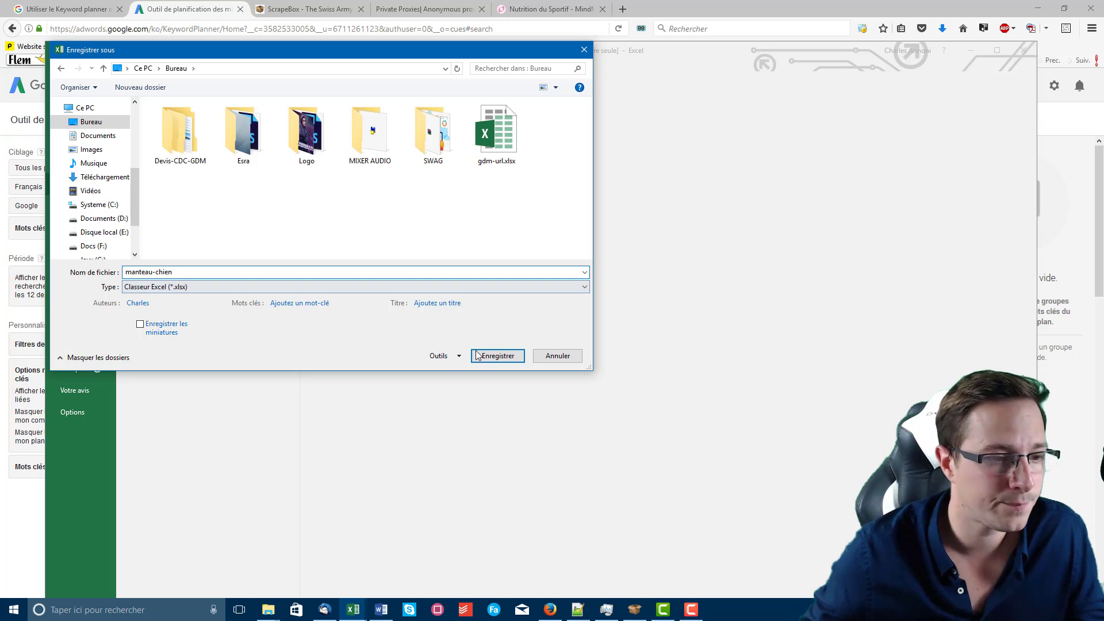
left_click(498, 357)
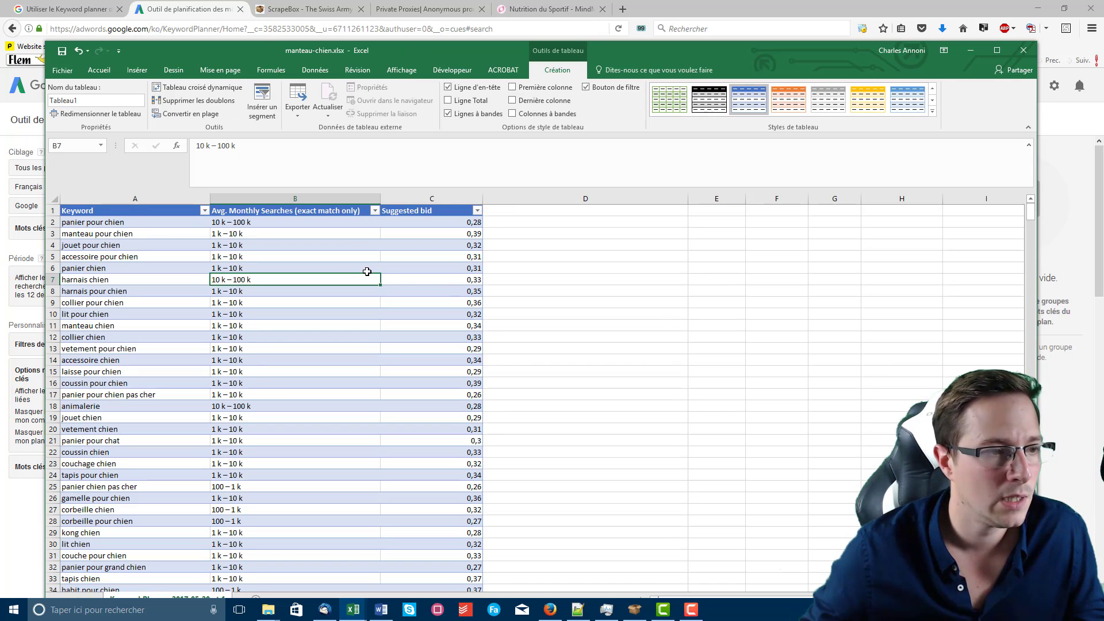
Step: Insert two table columns after Suggested bid, then narrow the first new column and widen the second
left_click(470, 246)
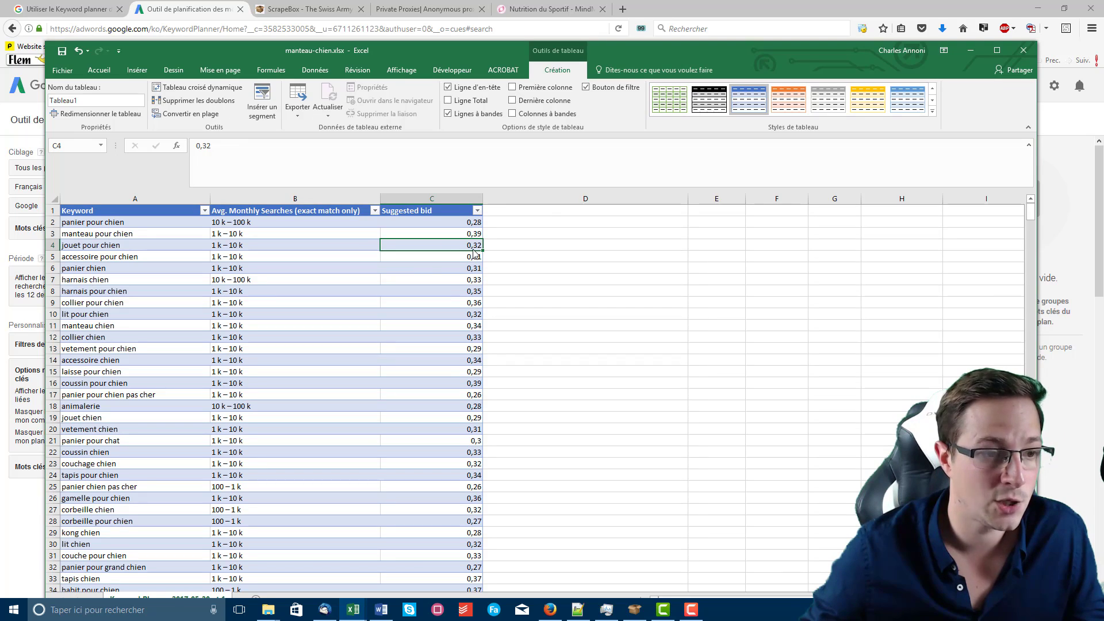
right_click(466, 247)
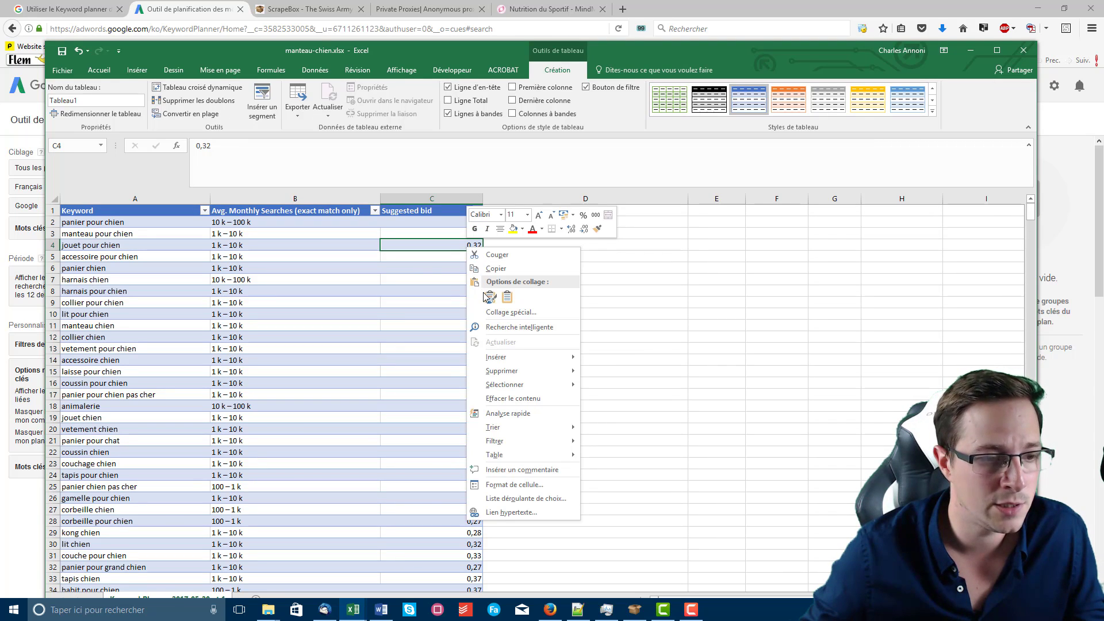
mouse_move(540, 360)
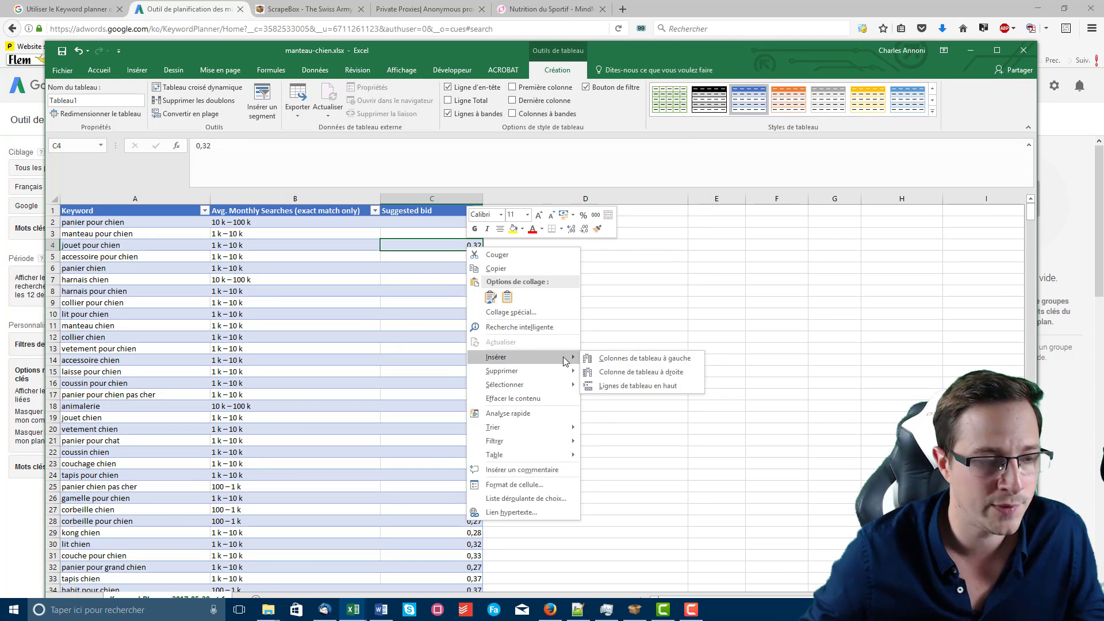
left_click(611, 372)
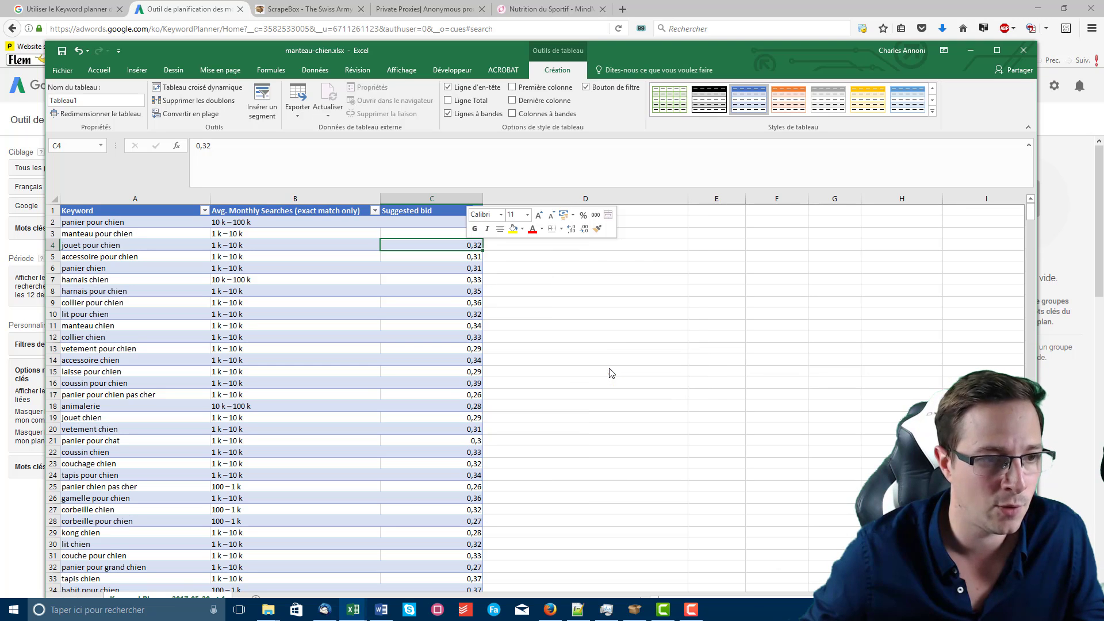
right_click(672, 246)
mouse_move(759, 358)
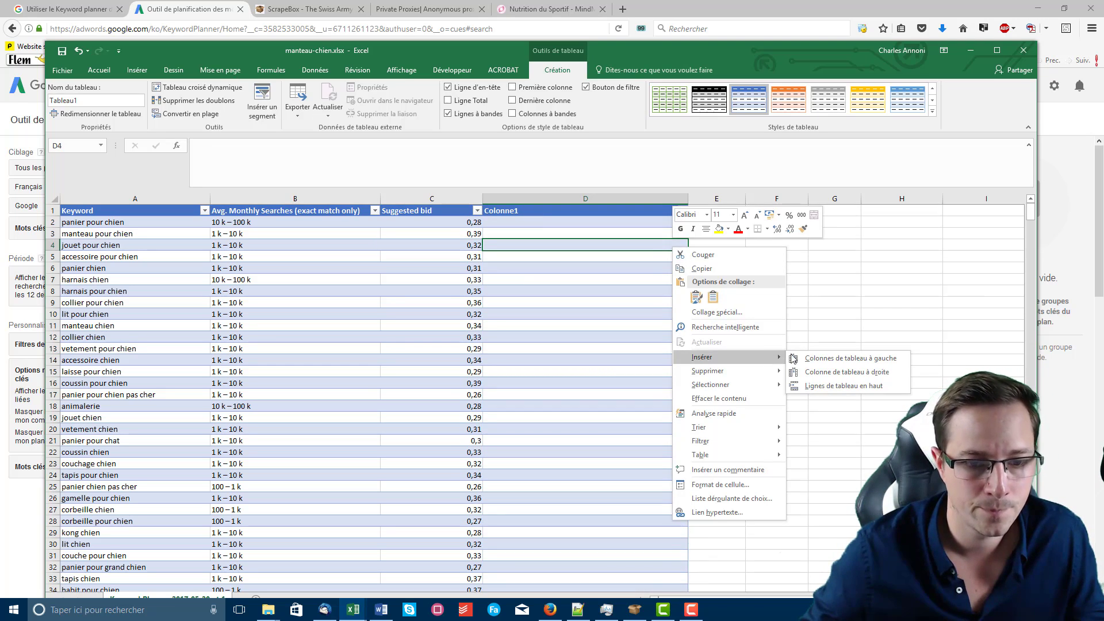
left_click(819, 372)
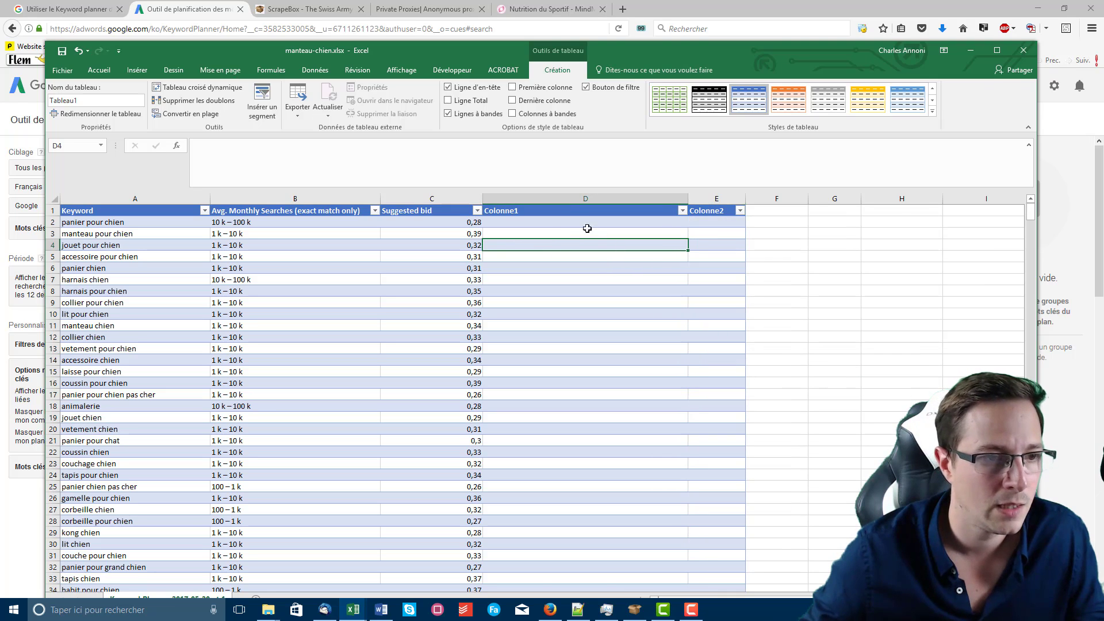
mouse_move(687, 197)
left_mouse_down()
mouse_move(612, 198)
mouse_move(706, 202)
left_mouse_up()
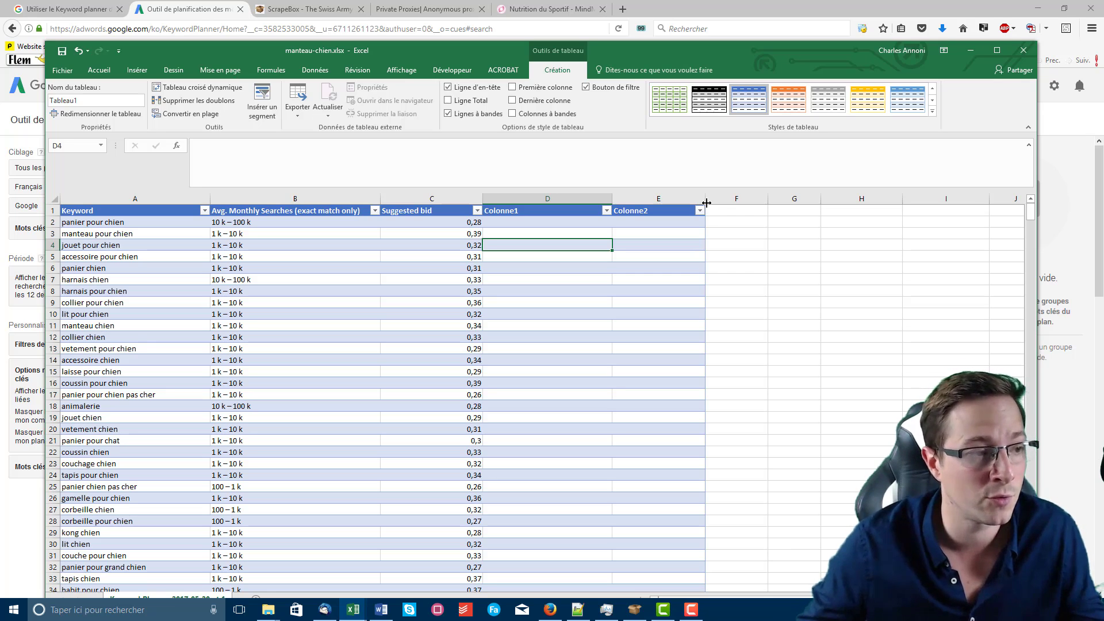
Step: Look down the keyword table to its last row, examining the keywords and their monthly search ranges
left_click(295, 257)
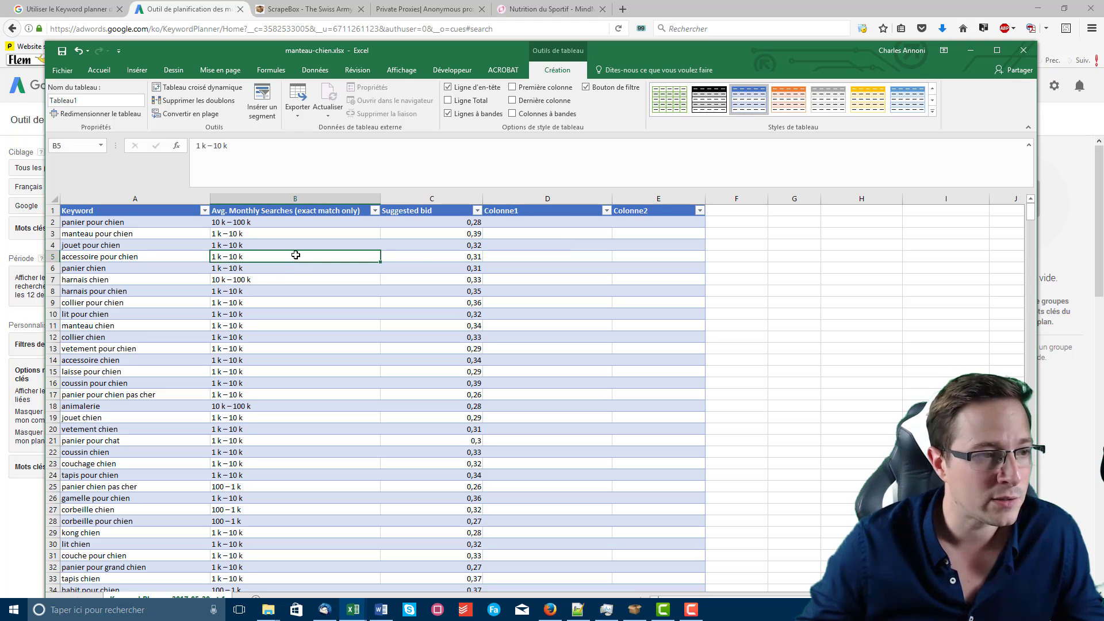
scroll(295, 255, "down", 20)
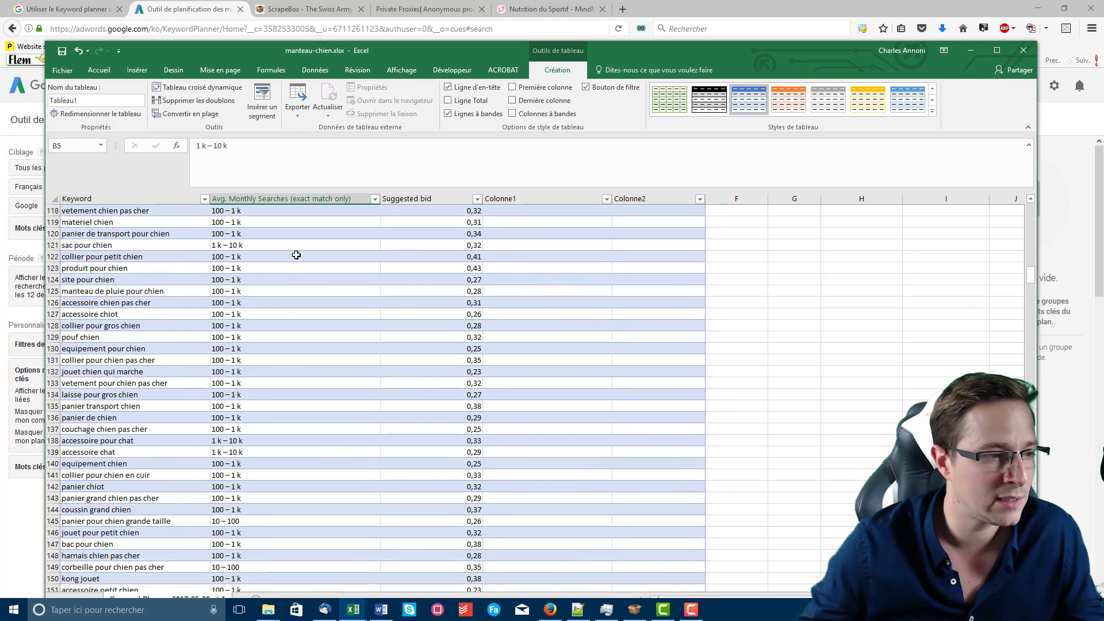
scroll(296, 254, "down", 20)
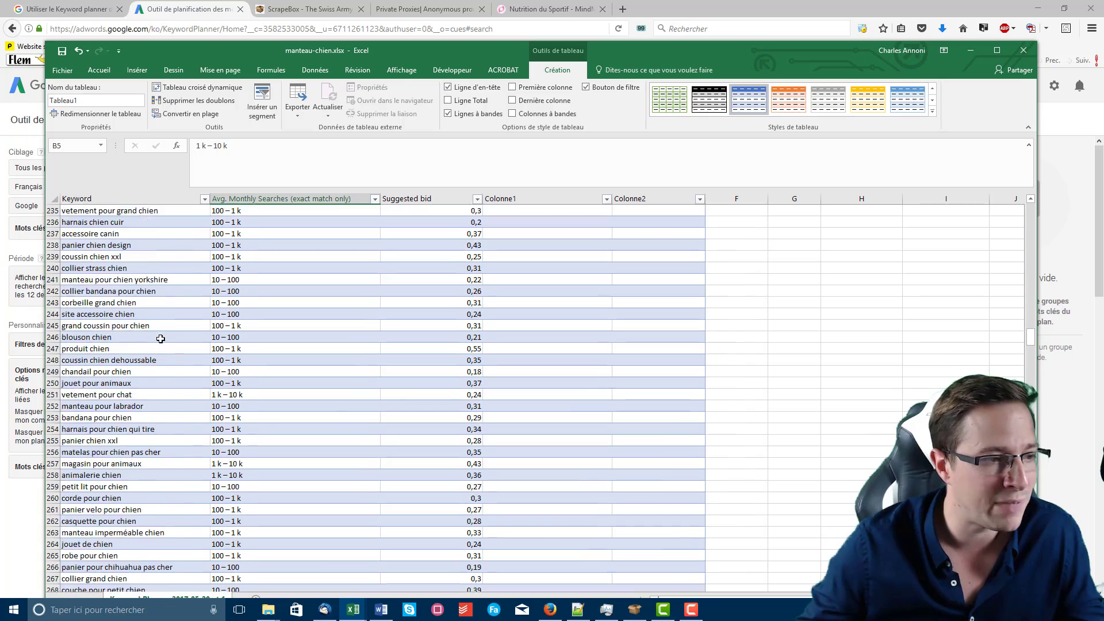
scroll(161, 337, "down", 20)
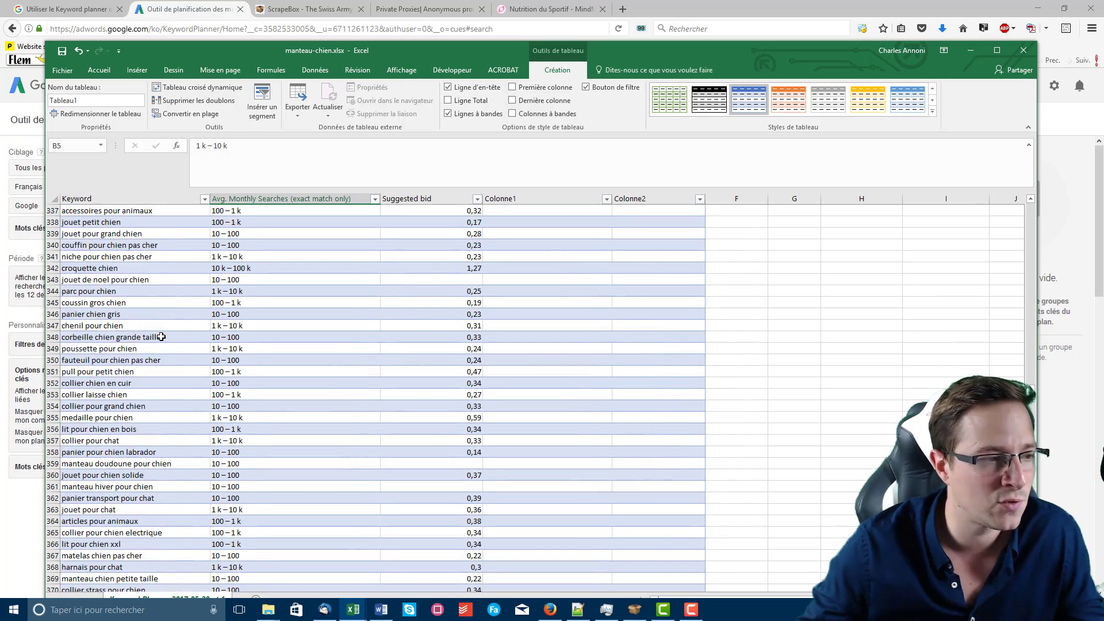
scroll(162, 336, "down", 20)
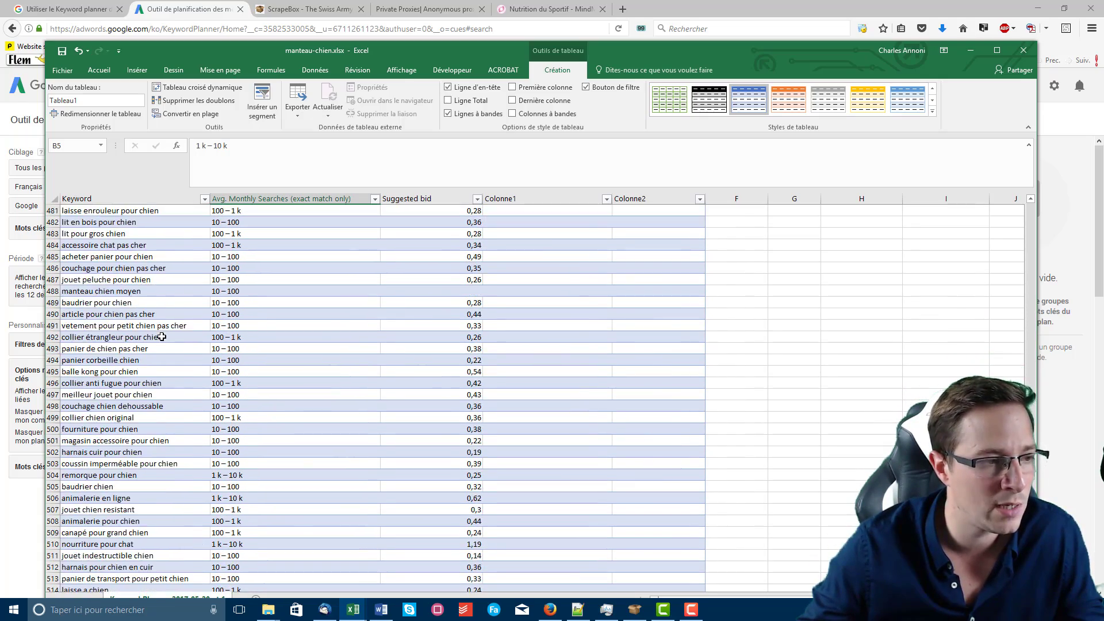
scroll(162, 336, "down", 20)
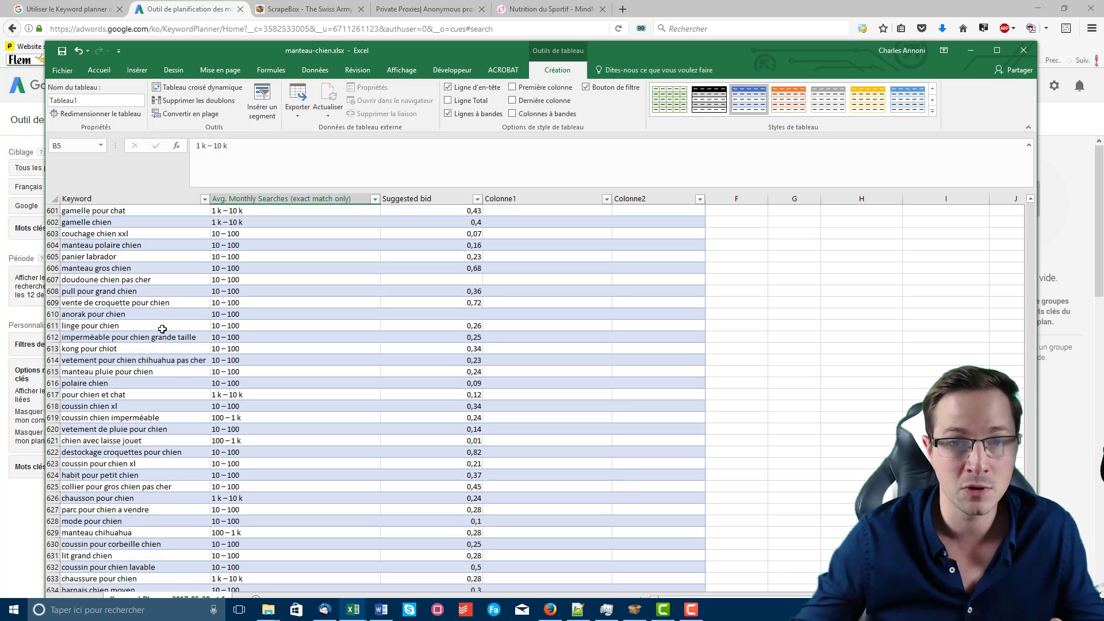
scroll(147, 380, "down", 20)
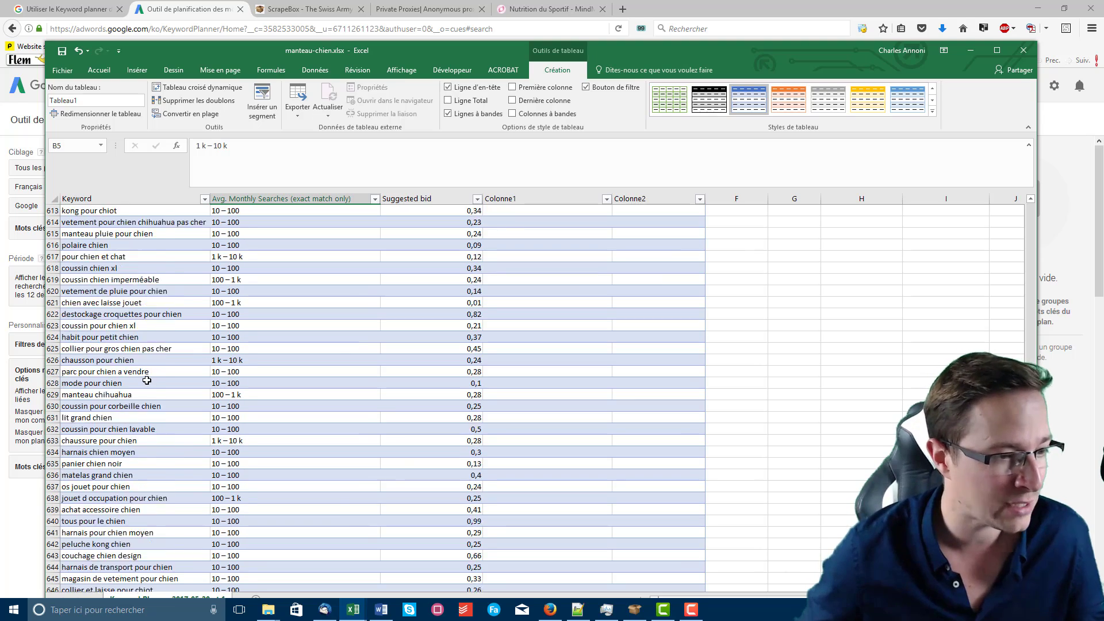
scroll(150, 432, "up", 8)
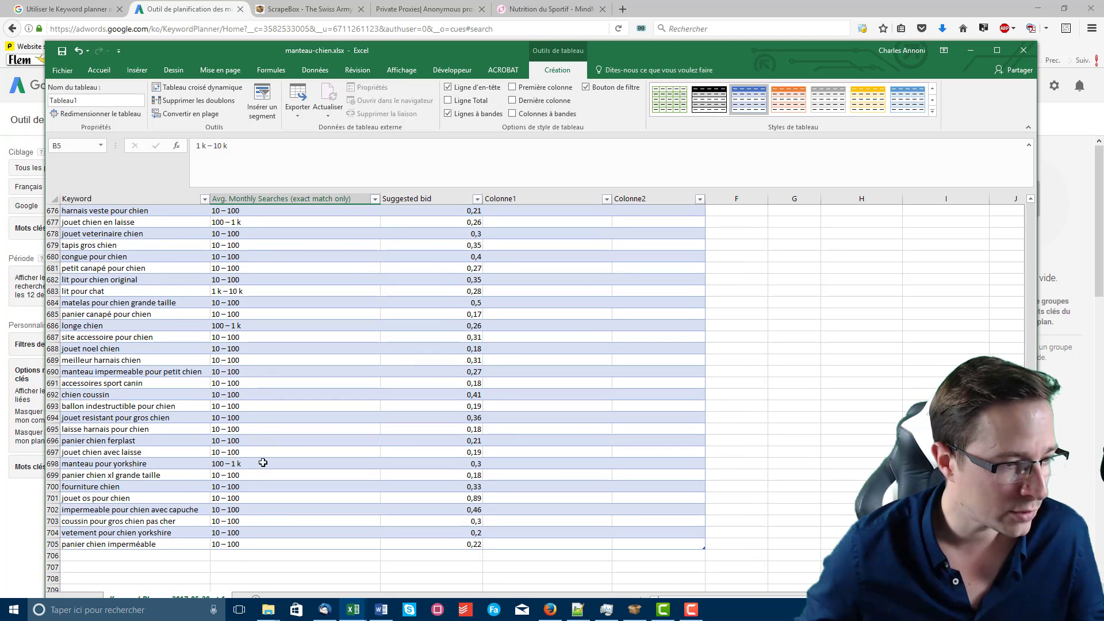
Step: Review the keywords from the end of the table back up to the first row, checking individual entries such as the manteau ones
left_click(116, 359)
scroll(115, 488, "up", 14)
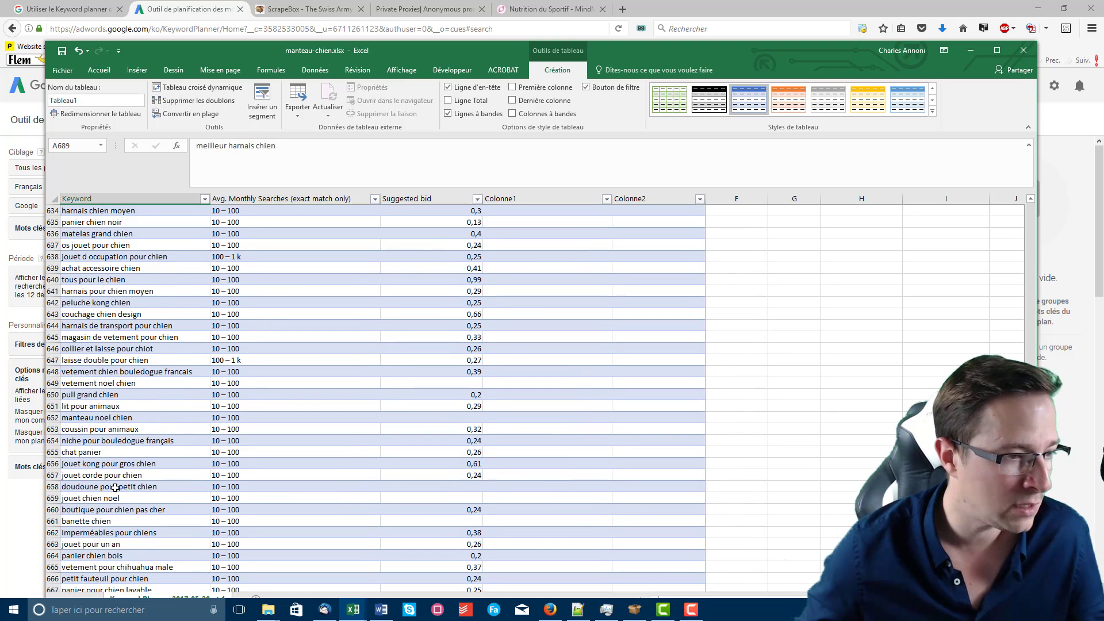
scroll(115, 487, "up", 14)
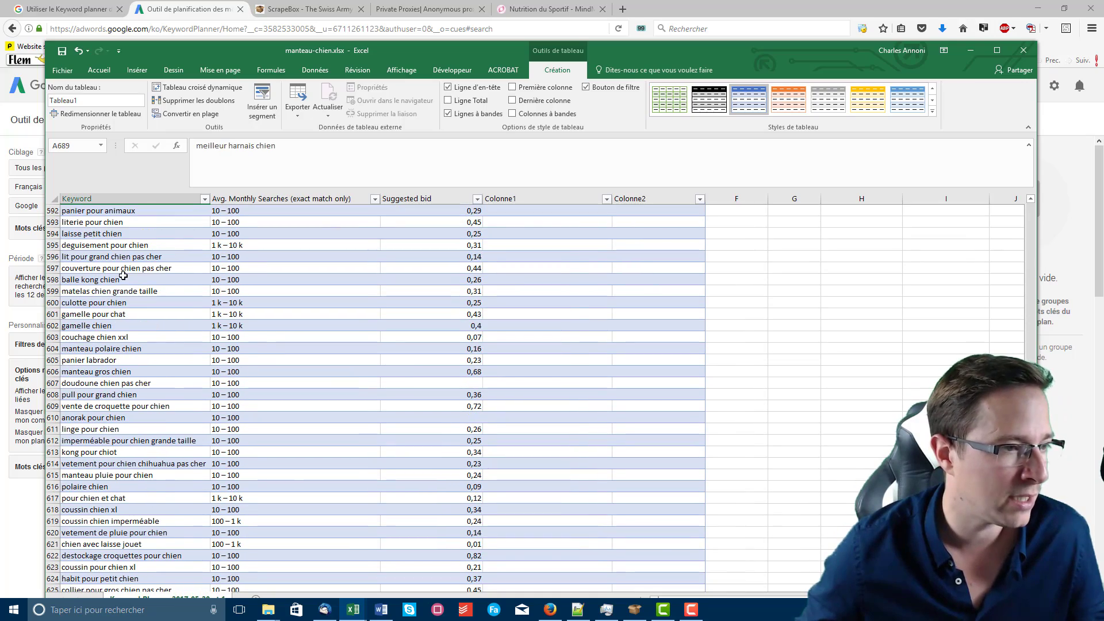
left_click(123, 280)
left_click(125, 314)
left_click(125, 360)
left_click(125, 371)
scroll(124, 489, "up", 20)
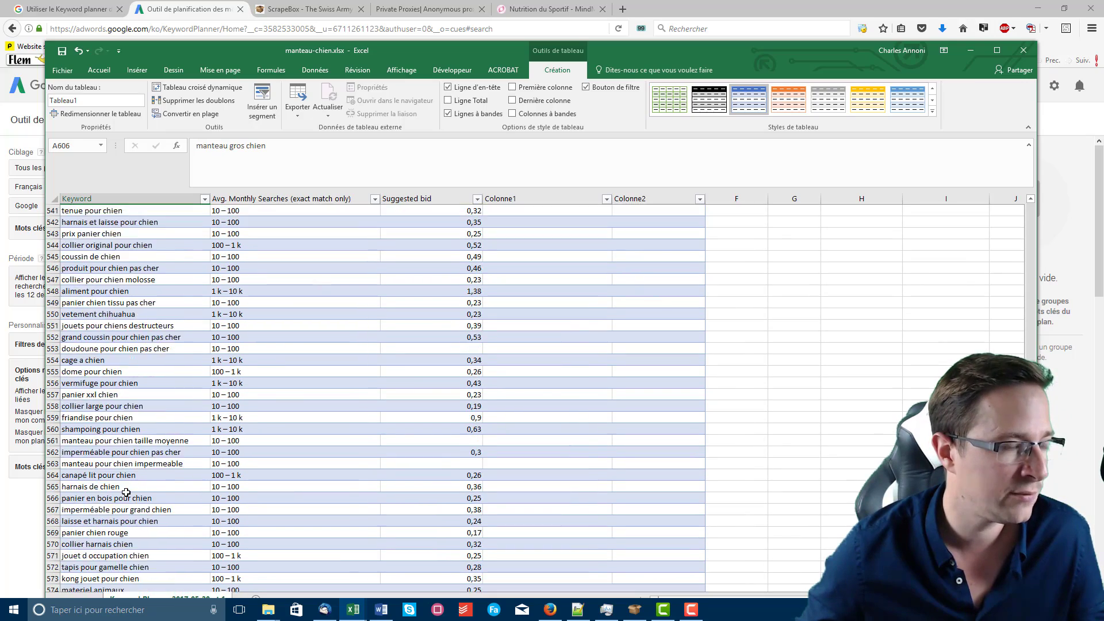
scroll(124, 491, "up", 20)
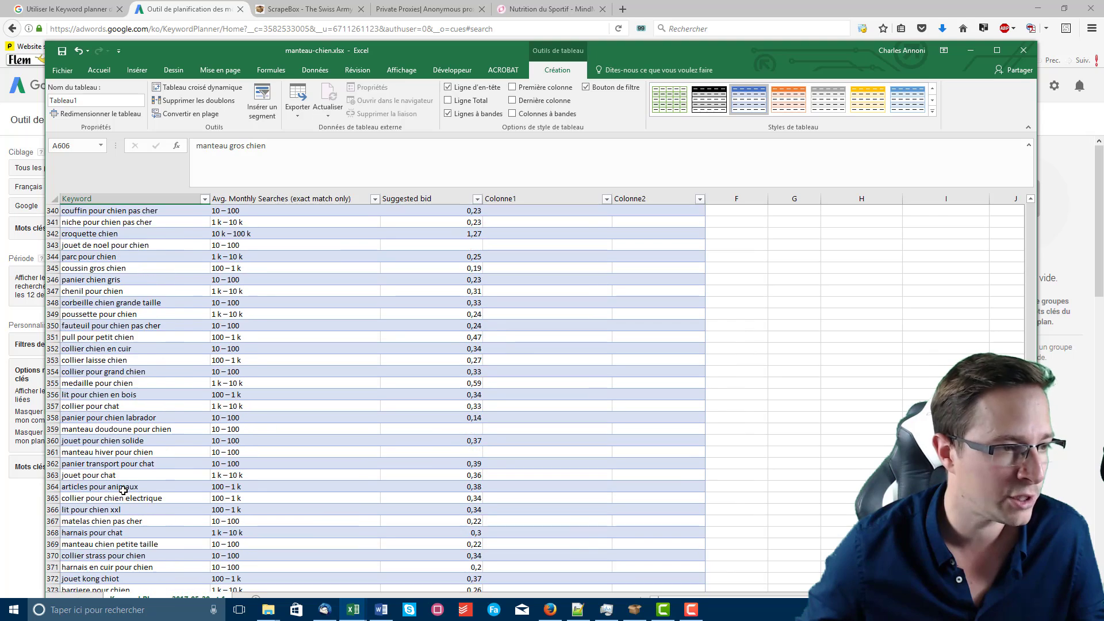
scroll(123, 490, "up", 20)
left_click(140, 372)
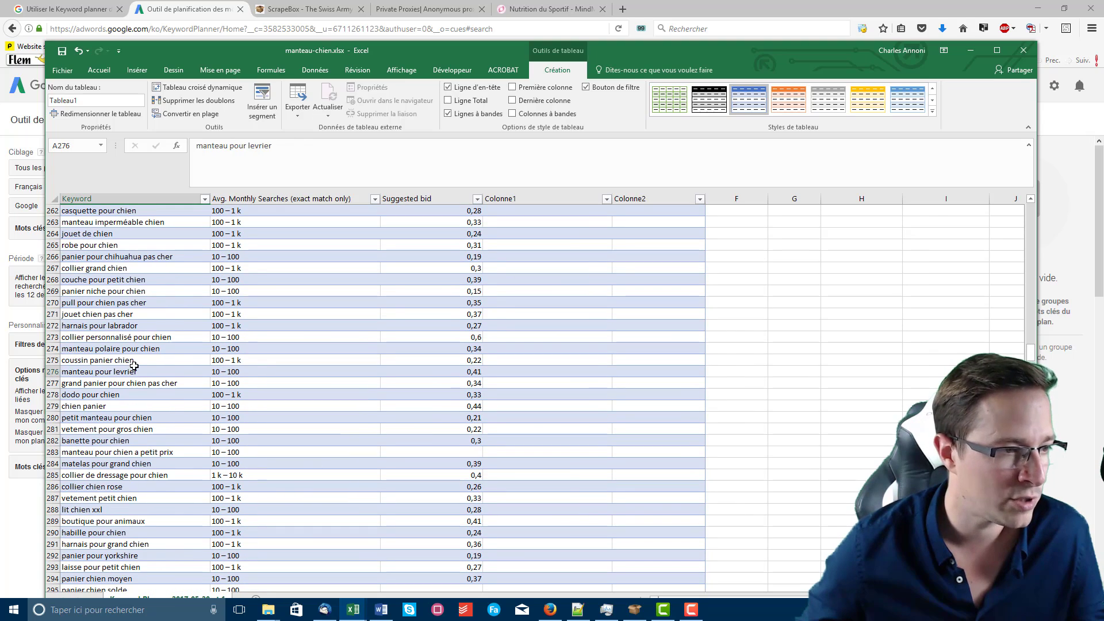
left_click(144, 259)
scroll(153, 409, "up", 6)
left_click(296, 397)
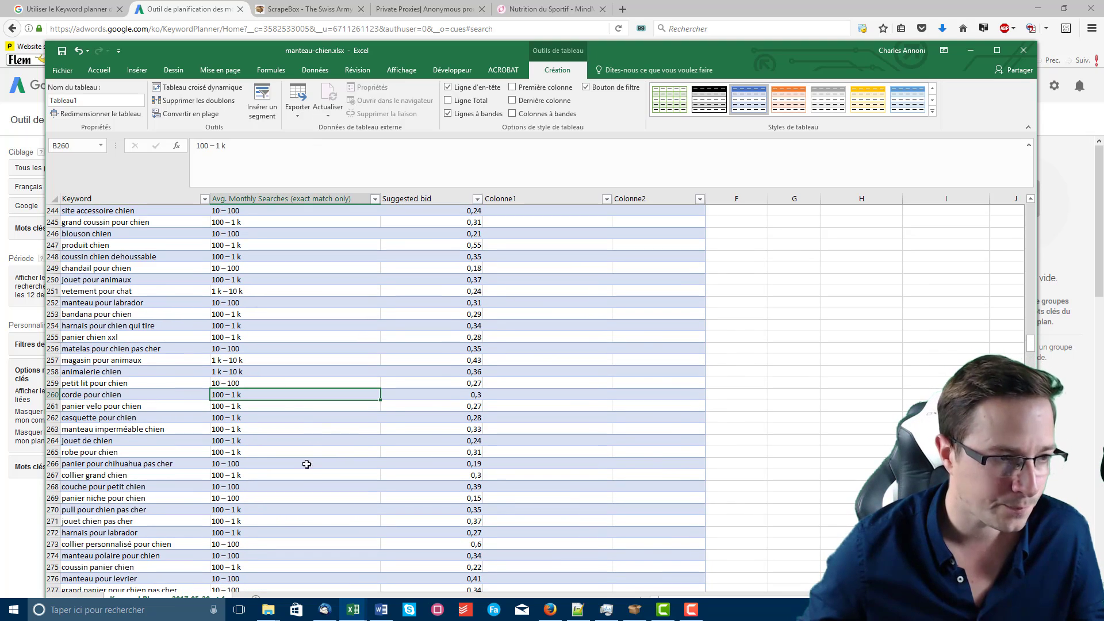
scroll(283, 301, "up", 20)
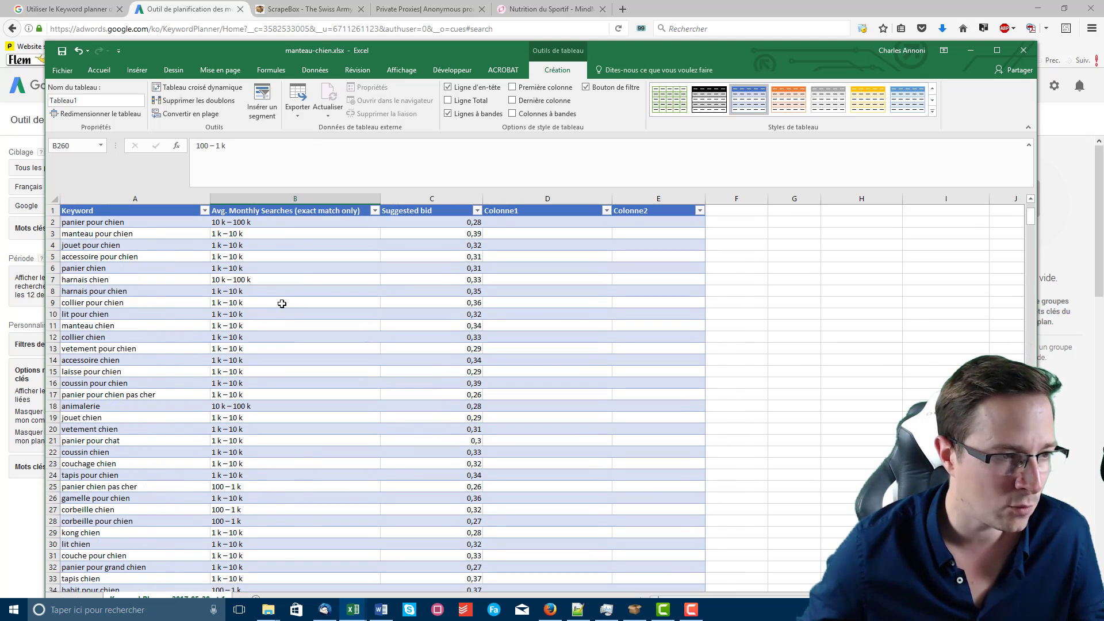
Step: Rename the Avg. Monthly Searches (exact match only) column header to "Recherche moyenne mensuelle"
left_click(294, 221)
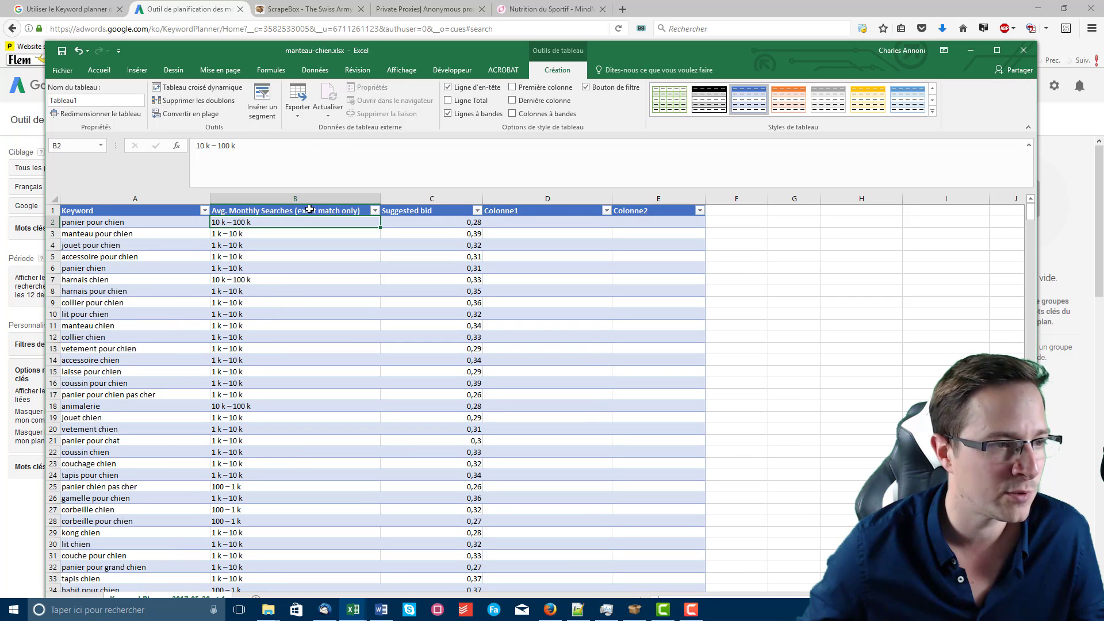
left_click(315, 209)
left_click_drag(395, 149, 196, 147)
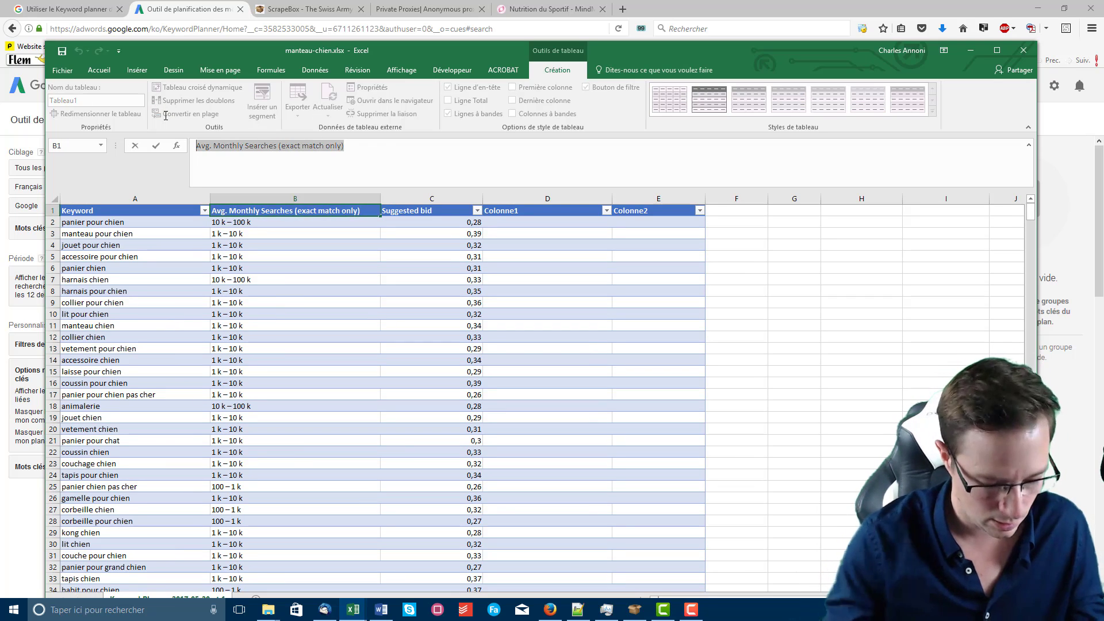
type("Rechecherch")
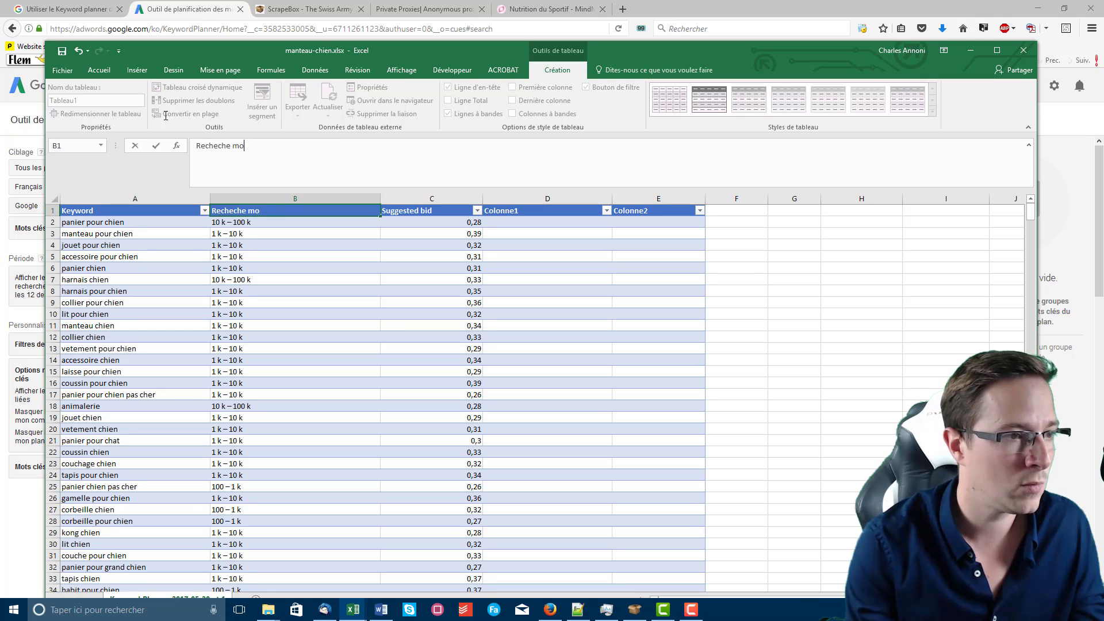
key("BackSpace")
key("BackSpace")
key("BackSpace")
key("BackSpace")
key("BackSpace")
key("BackSpace")
key("BackSpace")
type("erche moy")
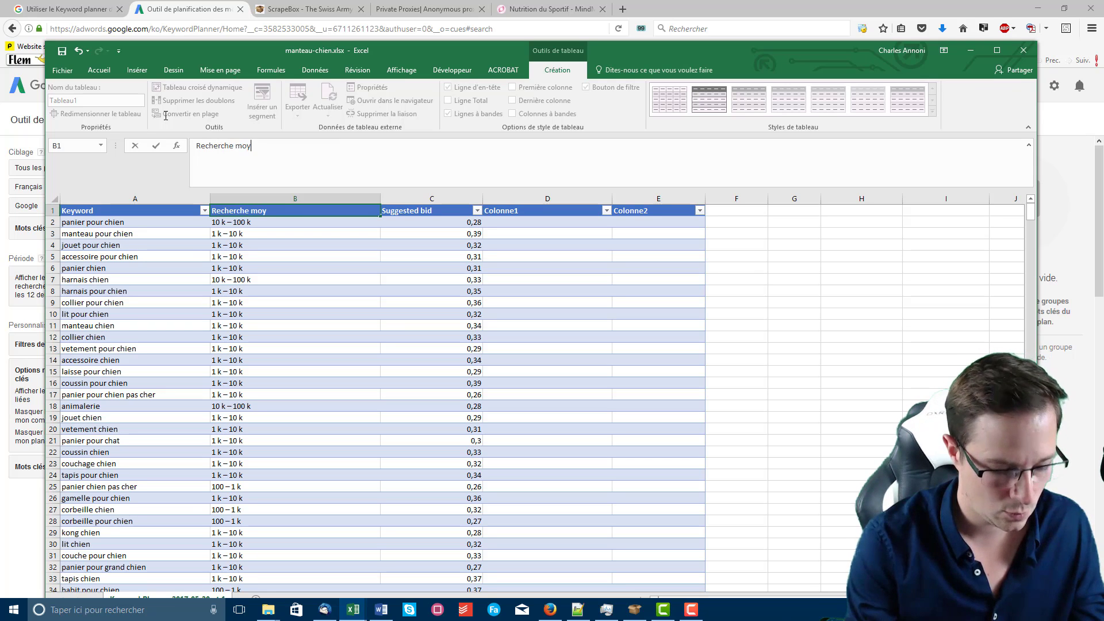
type("enne mensuelle")
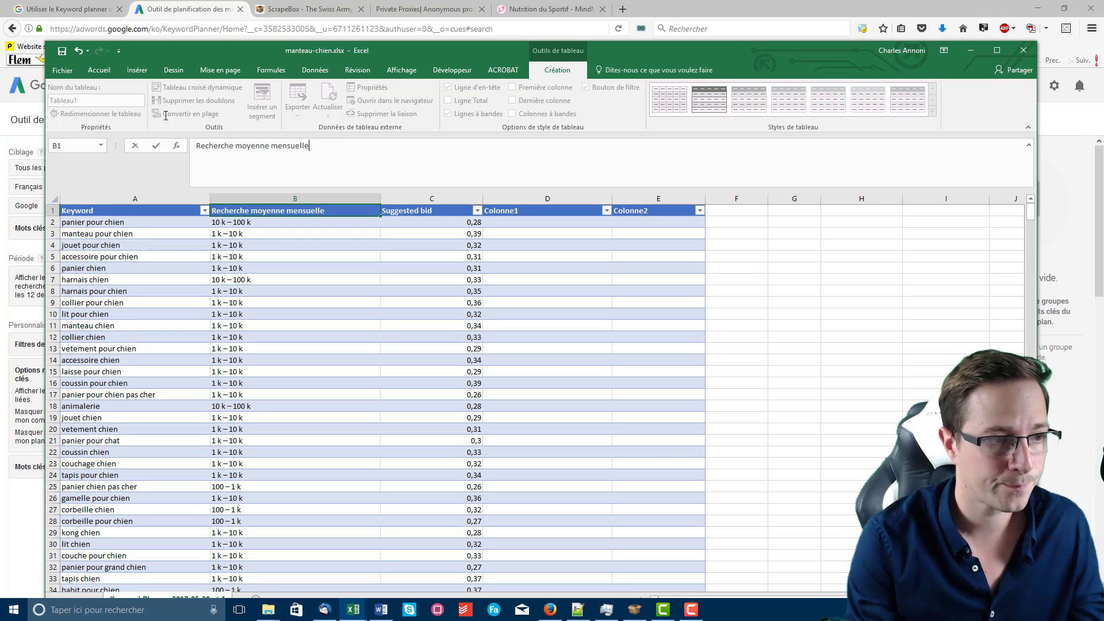
left_click(275, 317)
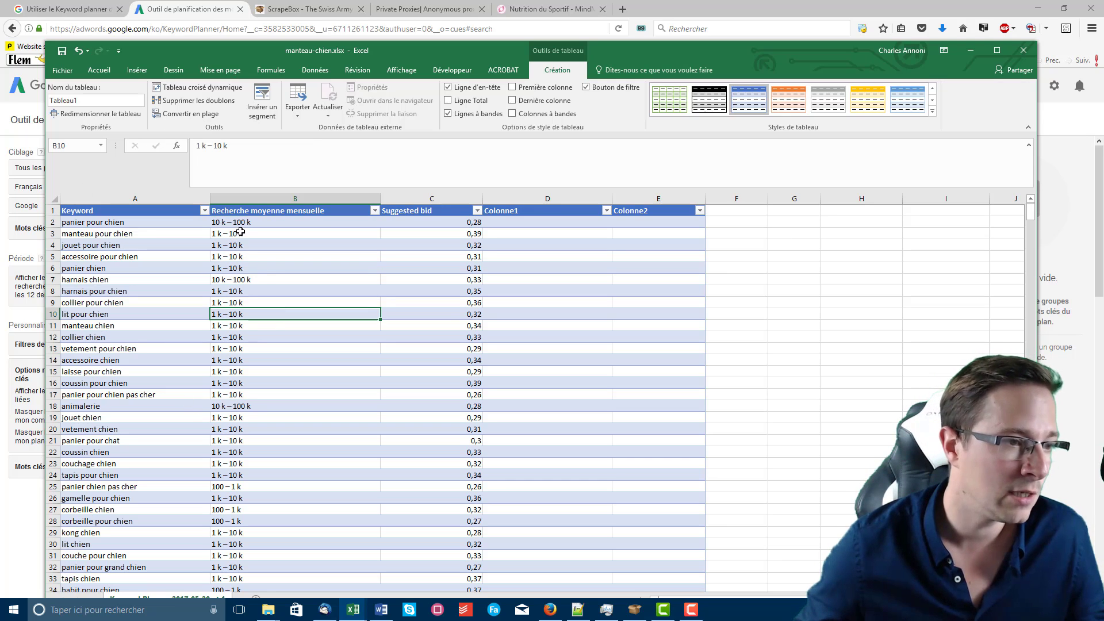
Step: Copy all the search ranges under Recherche moyenne mensuelle, from B2 down to the table's last row
left_click_drag(265, 223, 261, 481)
left_click_drag(257, 619, 249, 571)
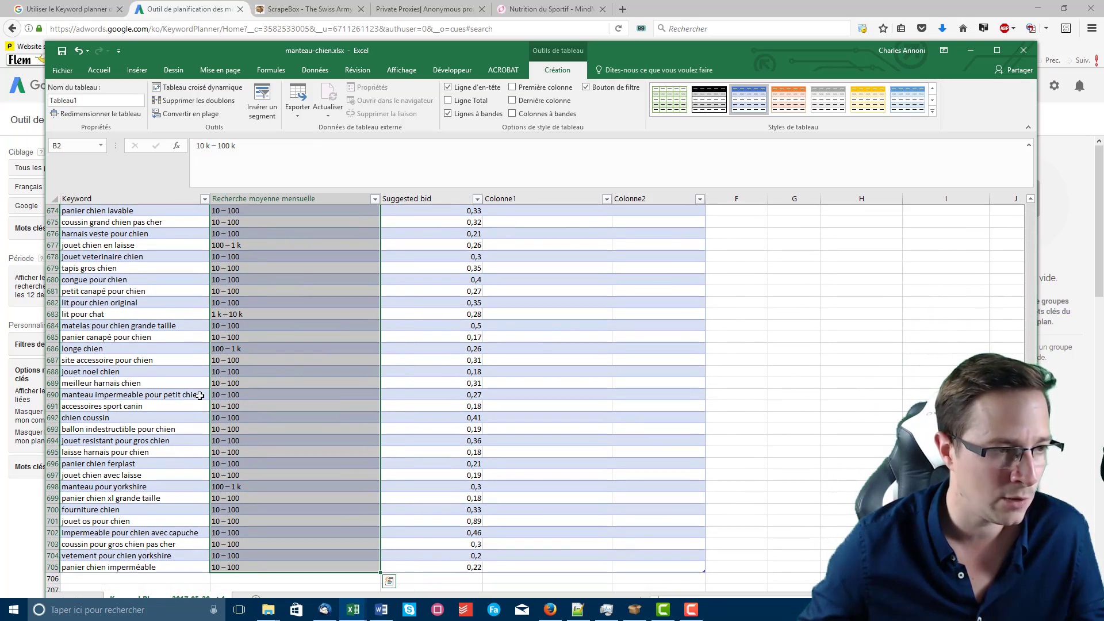
scroll(320, 426, "up", 20)
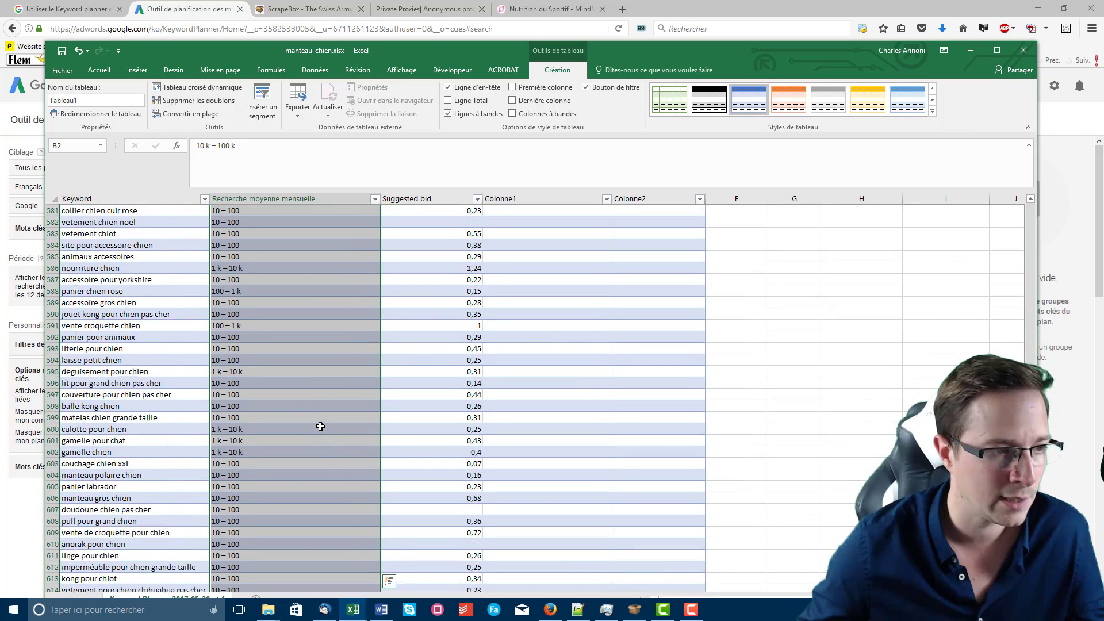
scroll(320, 427, "up", 14)
scroll(320, 427, "up", 20)
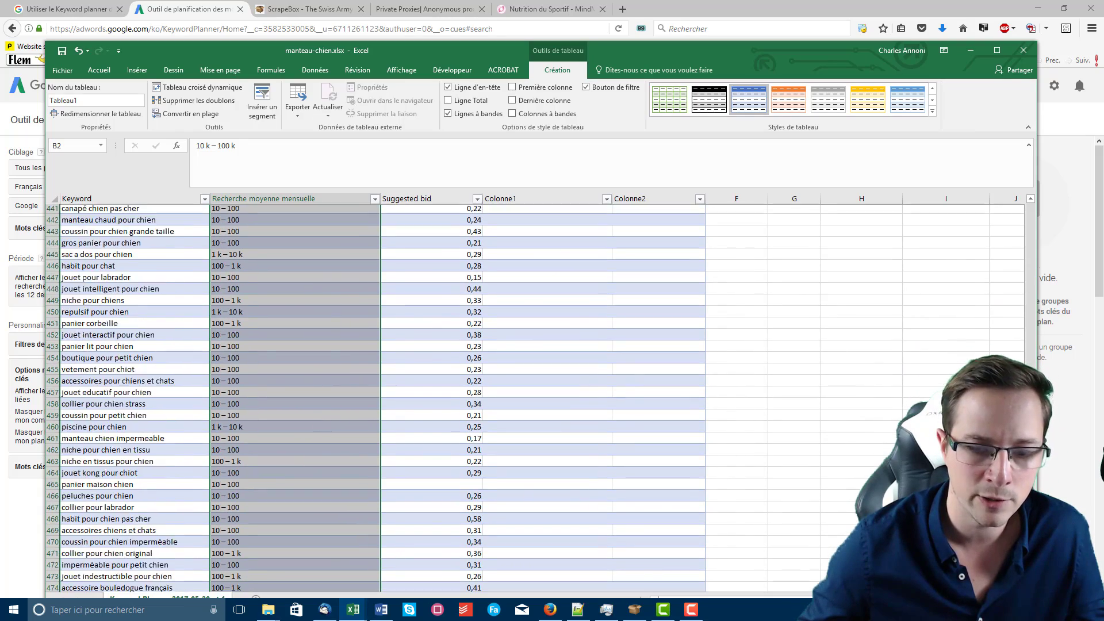
key("ctrl+c")
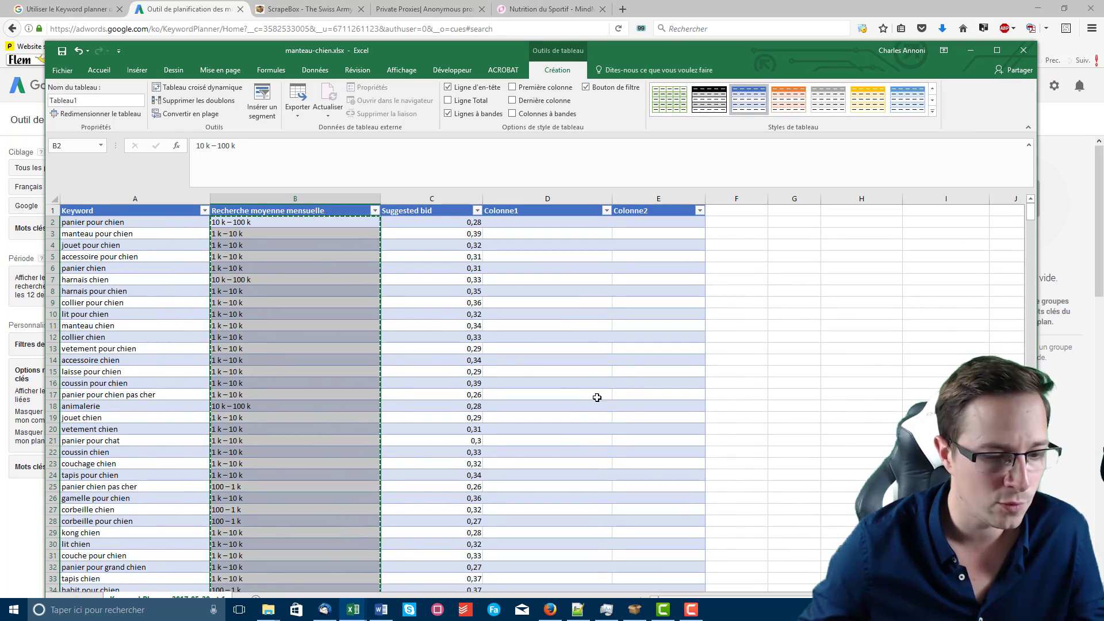
Step: Switch to Notepad++, paste the copied search ranges into a new document, and narrow the window so its right edge is visible
left_click(578, 609)
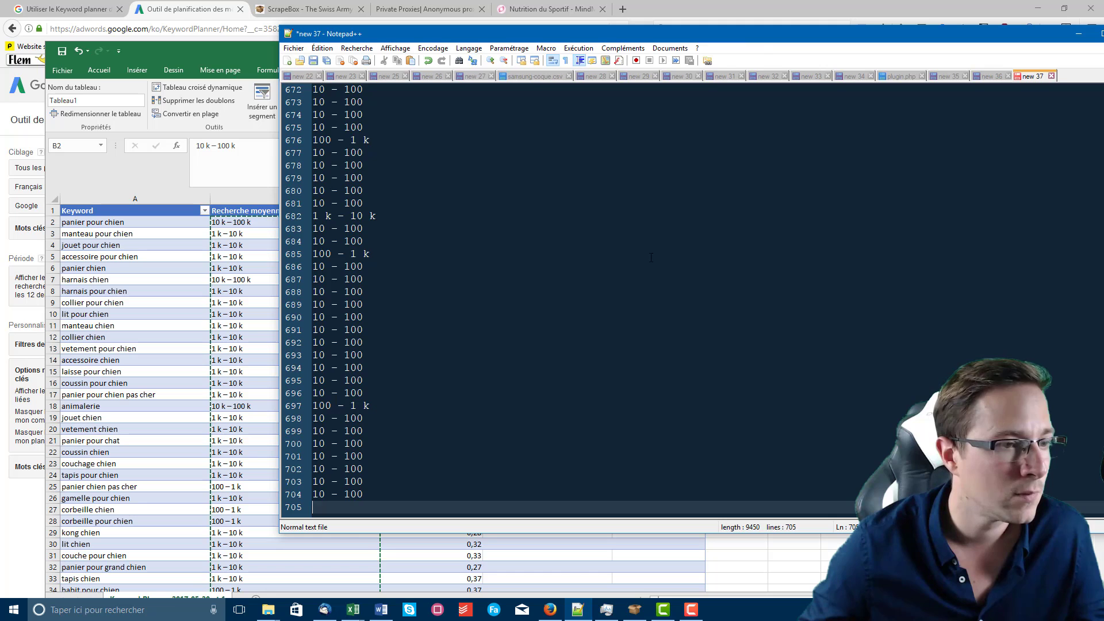
left_click(651, 257)
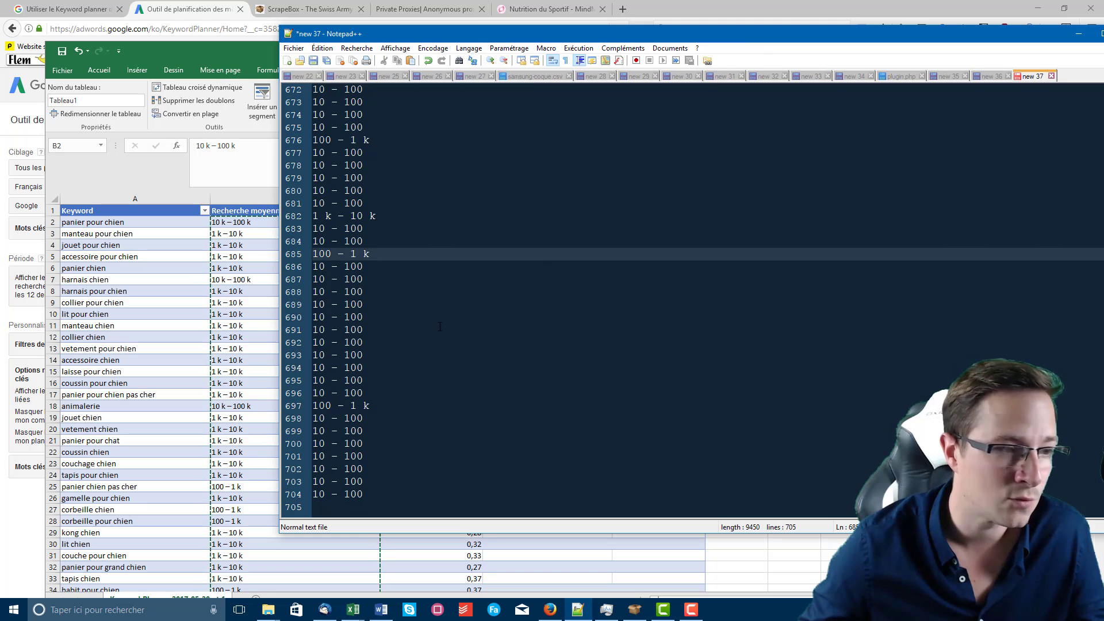
scroll(433, 399, "up", 20)
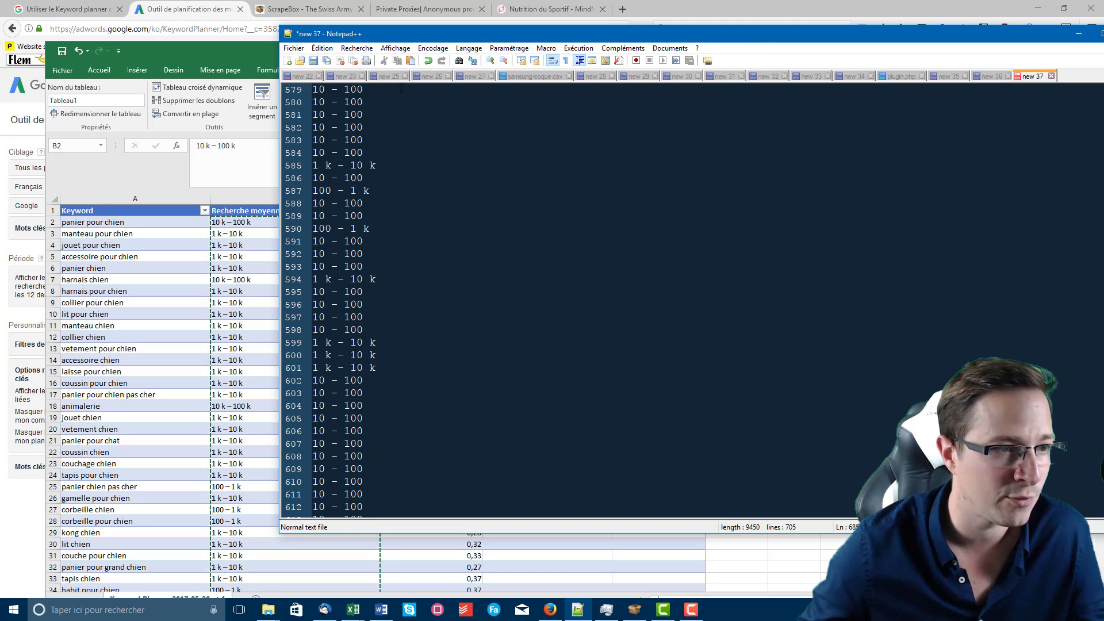
scroll(649, 241, "up", 7)
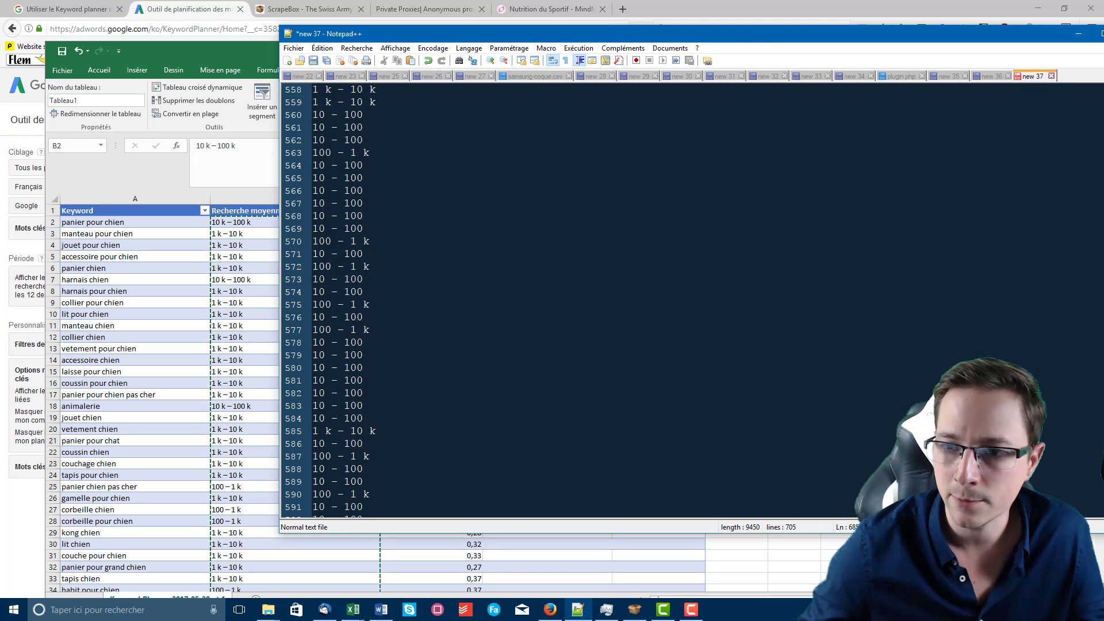
left_click_drag(1101, 190, 957, 204)
left_click_drag(947, 436, 959, 95)
Step: Replace every "10 k – 100 k" range in the document with 50000, using normal search mode
left_click_drag(400, 93, 318, 91)
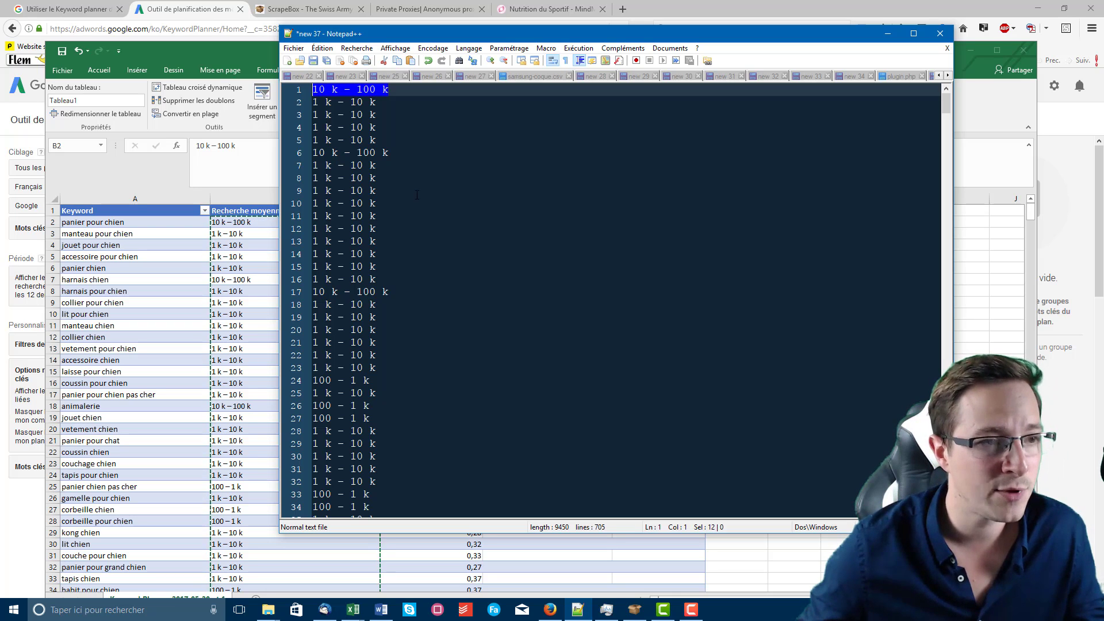
key("ctrl+h")
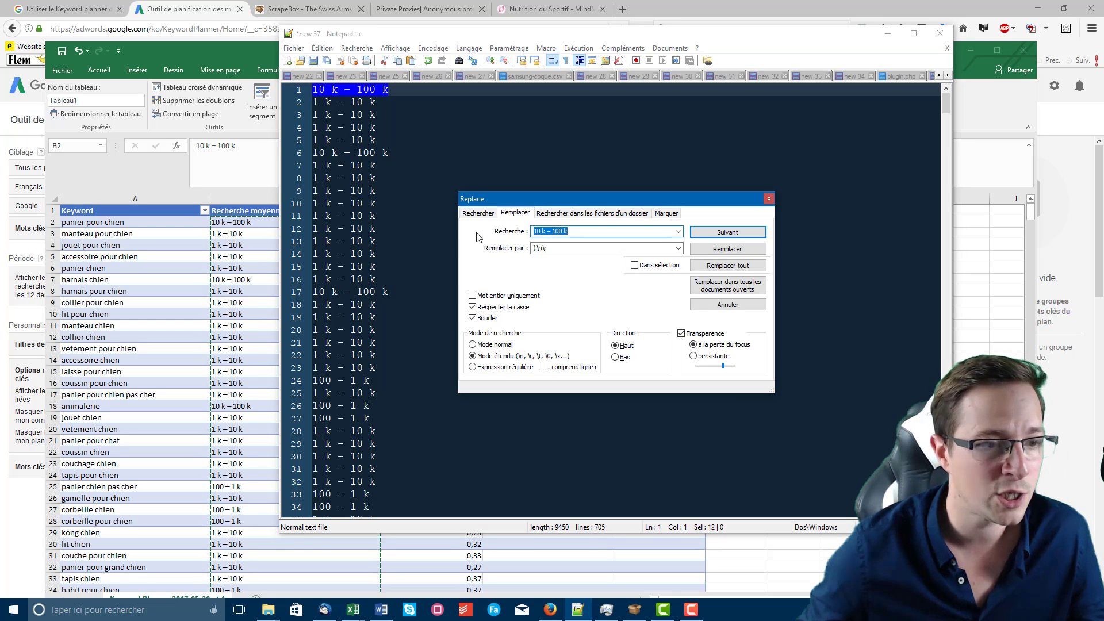
left_click(567, 249)
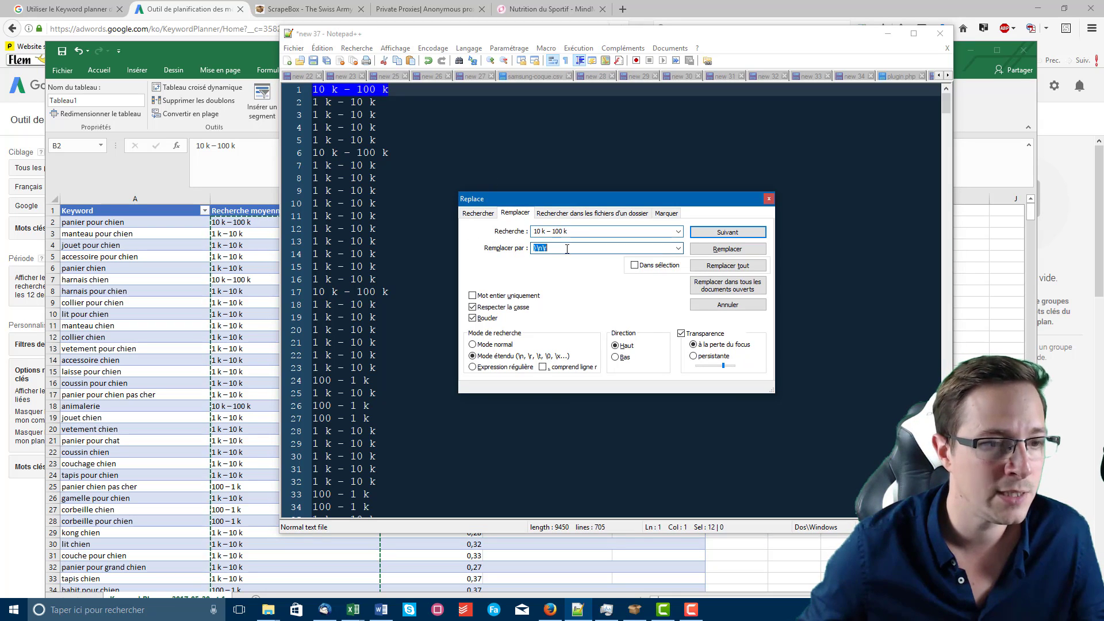
left_click(473, 344)
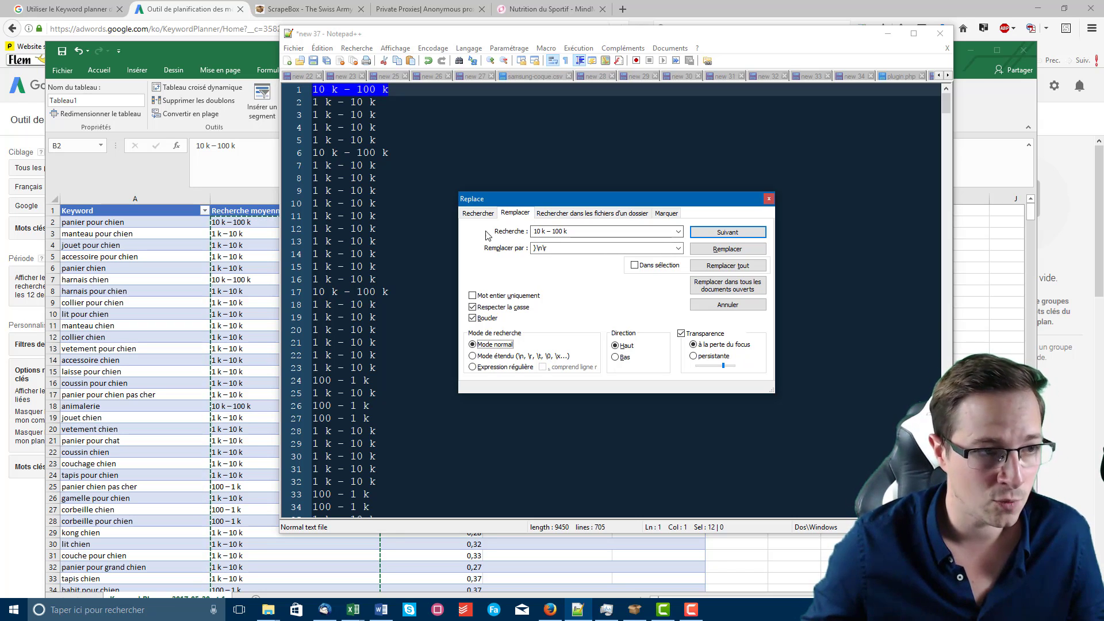
double_click(564, 248)
type("50000")
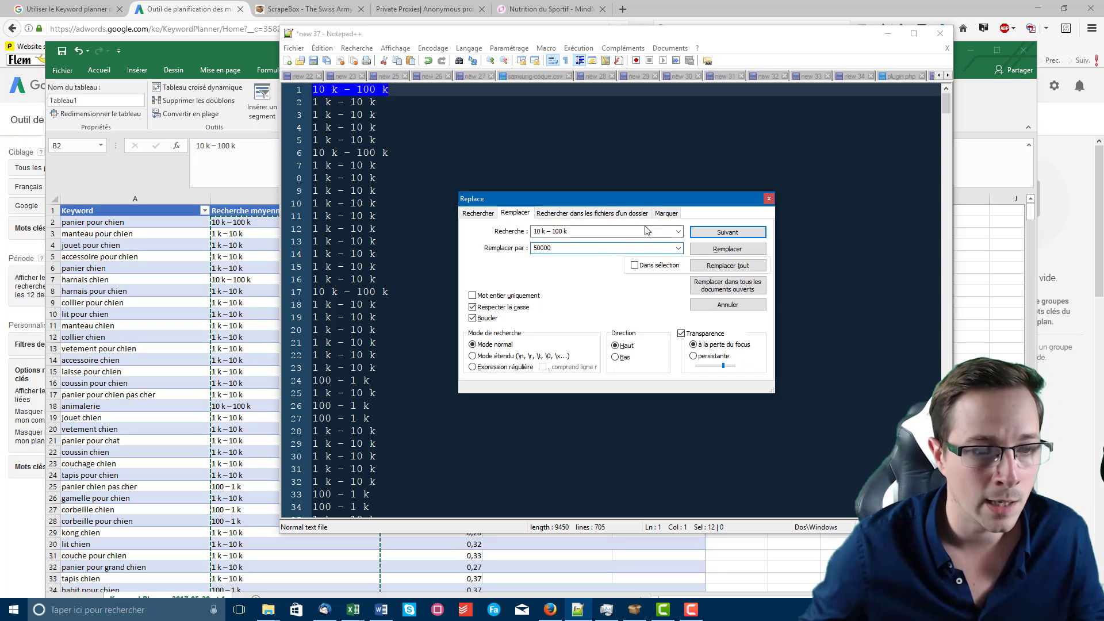
left_click(709, 268)
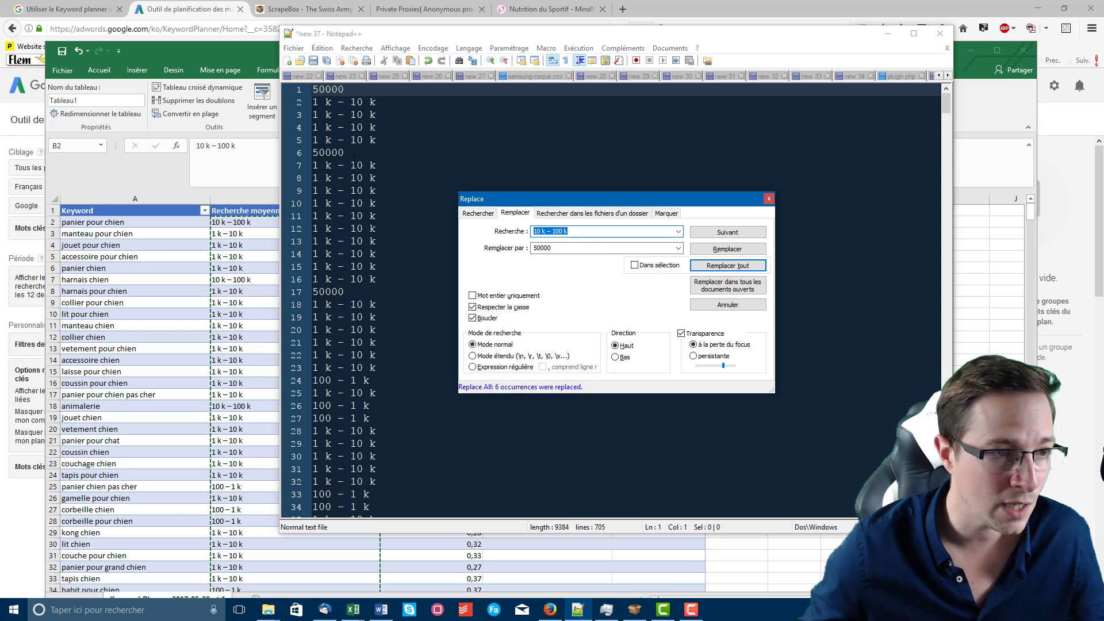
Step: Replace every "1 k – 10 k" range in the document with 5000
left_click_drag(380, 104, 306, 102)
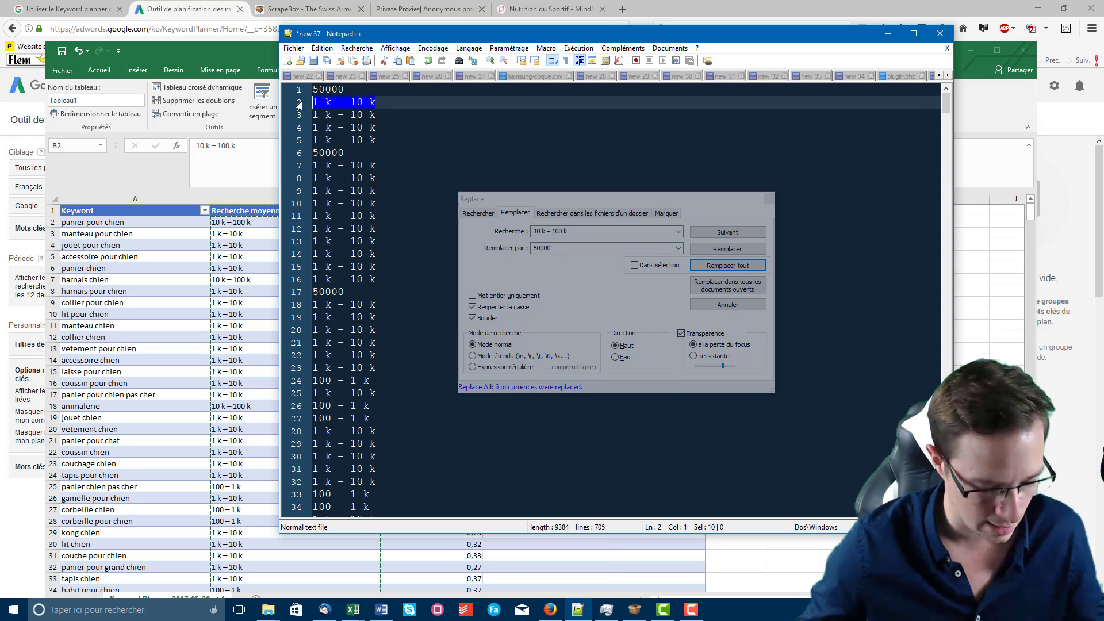
key("ctrl+h")
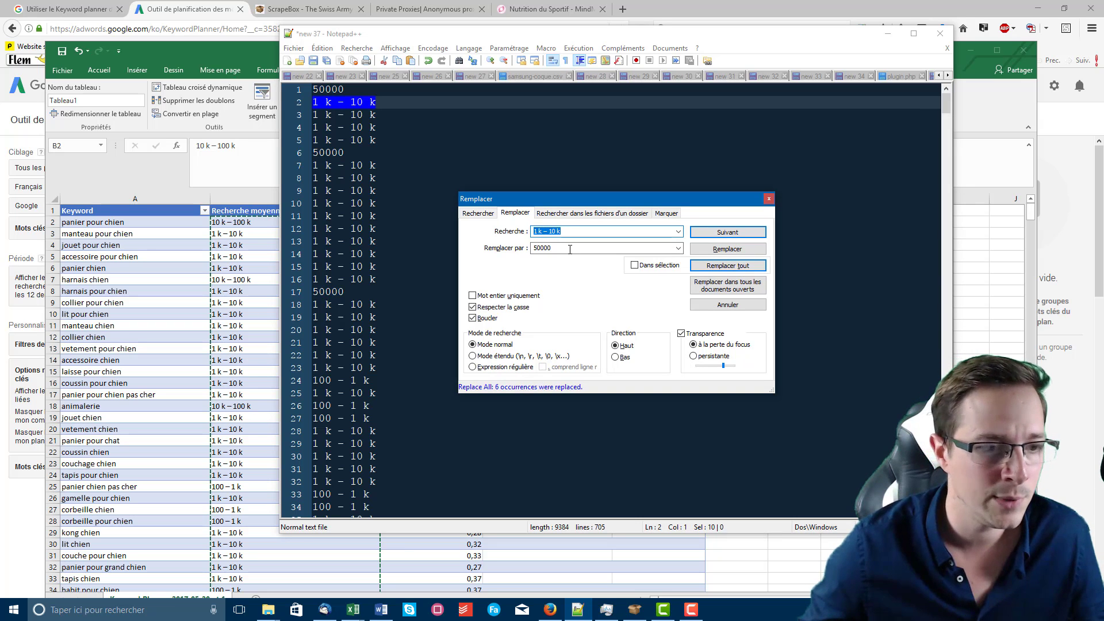
key("Tab")
type("5000")
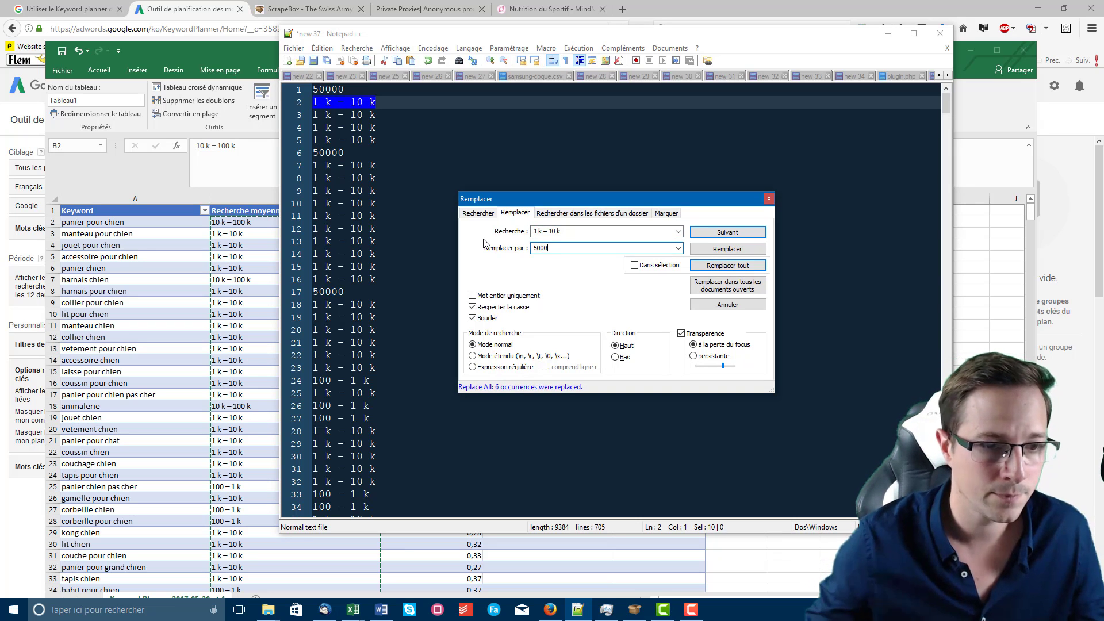
left_click(718, 268)
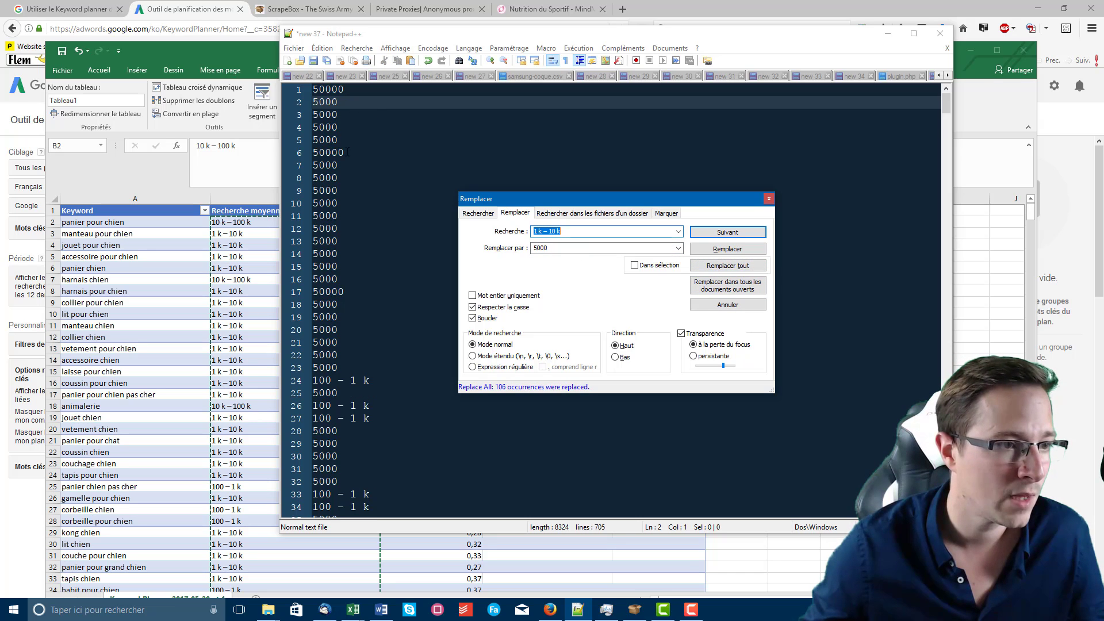
Step: Replace every "100 – 1 k" range in the document with 500
left_click_drag(388, 379, 312, 380)
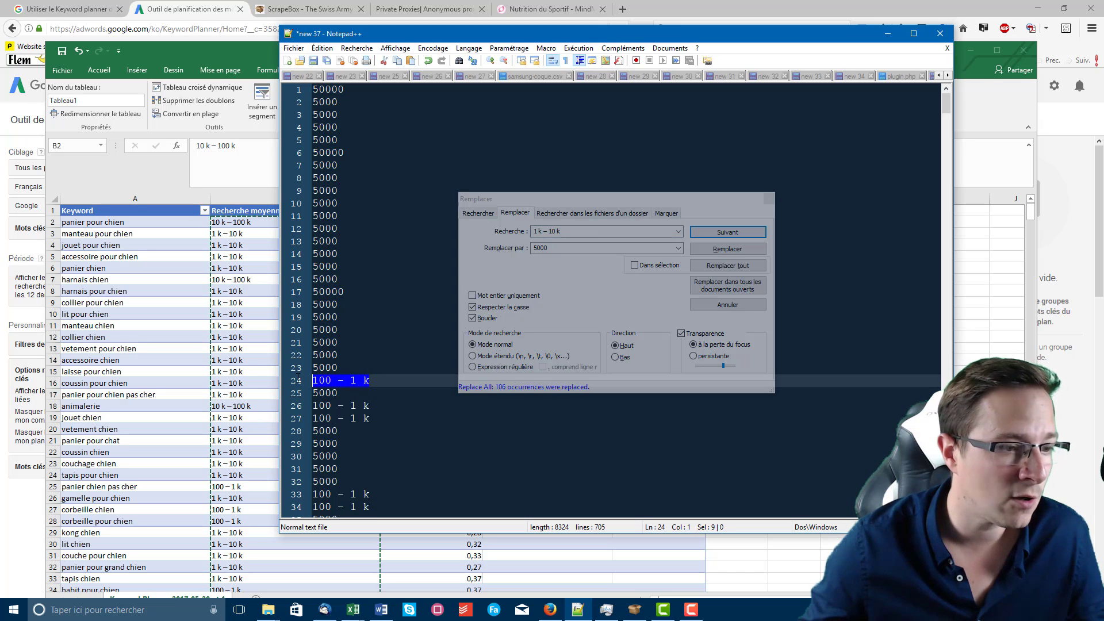
left_click(573, 233)
key("ctrl+a")
key("ctrl+v")
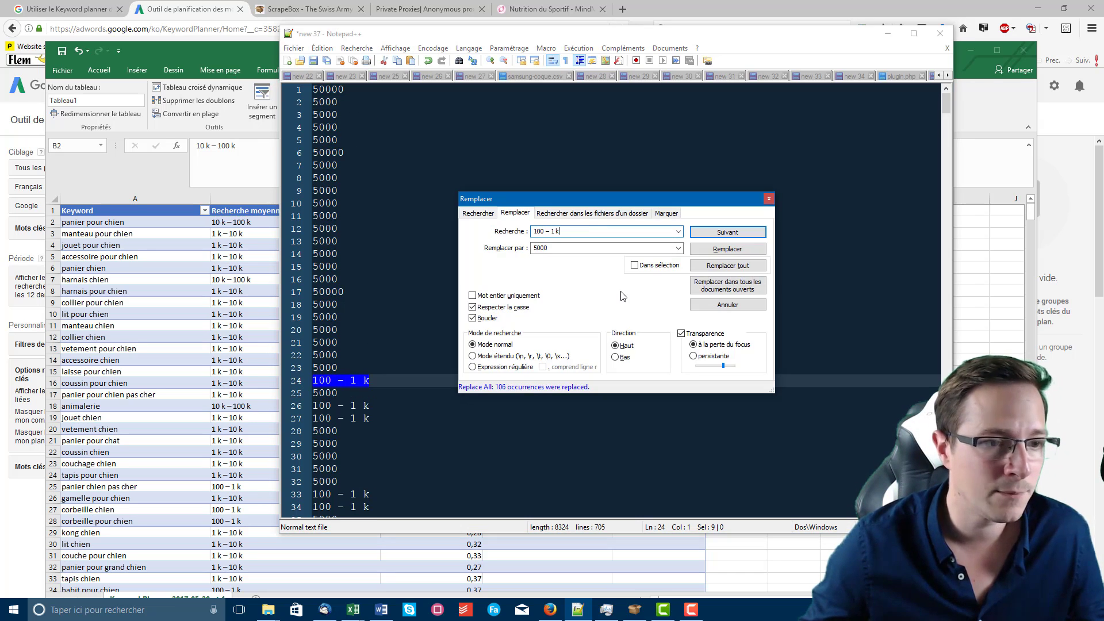
double_click(564, 248)
type("500")
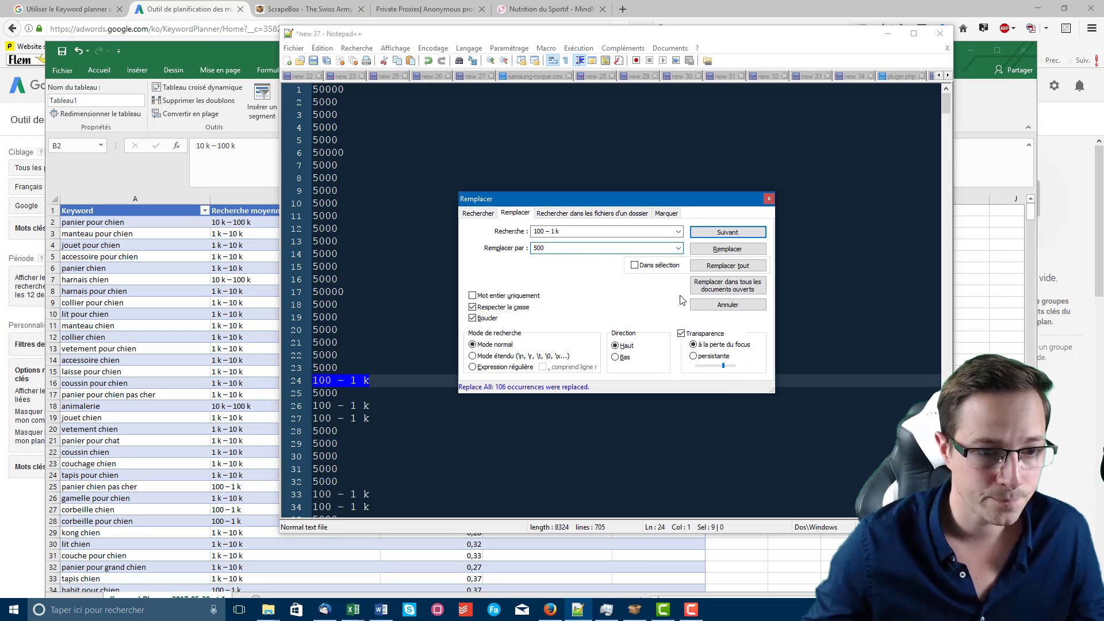
left_click(699, 266)
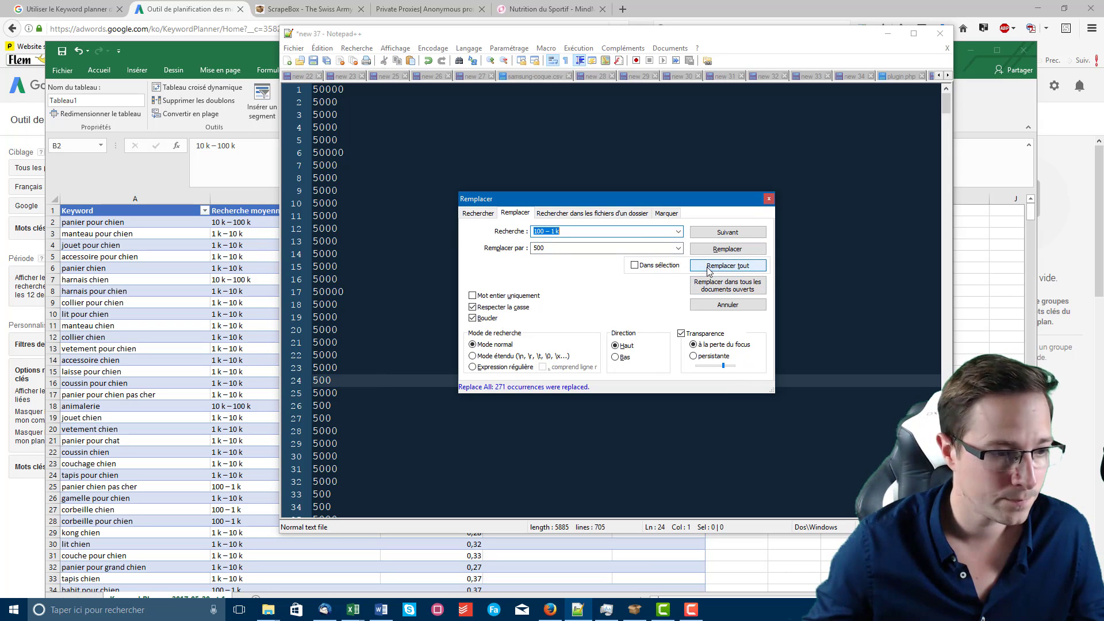
Step: Replace every "10 – 100" range in the document with 50, close the replace dialog, and check the converted lines
left_click(332, 317)
scroll(366, 327, "down", 20)
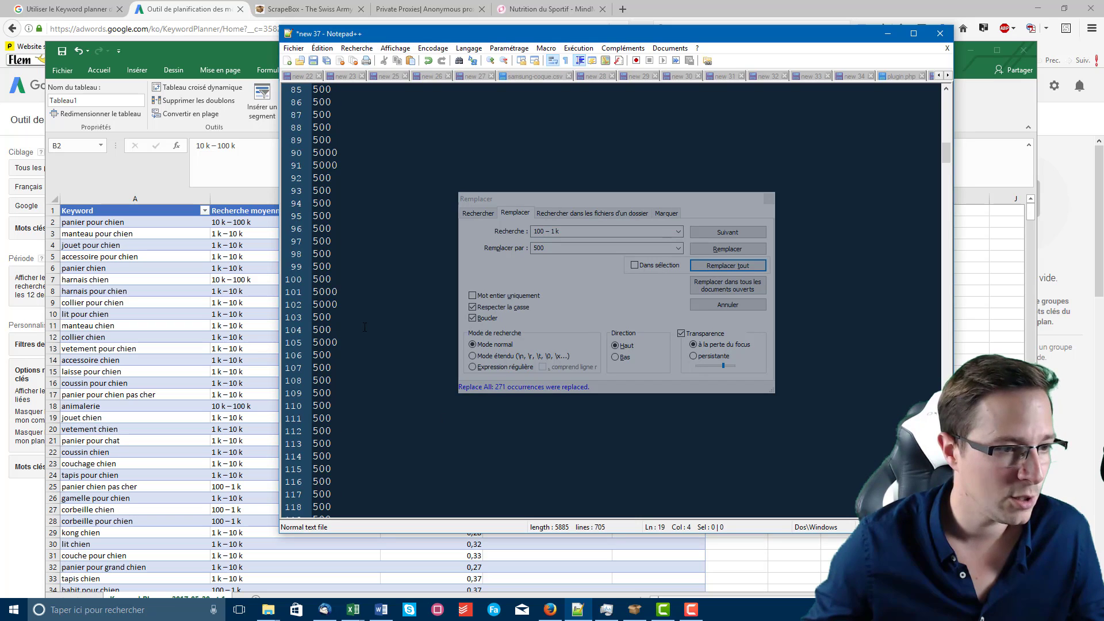
scroll(365, 326, "up", 1)
left_click_drag(363, 191, 311, 191)
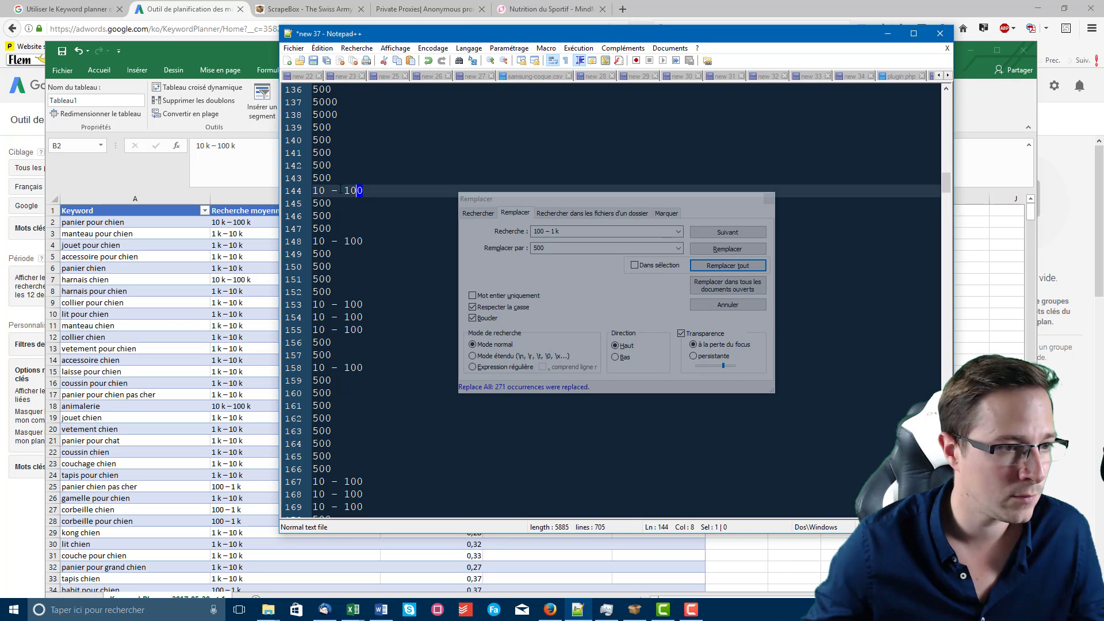
key("ctrl+h")
left_click(547, 248)
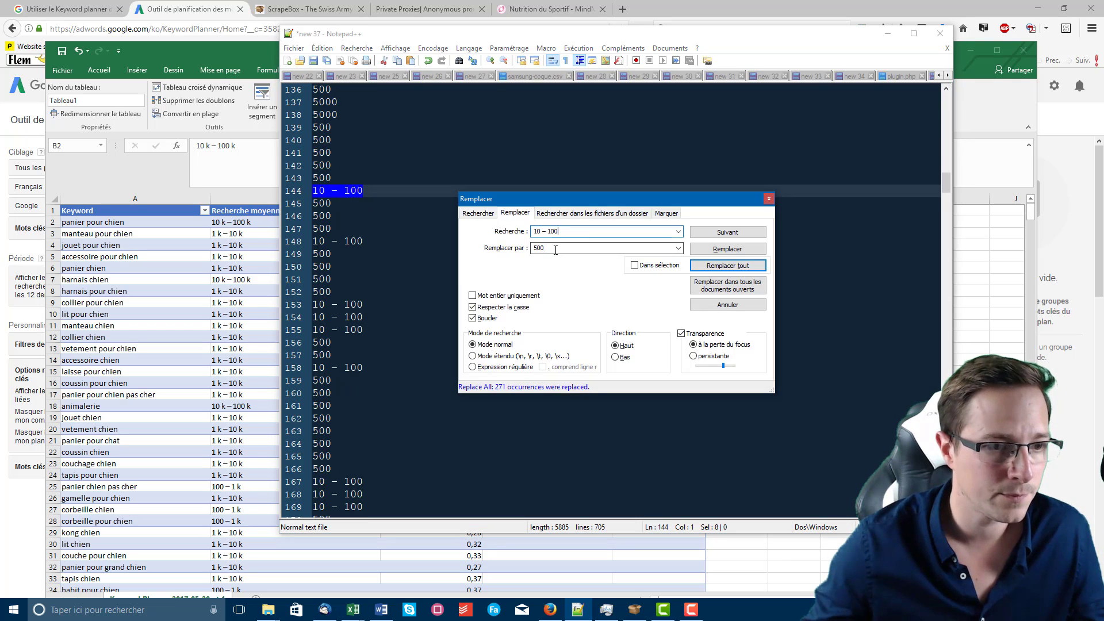
key("BackSpace")
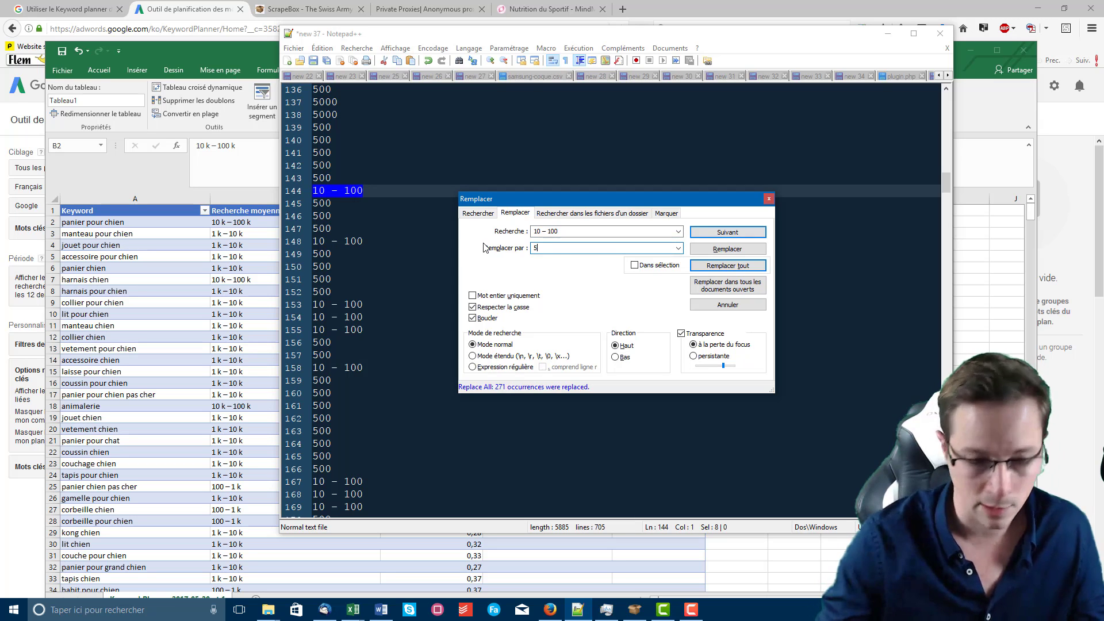
left_click(694, 266)
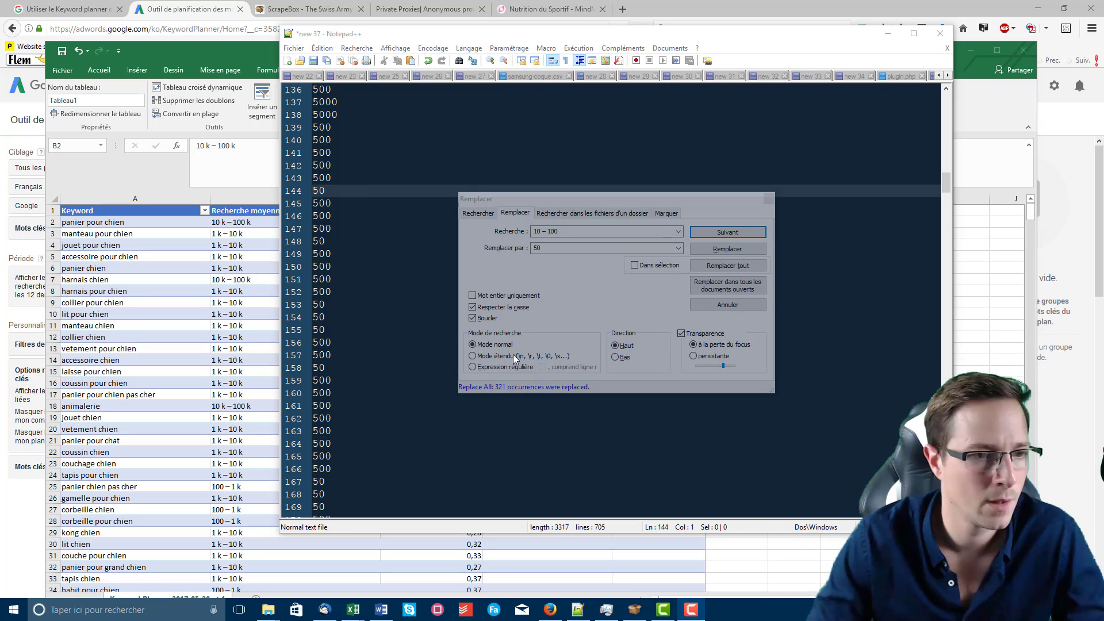
left_click(547, 280)
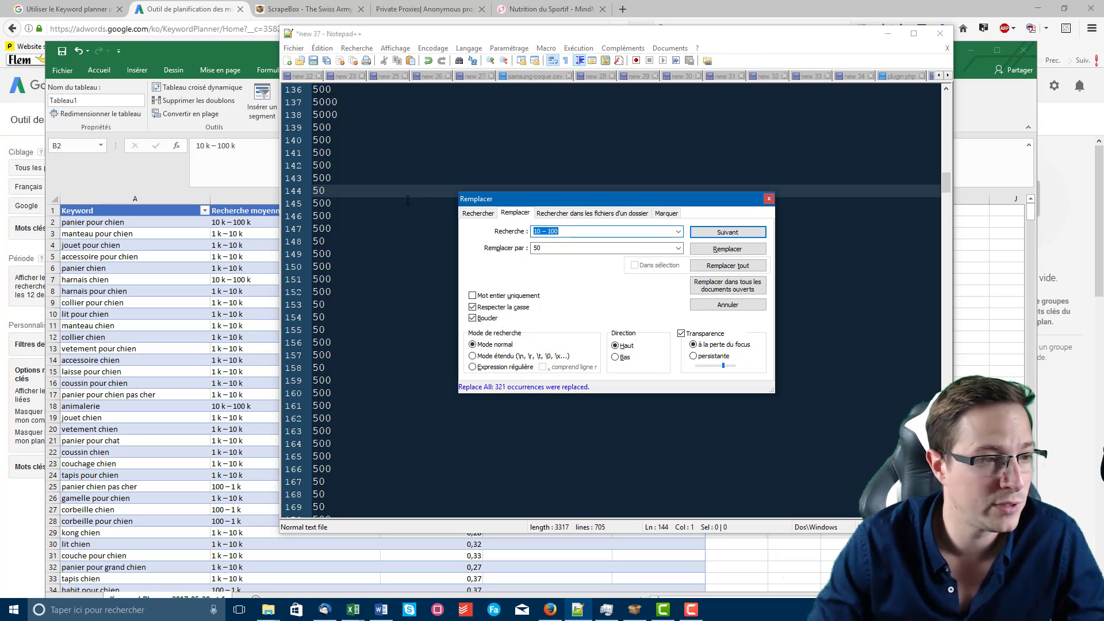
left_click(769, 198)
left_click(576, 292)
scroll(575, 292, "down", 4)
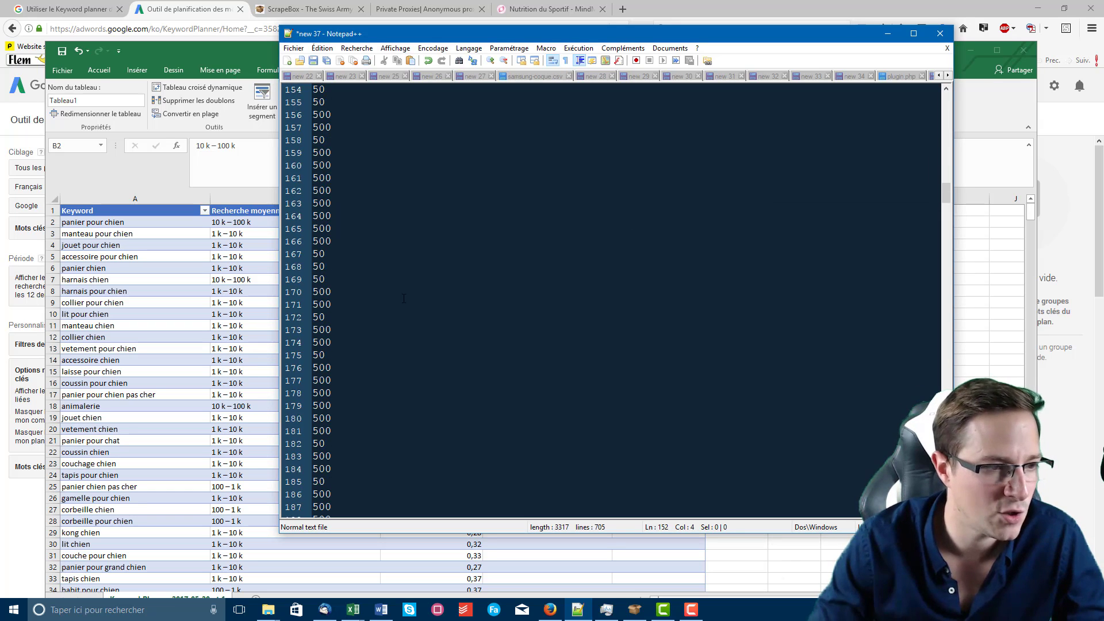
Step: Copy all the converted numbers from Notepad++ and paste them over the Recherche moyenne mensuelle values from B2 in manteau-chien.xlsx in Excel
left_click_drag(946, 190, 905, 505)
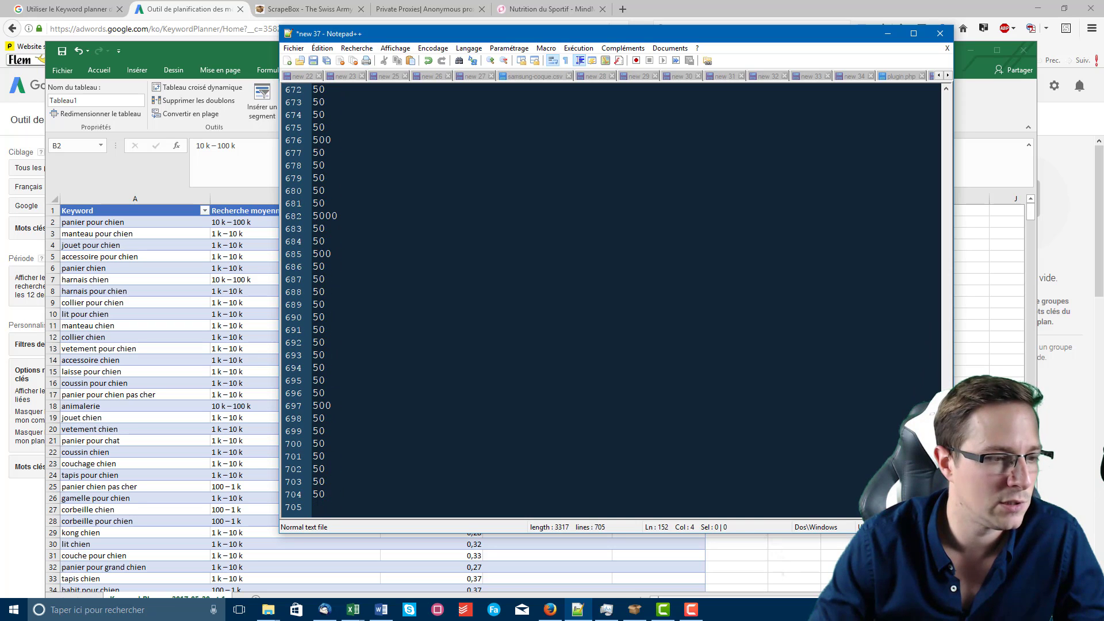
left_click(475, 307)
key("ctrl+a")
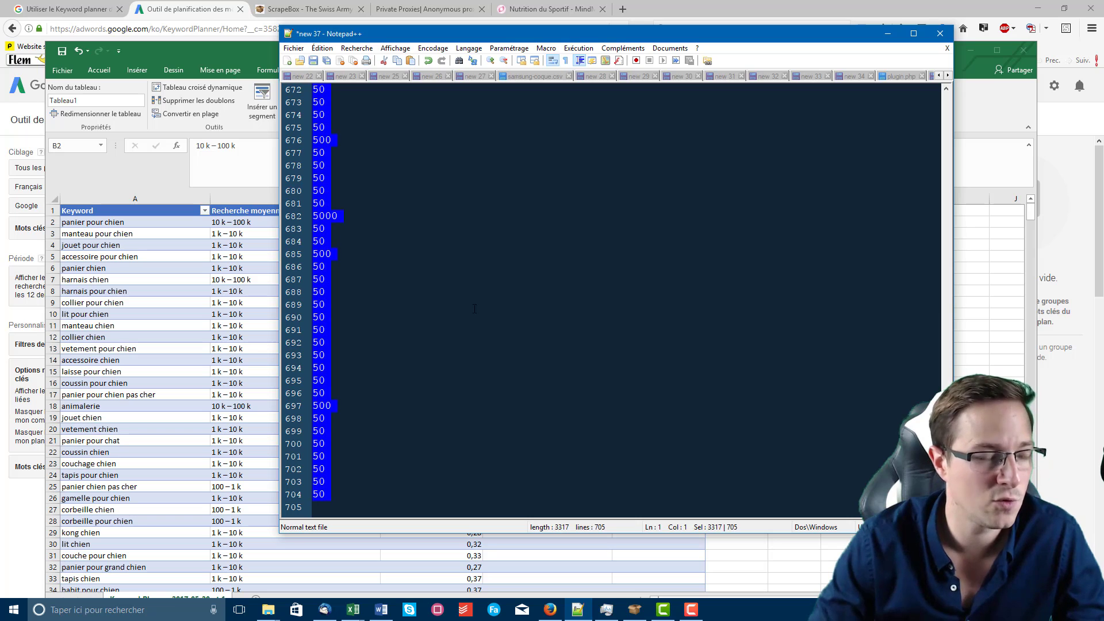
key("alt+Tab")
key("ctrl+space")
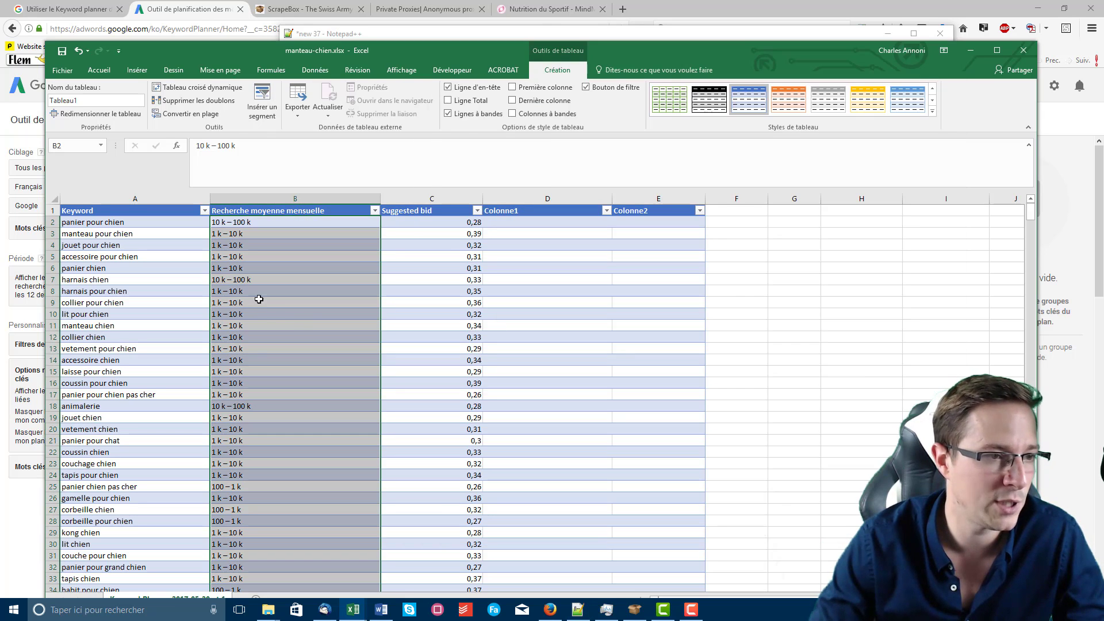
left_click(297, 225)
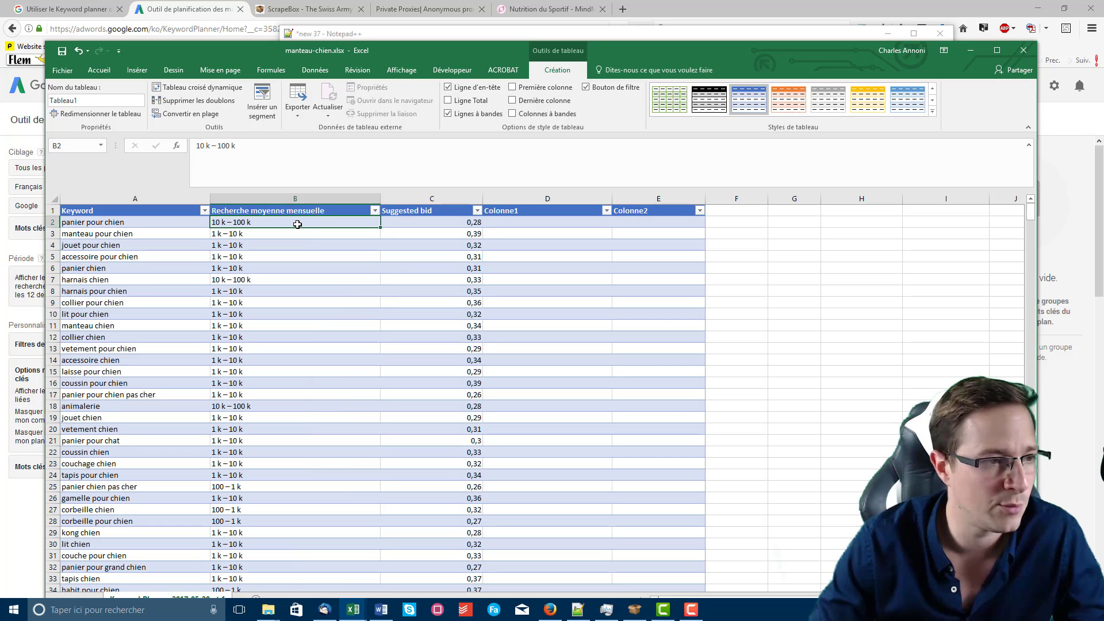
key("ctrl+v")
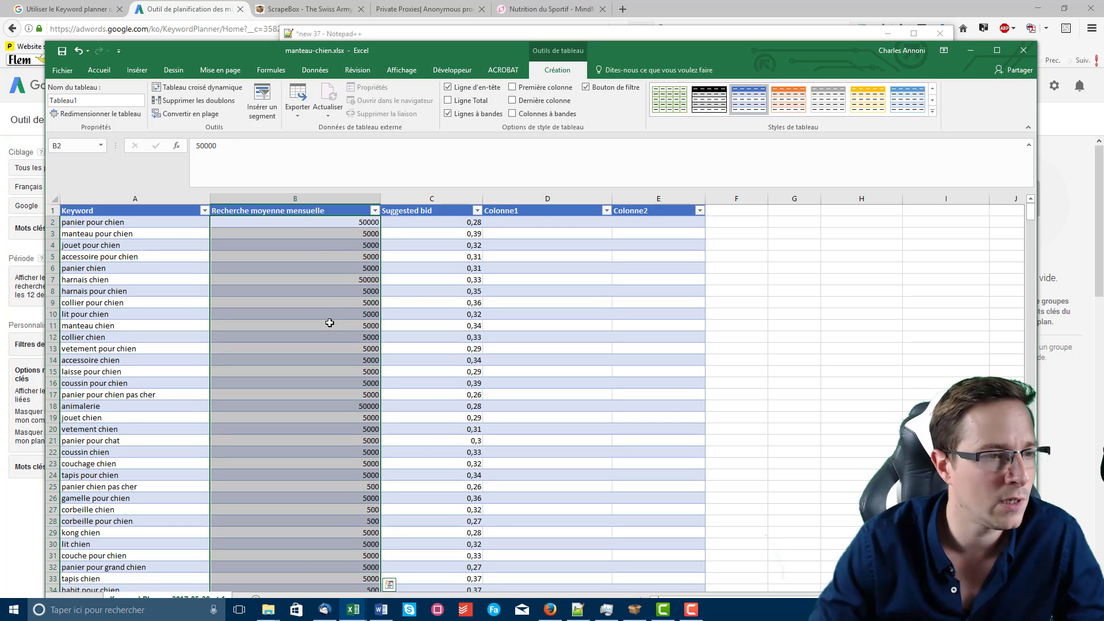
Step: Check the pasted search volumes and sort the table by Recherche moyenne mensuelle from largest to smallest
scroll(328, 320, "down", 14)
scroll(334, 317, "down", 20)
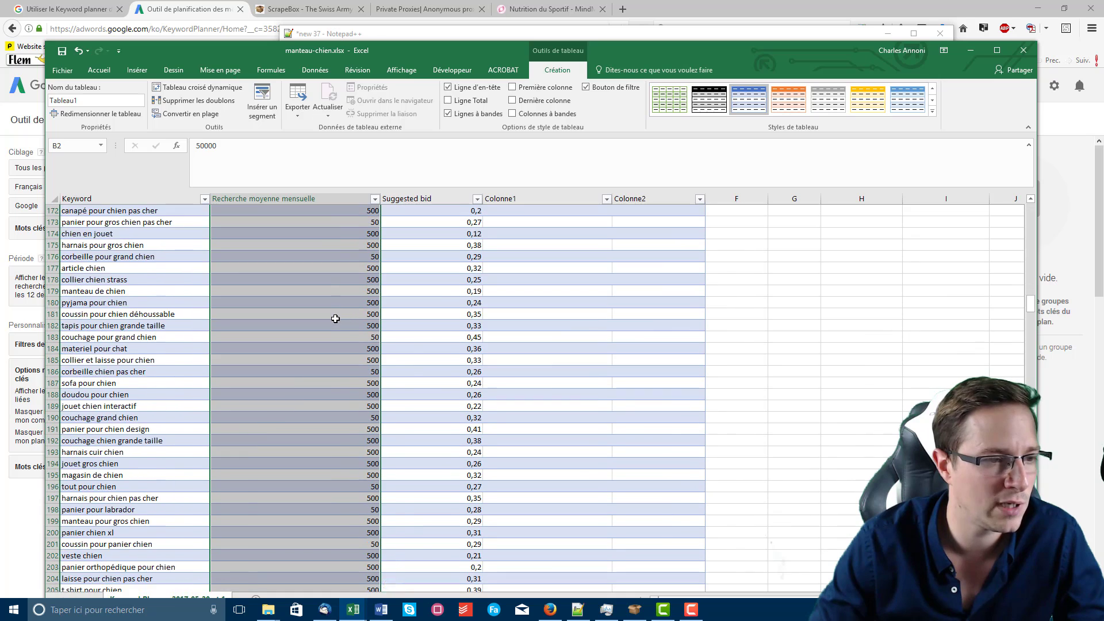
left_click(338, 325)
scroll(340, 408, "up", 20)
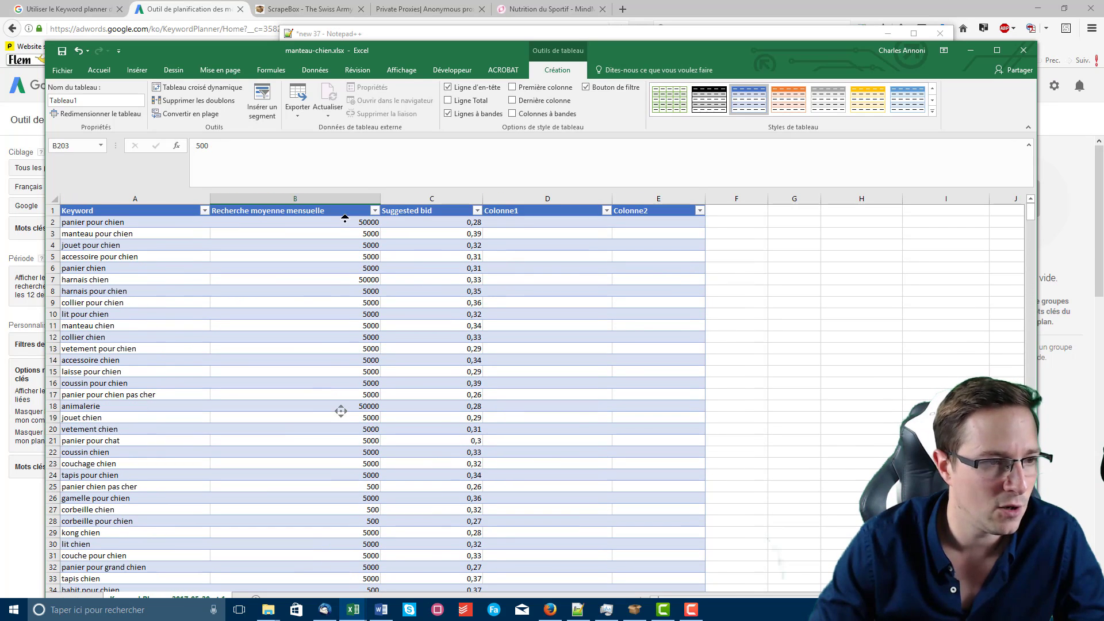
left_click(374, 212)
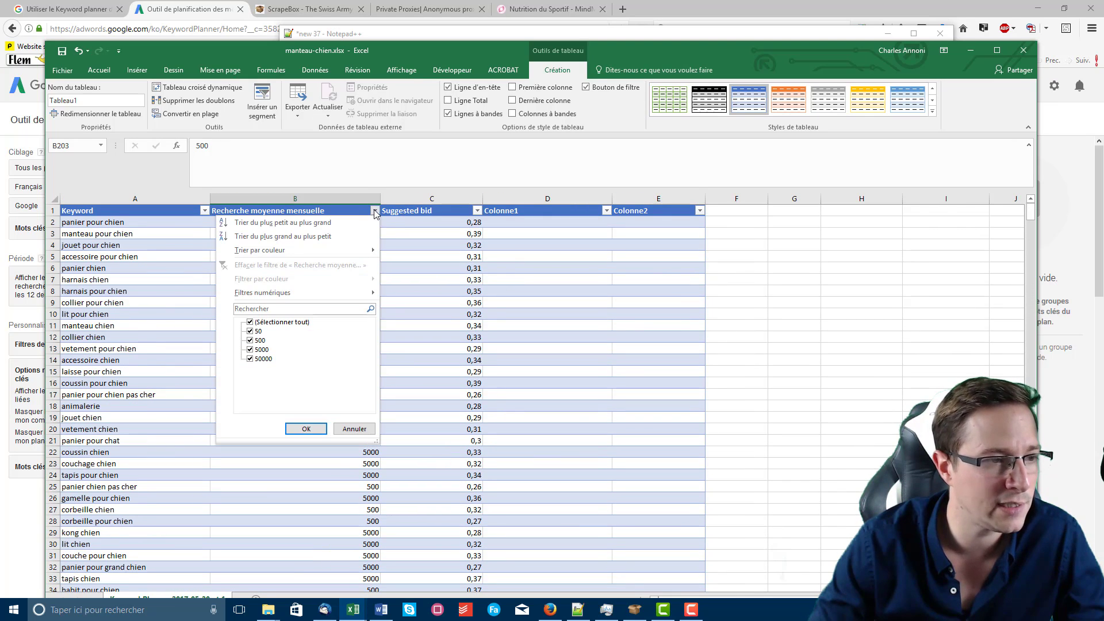
left_click(298, 236)
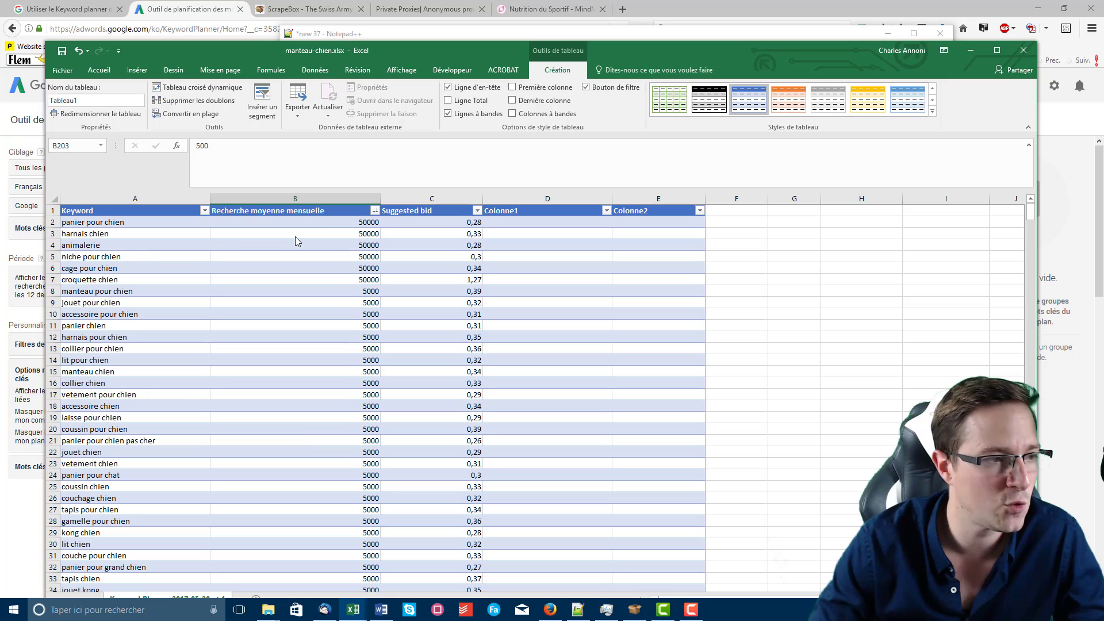
Step: Examine which keywords fall into each monthly search volume level in the sorted table
left_click(327, 232)
left_click(347, 222)
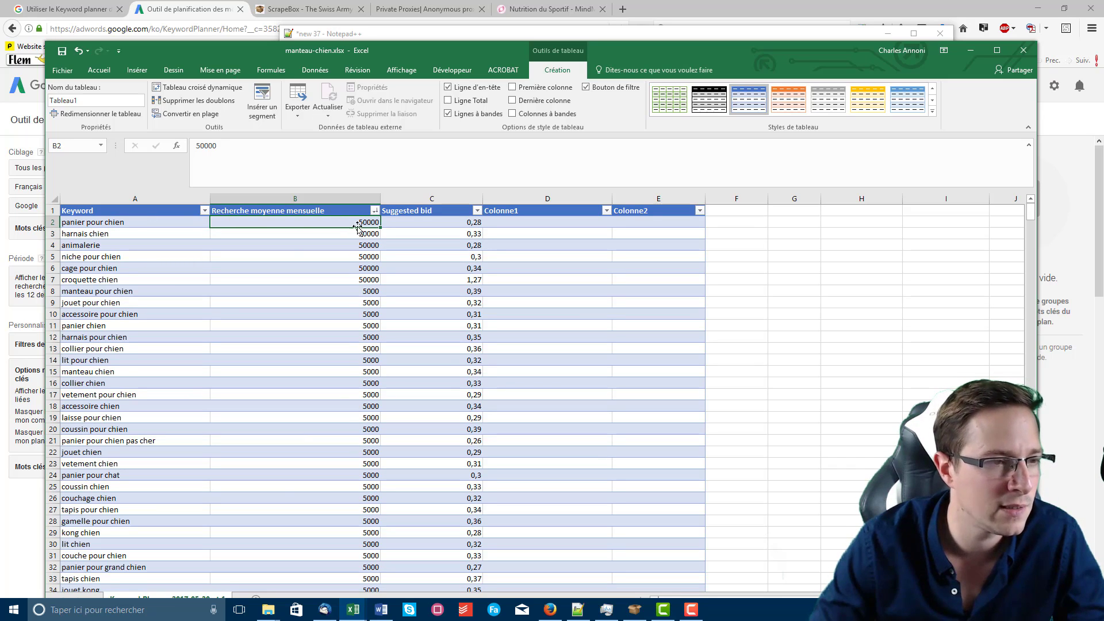
left_click(165, 234)
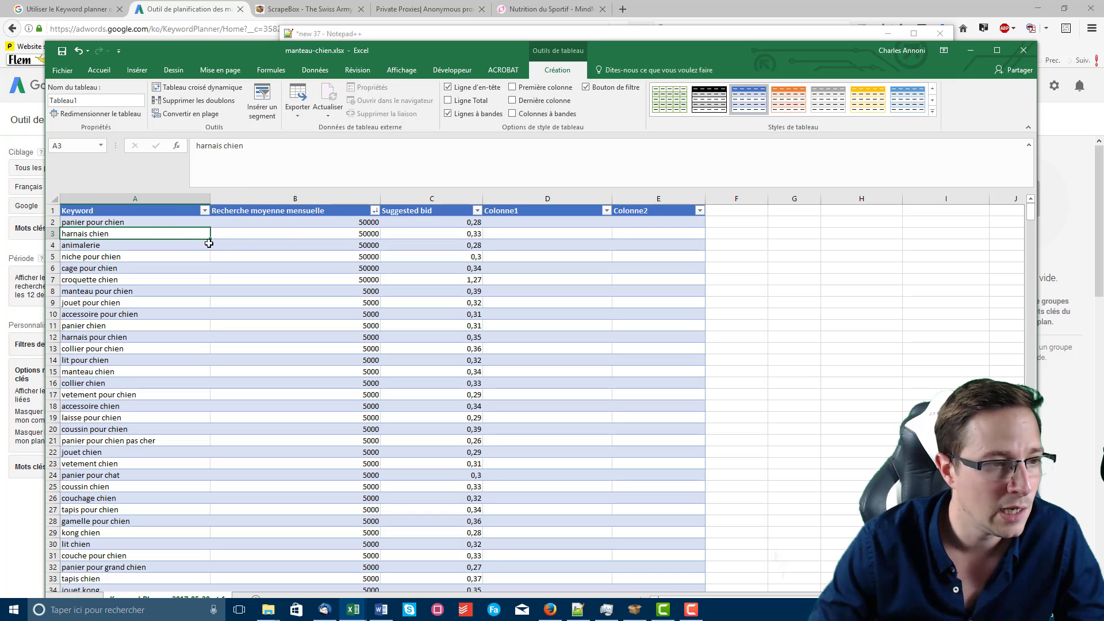
left_click(329, 234)
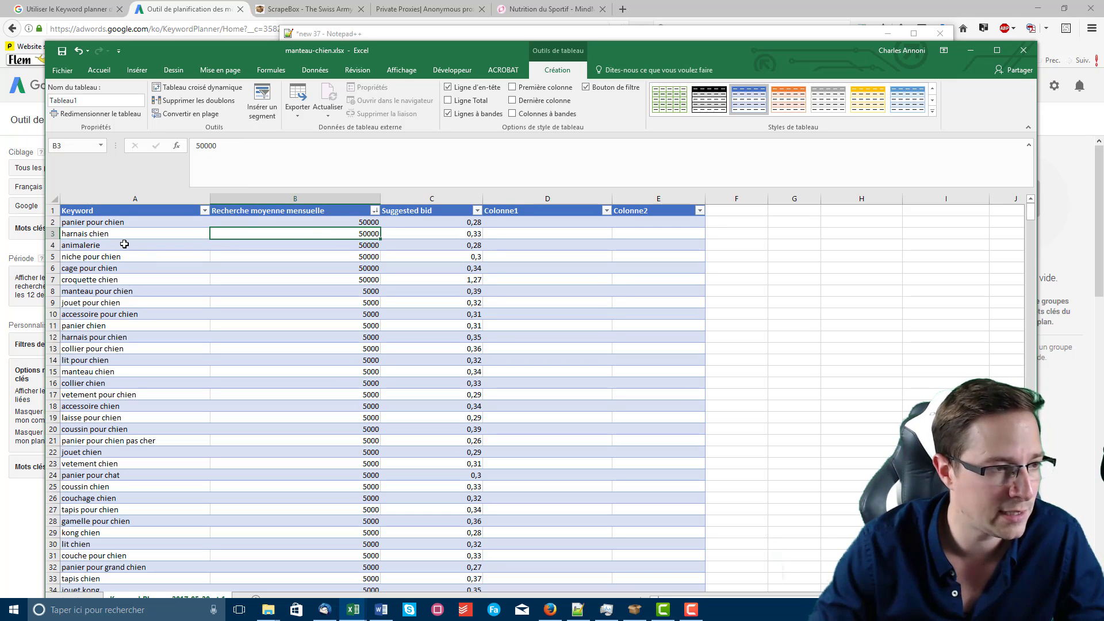
left_click(281, 265)
scroll(285, 264, "down", 20)
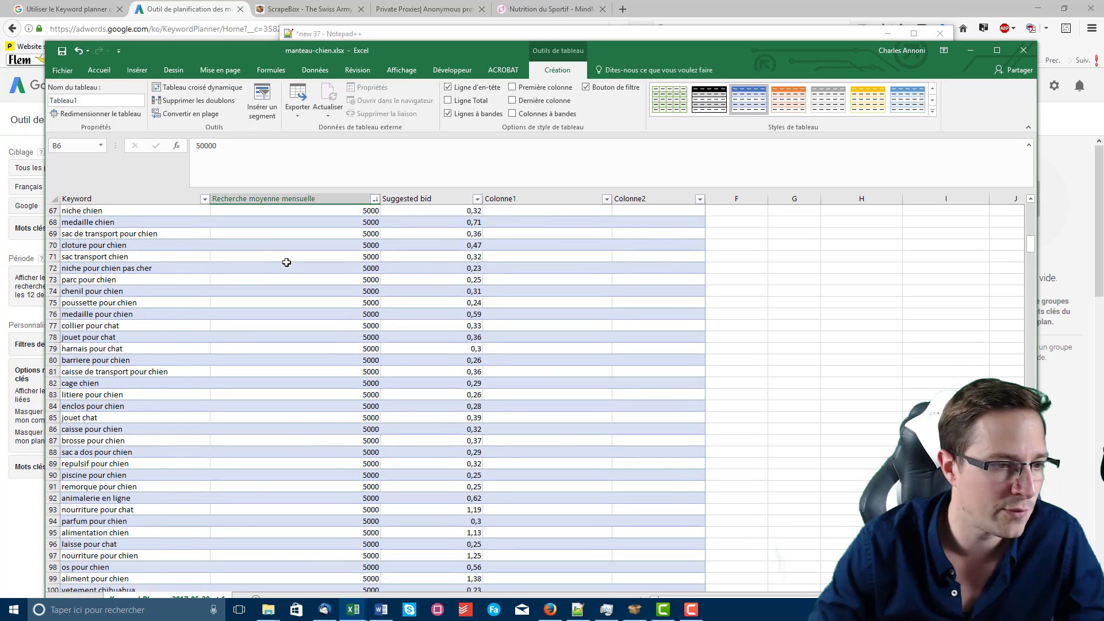
scroll(287, 262, "down", 15)
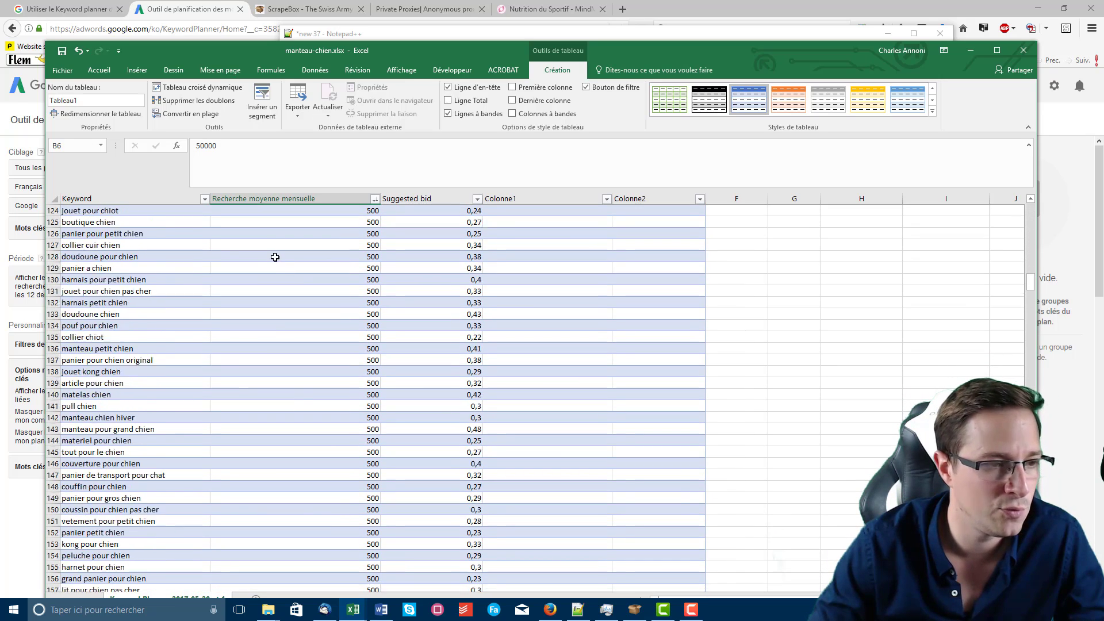
scroll(270, 252, "up", 13)
scroll(281, 336, "up", 20)
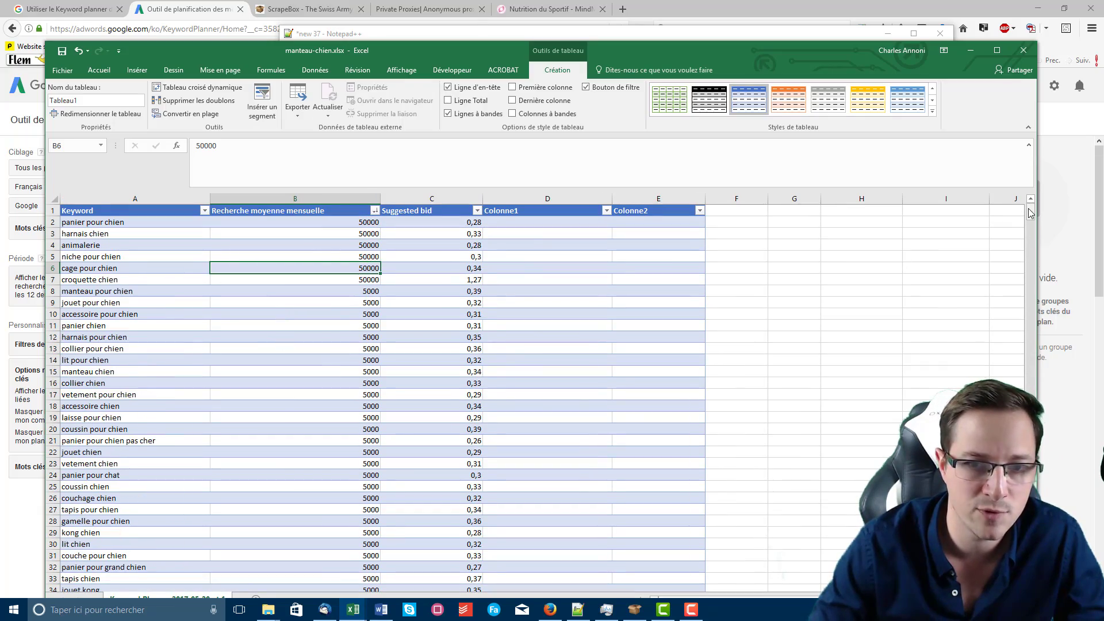
Step: Total the search volumes below the table by entering =SOMME(Tableau1[Recherche moyenne mensuelle]) in cell B707
left_click_drag(1030, 213, 1030, 222)
scroll(537, 461, "down", 20)
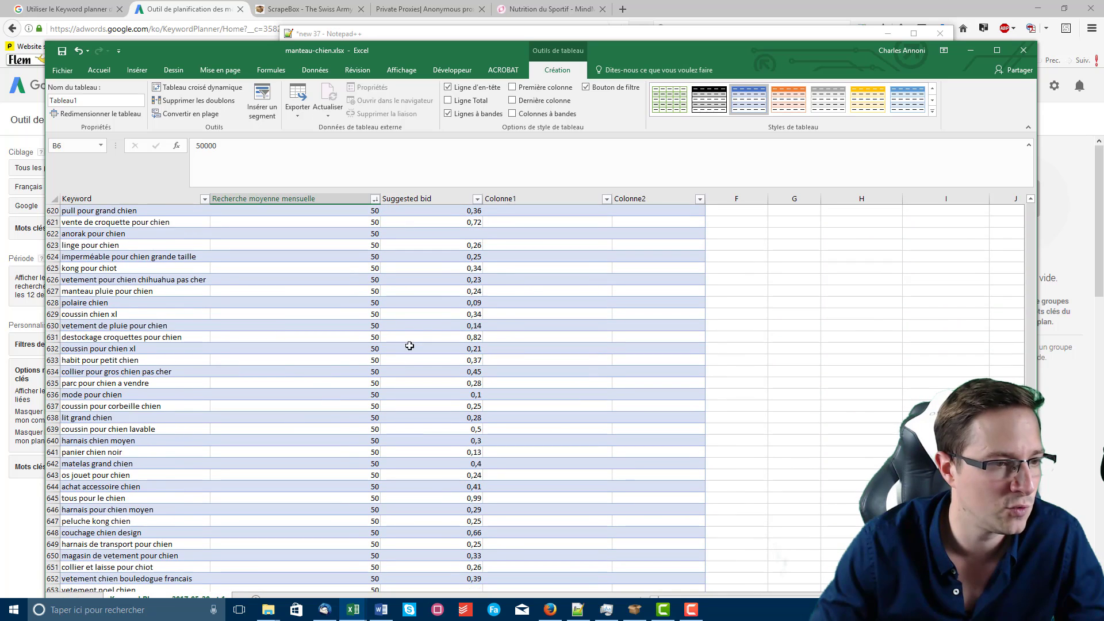
scroll(409, 346, "down", 20)
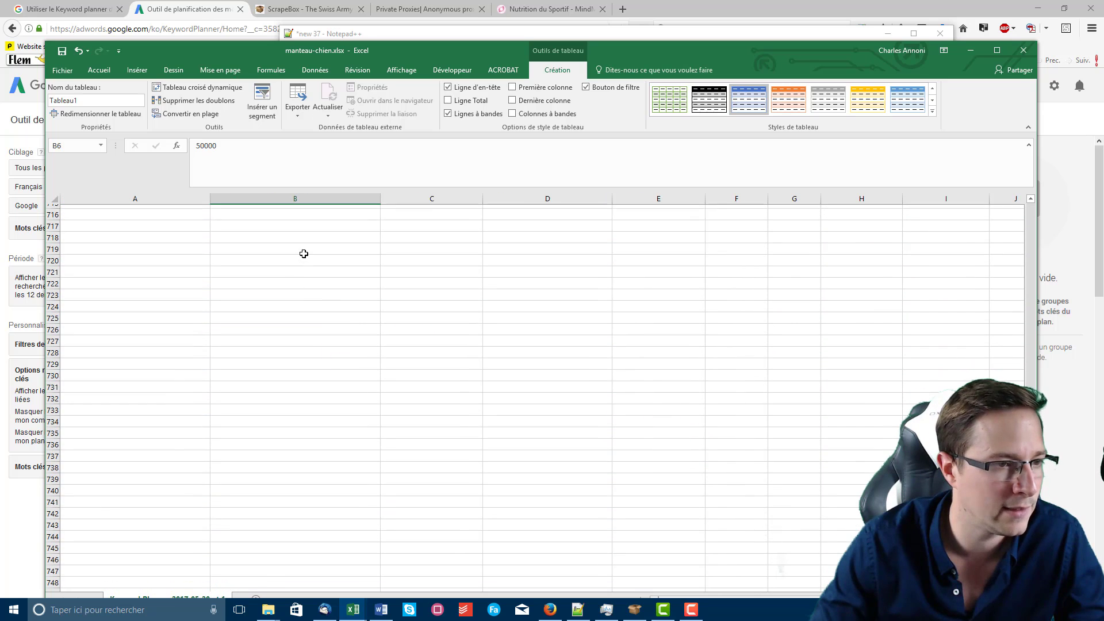
scroll(304, 253, "up", 5)
left_click(288, 279)
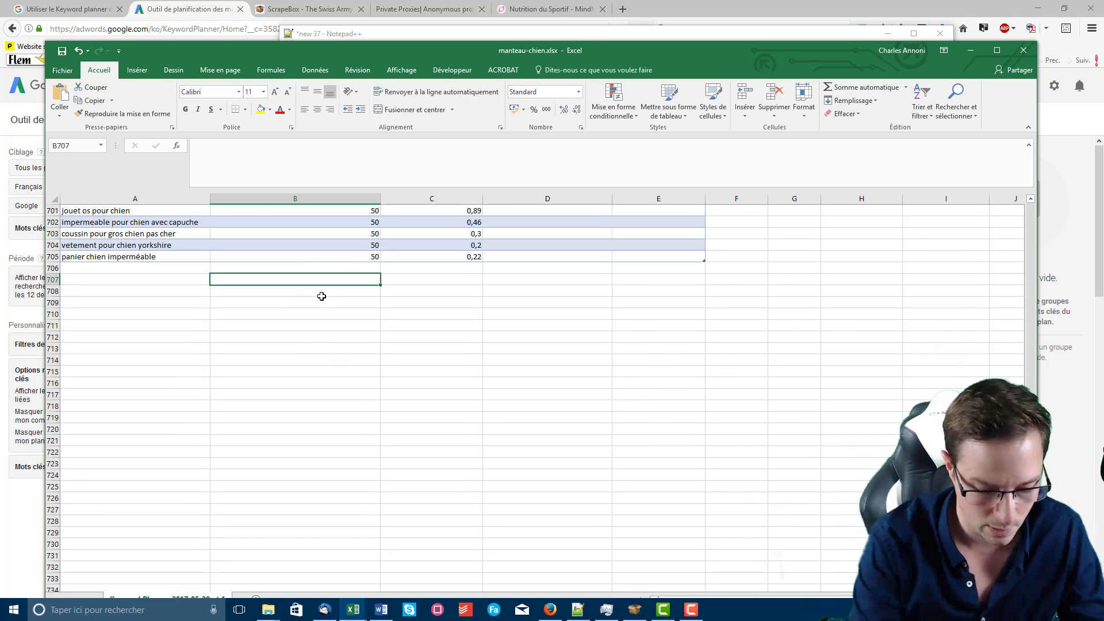
type("=")
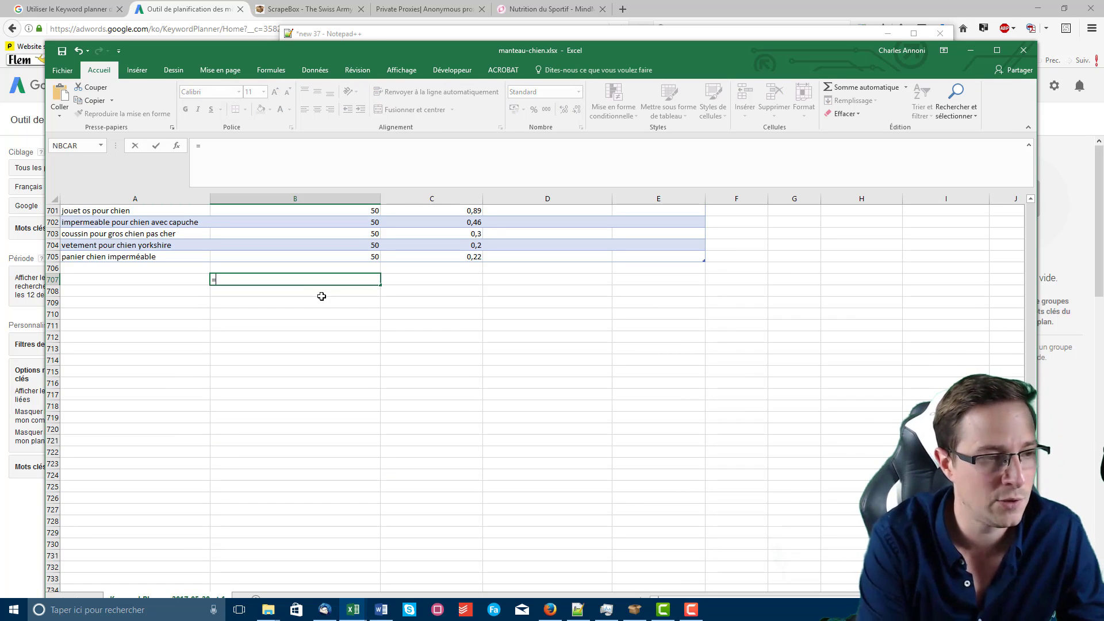
type("SOMME")
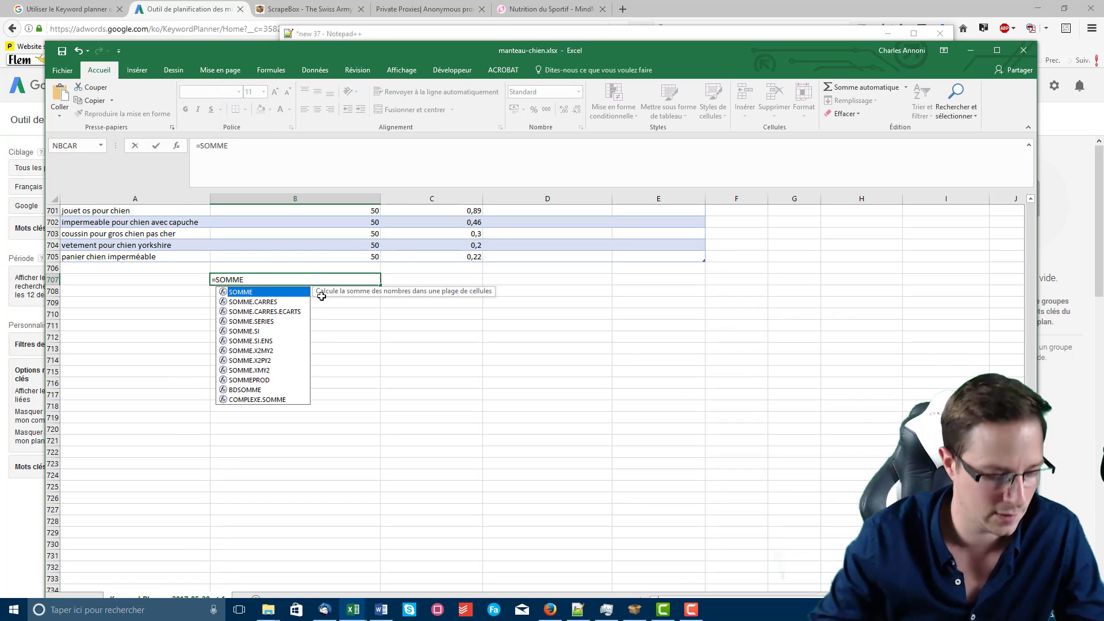
type("(")
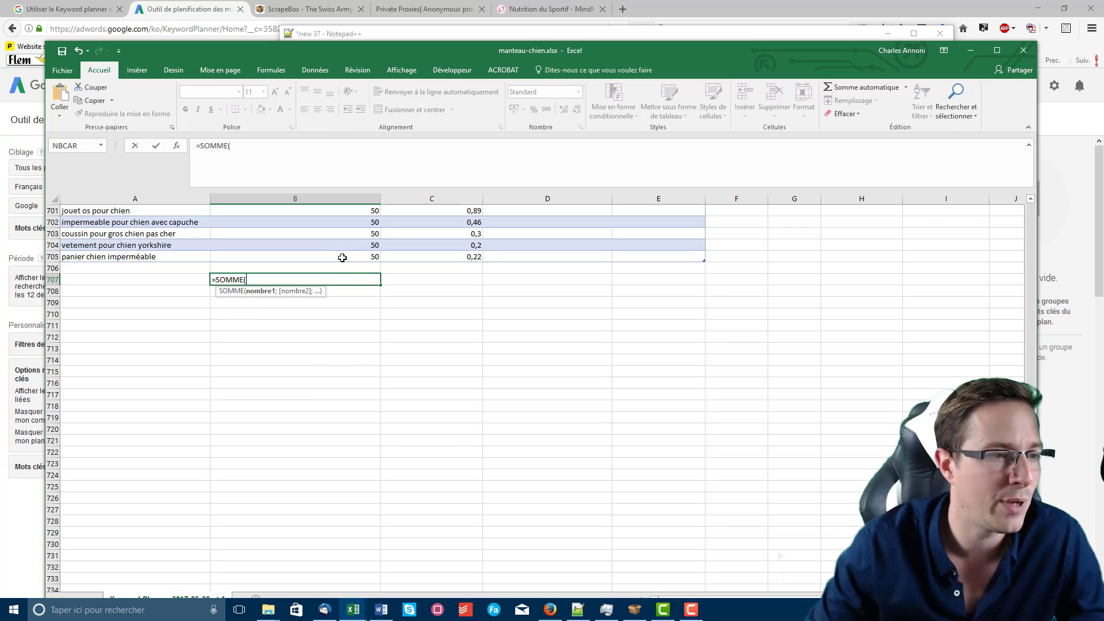
left_click(336, 256)
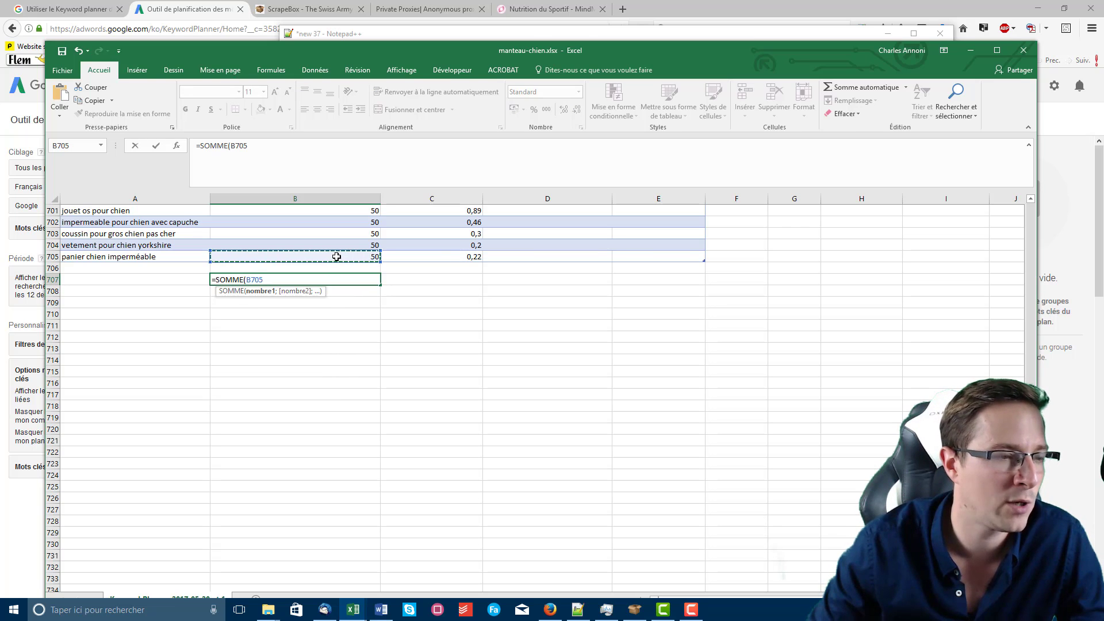
left_click_drag(336, 257, 316, 221)
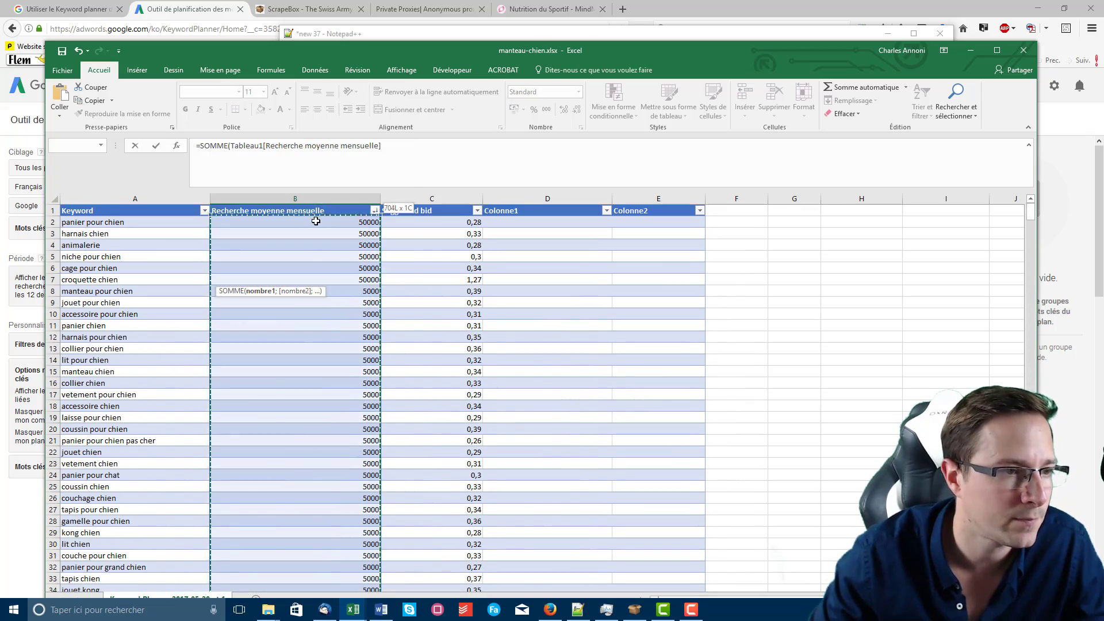
left_click(397, 151)
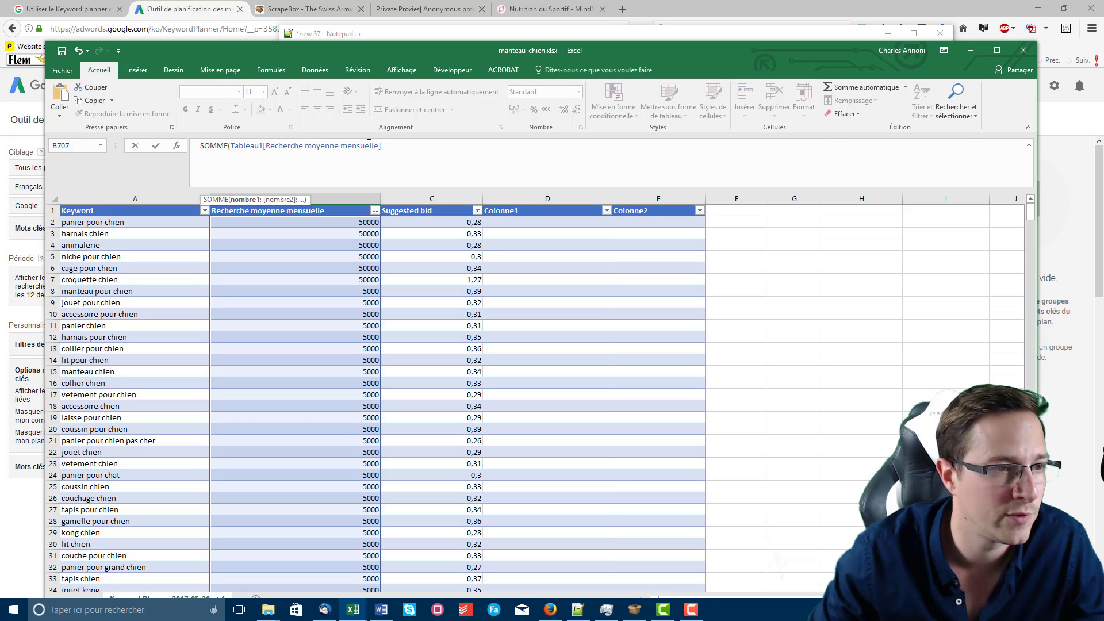
type(")")
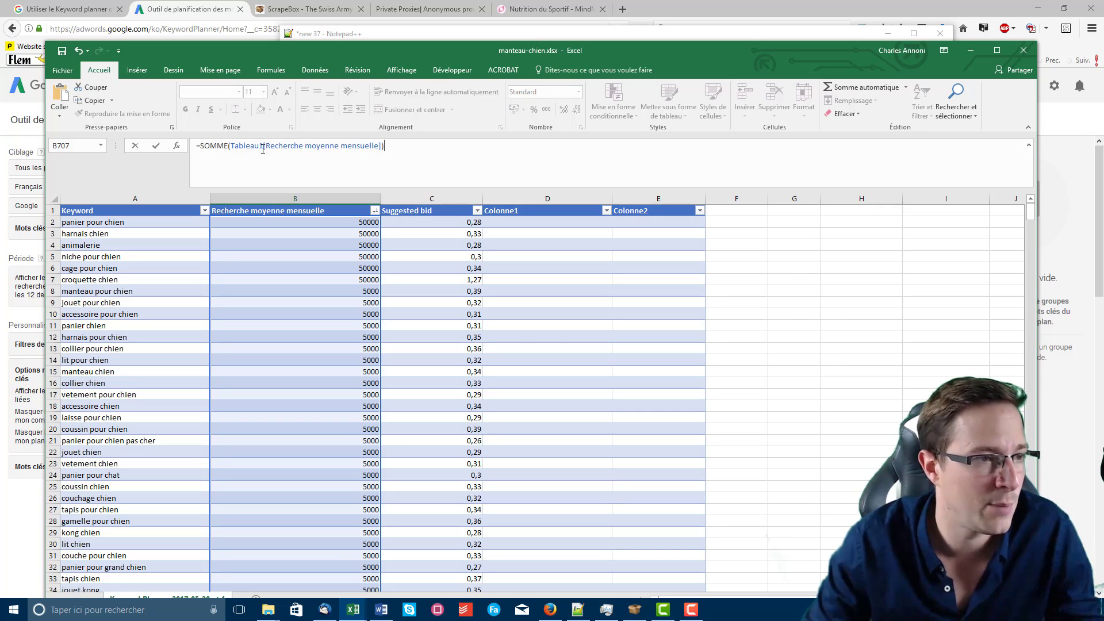
left_click(156, 148)
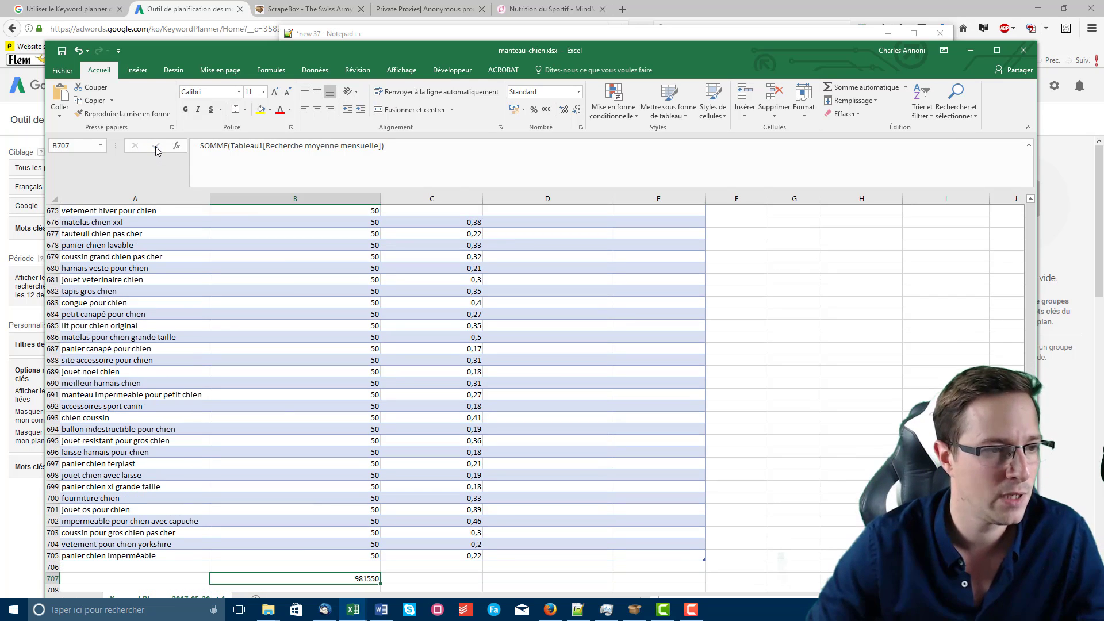
Step: Copy the keyword "meilleur harnais chien" from the table and search Google for it in a new Firefox tab
left_click(320, 566)
scroll(320, 518, "down", 2)
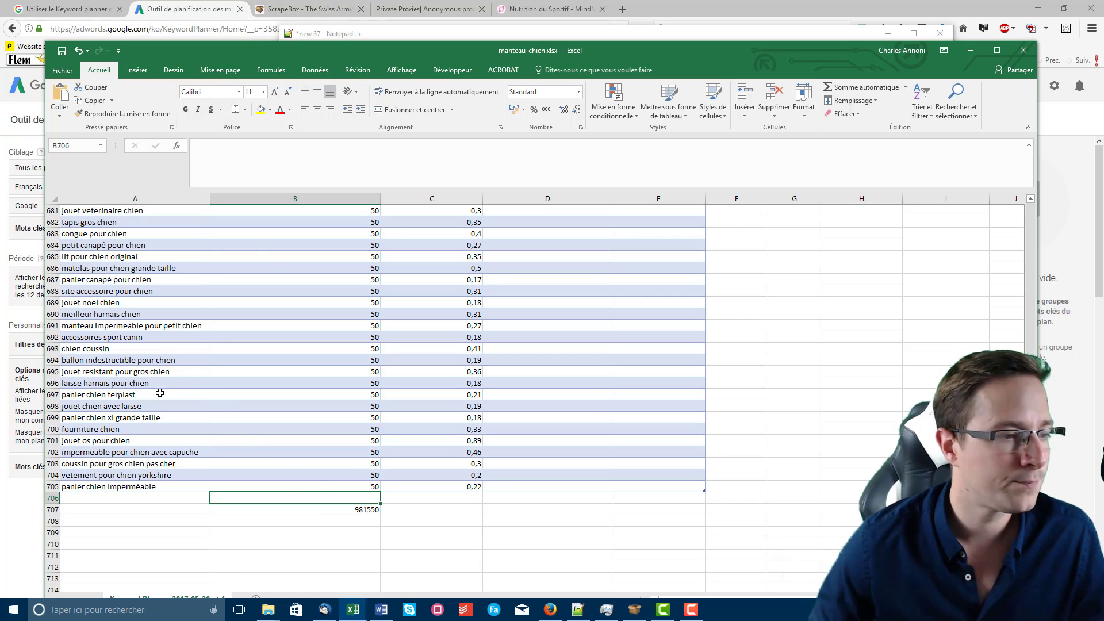
left_click(130, 325)
left_click(131, 316)
key("ctrl+c")
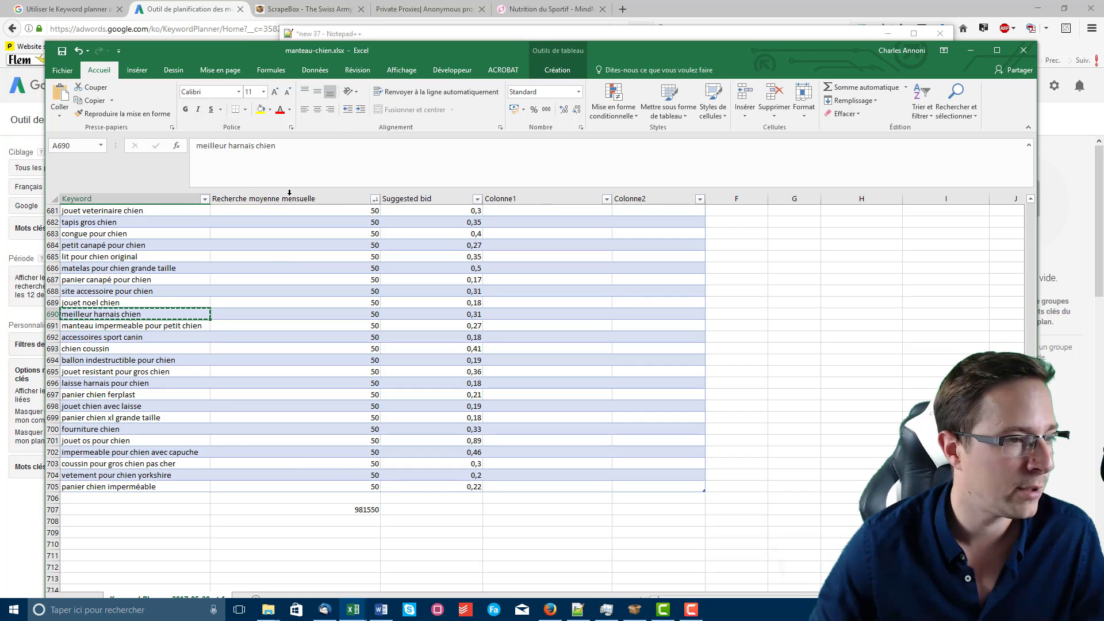
left_click(629, 7)
left_click(784, 30)
key("ctrl+v")
key("Return")
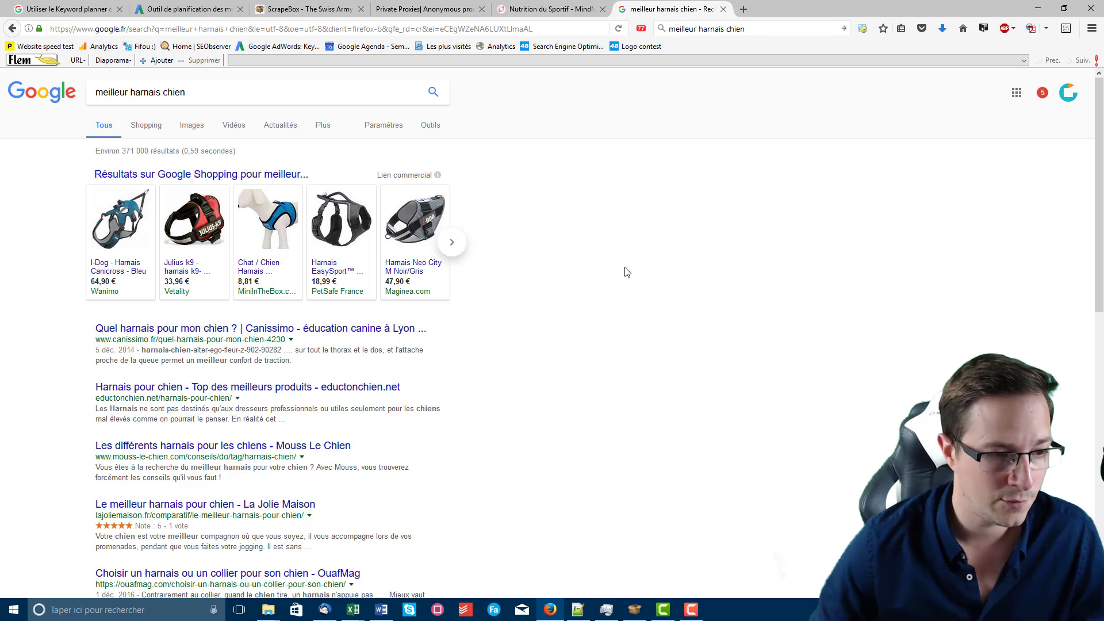
Step: Examine the Google Shopping block and the first three organic results for the harness query
left_click_drag(99, 320, 400, 471)
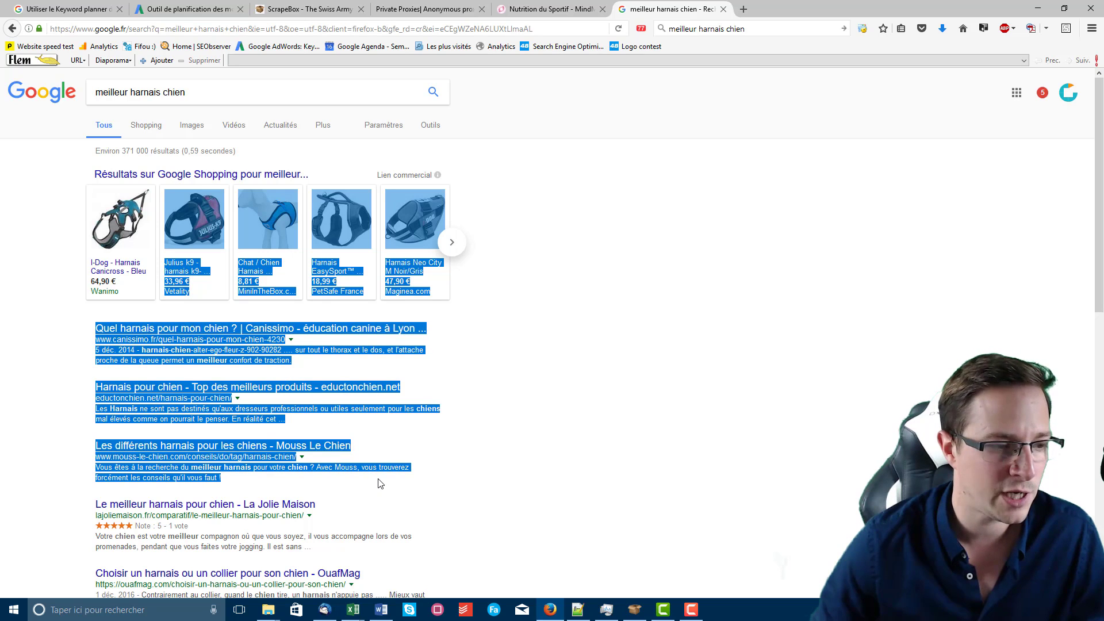
left_click(38, 407)
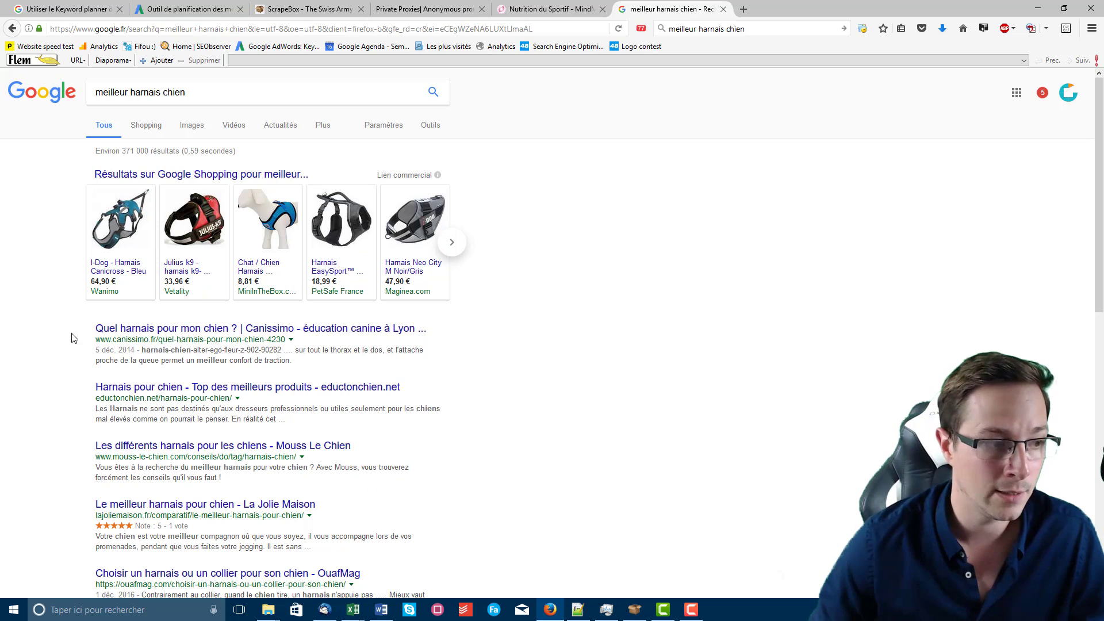
left_click_drag(94, 328, 423, 478)
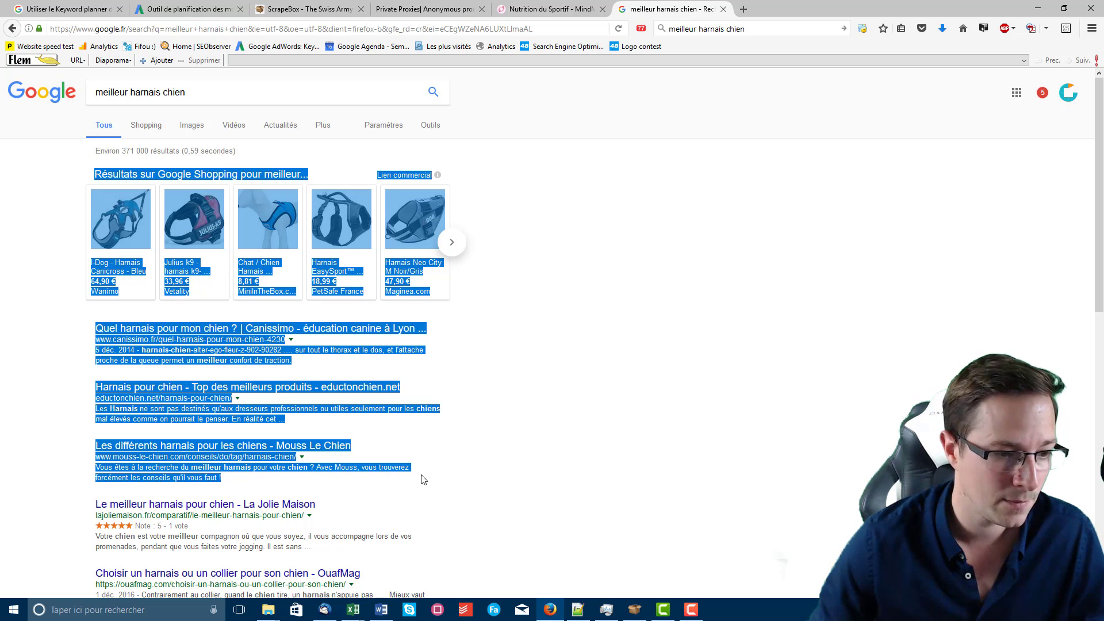
left_click(246, 485)
left_click_drag(246, 485, 92, 172)
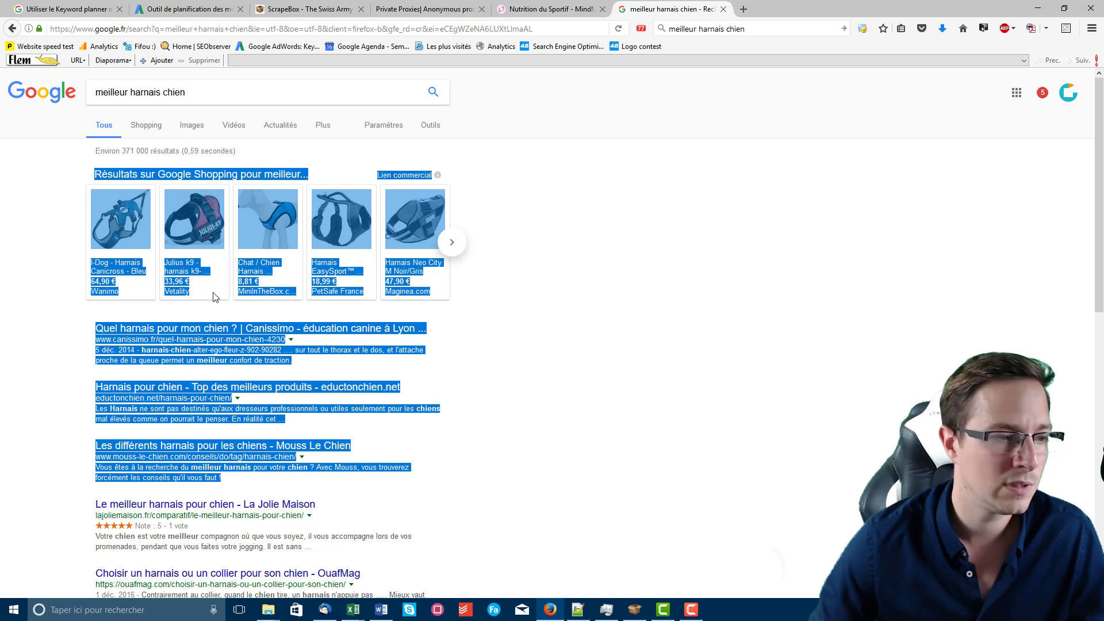
left_click(64, 333)
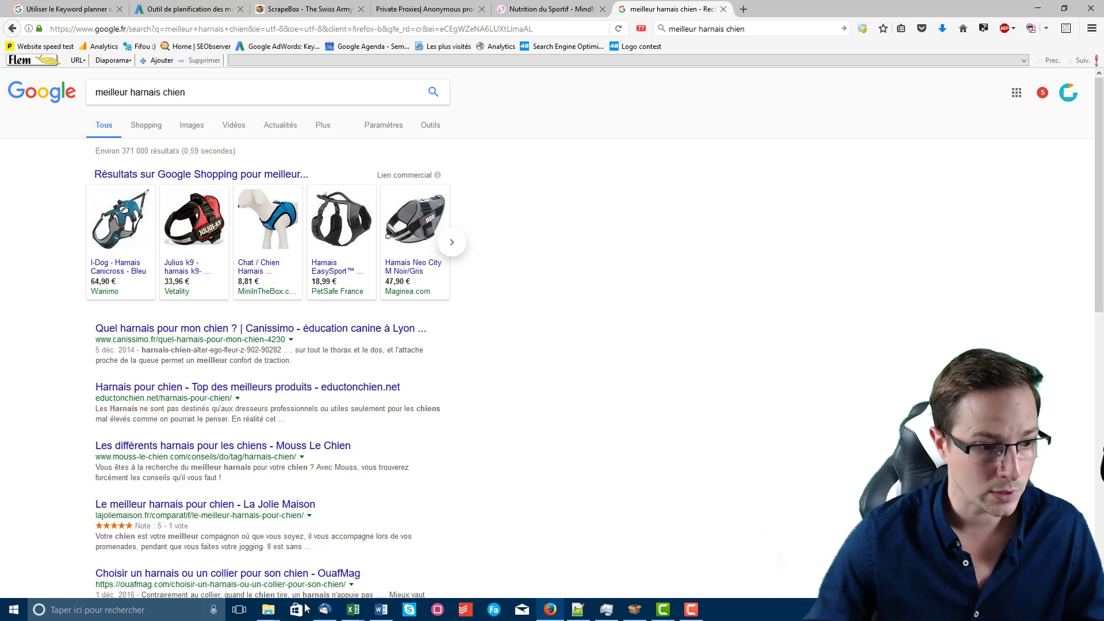
Step: Switch to the manteau-chien.xlsx workbook and enter allintitle: in cell D2, the first data cell of Colonne1
mouse_move(364, 619)
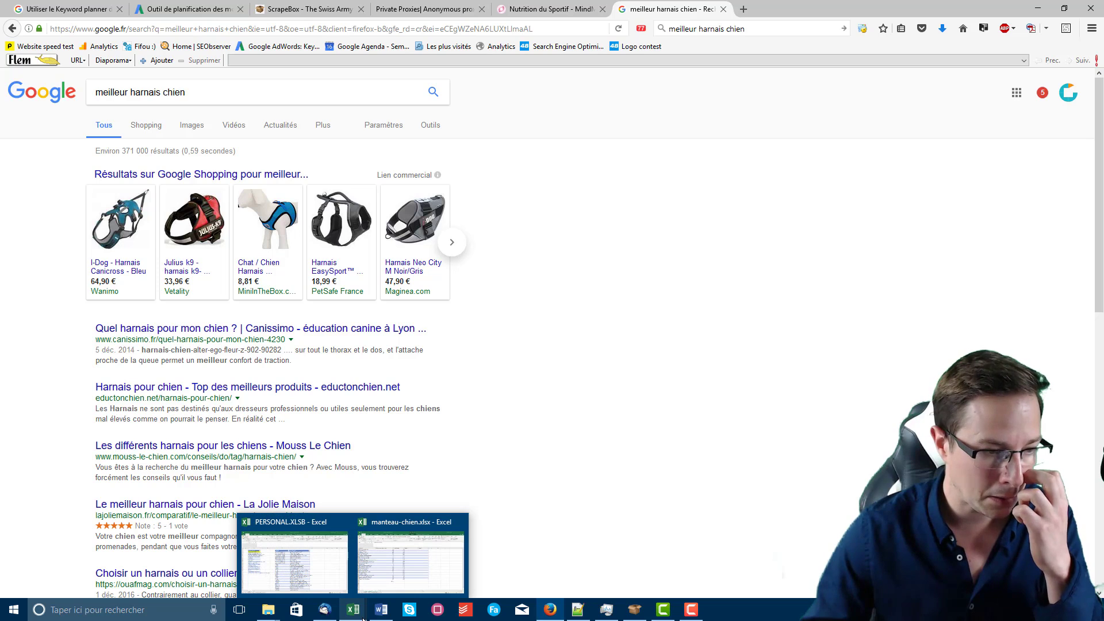
left_click(375, 565)
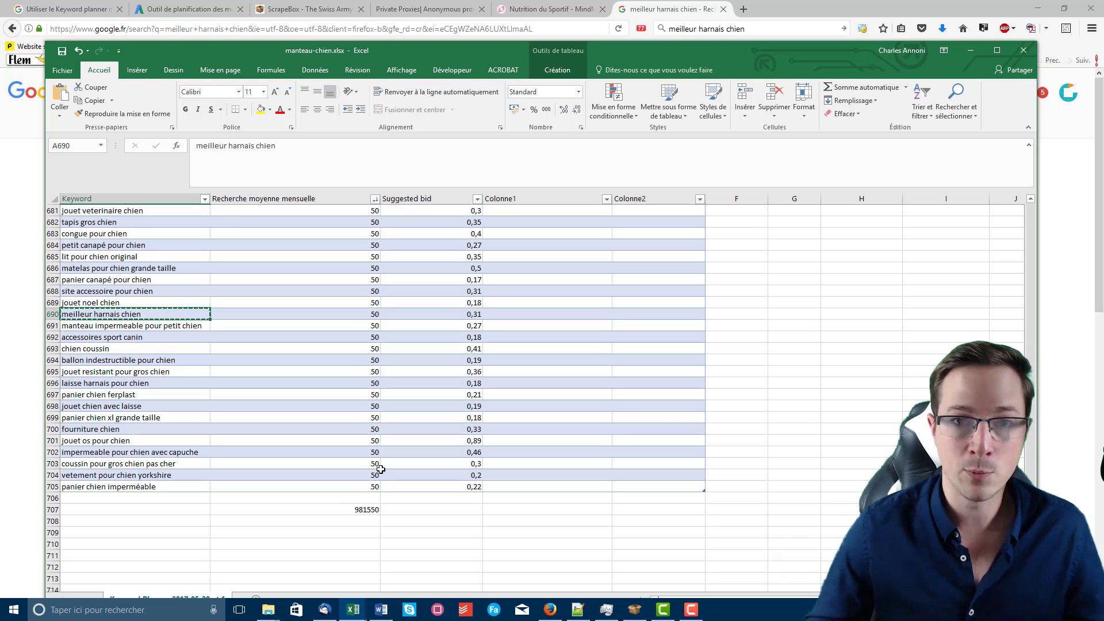
left_click(530, 419)
middle_click(552, 430)
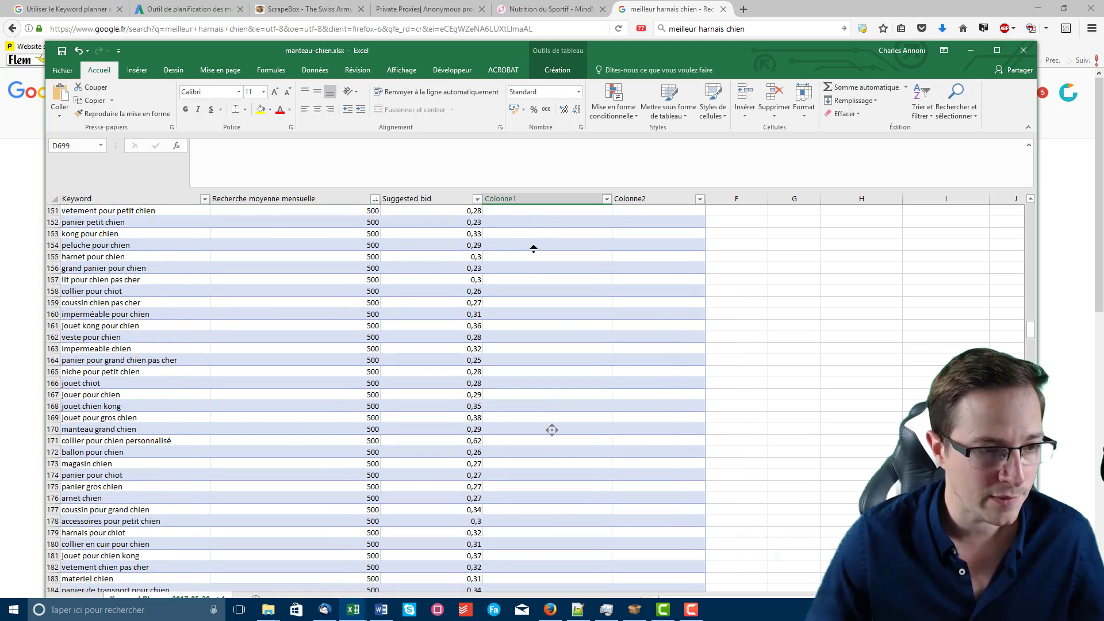
left_click(531, 225)
left_click(531, 225)
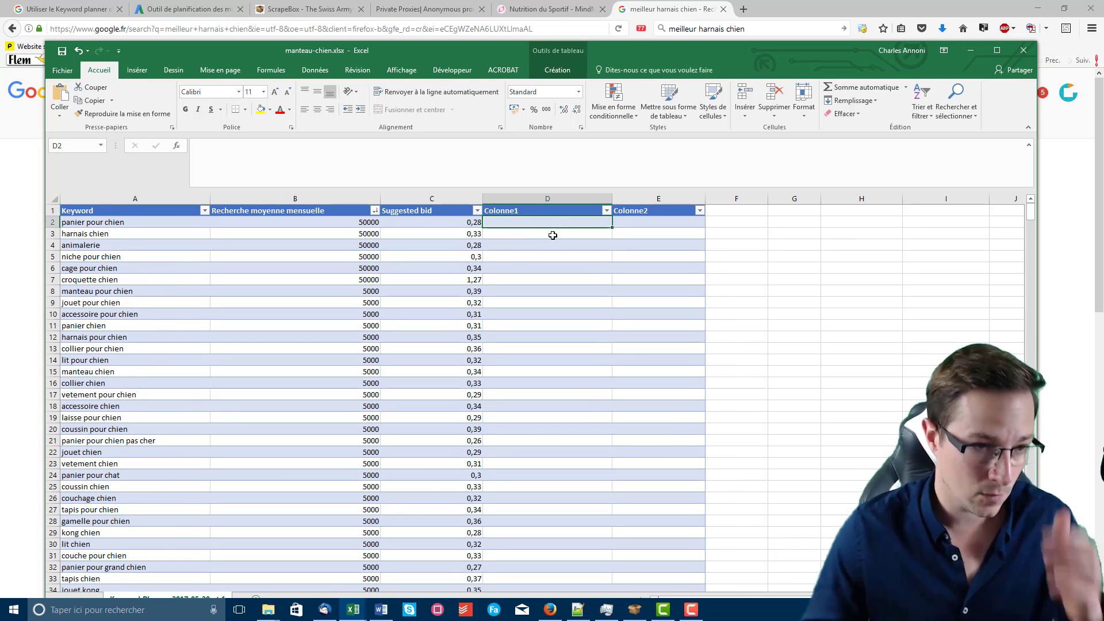
left_click(296, 172)
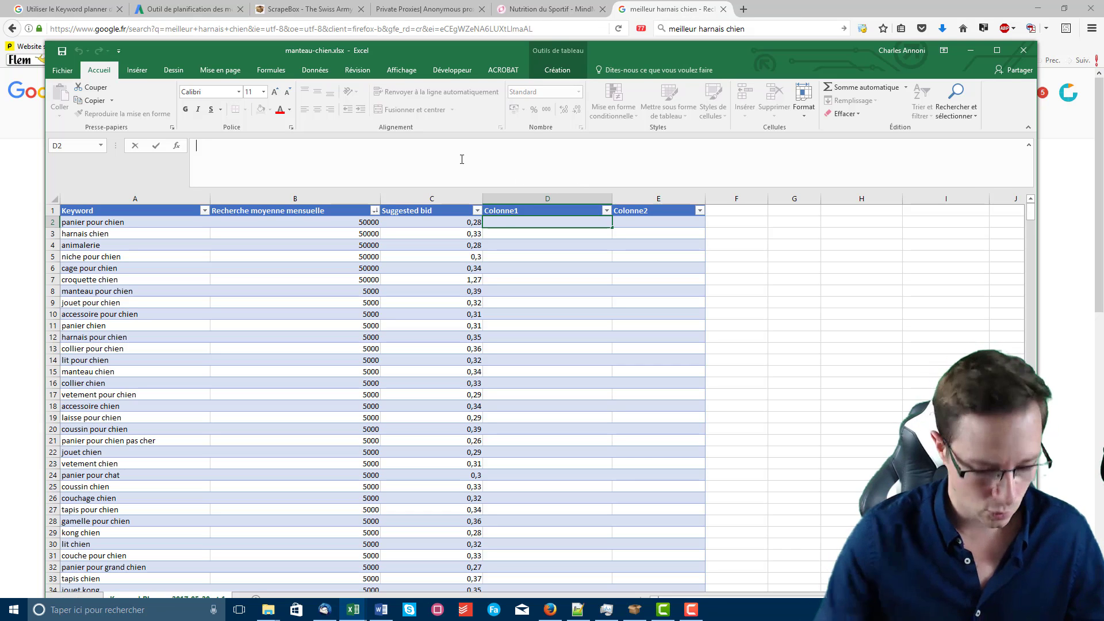
type("allintitle:")
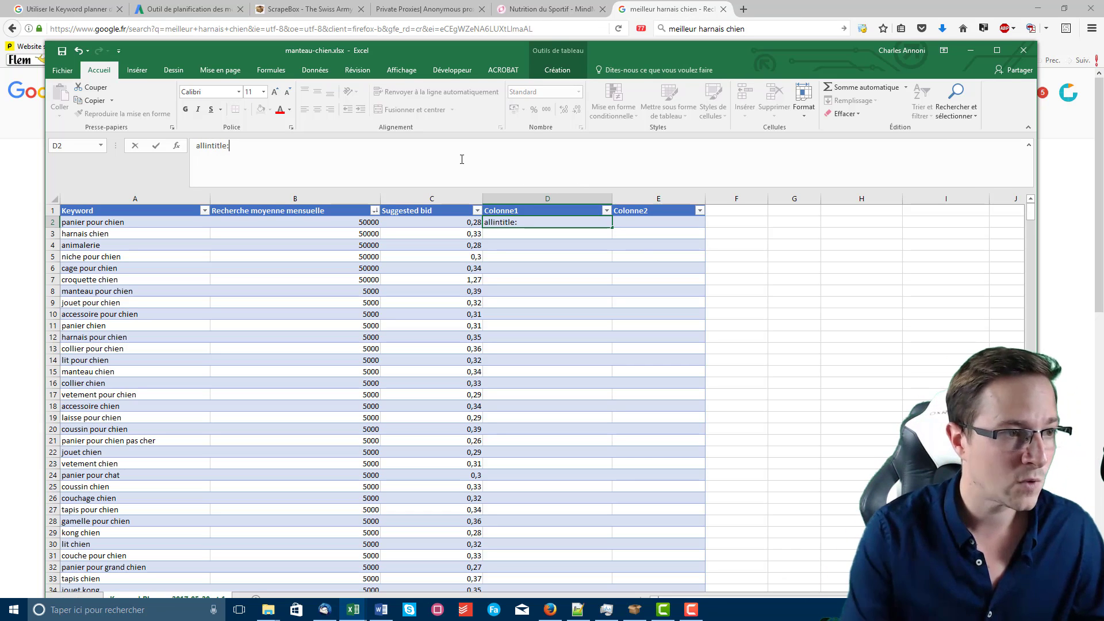
Step: Switch to Firefox, search Google for allintitle:meilleur harnais chien, and check the number of results against the keyword
key("alt+Tab")
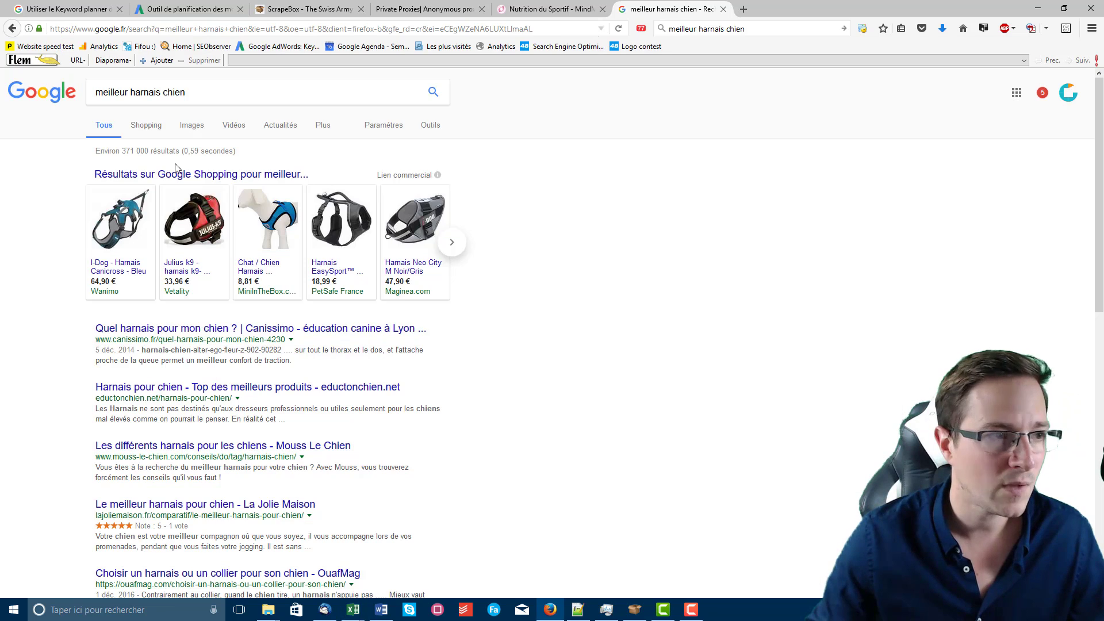
left_click(99, 90)
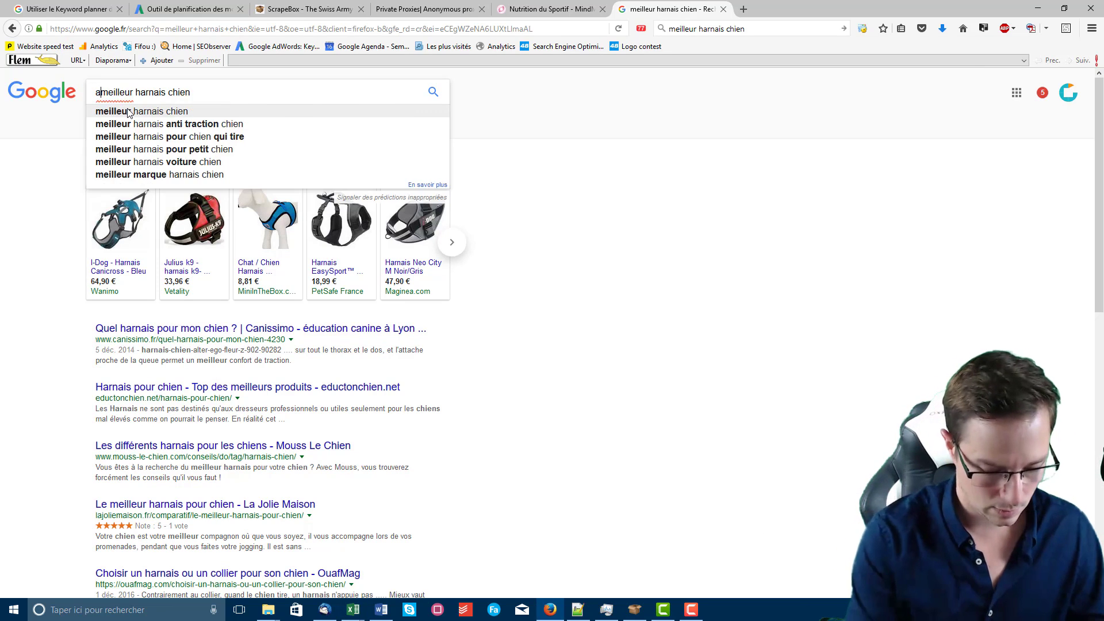
type("allintitle:")
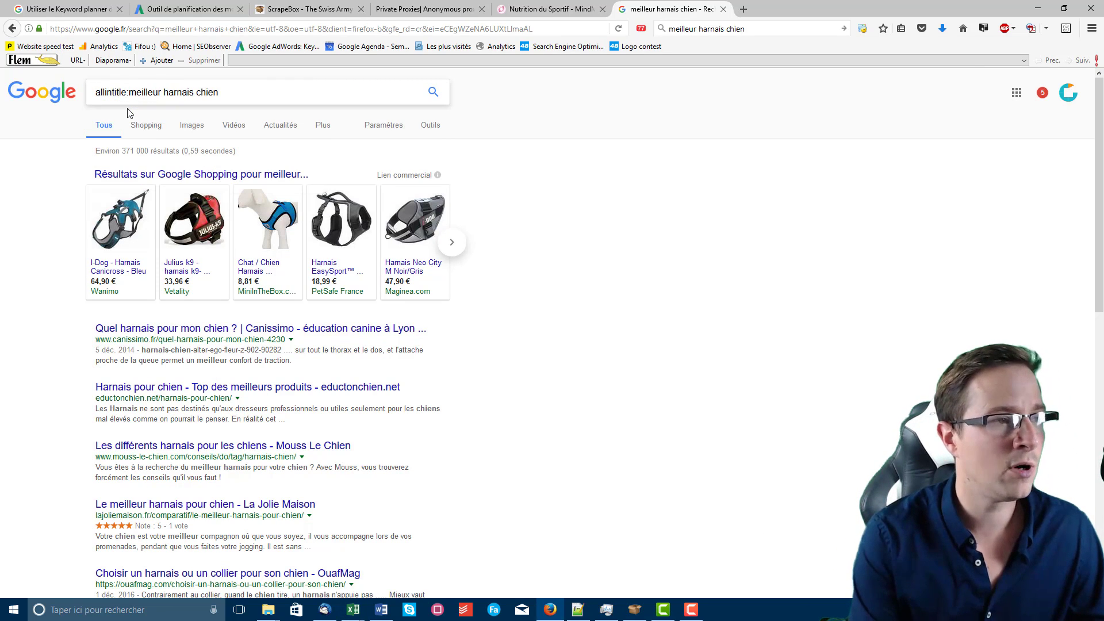
key("Return")
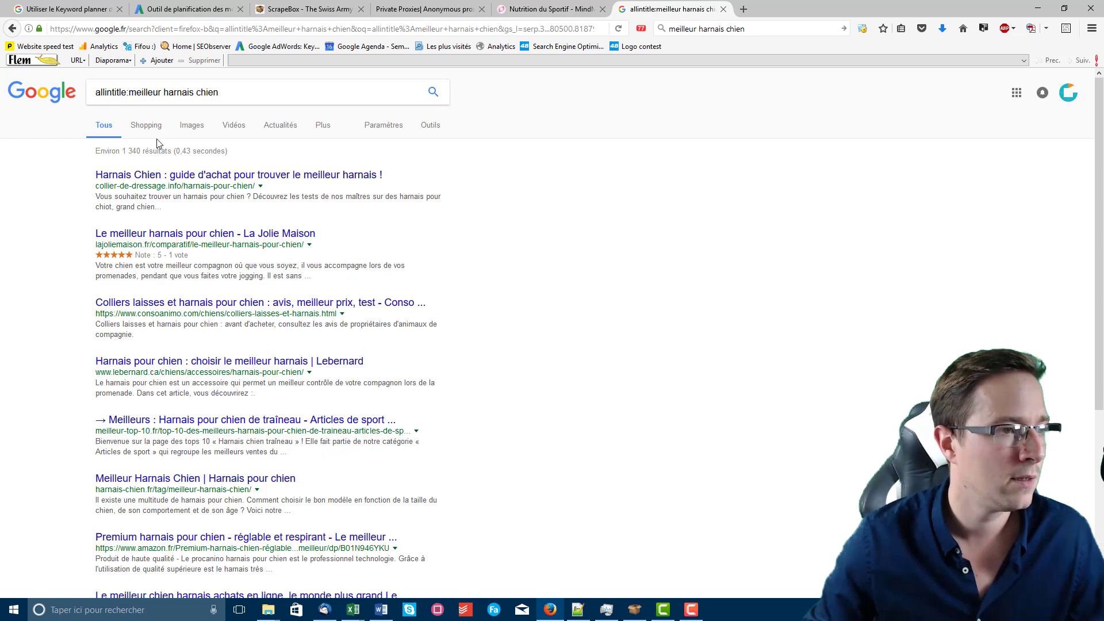
left_click_drag(122, 151, 142, 151)
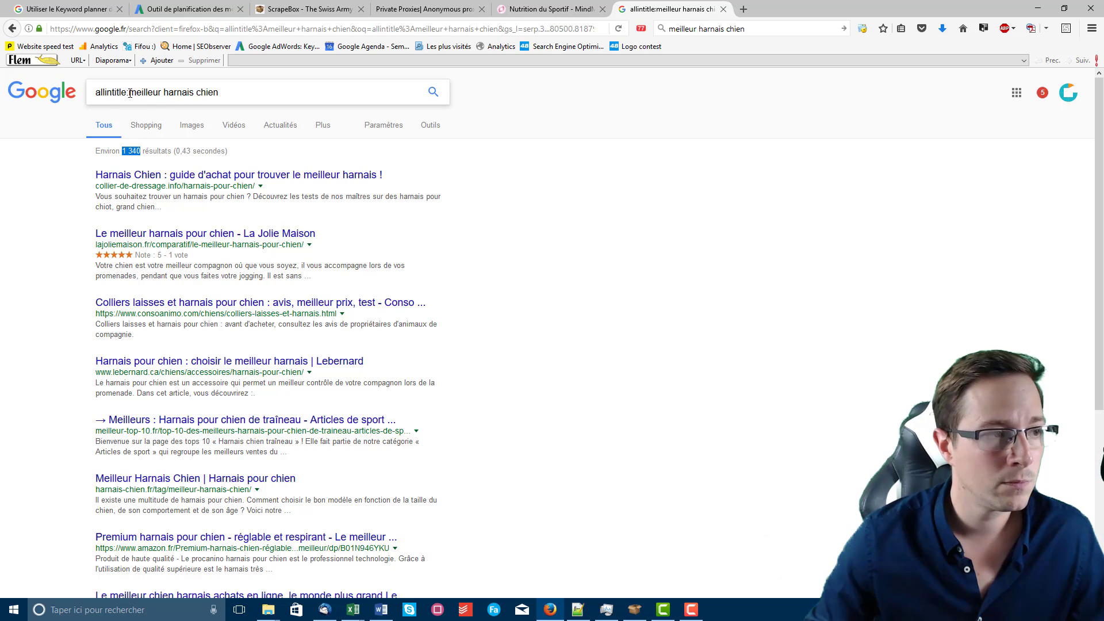
left_click_drag(128, 92, 222, 93)
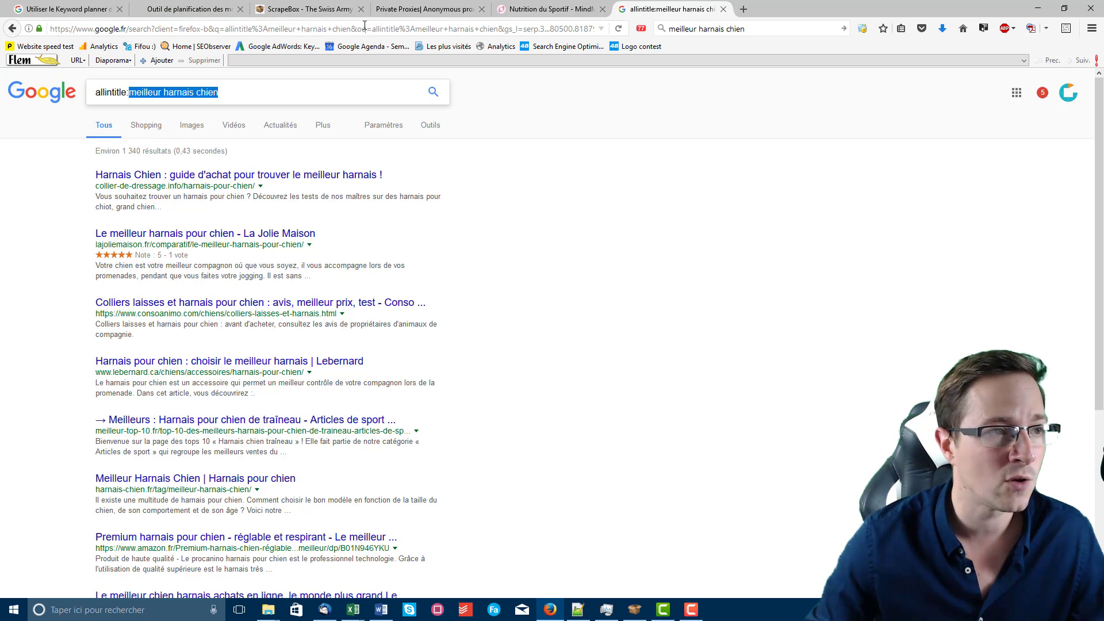
Step: View the ScrapeBox website in its open tab, and return to the allintitle search to re-examine its result count
left_click(297, 13)
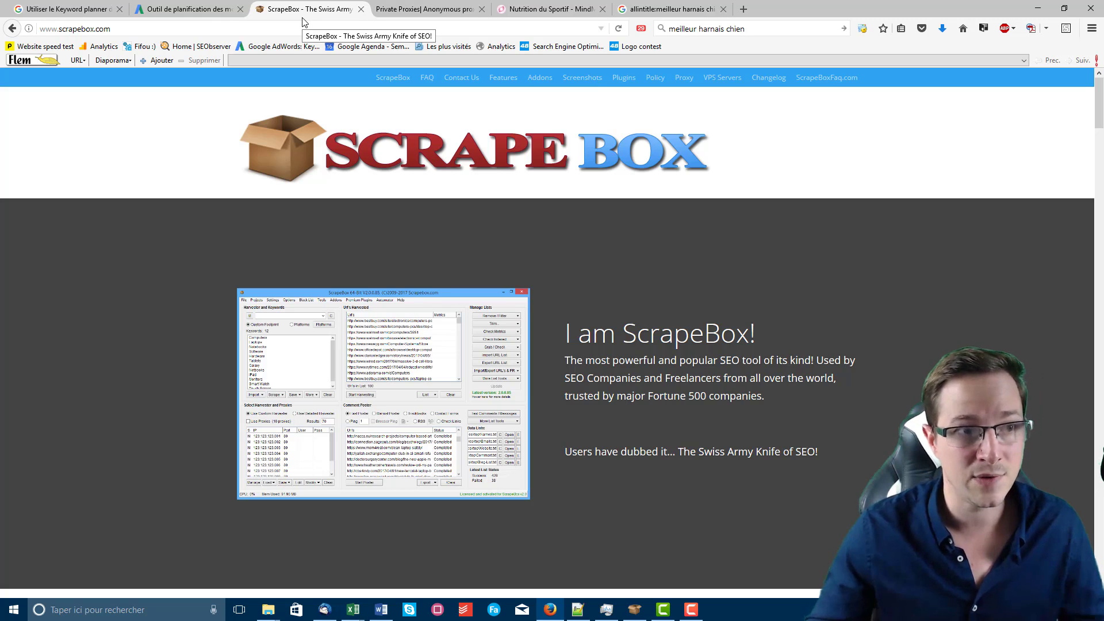
left_click(654, 7)
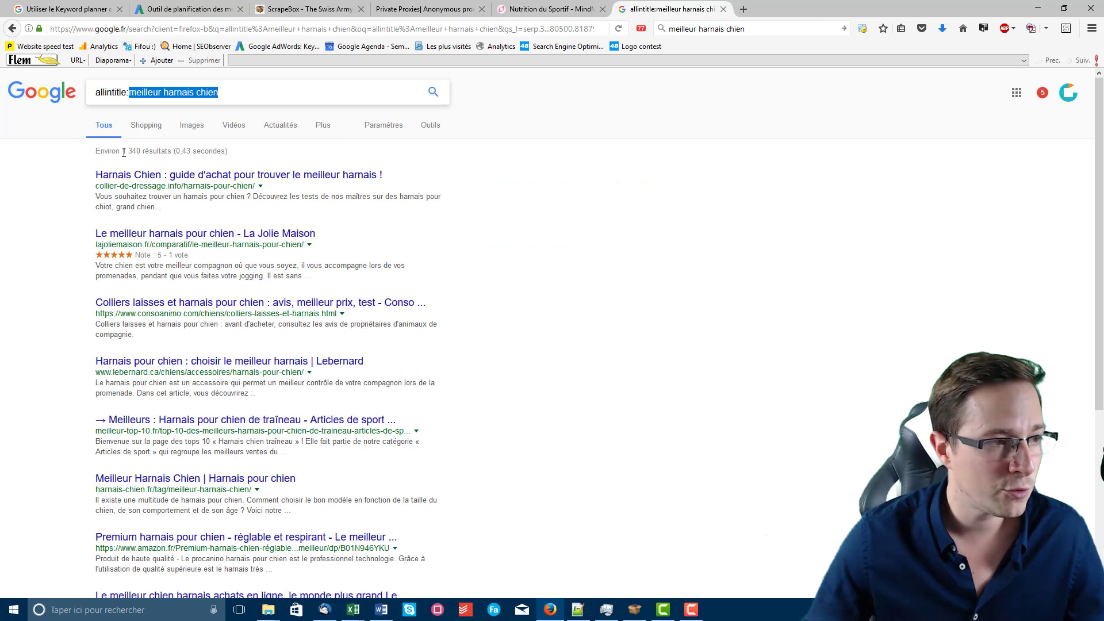
left_click_drag(123, 151, 142, 151)
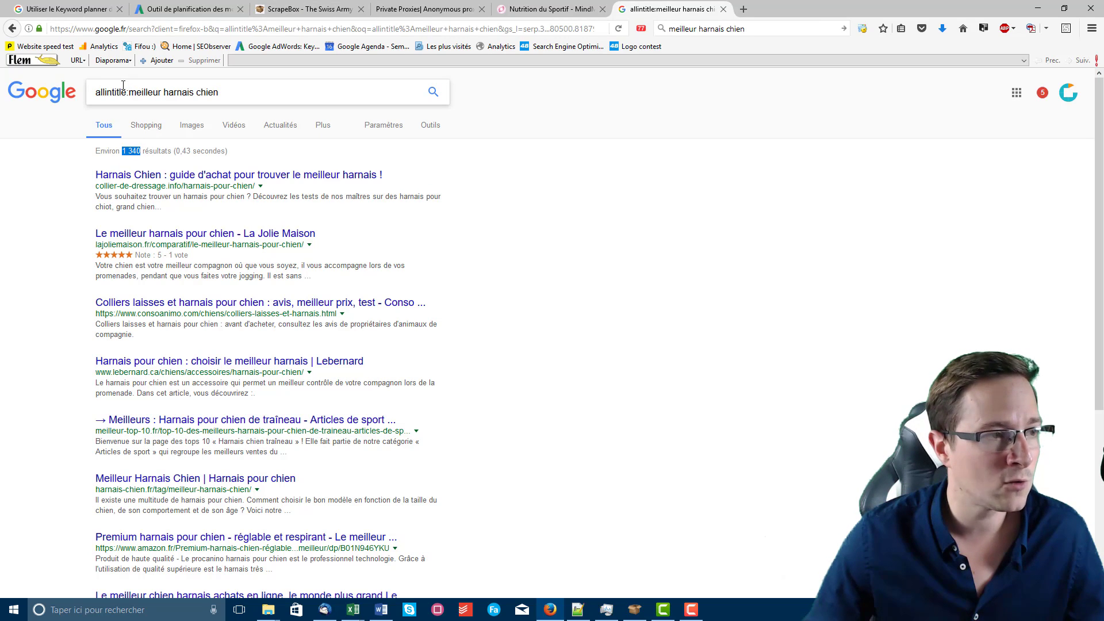
left_click(123, 150)
left_click_drag(132, 149, 141, 150)
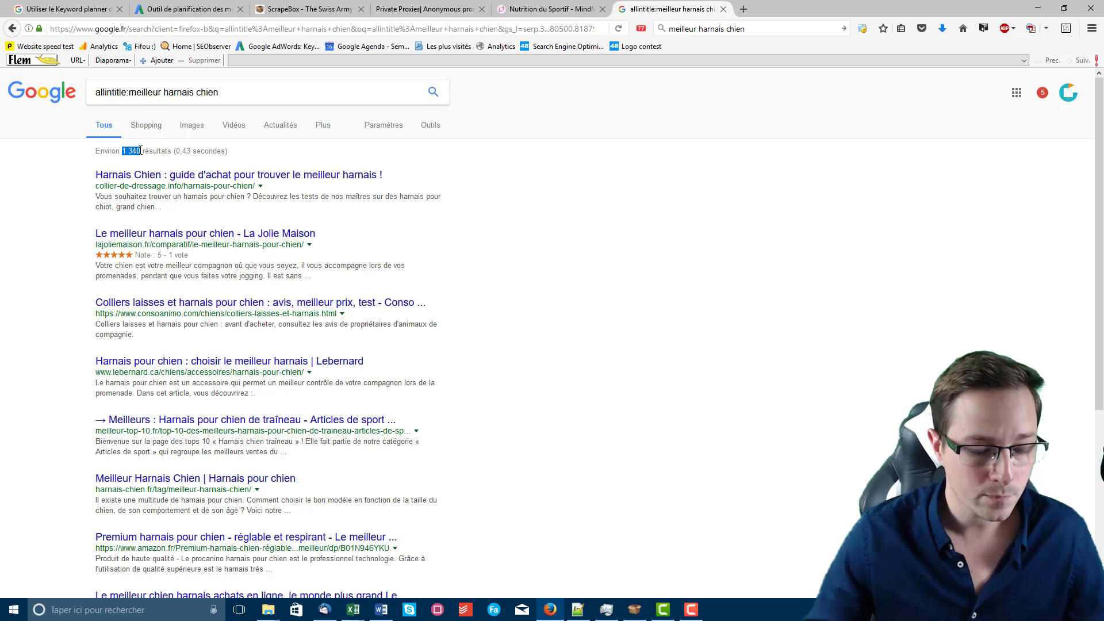
Step: Place the manteau-chien.xlsx window just below Google's result count and examine the monthly search volume for "manteau pour chien"
left_click(353, 609)
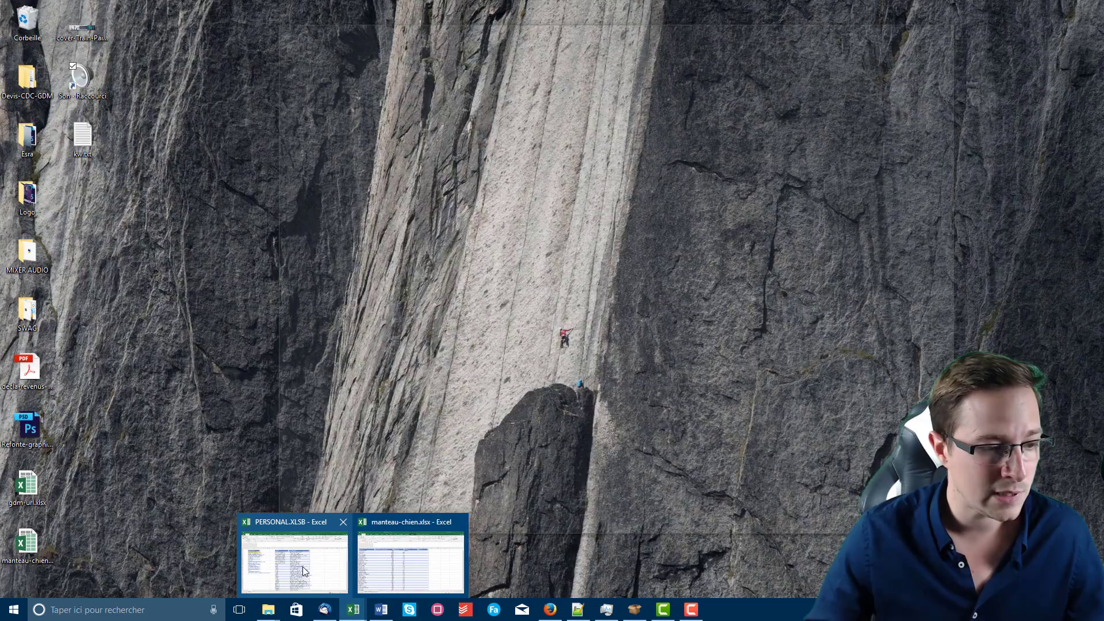
left_click(389, 567)
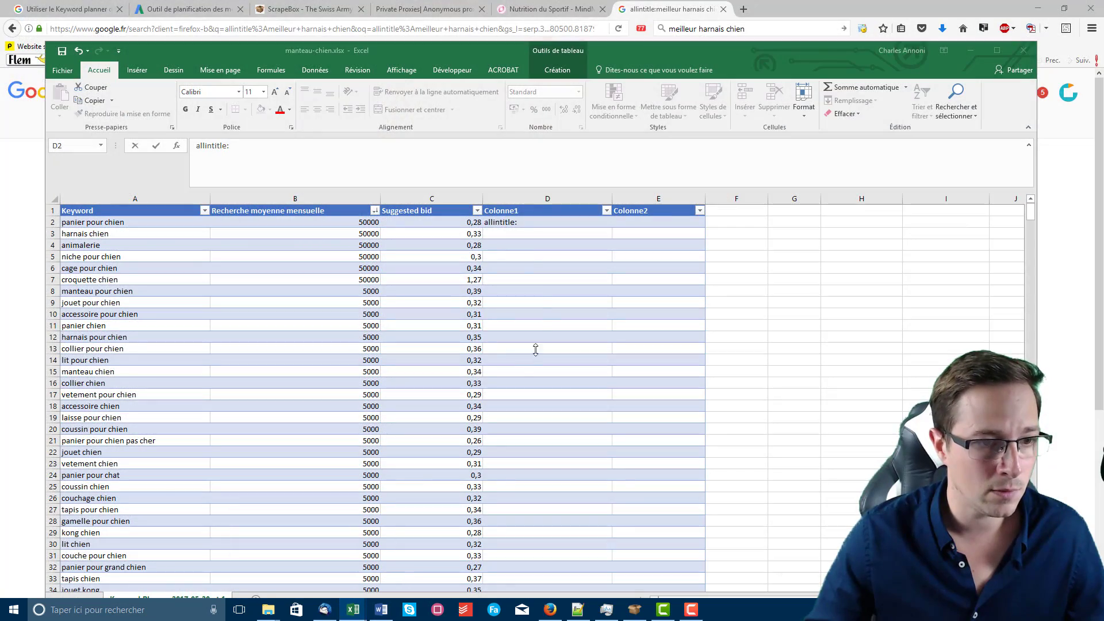
left_click(532, 258)
left_click_drag(506, 51, 528, 167)
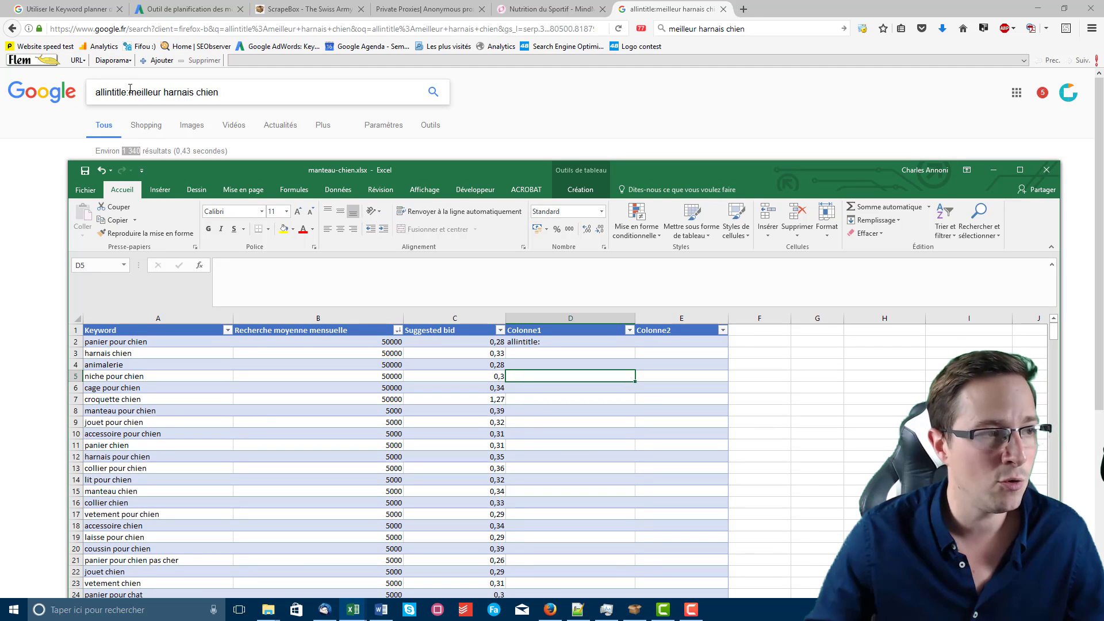
left_click(525, 384)
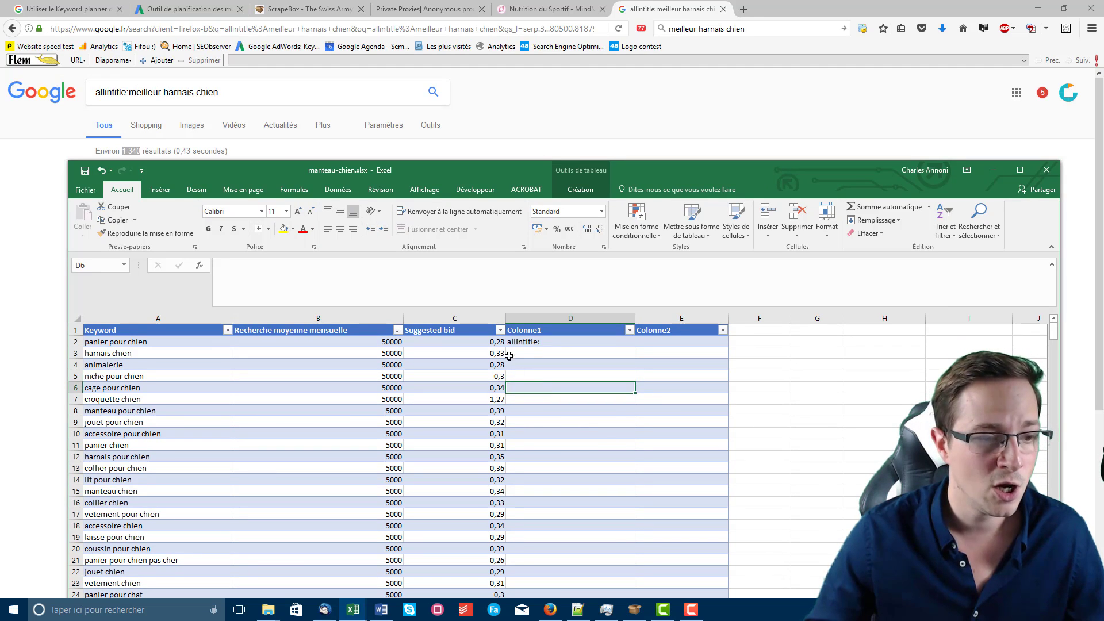
left_click(529, 355)
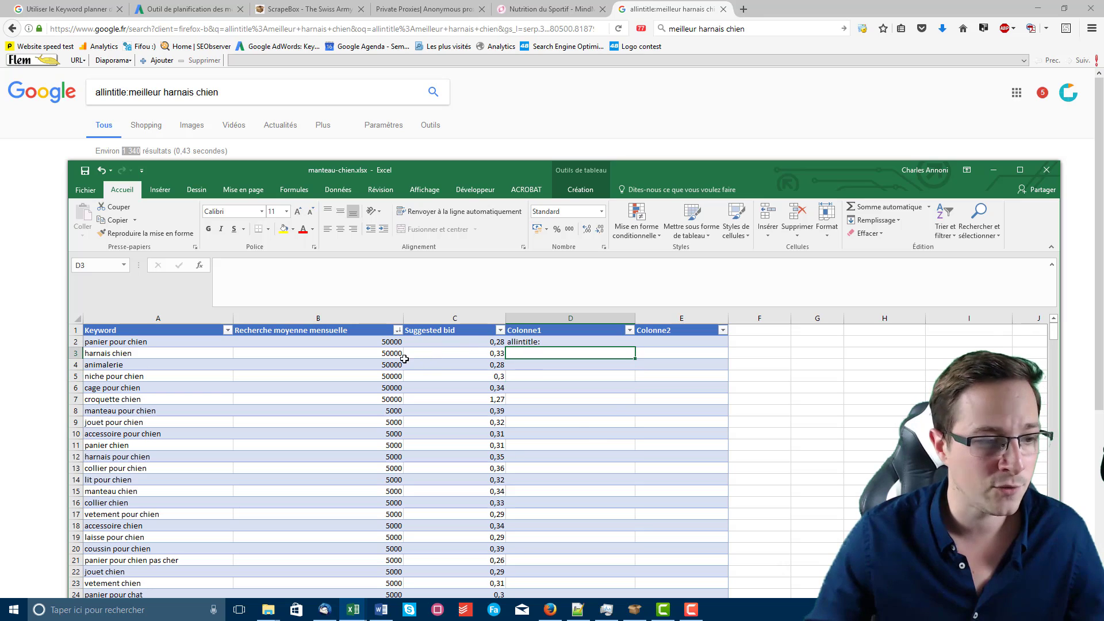
left_click(142, 412)
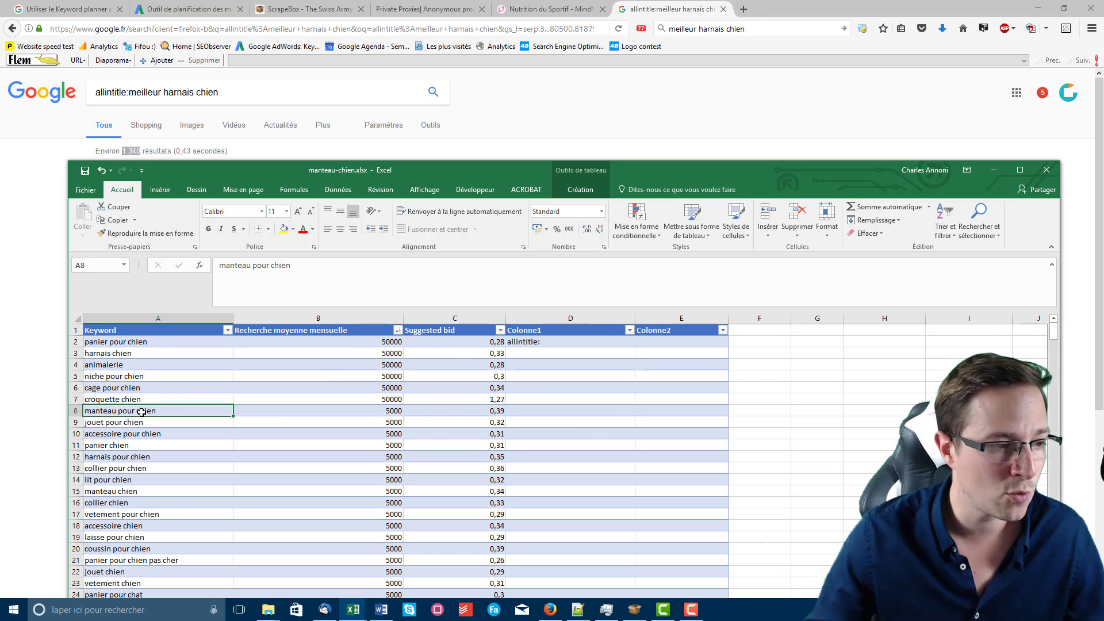
left_click(370, 410)
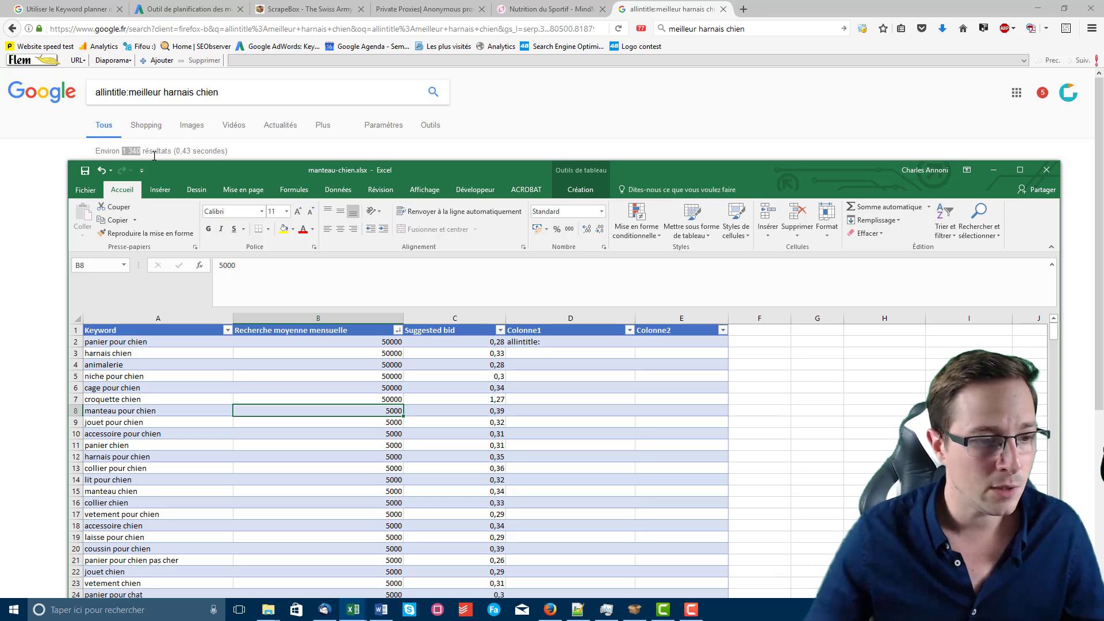
Step: Review the empty Colonne1 cells alongside the keyword list, and move the workbook window back up over the search results
left_click(558, 343)
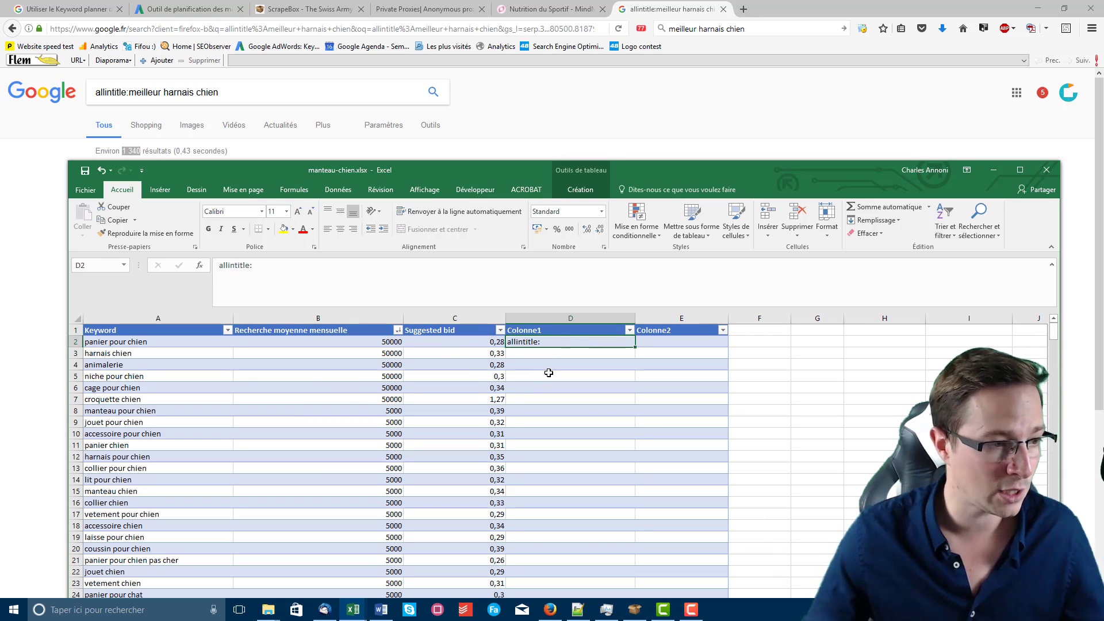
left_click(559, 365)
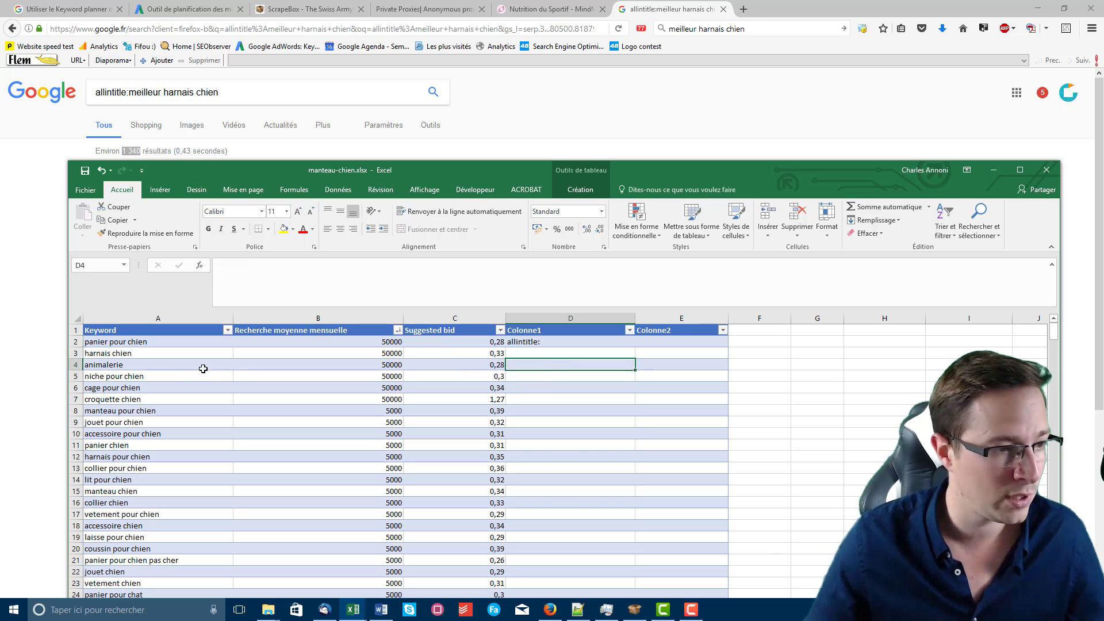
left_click(558, 343)
scroll(178, 402, "down", 20)
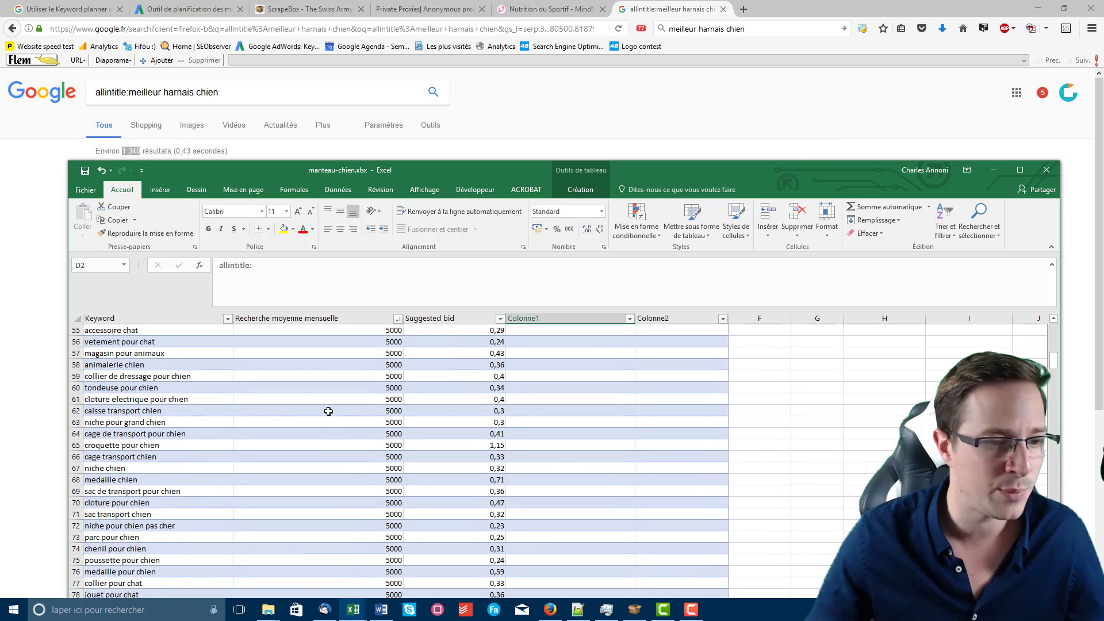
left_click_drag(511, 171, 507, 69)
scroll(538, 316, "up", 18)
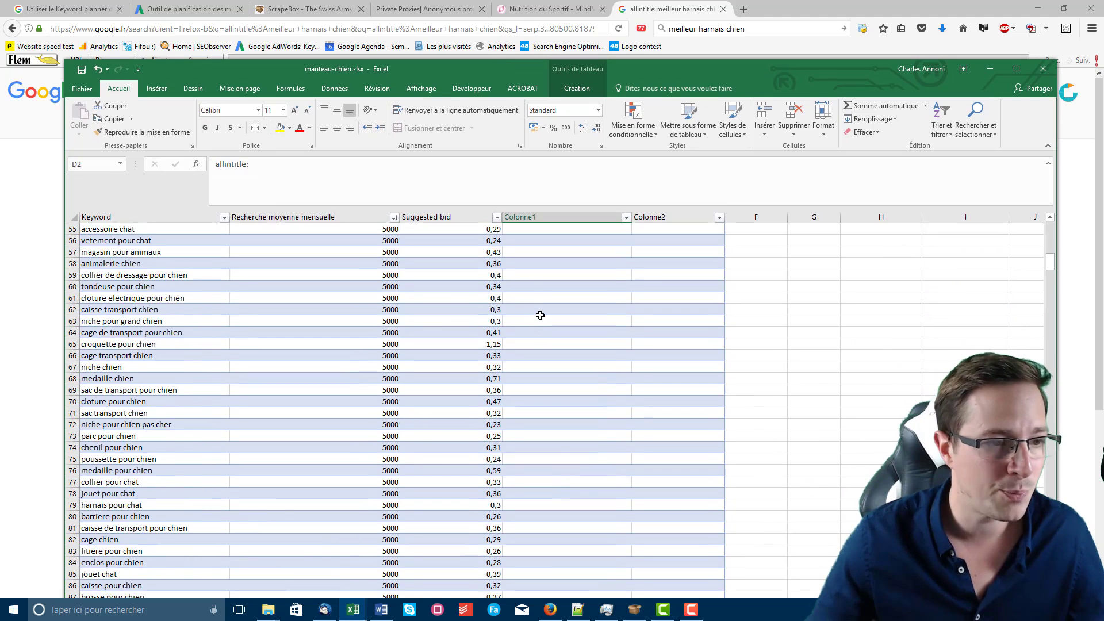
scroll(539, 316, "up", 6)
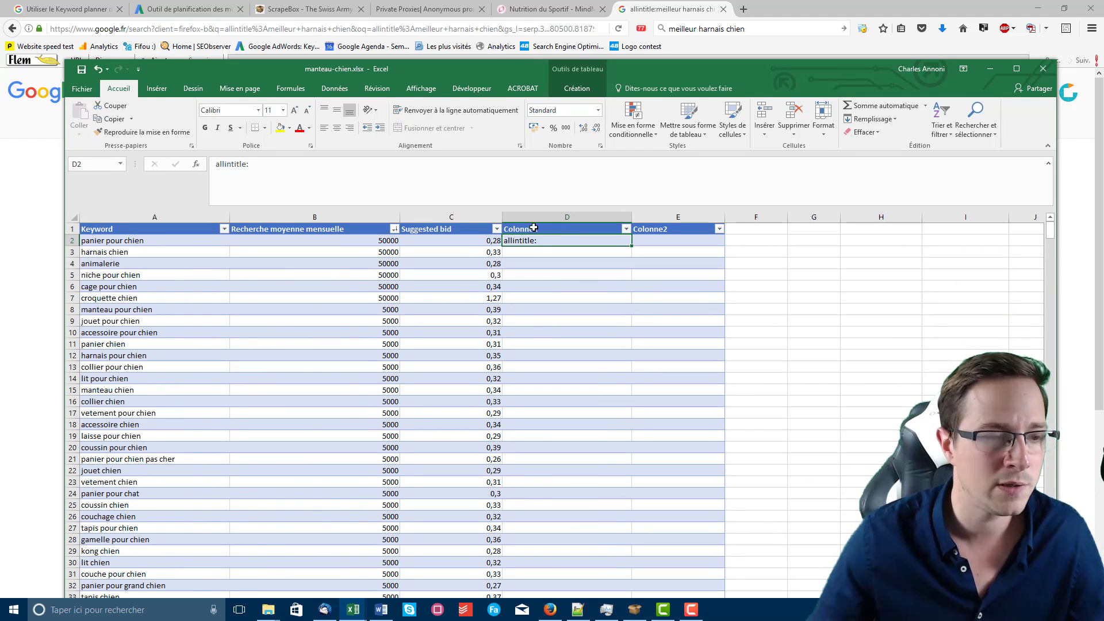
Step: Clear the typed "allintitle:" text from cell D2
left_click(578, 254)
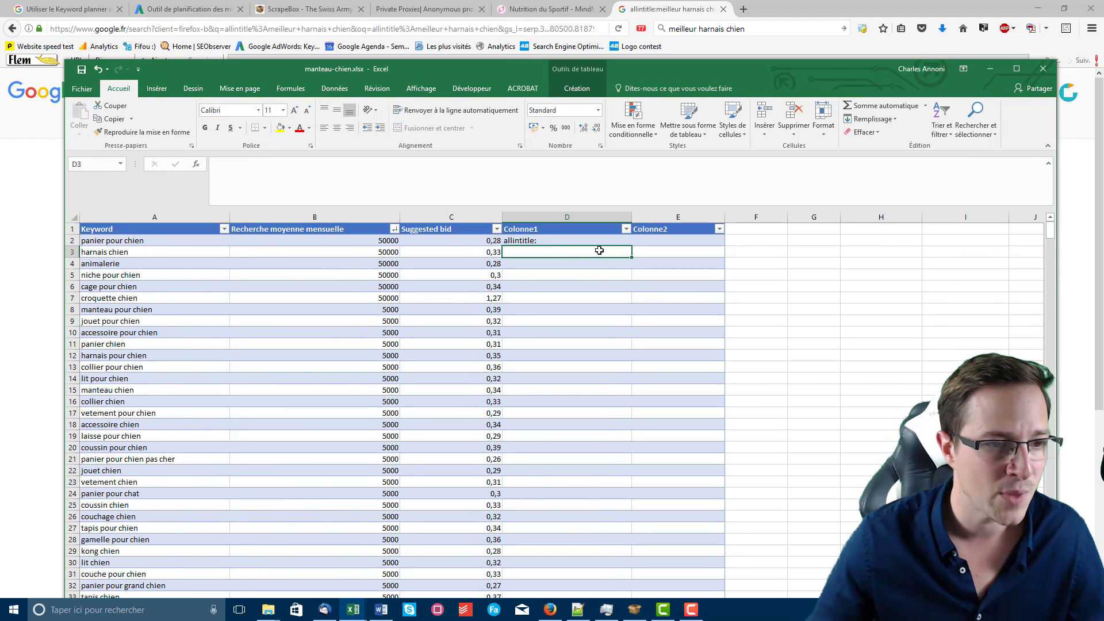
left_click(559, 241)
double_click(258, 174)
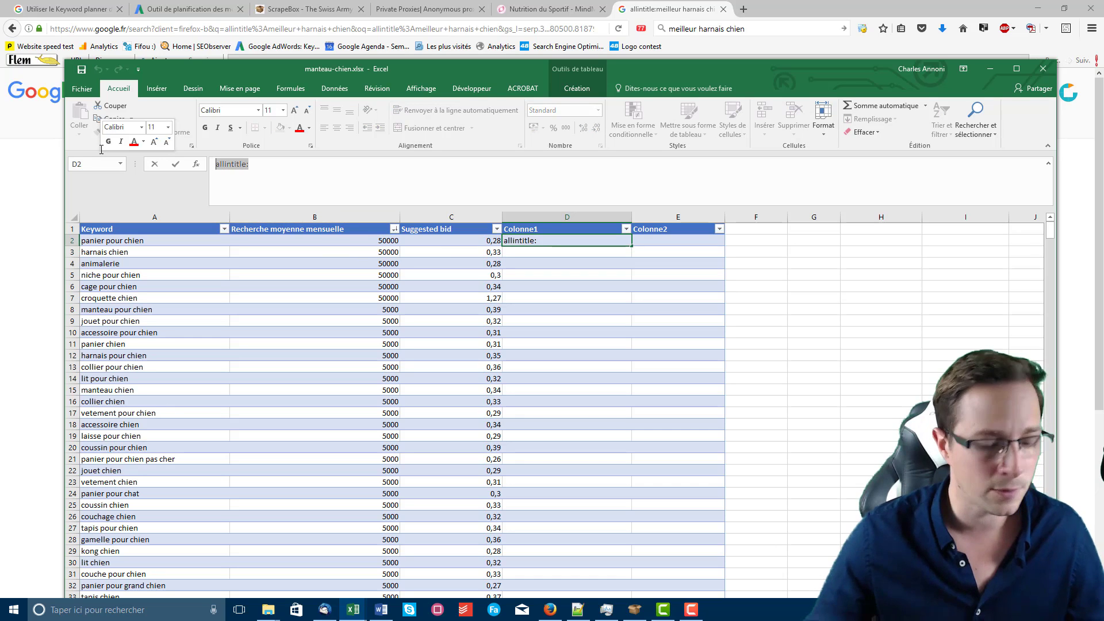
key("BackSpace")
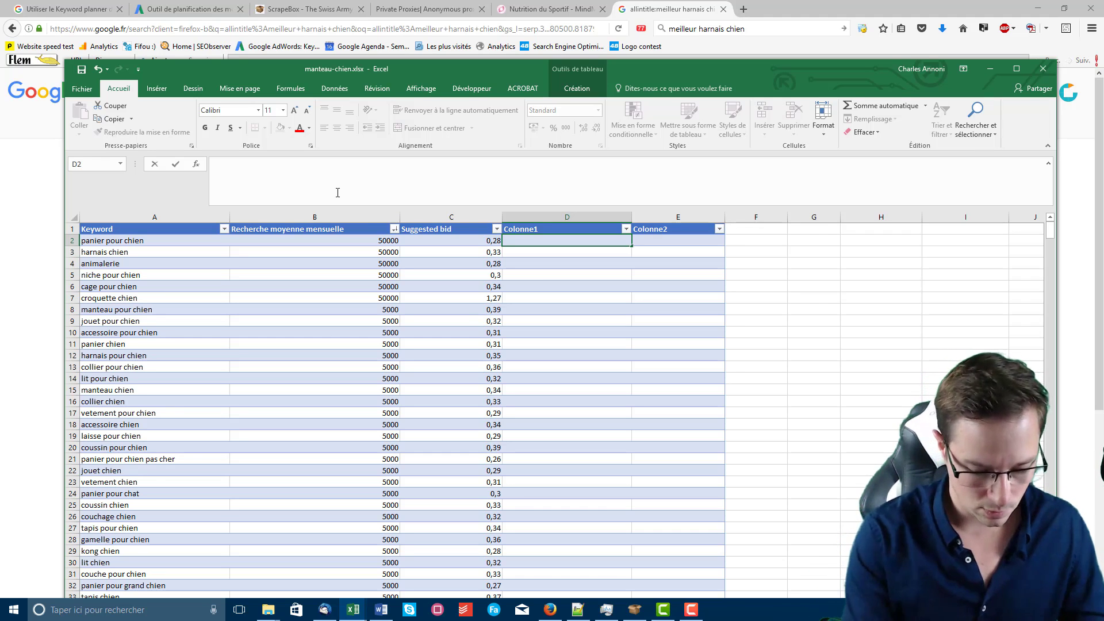
type("=CONCATENER")
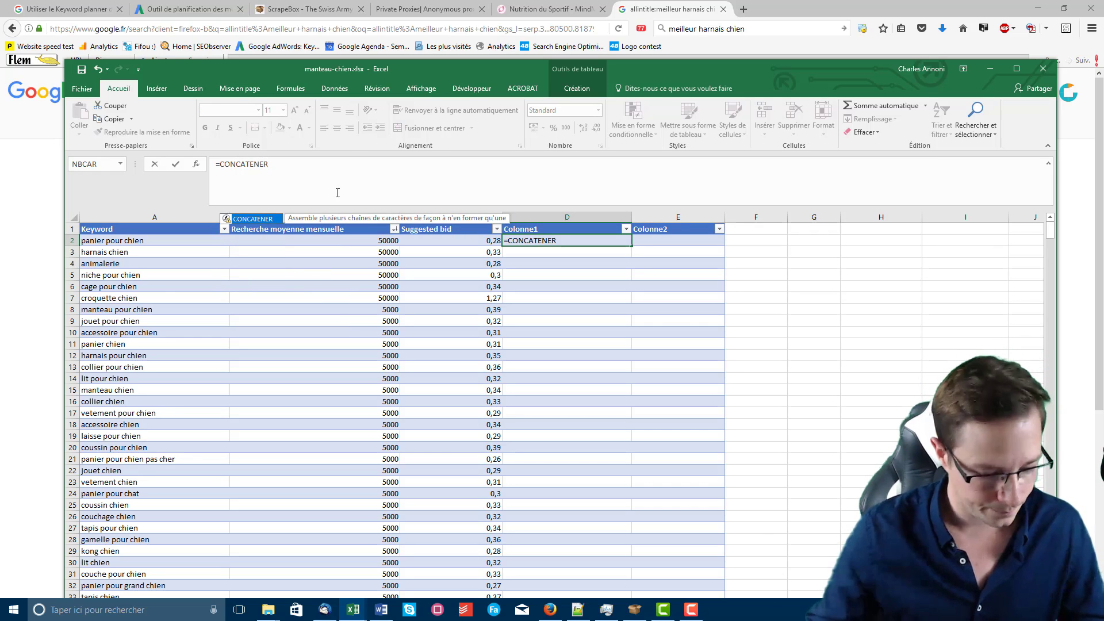
type("(")
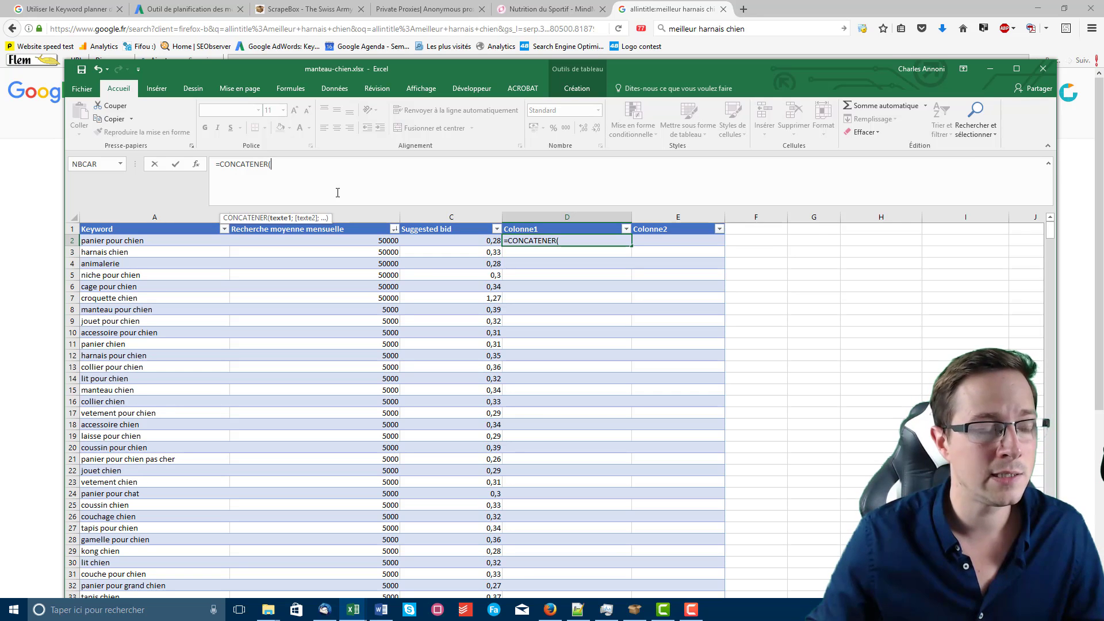
type("\"")
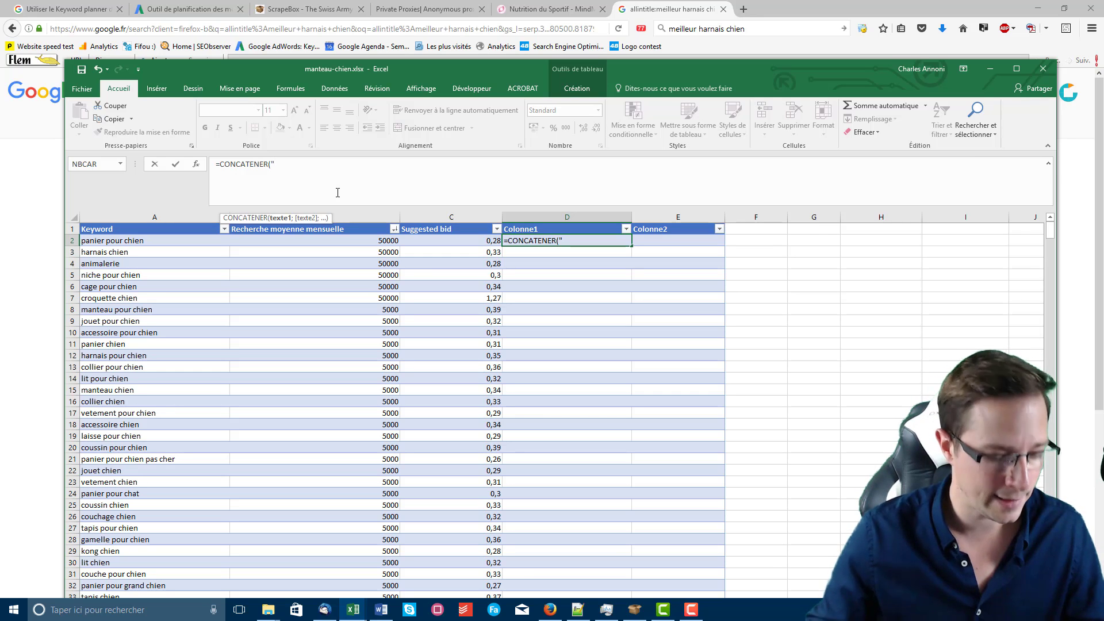
type("a")
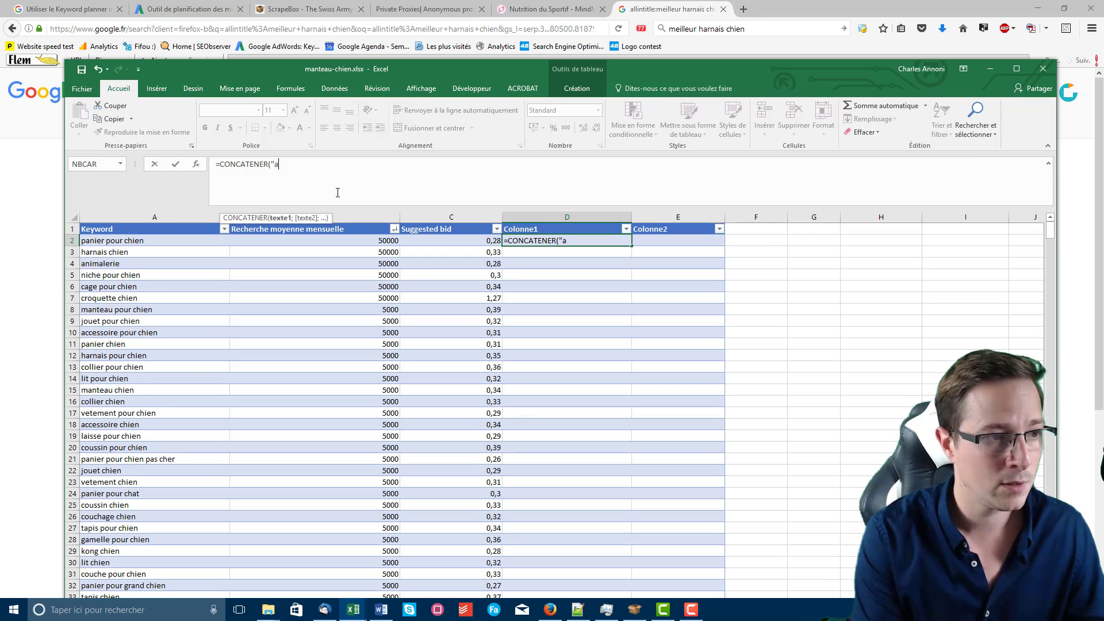
type("llintitle")
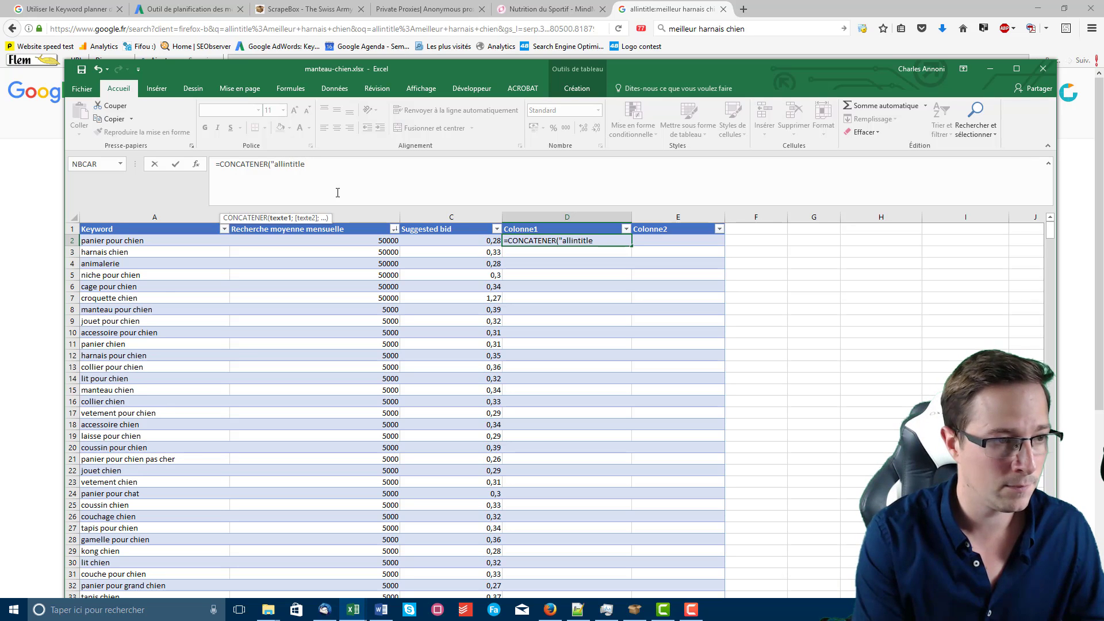
type(":\"")
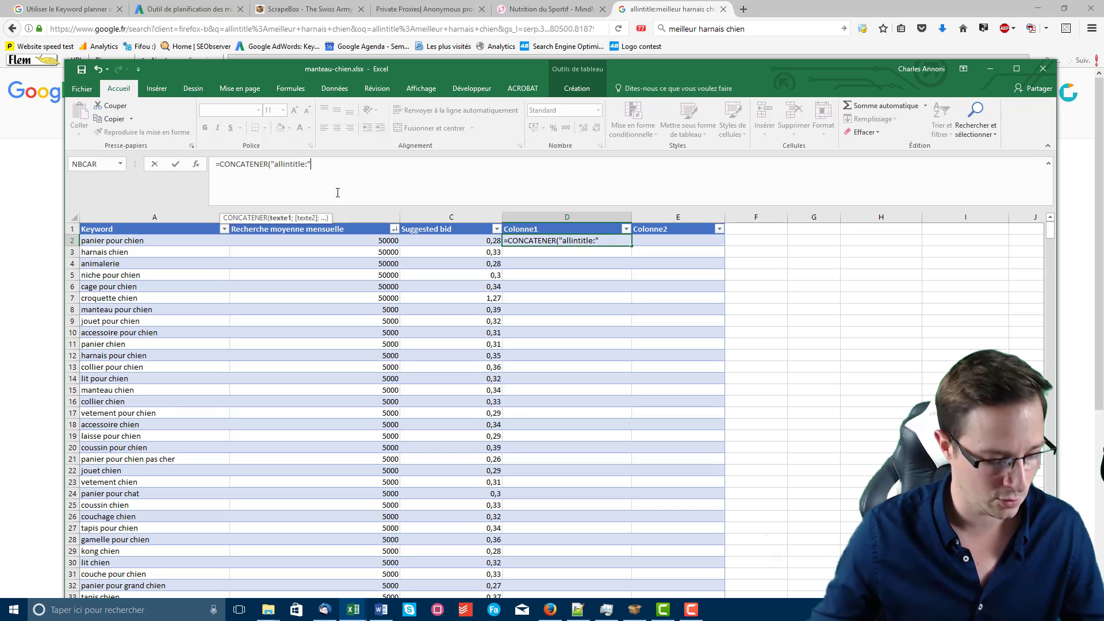
type("&")
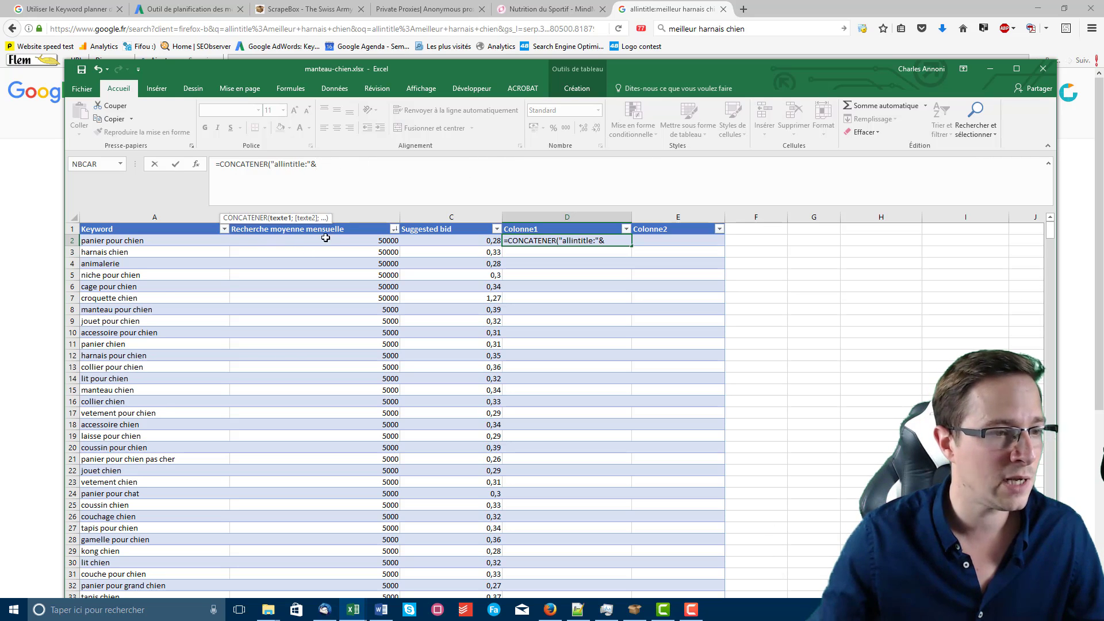
left_click(151, 240)
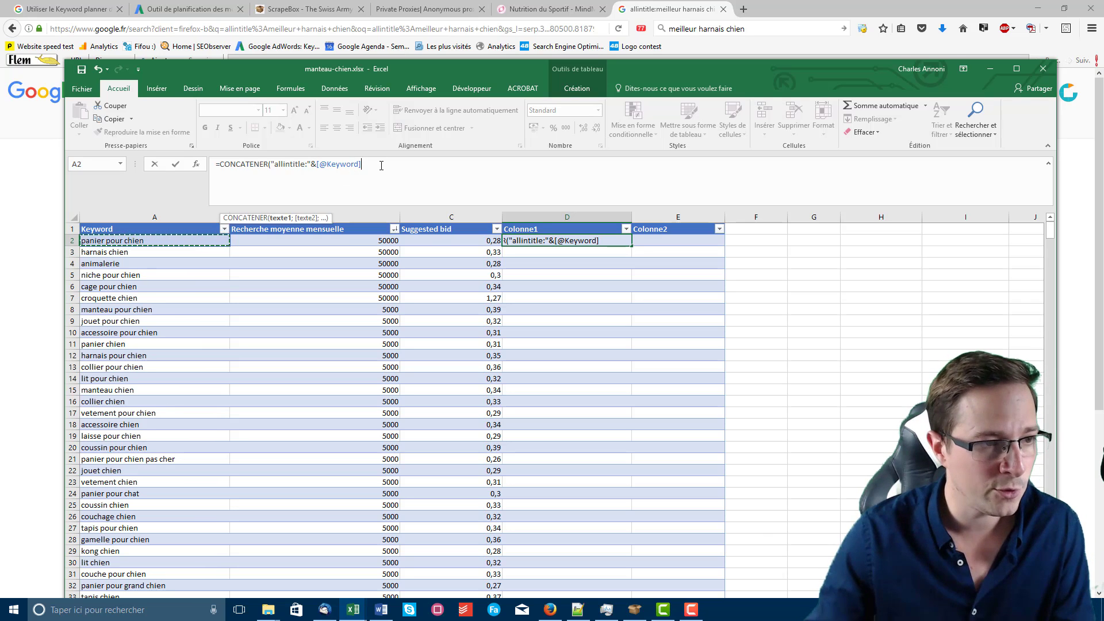
type(")")
left_click(382, 165)
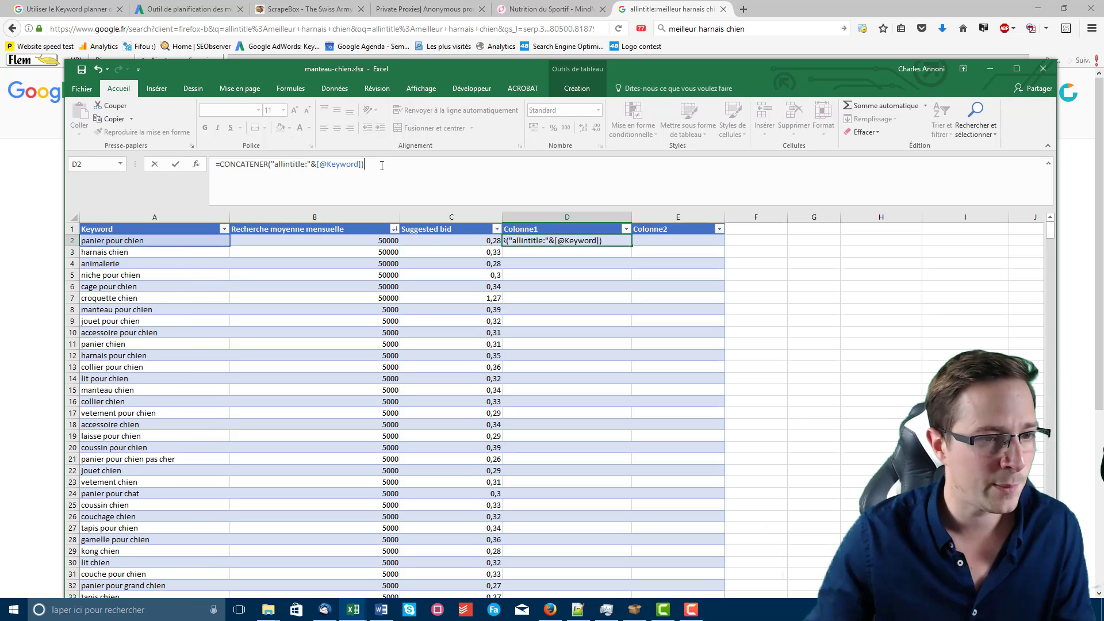
left_click(175, 167)
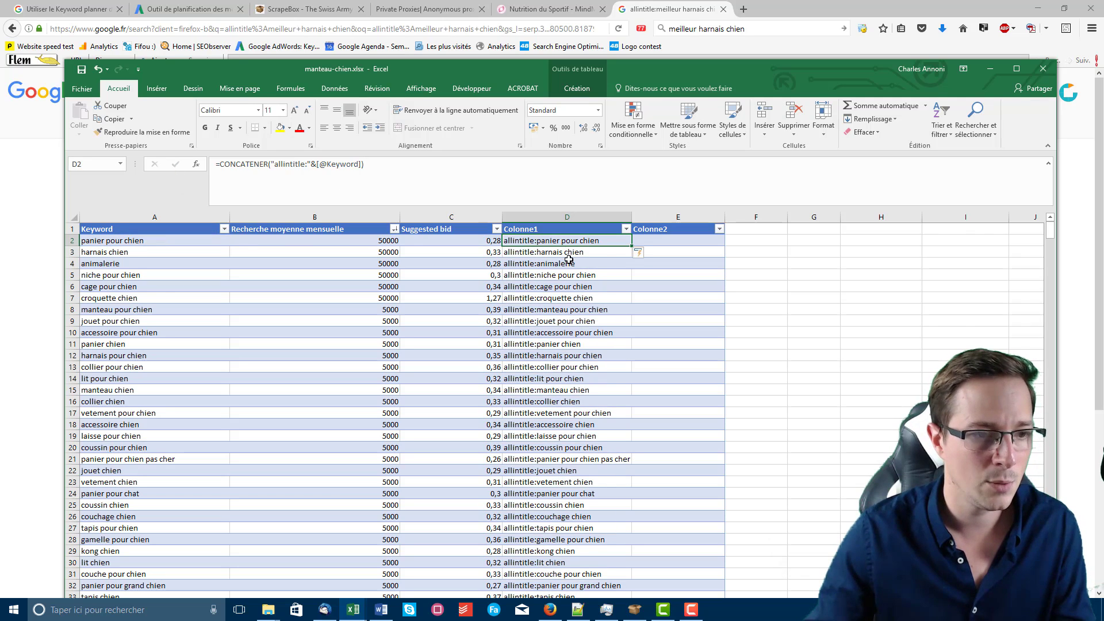
Step: Check the generated queries down the column and rename the Colonne1 header as allintitle
scroll(581, 253, "down", 20)
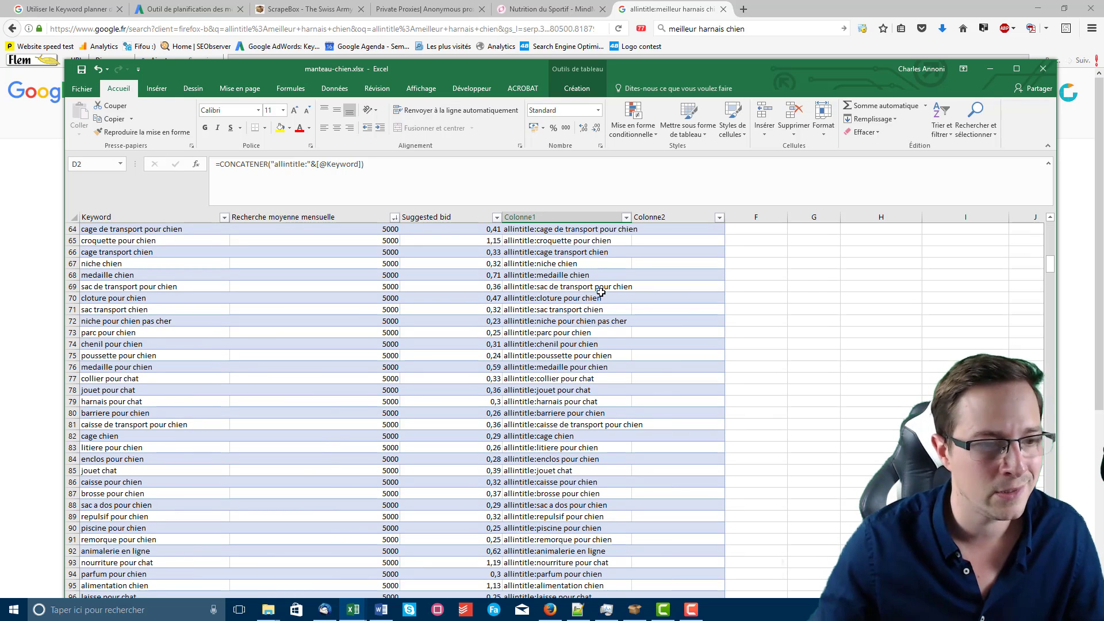
scroll(643, 349, "up", 20)
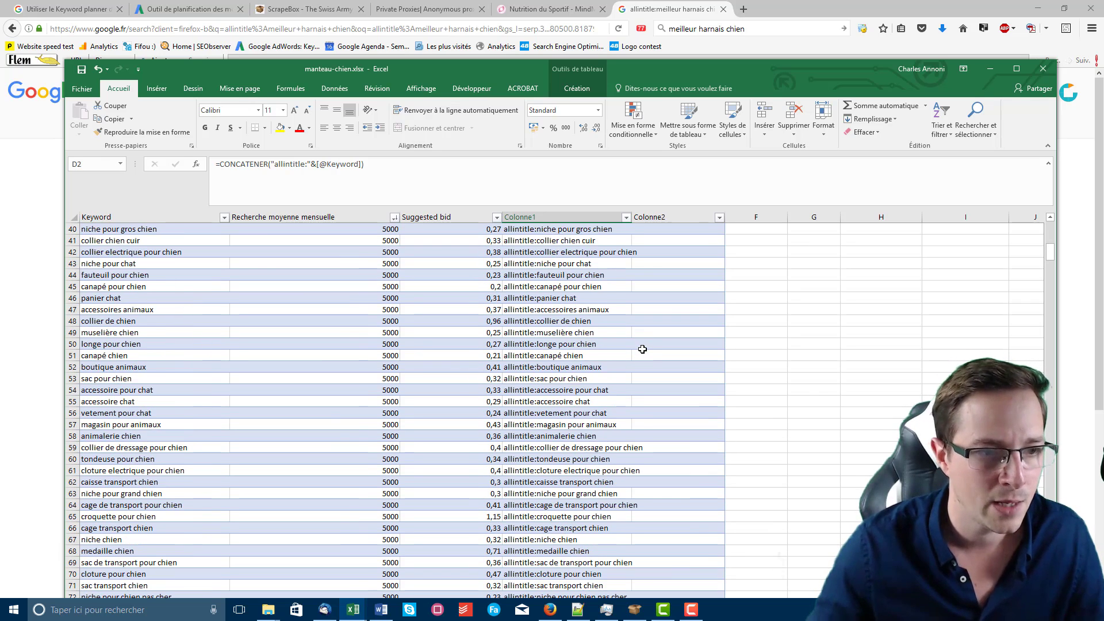
left_click(542, 229)
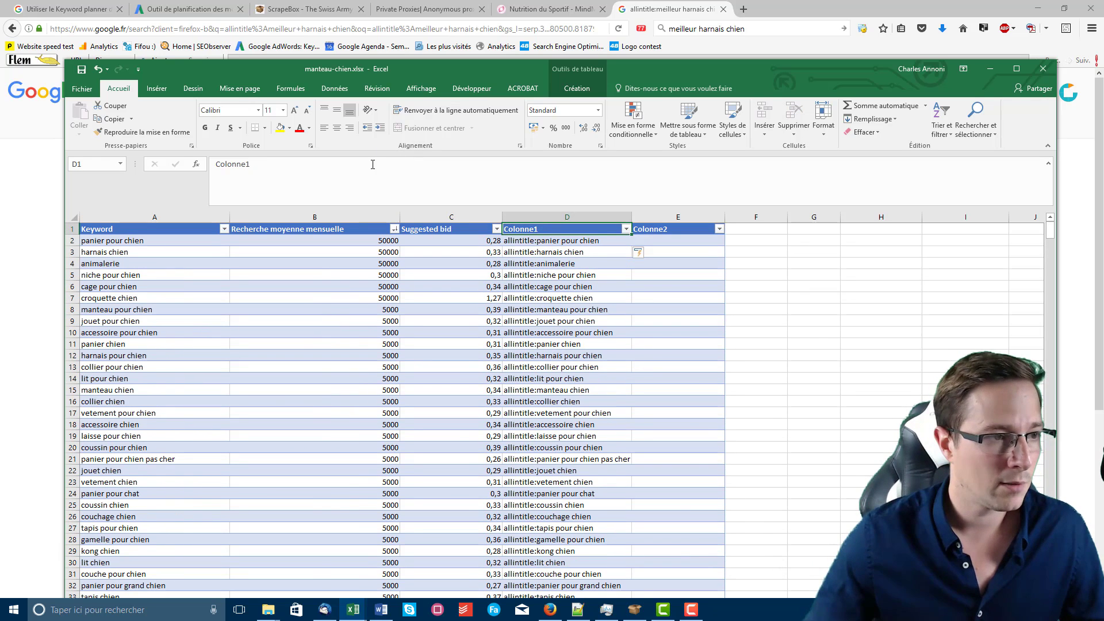
type("allintitle")
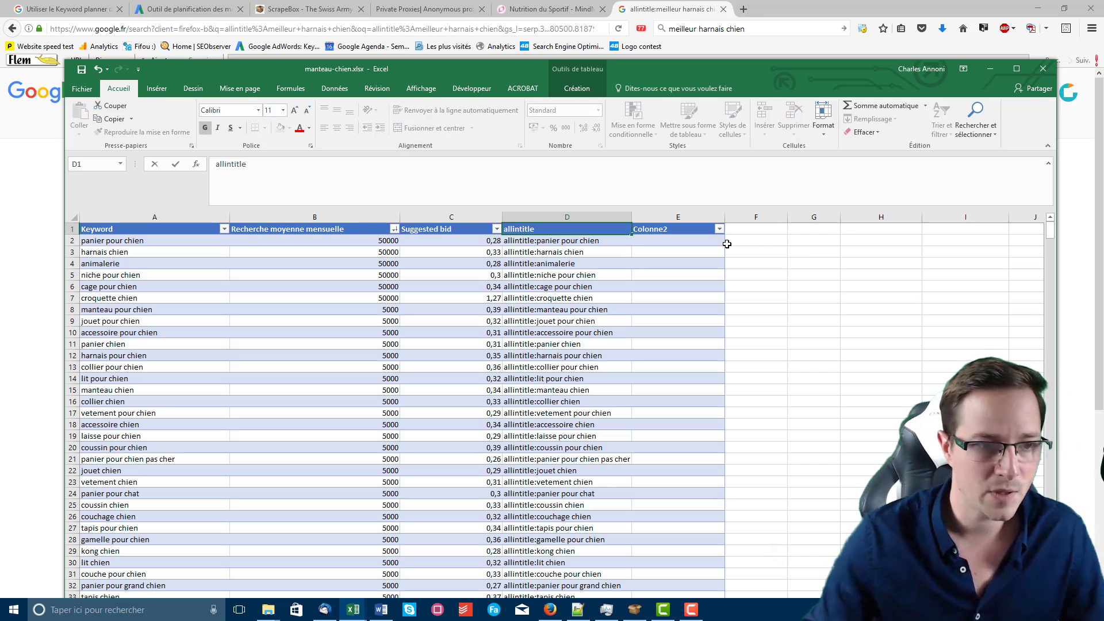
Step: Rename the Colonne2 header as "allintitle - results"
left_click(661, 230)
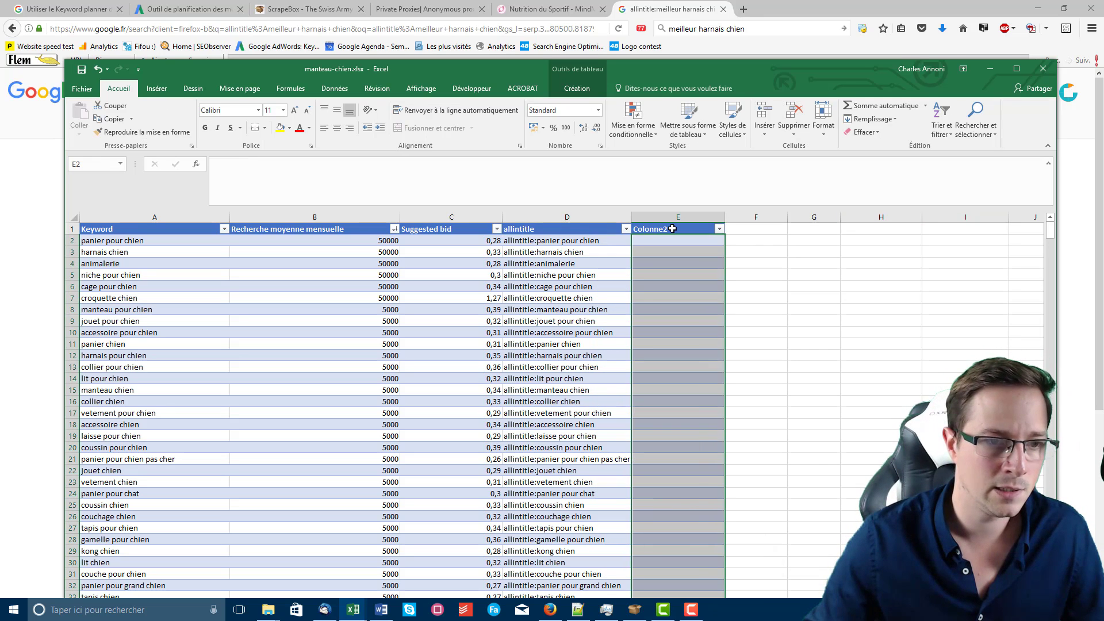
left_click(661, 231)
double_click(257, 170)
type("al")
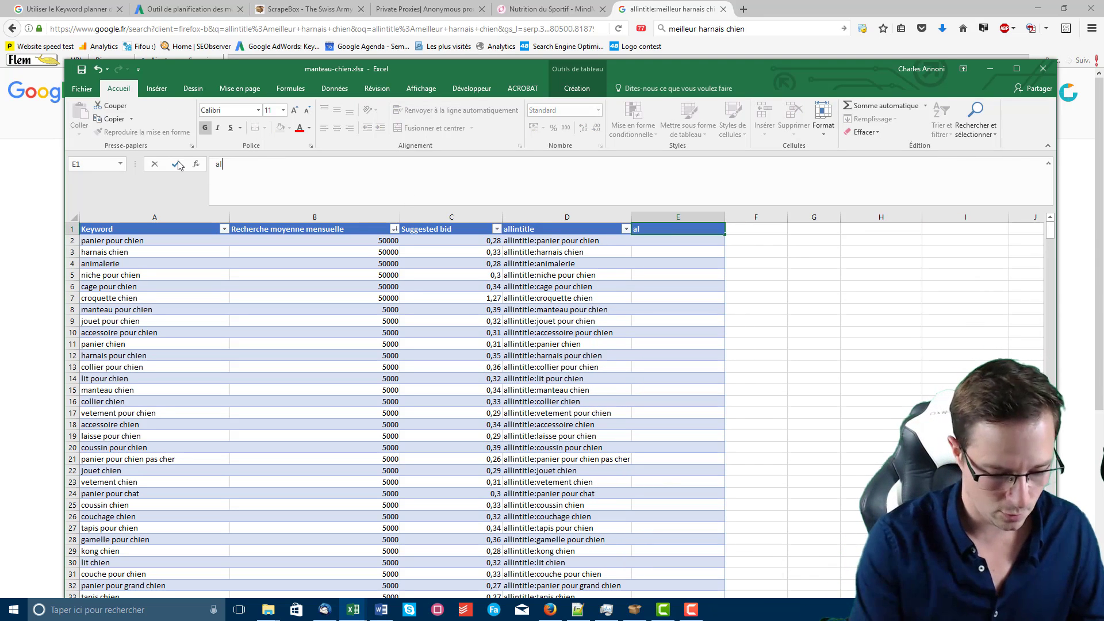
type("lintitle -")
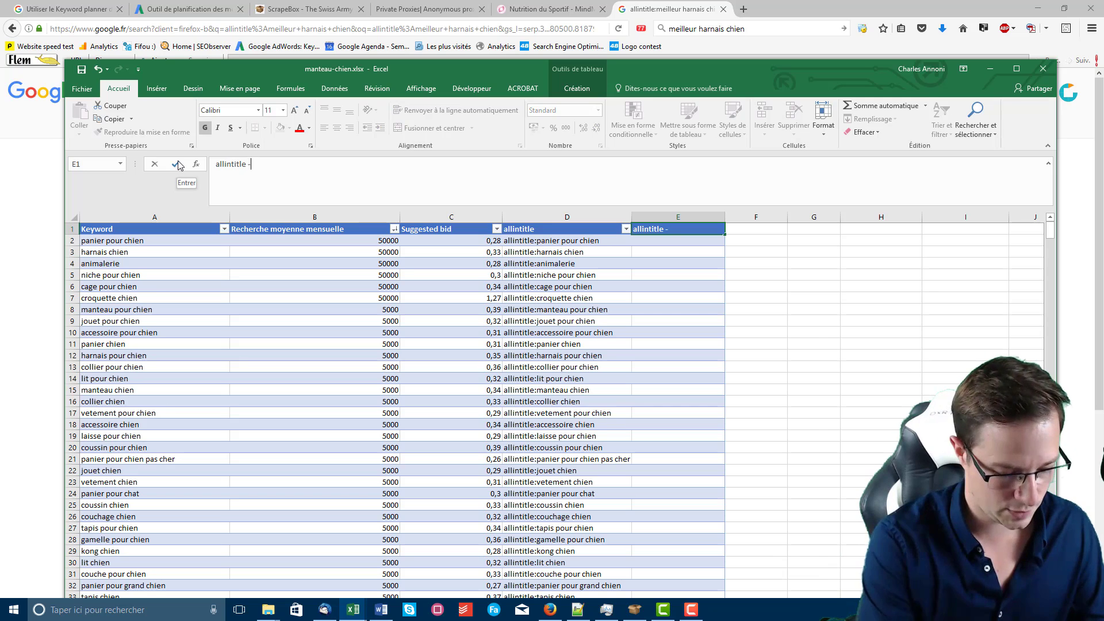
type(" results")
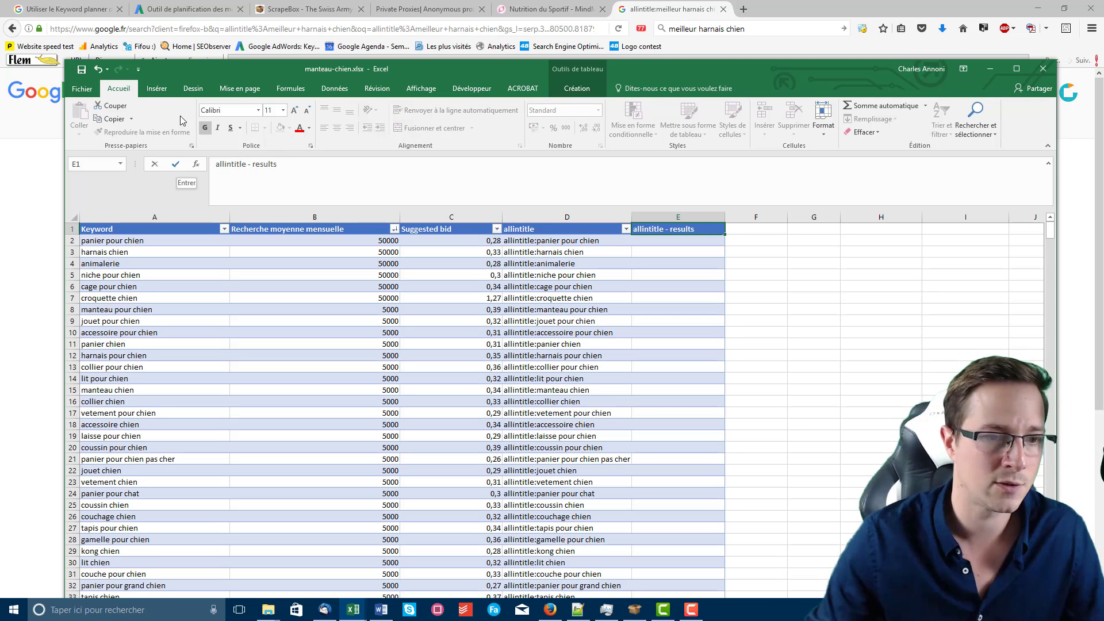
left_click(673, 242)
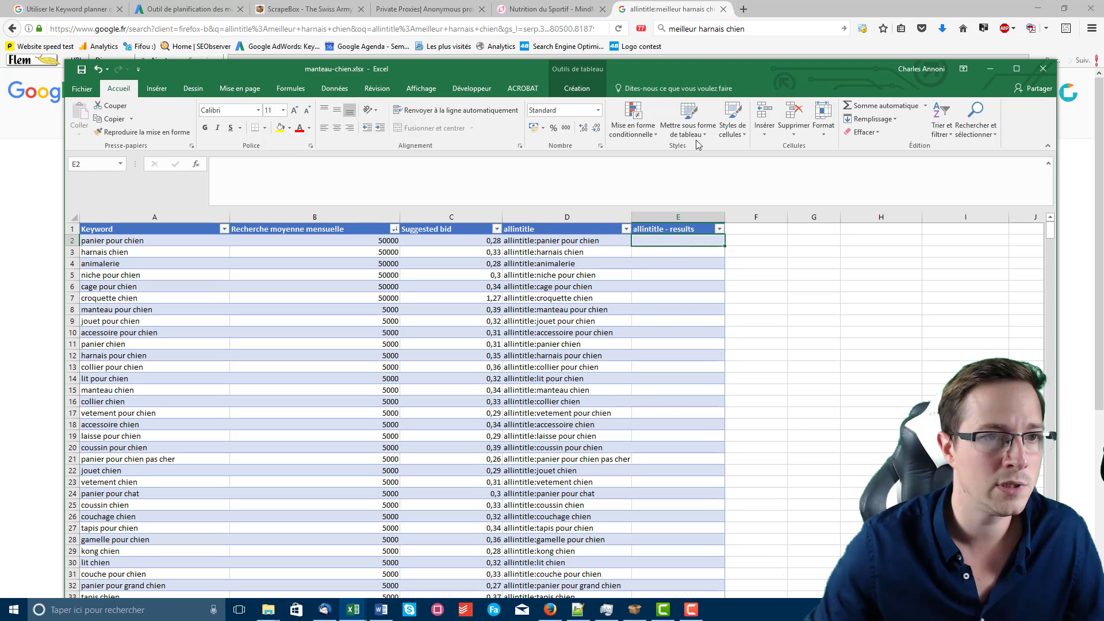
Step: Switch to Firefox, copy the result count of the allintitle:meilleur harnais chien search, and return to the manteau-chien.xlsx workbook in Excel
left_click(671, 9)
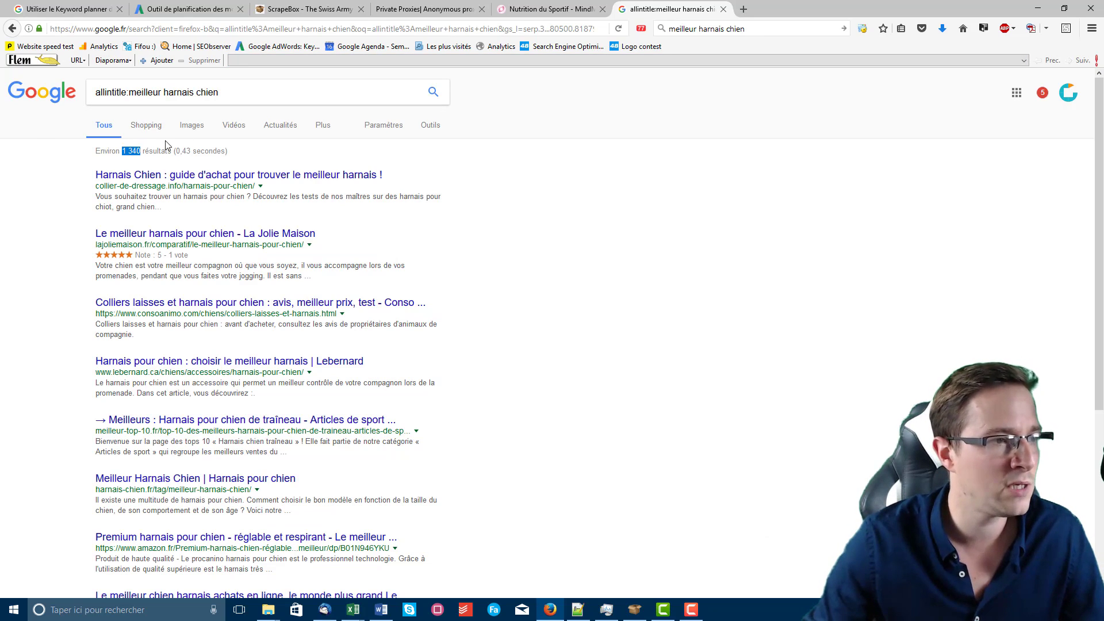
left_click(125, 150)
left_click_drag(124, 150, 139, 148)
key("ctrl+c")
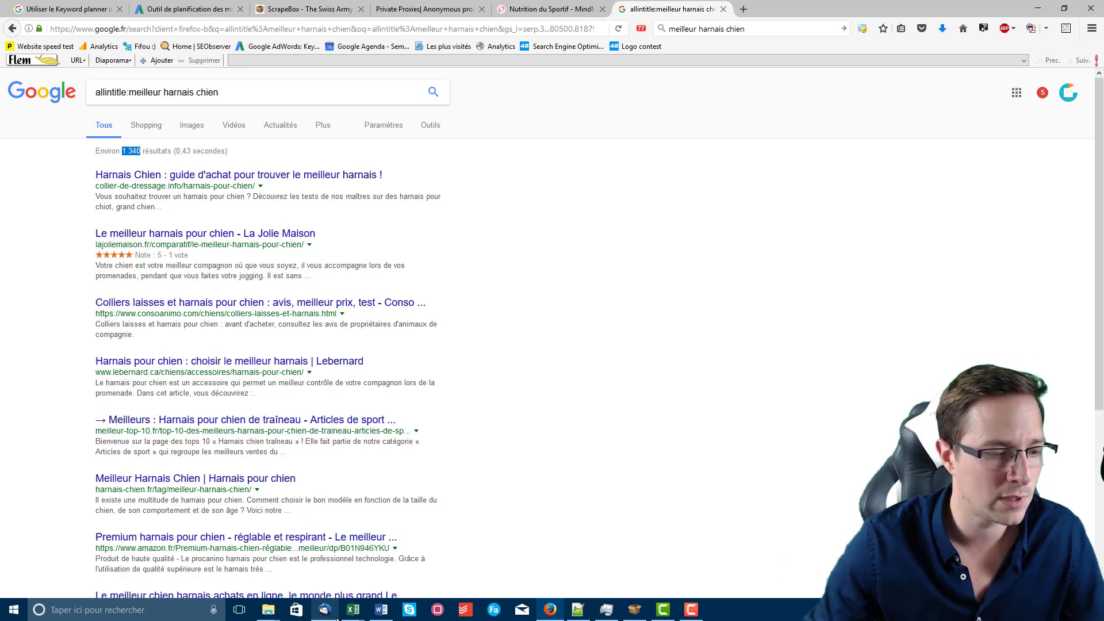
left_click(353, 610)
left_click(441, 554)
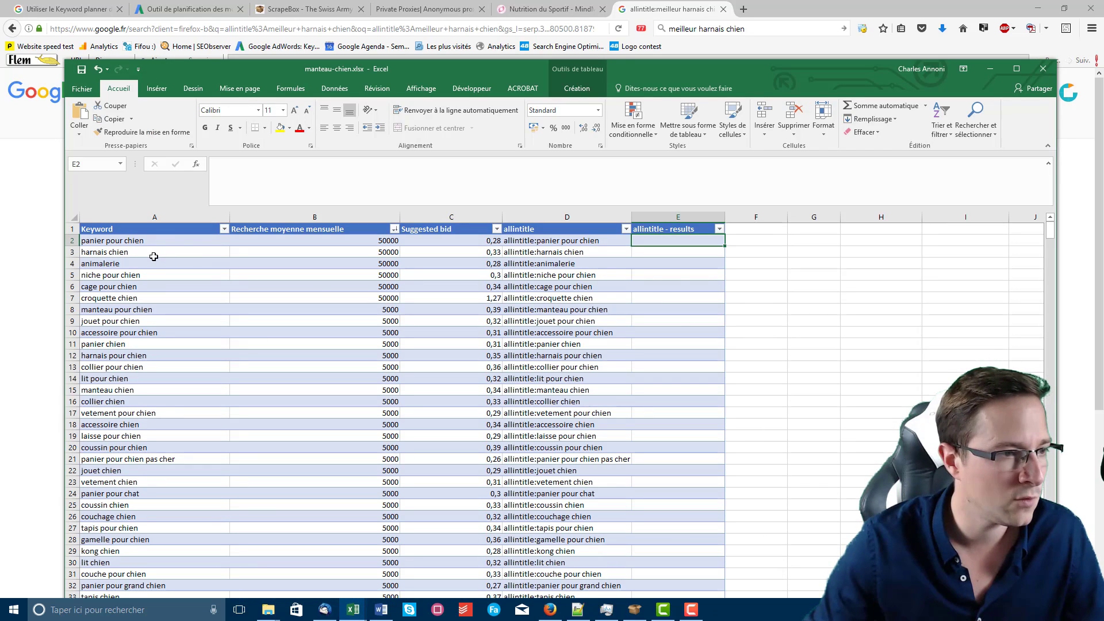
Step: Paste the copied result count into the "allintitle - results" cell of the "cage pour chien" row
left_click(171, 352)
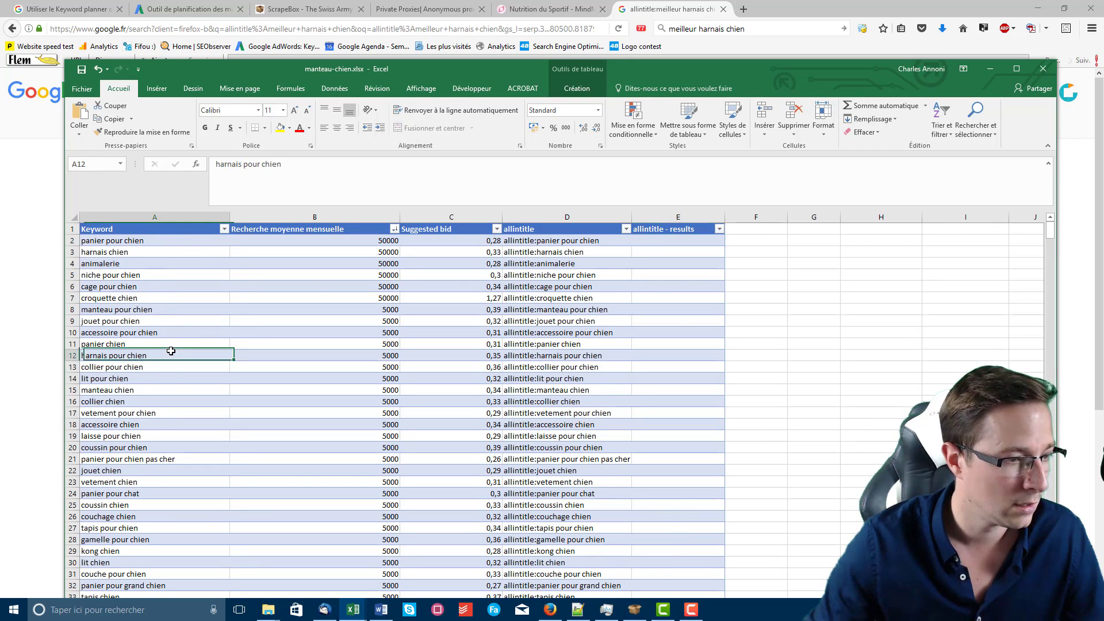
scroll(173, 348, "down", 13)
scroll(174, 345, "down", 20)
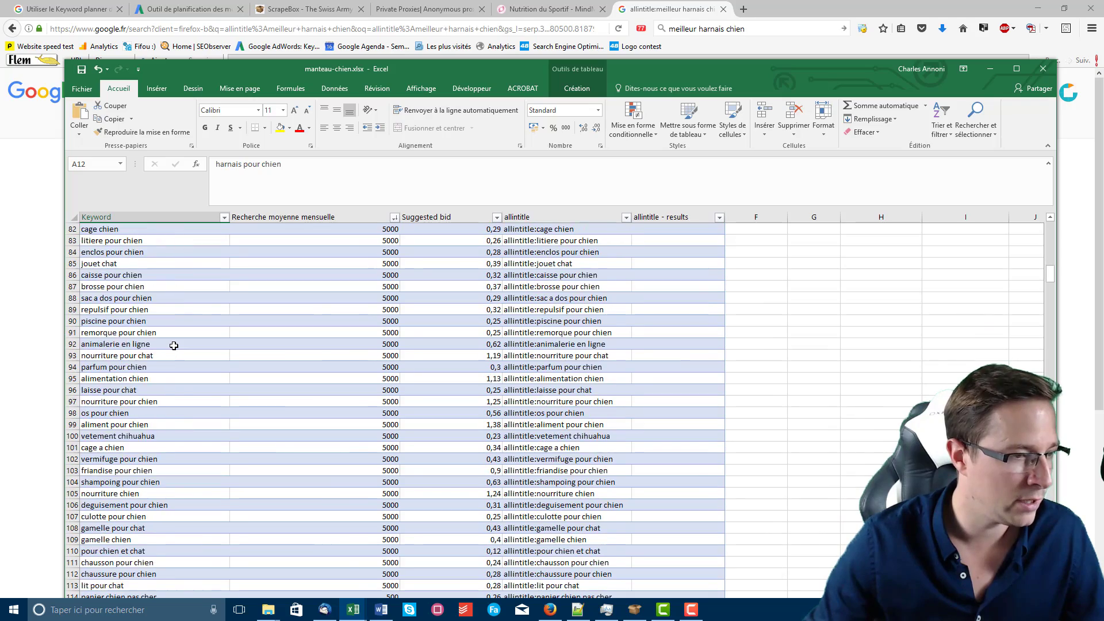
scroll(205, 367, "up", 20)
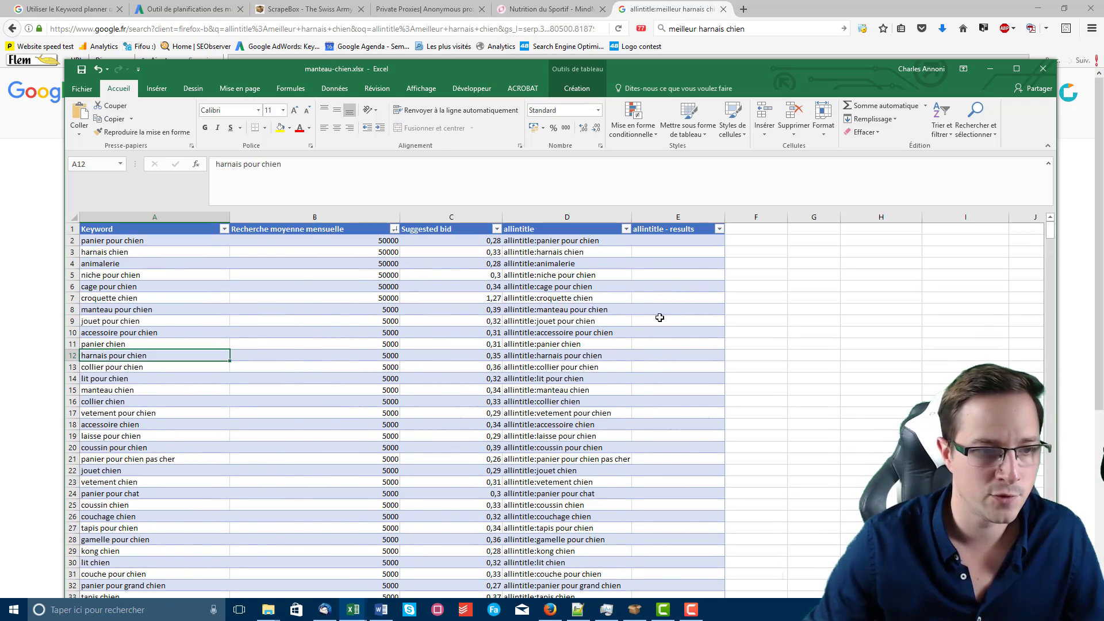
left_click(673, 286)
key("ctrl+v")
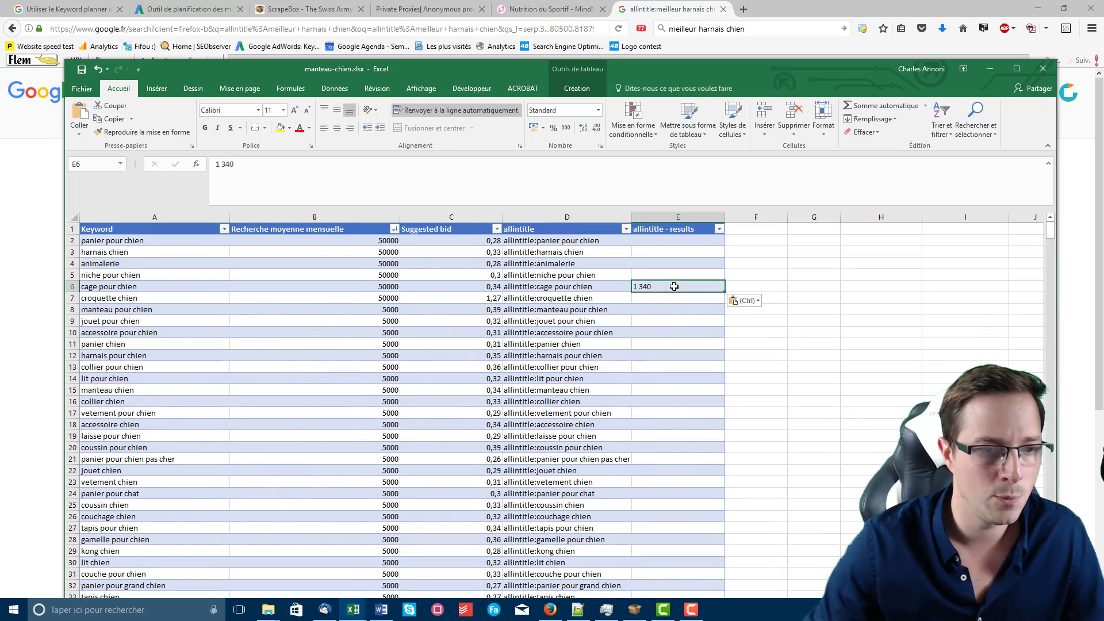
left_click(670, 297)
left_click(669, 287)
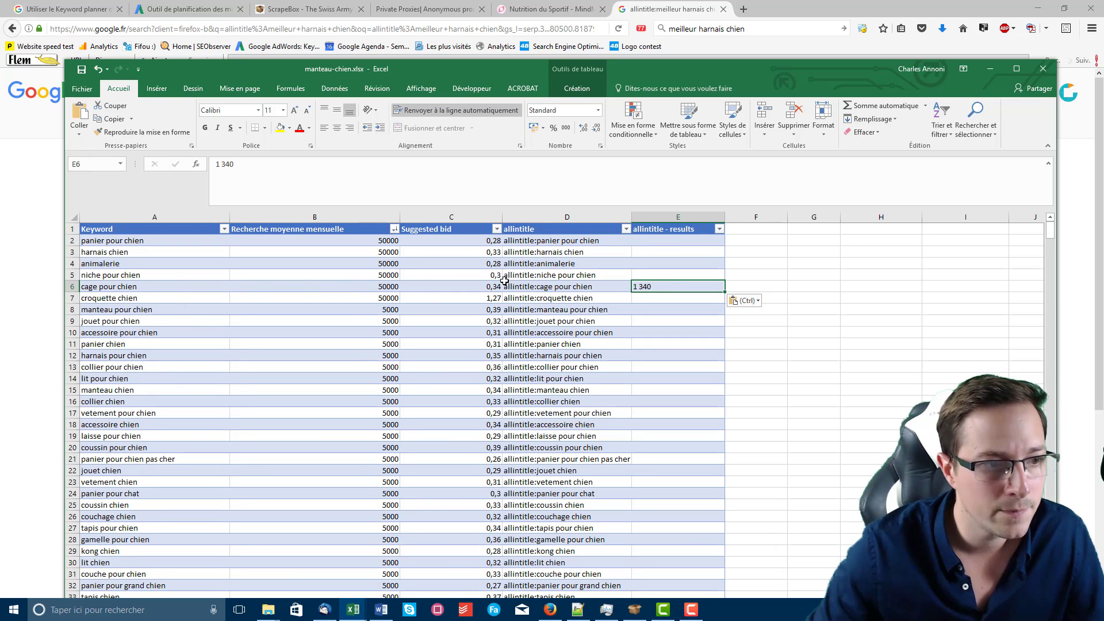
Step: Compare the search volume for "cage pour chien" with its pasted result count, and clear that count from E6
left_click(355, 286)
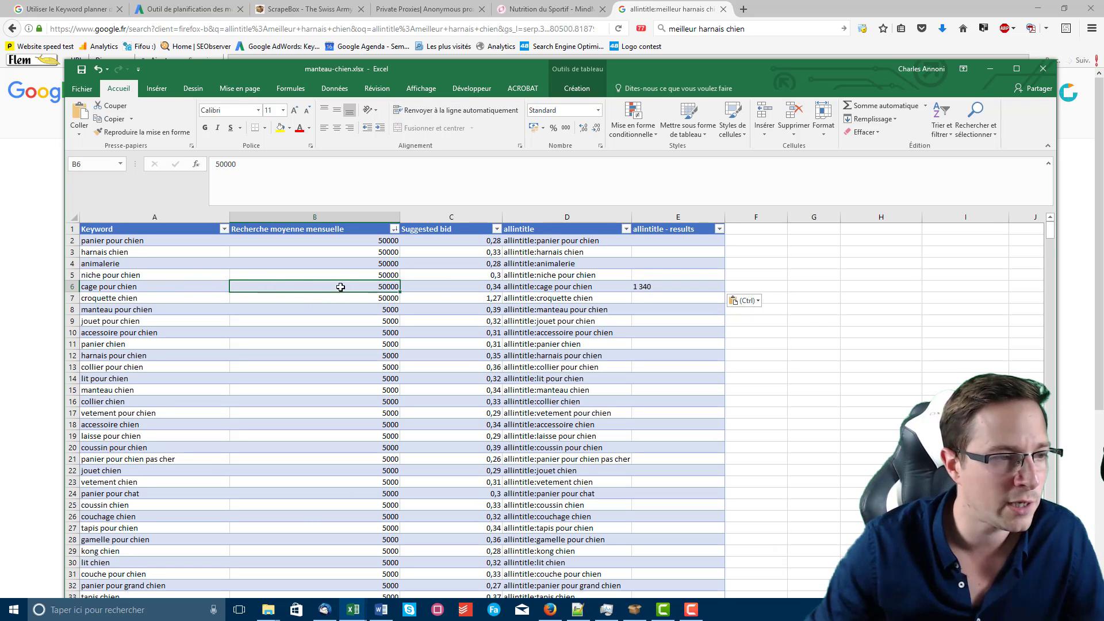
left_click(161, 282)
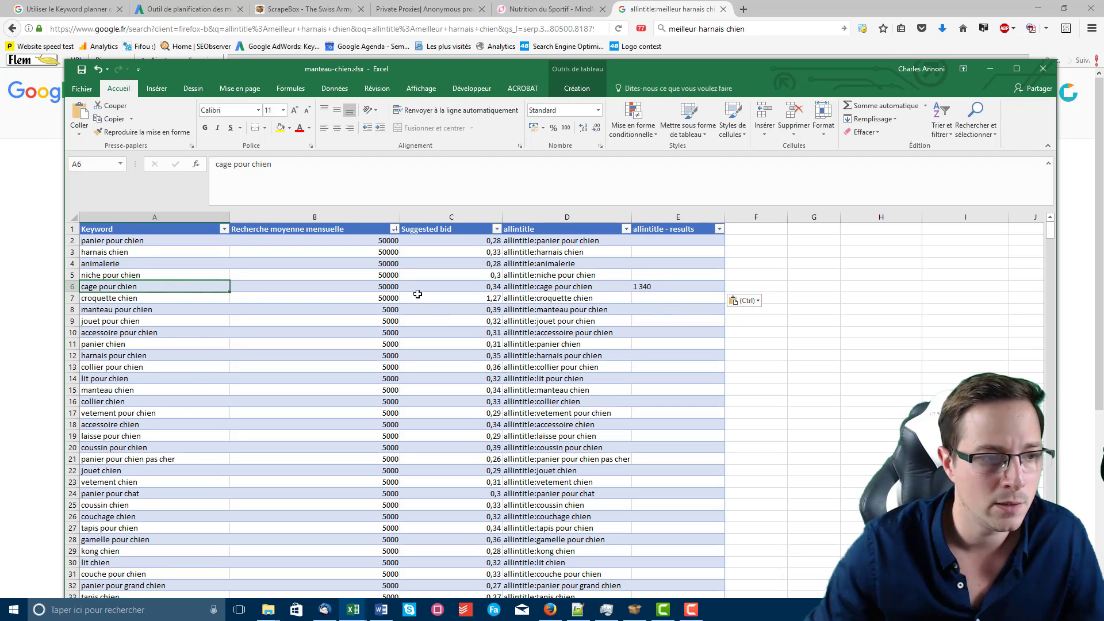
left_click(679, 286)
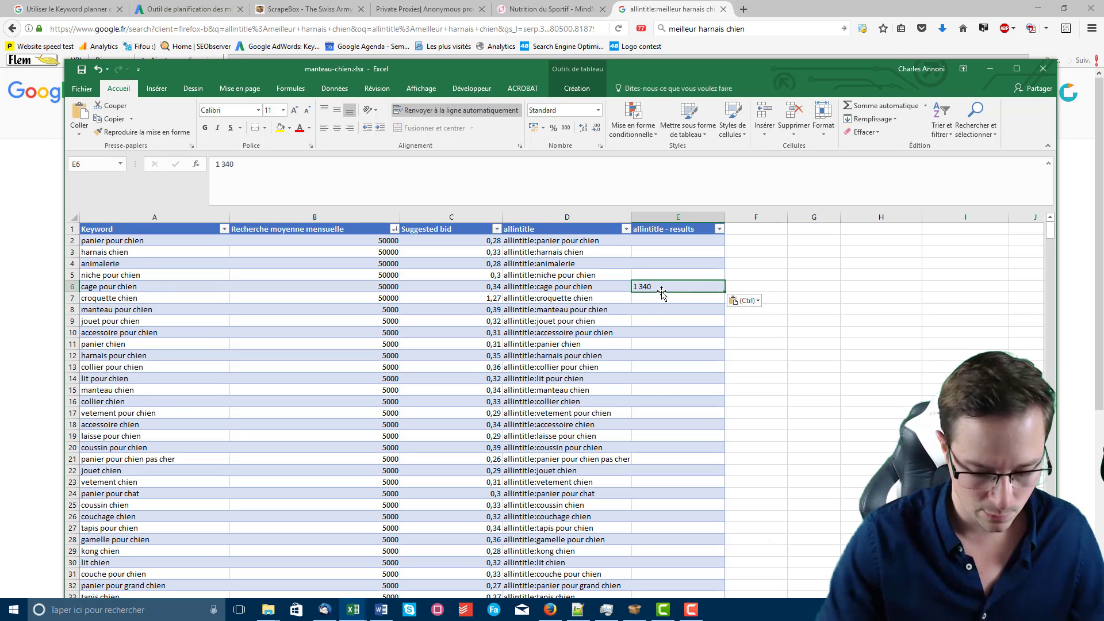
key("BackSpace")
Step: Review the allintitle queries further down the keyword list alongside the results column
left_click(659, 312)
scroll(658, 312, "down", 16)
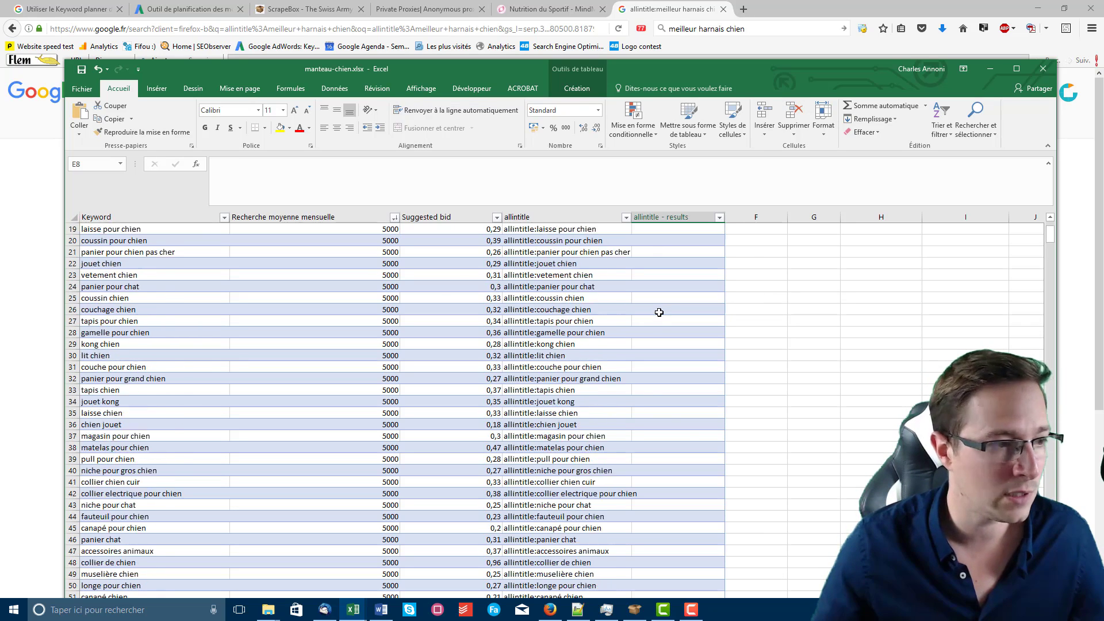
scroll(659, 312, "down", 6)
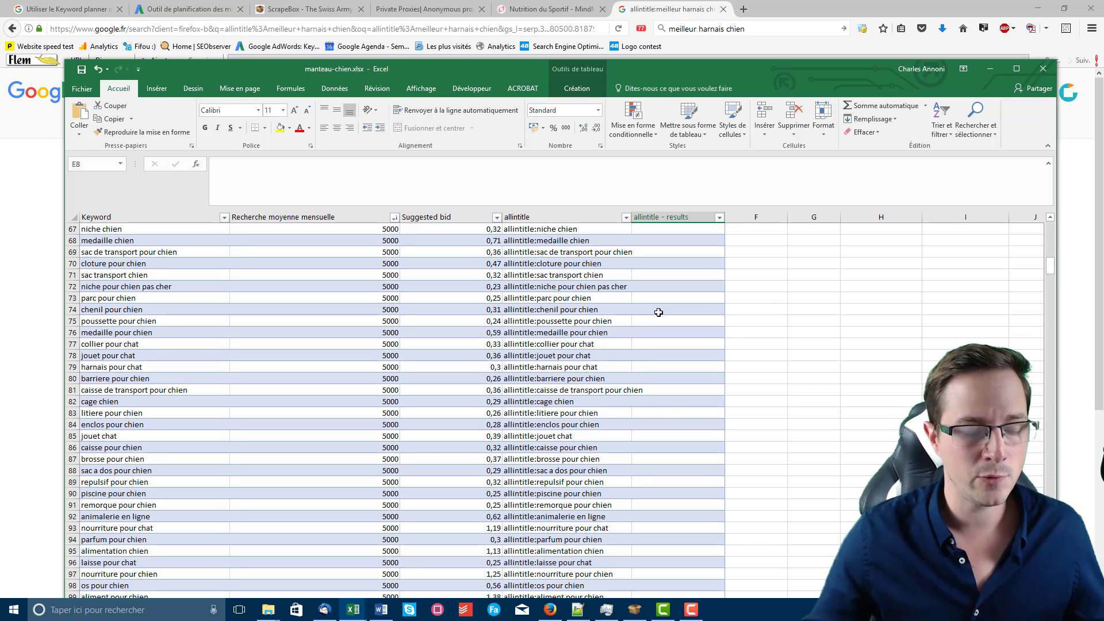
Step: View the ScrapeBox website in Firefox, switch to the ScrapeBox application, and look up Google Competition Finder among its addons
left_click(289, 7)
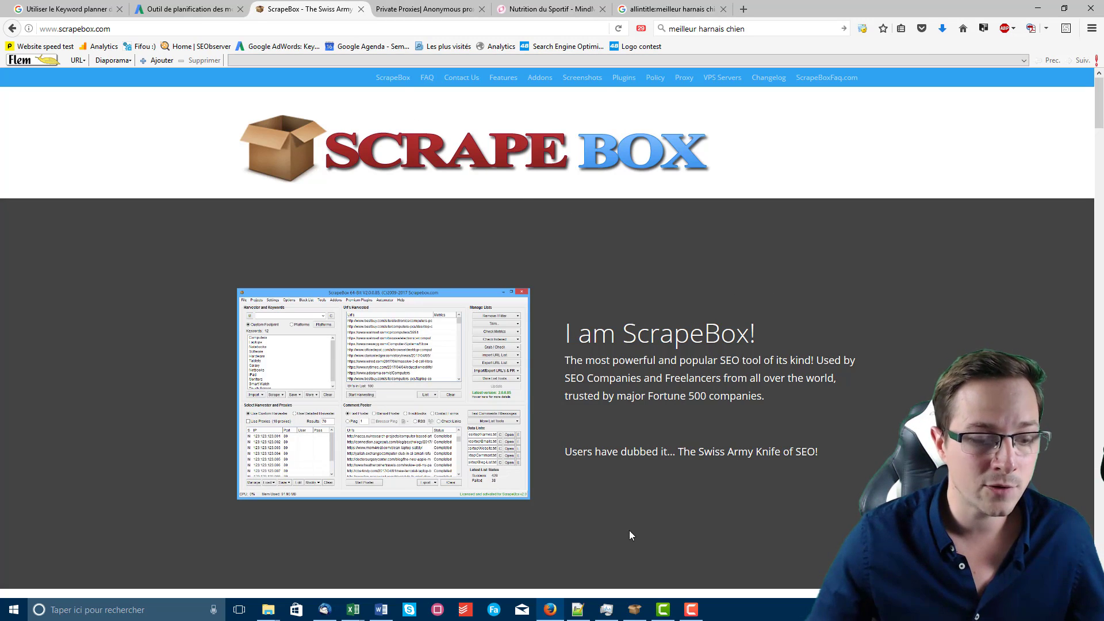
mouse_move(633, 609)
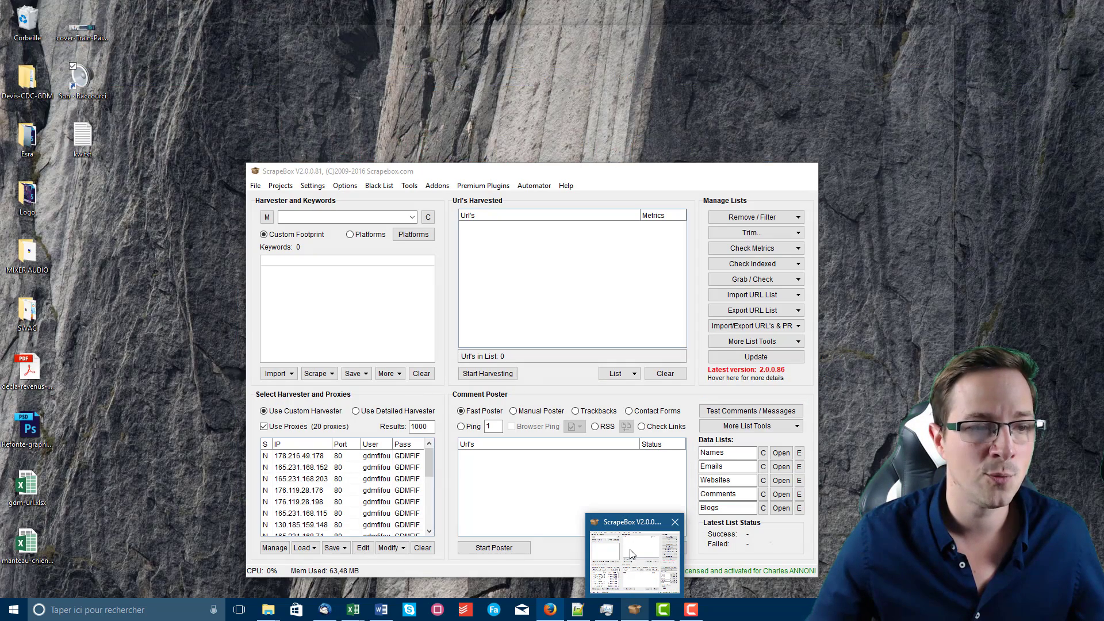
left_click(631, 554)
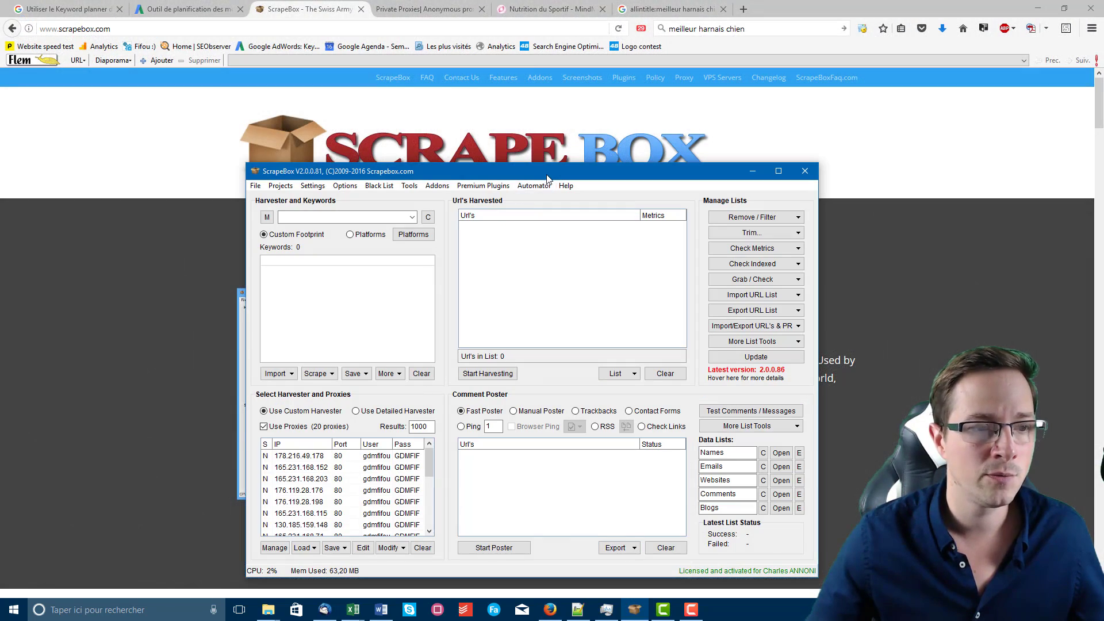
left_click_drag(547, 175, 543, 103)
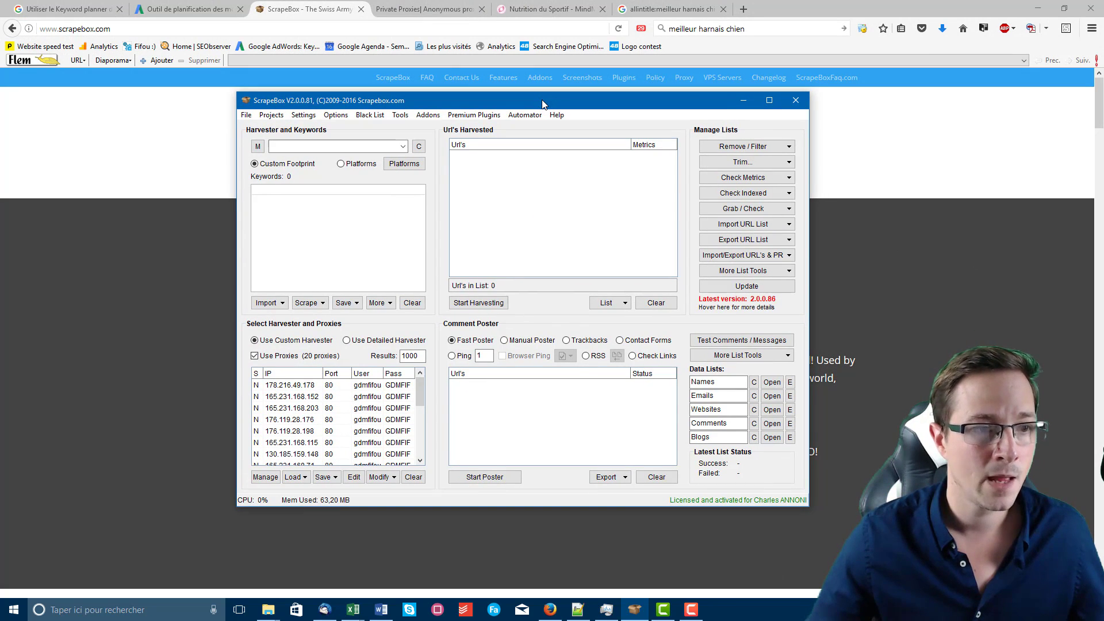
left_click(429, 120)
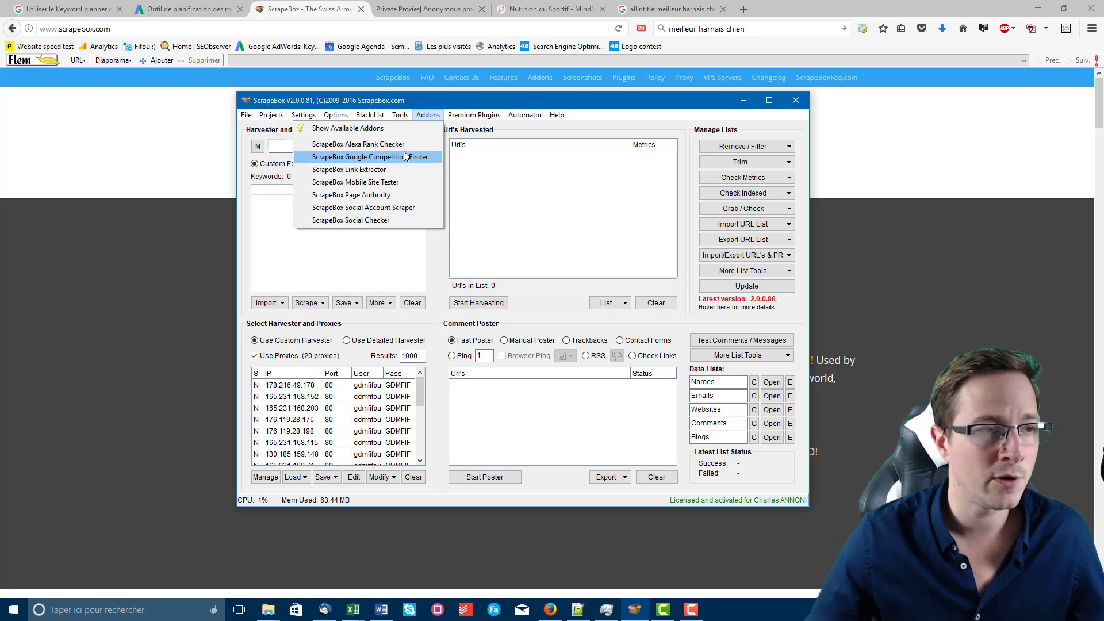
left_click(218, 98)
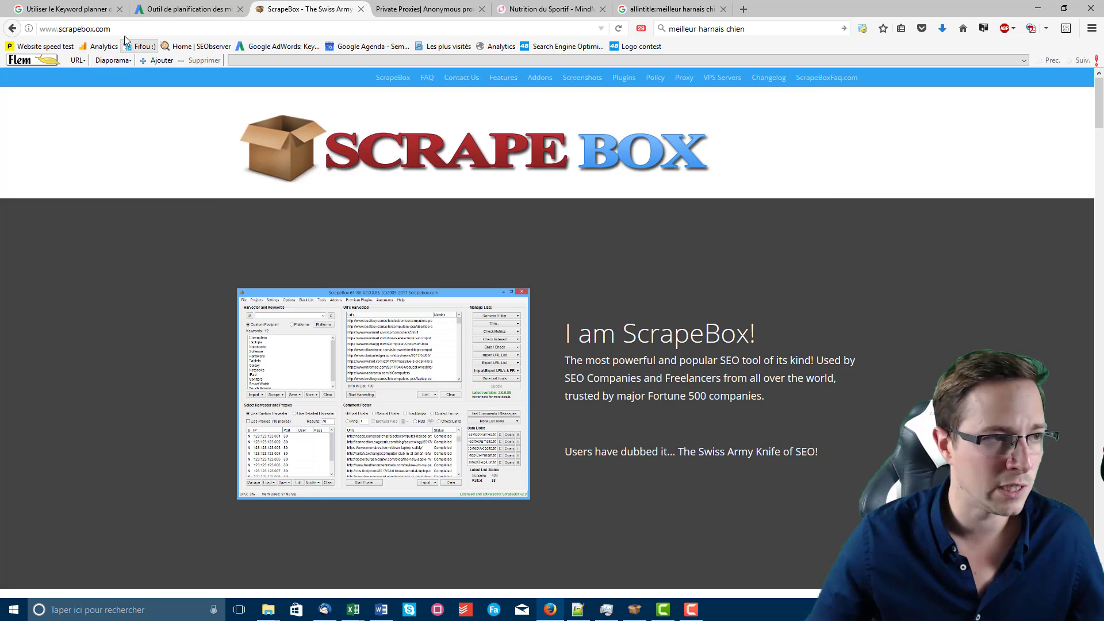
left_click(58, 29)
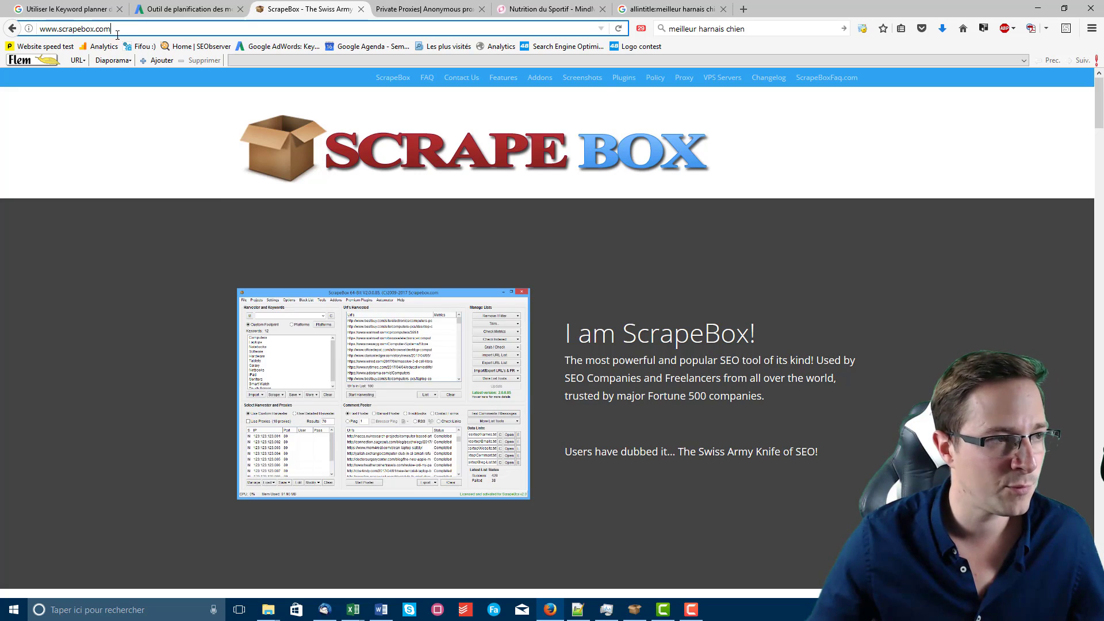
left_click(117, 29)
scroll(117, 326, "down", 20)
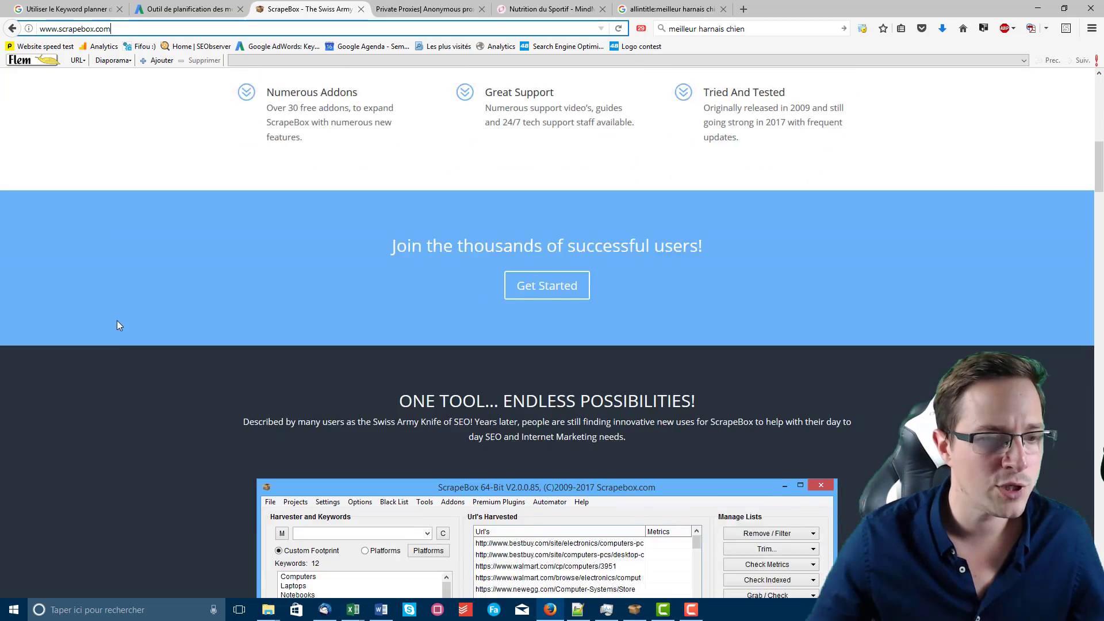
scroll(103, 297, "down", 20)
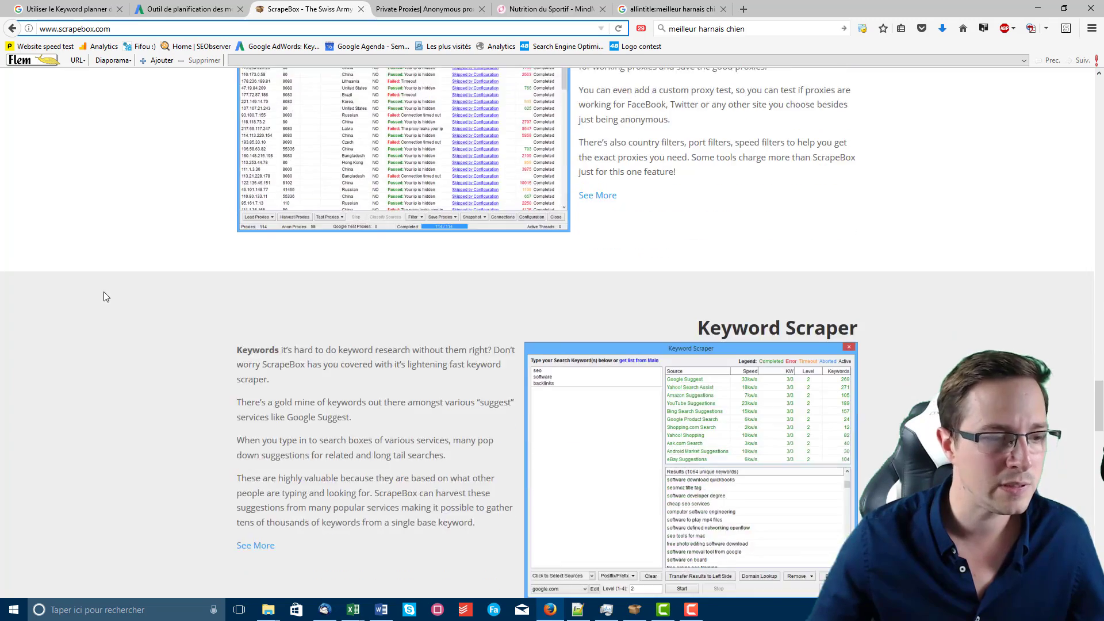
scroll(103, 297, "up", 6)
scroll(103, 297, "up", 1)
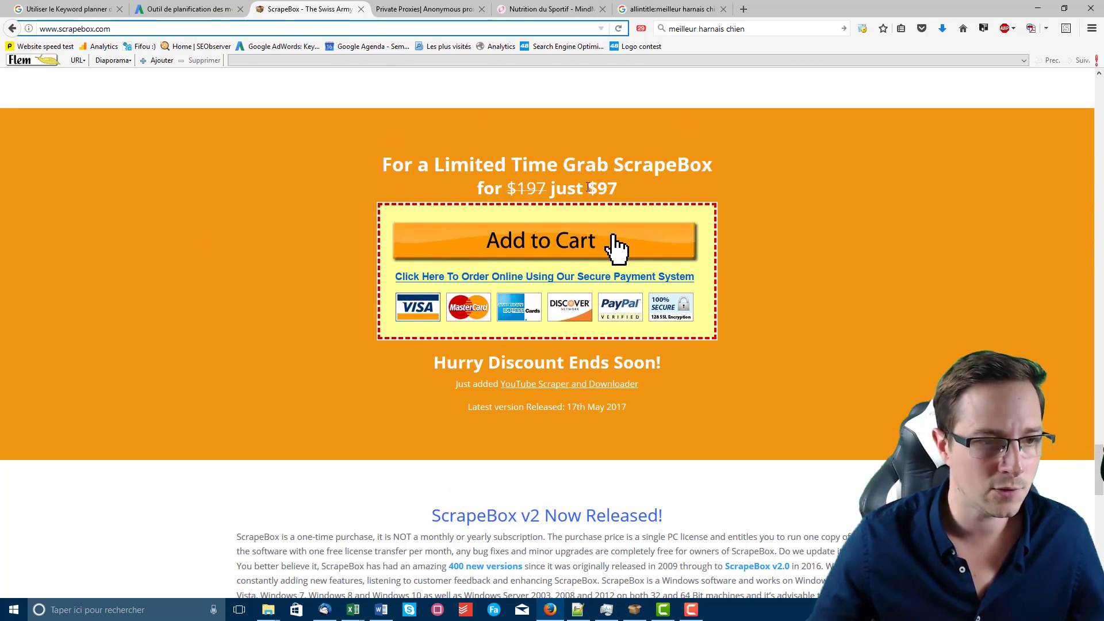
left_click_drag(587, 188, 617, 190)
left_click(617, 189)
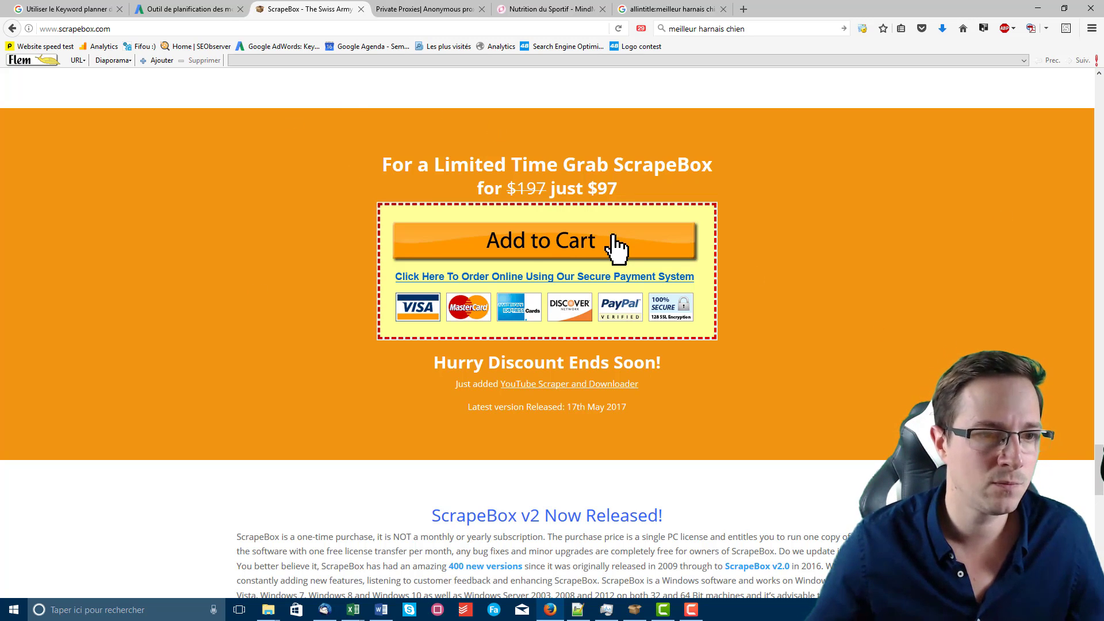
Step: View the BuyProxies.org home page and examine the allintitle: operator in the Google query for meilleur harnais chien
left_click(423, 4)
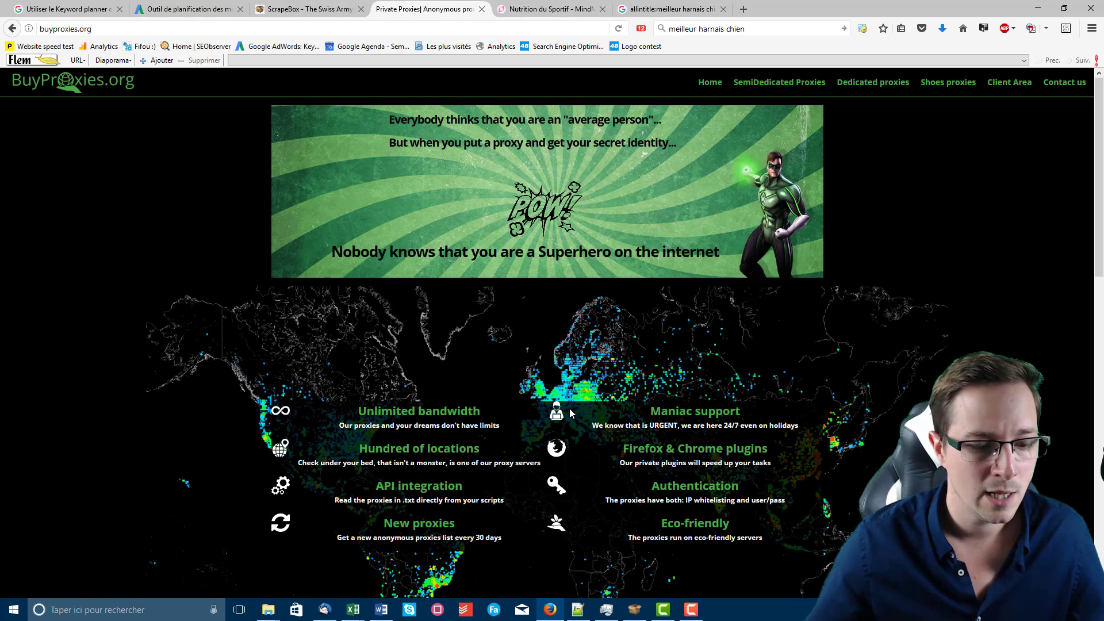
left_click(665, 5)
left_click_drag(220, 93, 94, 92)
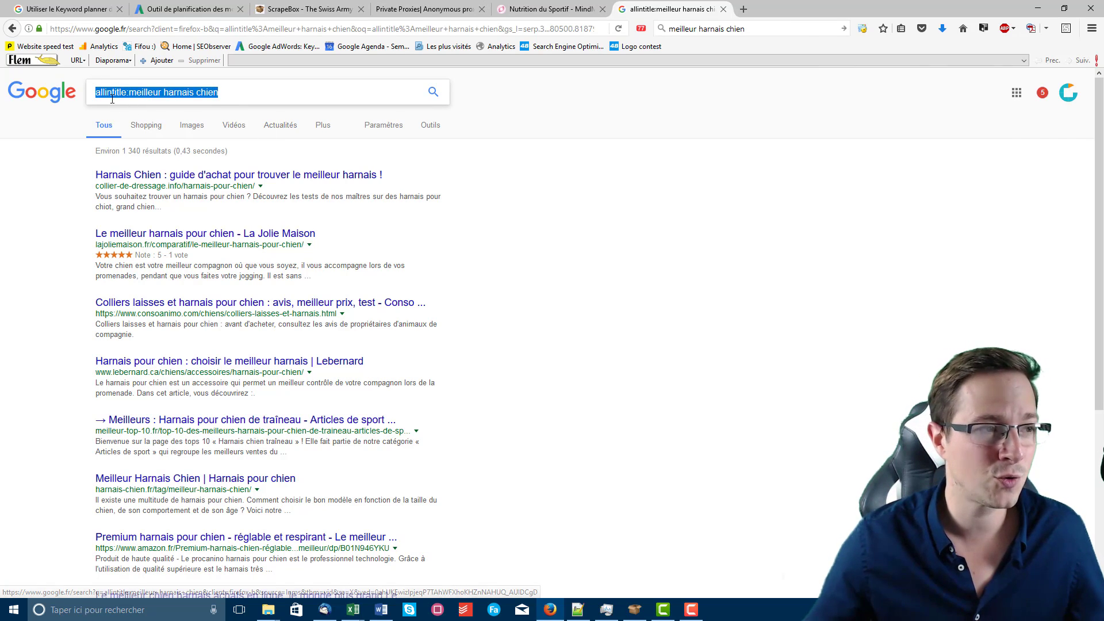
left_click(130, 92)
left_click_drag(129, 92, 78, 91)
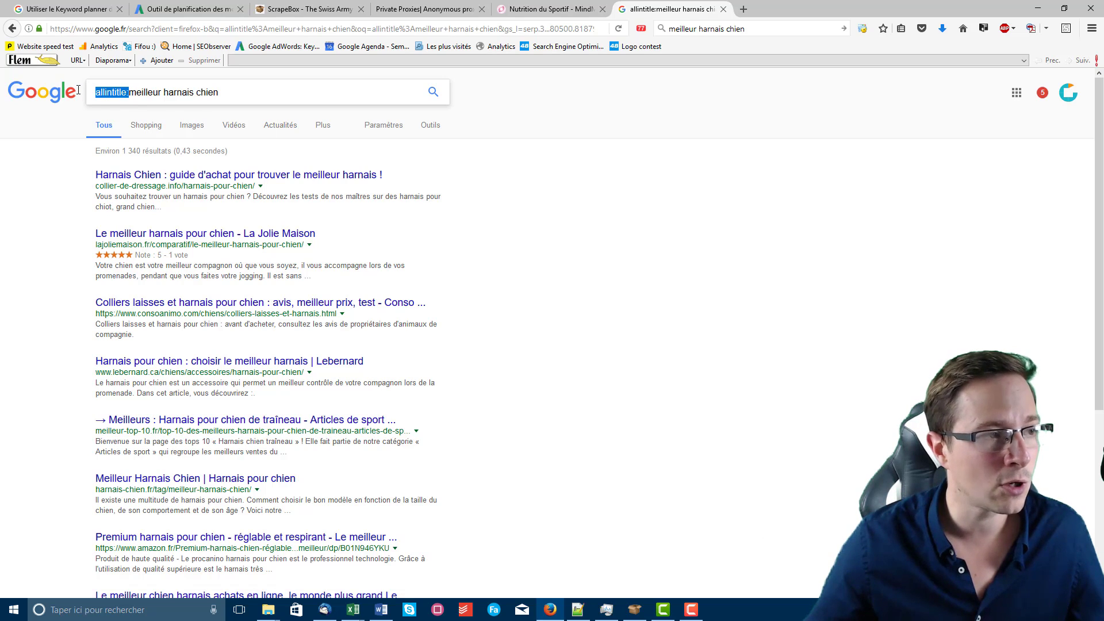
left_click(125, 93)
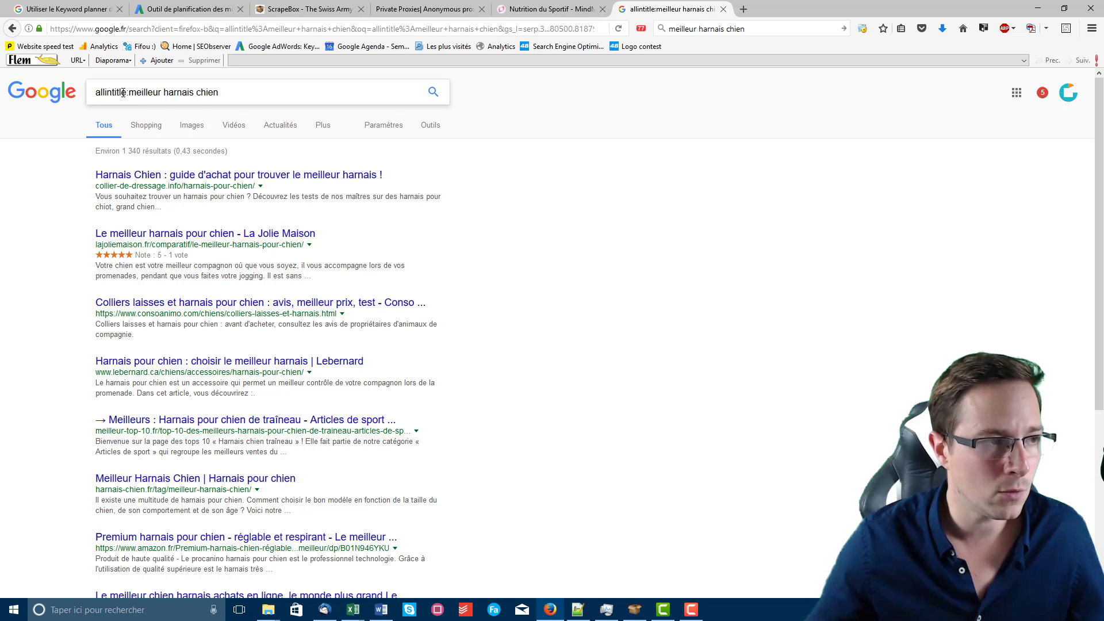
left_click_drag(130, 93, 88, 89)
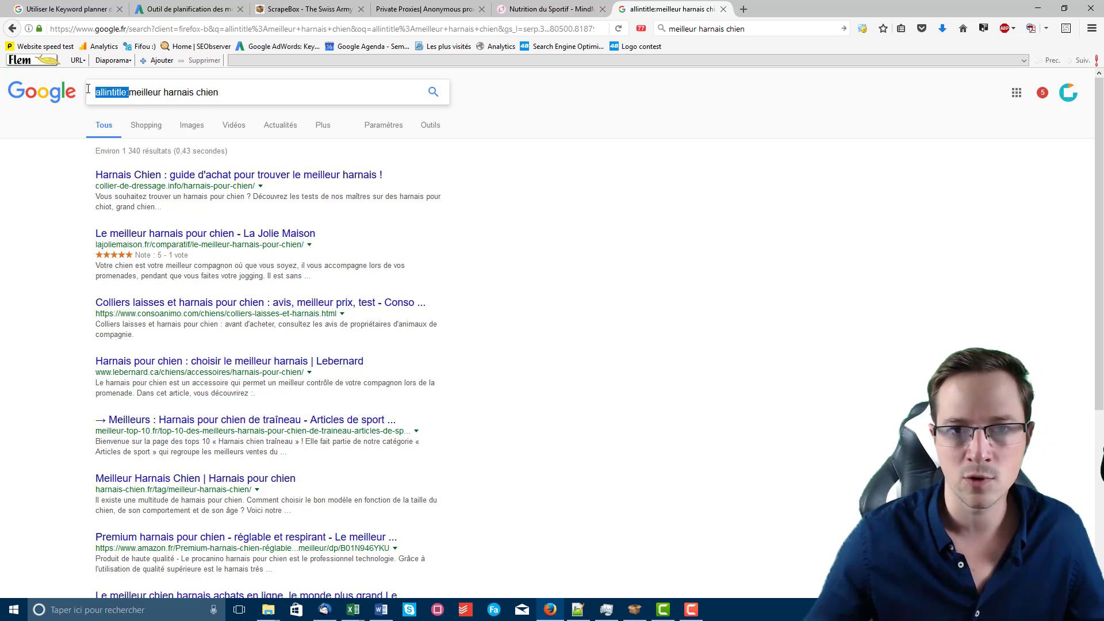
left_click(129, 92)
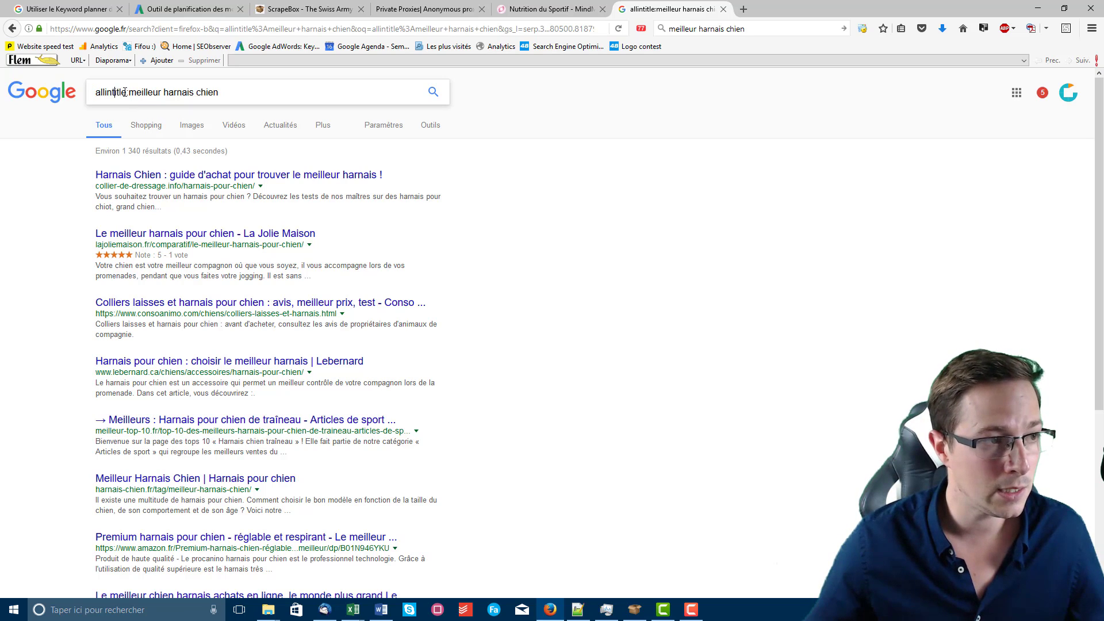
left_click_drag(128, 92, 84, 89)
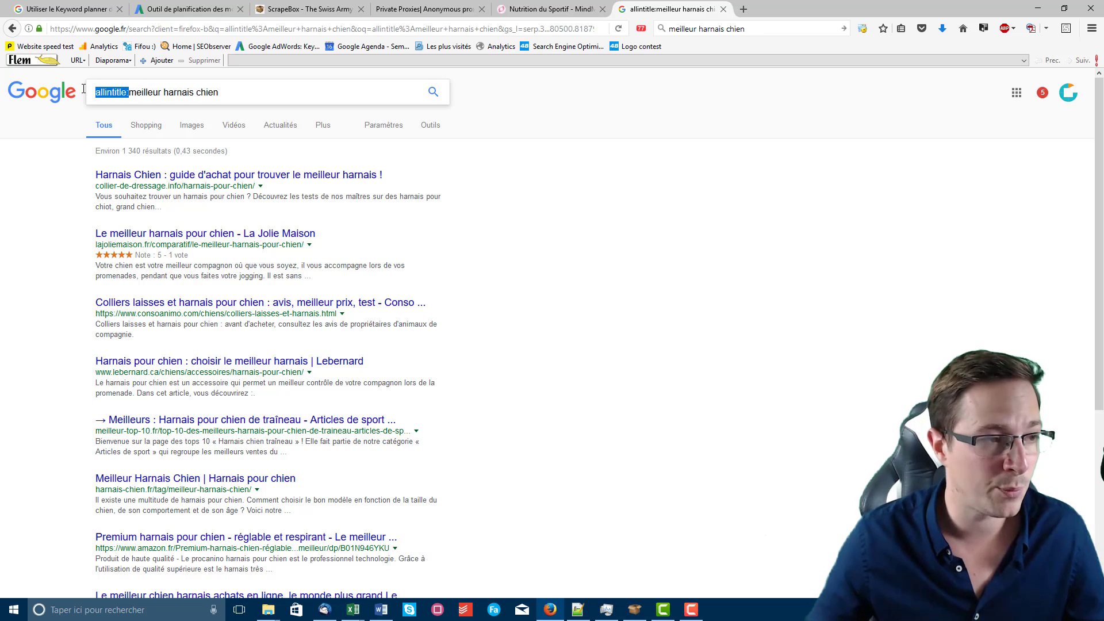
left_click(266, 98)
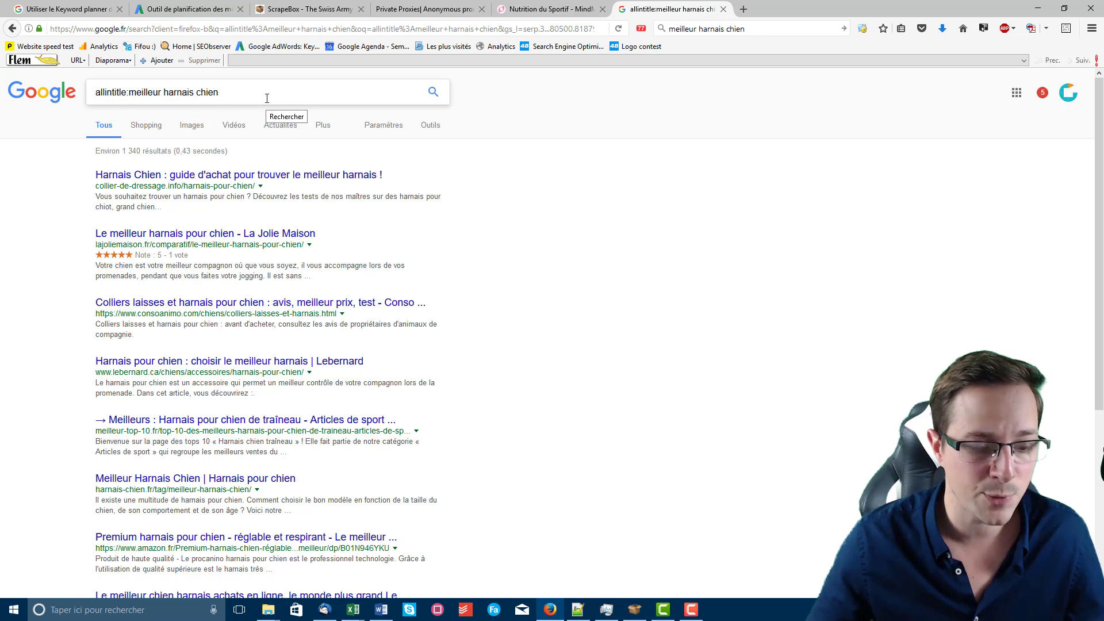
Step: Open the Dedicated proxies offers on BuyProxies.org and check the monthly price of the 10 Dedicated proxies plan
left_click(411, 9)
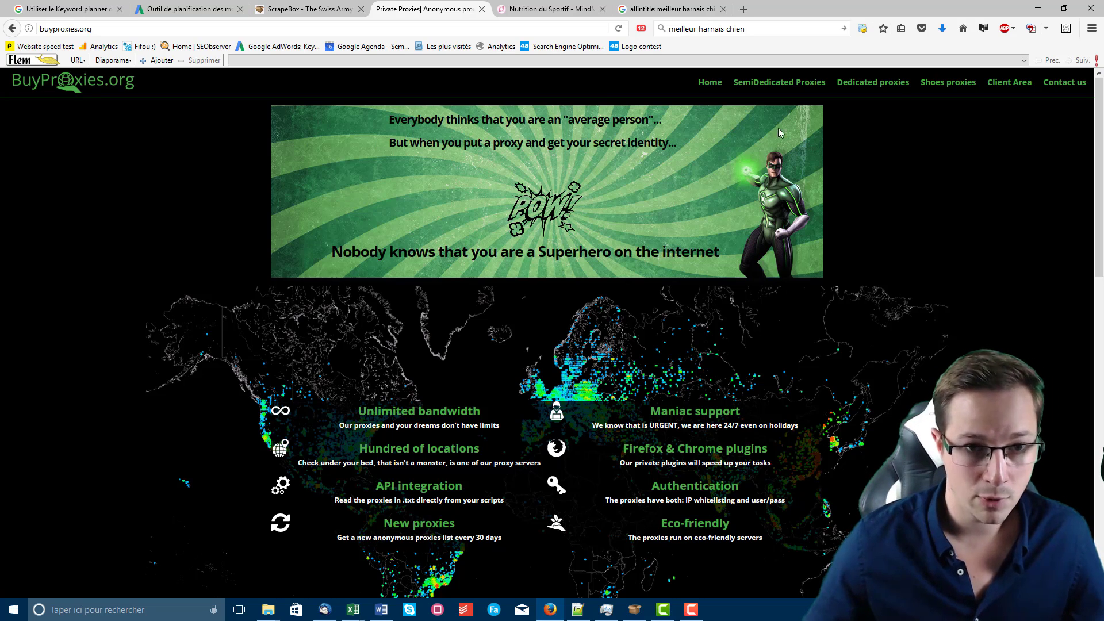
left_click(876, 87)
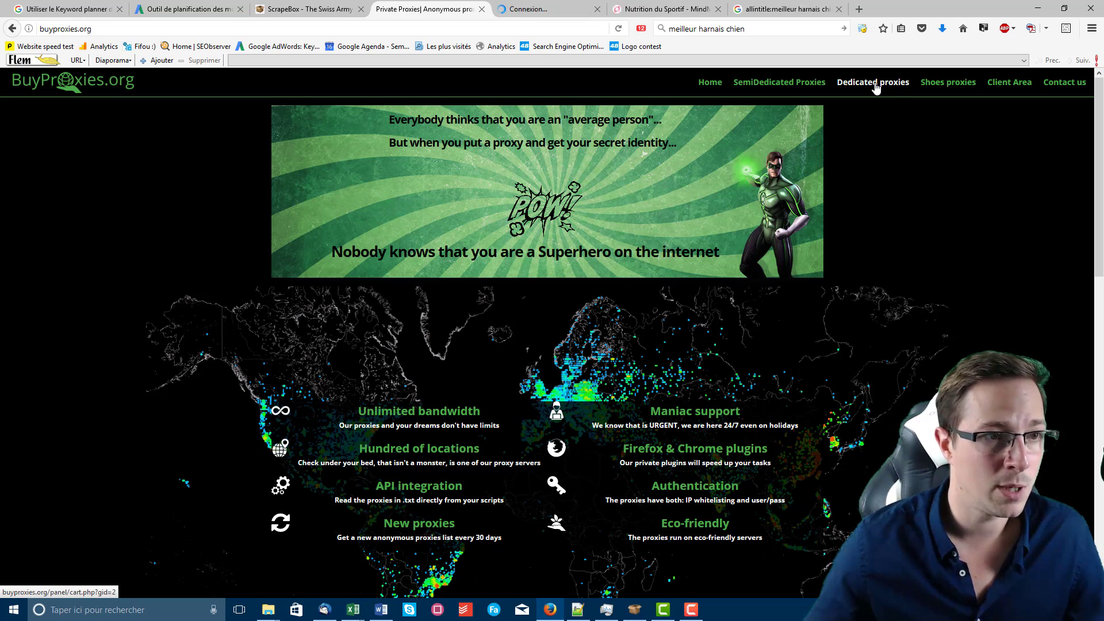
left_click(532, 7)
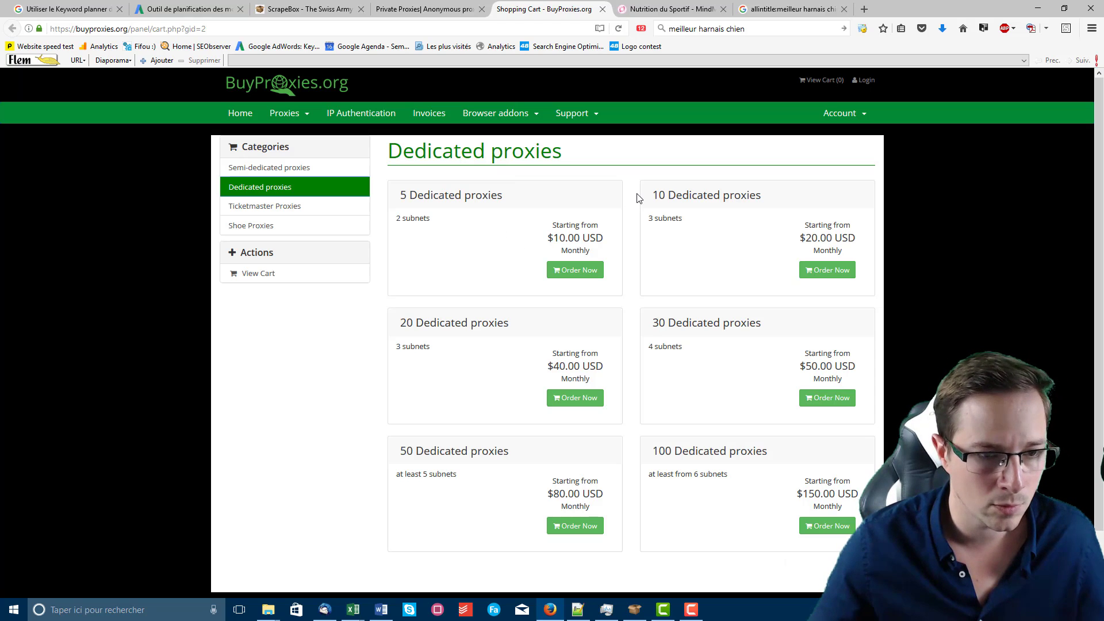
left_click_drag(653, 195, 689, 196)
left_click(713, 197)
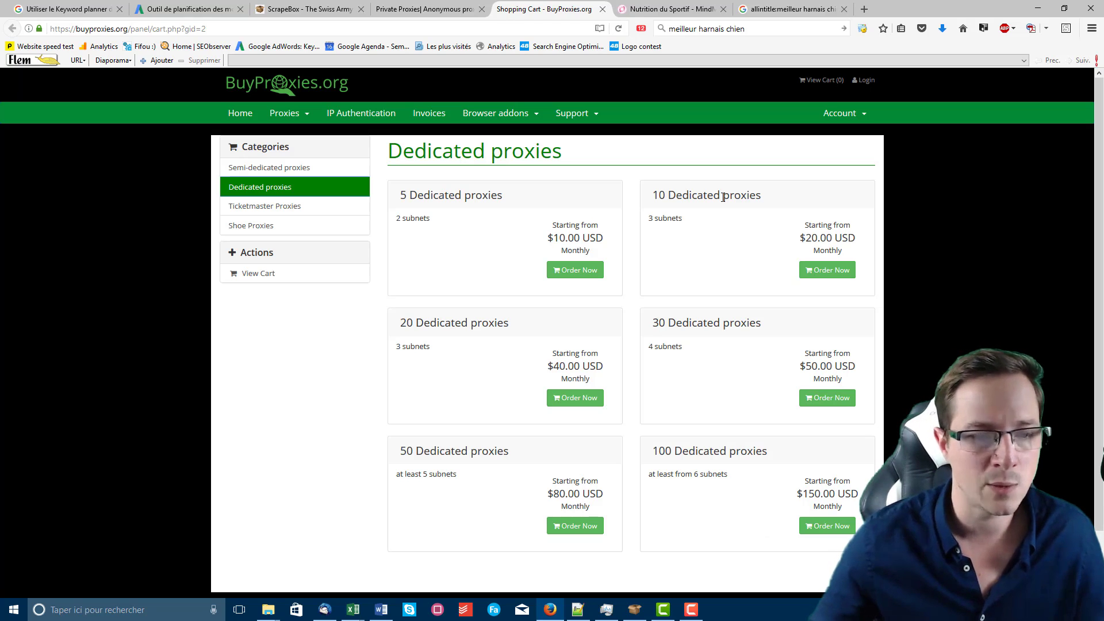
left_click_drag(800, 238, 865, 241)
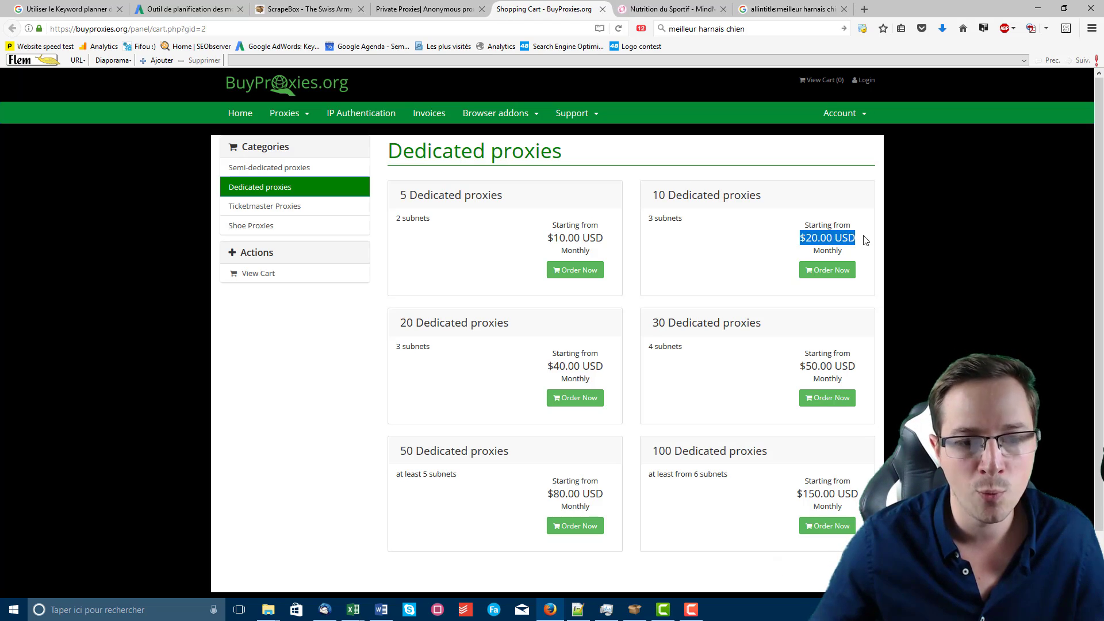
Step: Switch to the manteau-chien.xlsx workbook in Excel and examine the allintitle formulas, including the one in cell D2
left_click(816, 234)
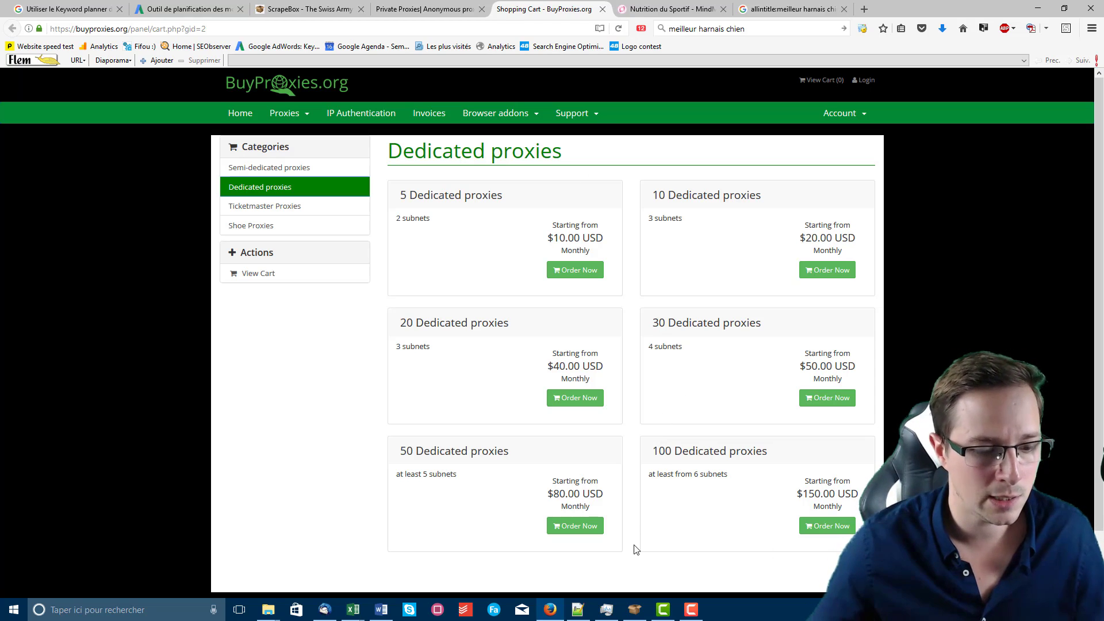
mouse_move(634, 616)
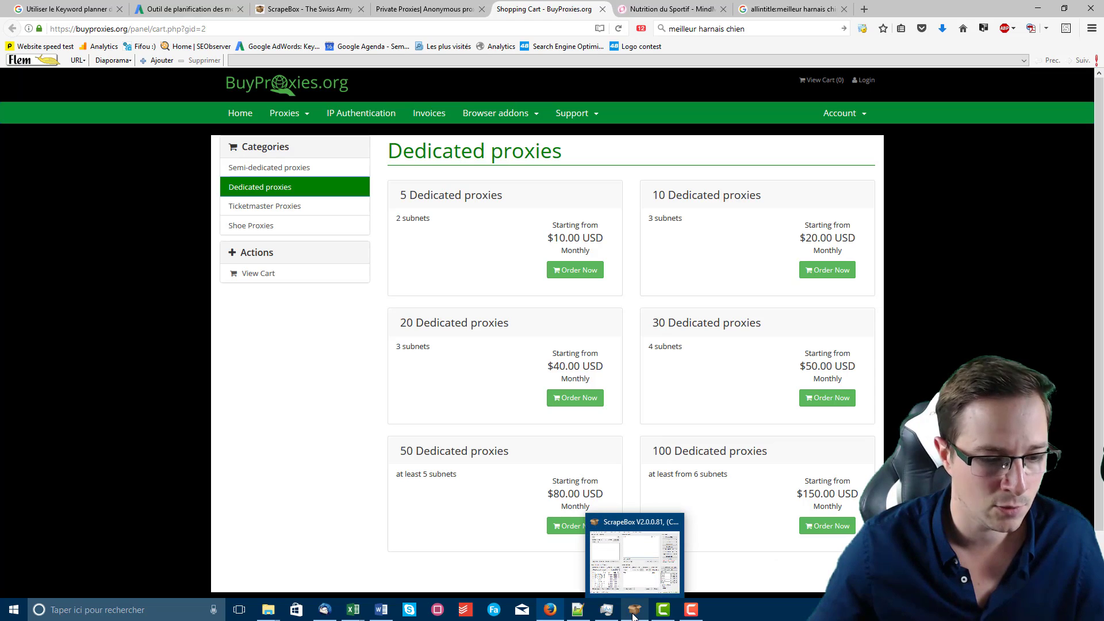
mouse_move(353, 610)
left_click(390, 555)
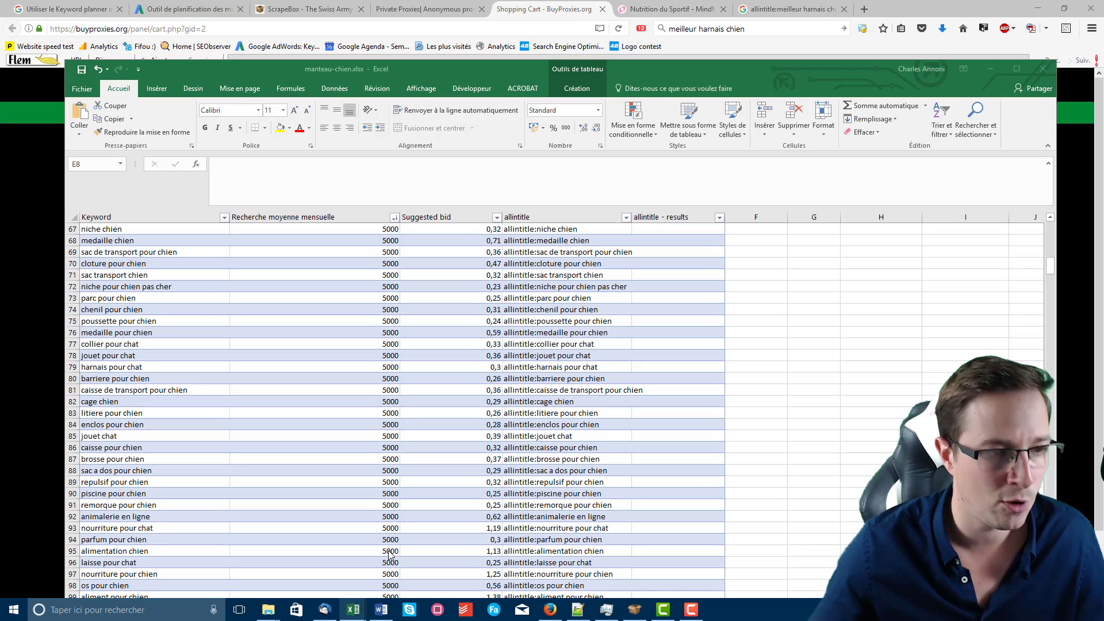
left_click(544, 240)
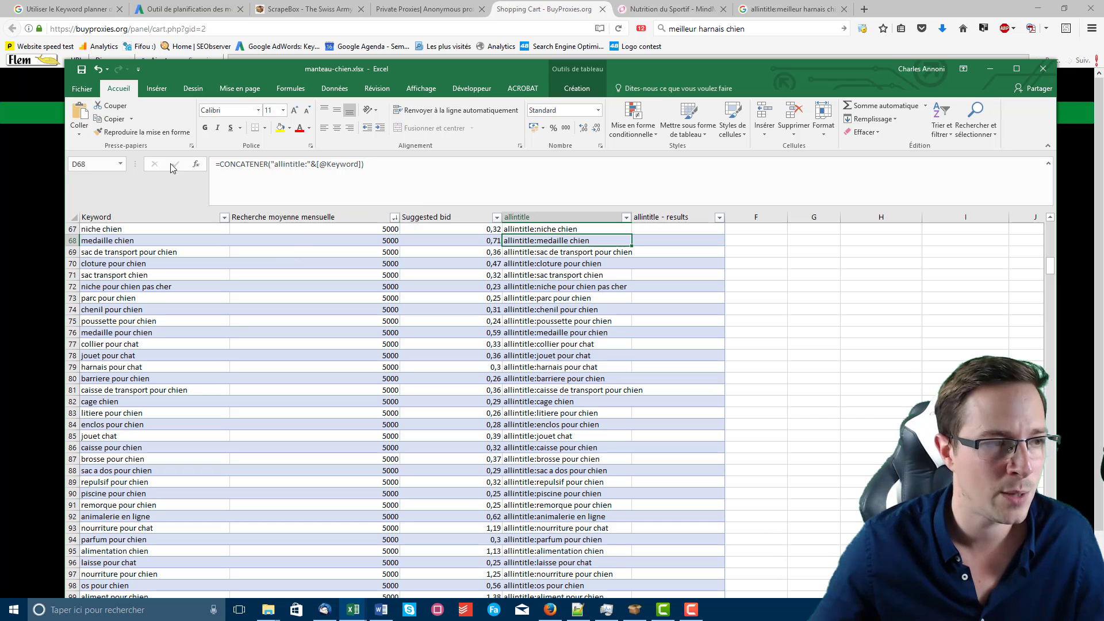
left_click(565, 253)
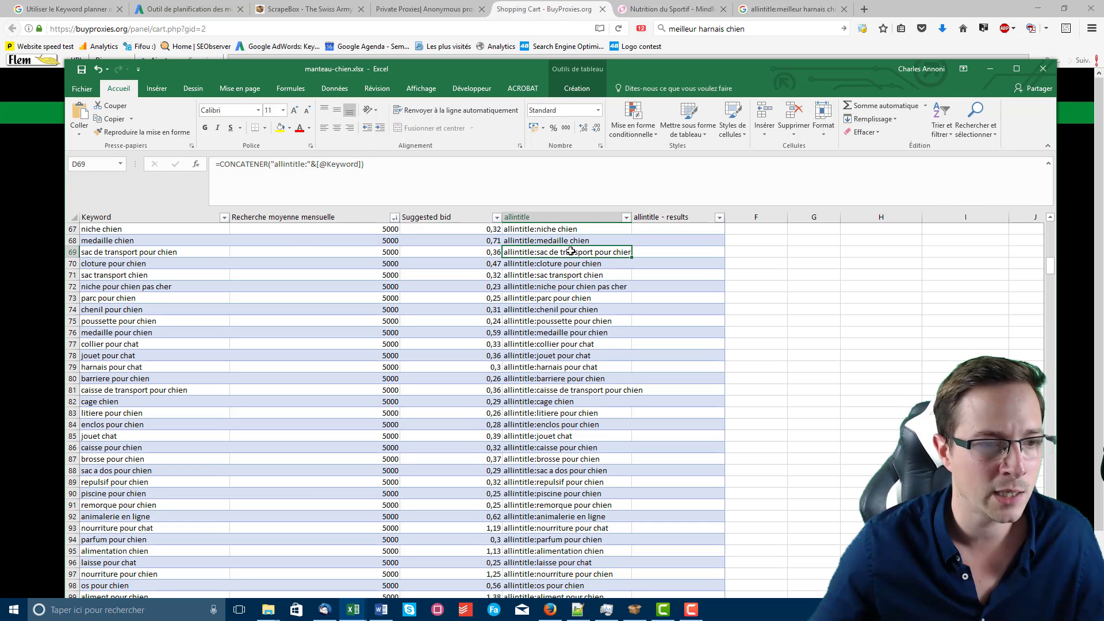
scroll(590, 303, "up", 7)
scroll(589, 303, "up", 15)
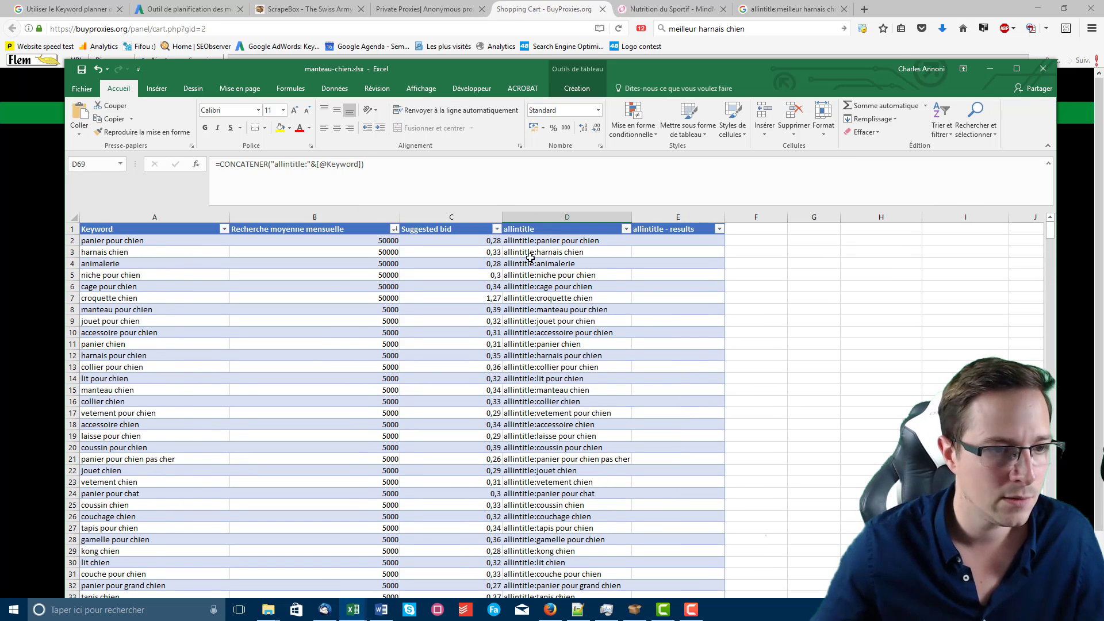
left_click(555, 240)
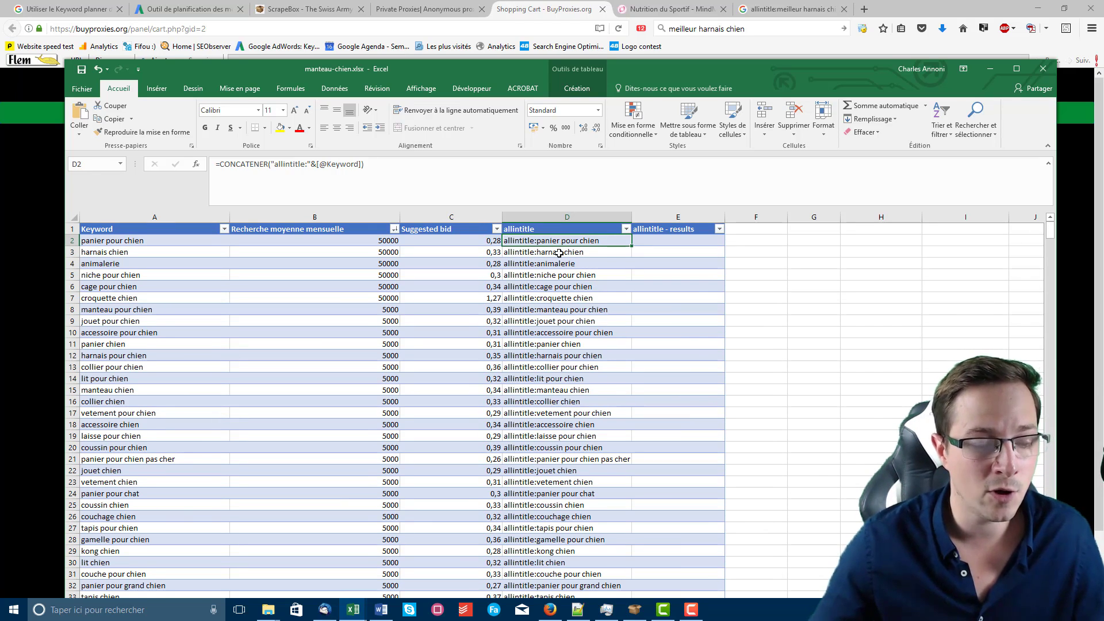
Step: Switch to the Google results in Firefox, search for "panier pour chien" and check the number of results
left_click(763, 4)
key("ctrl+a")
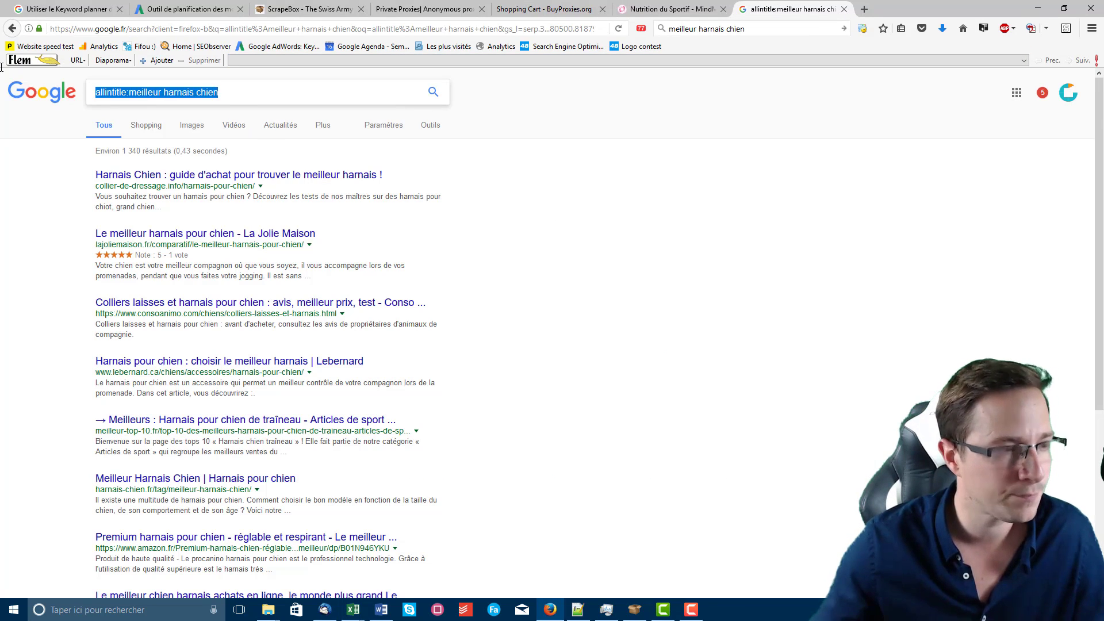
type("panier pour chien")
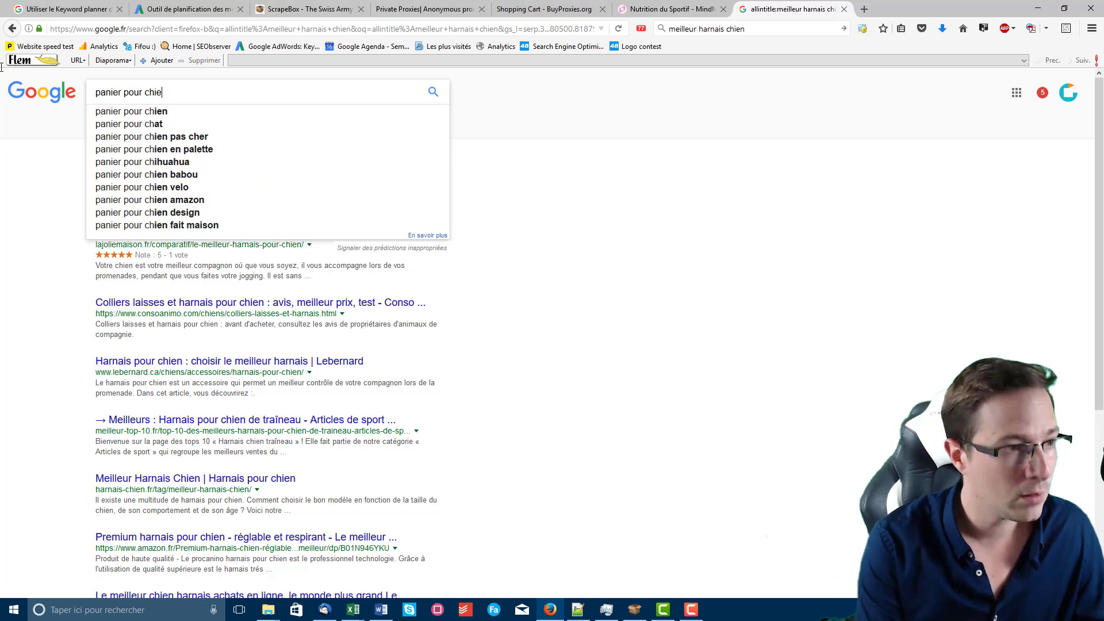
key("Return")
left_click_drag(116, 152, 164, 152)
left_click(164, 152)
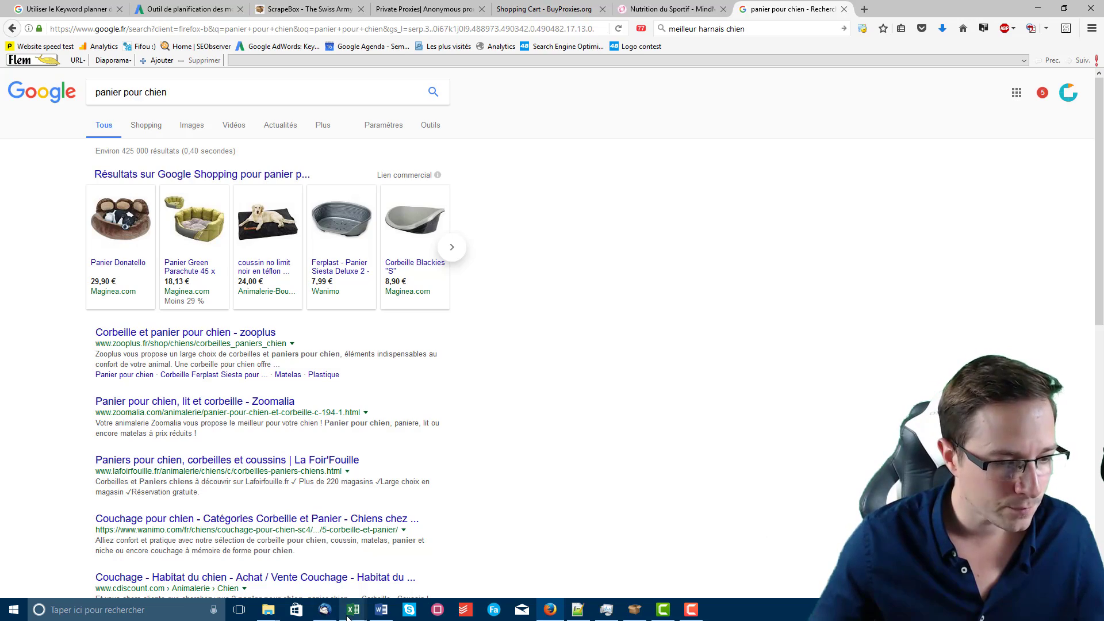
Step: Return to manteau-chien.xlsx in Excel and copy all allintitle queries from D2 to D705
mouse_move(353, 610)
left_click(411, 552)
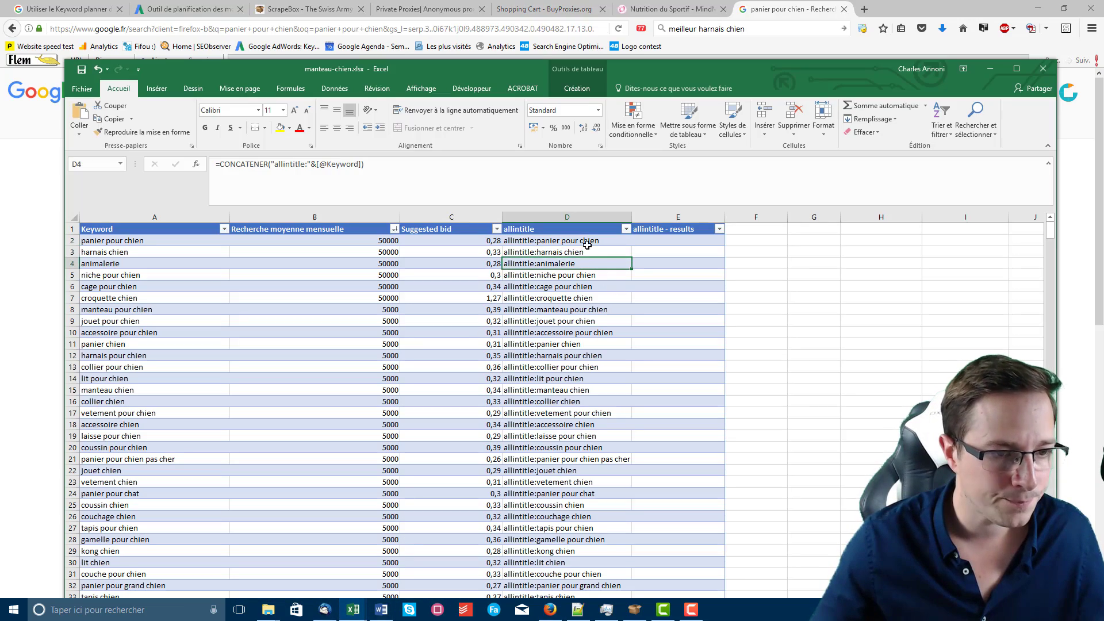
left_click_drag(588, 242, 567, 584)
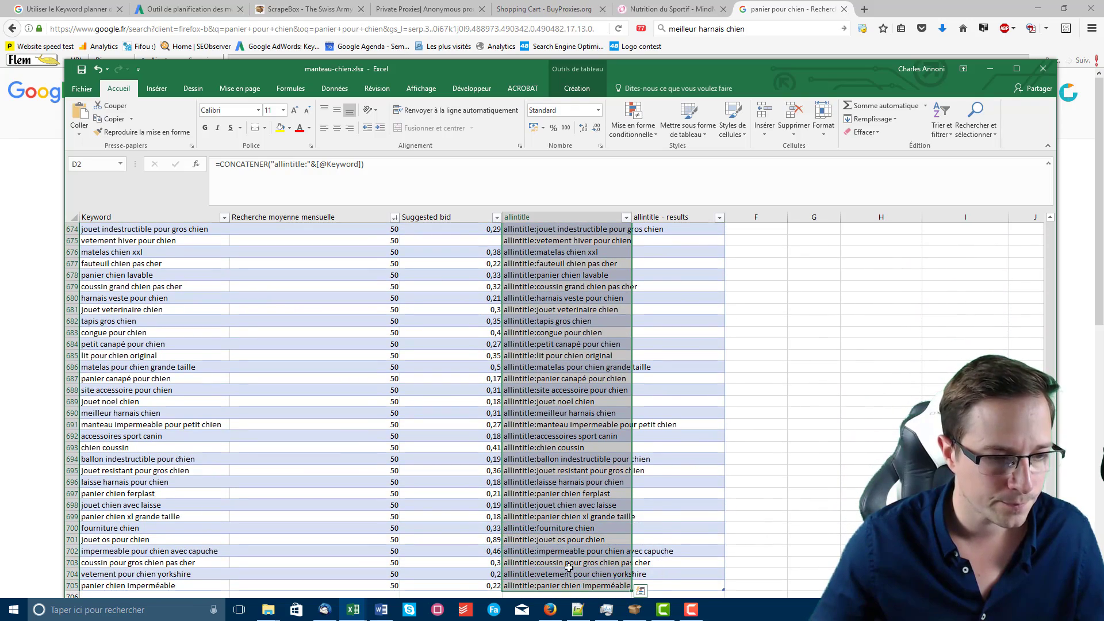
key("ctrl+c")
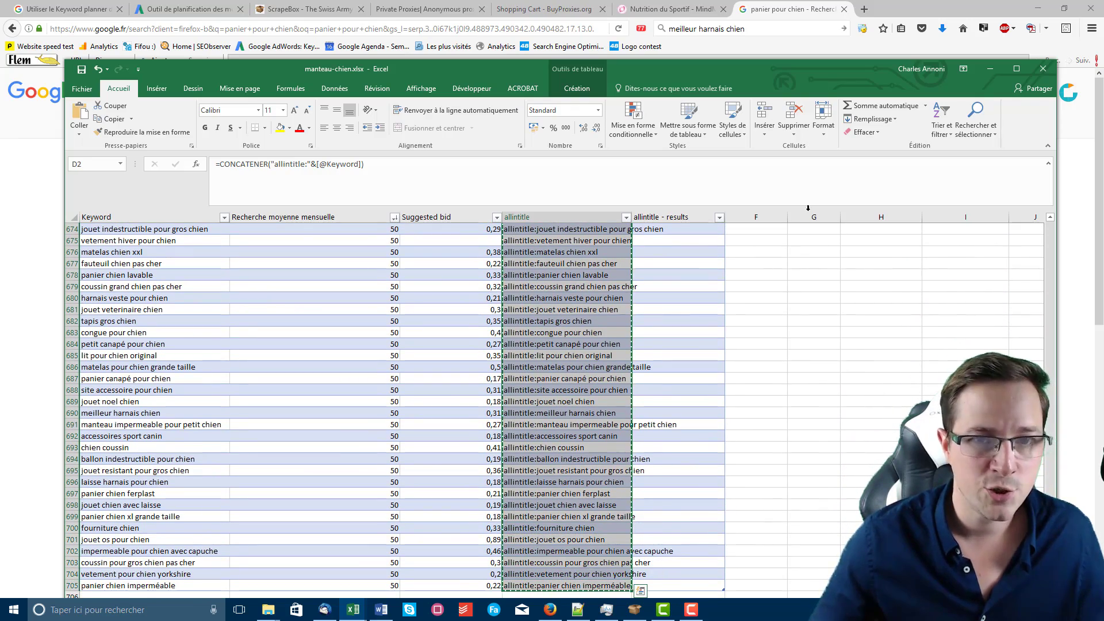
Step: Reveal the desktop, open kw.txt in Notepad and look over its allintitle list from the beginning
left_click(1027, 9)
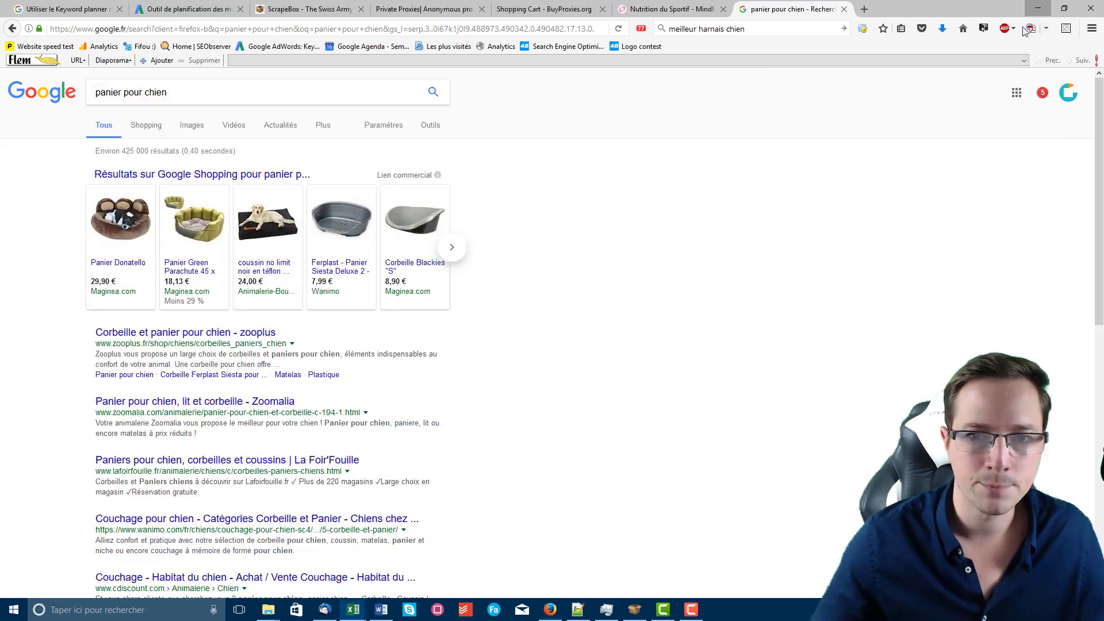
left_click(1038, 9)
left_click(990, 68)
left_click(888, 34)
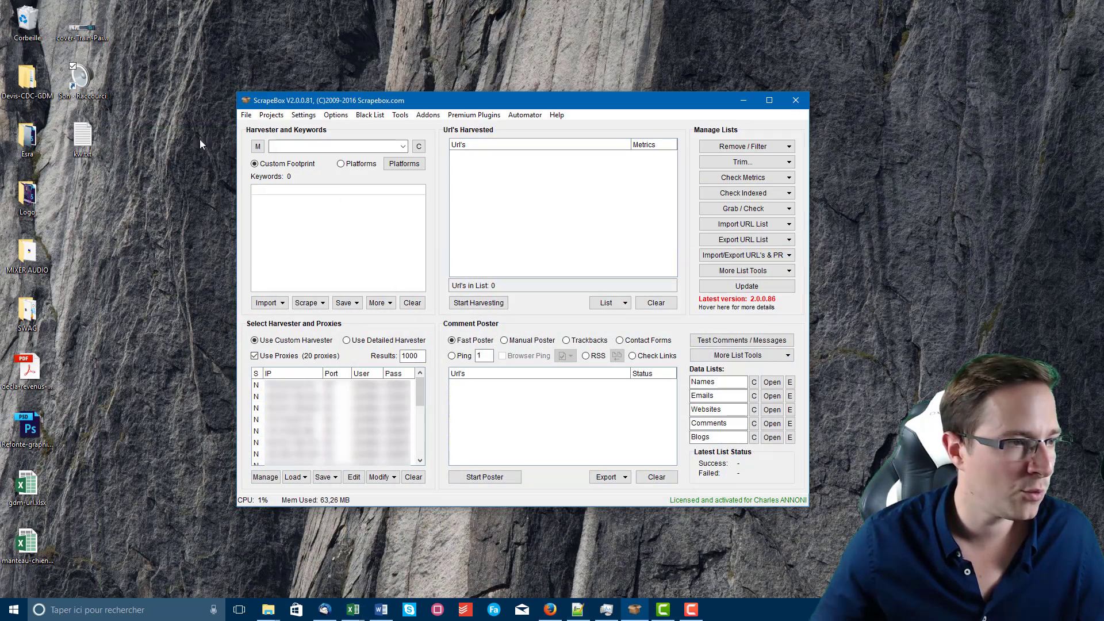
double_click(84, 139)
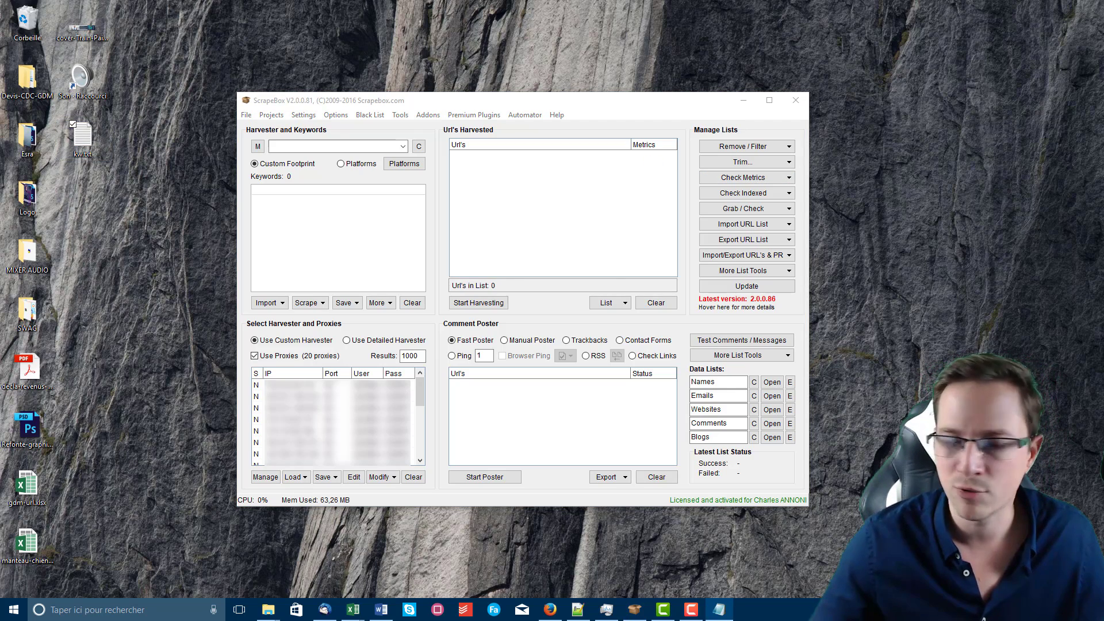
scroll(481, 341, "down", 15)
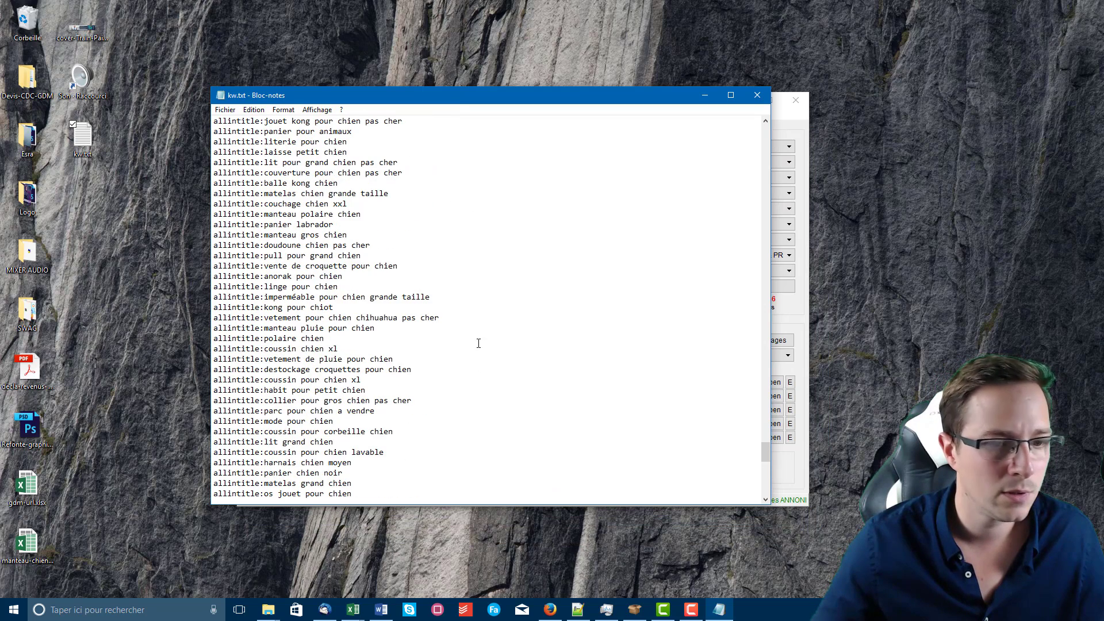
left_click_drag(766, 451, 765, 134)
left_click(665, 247)
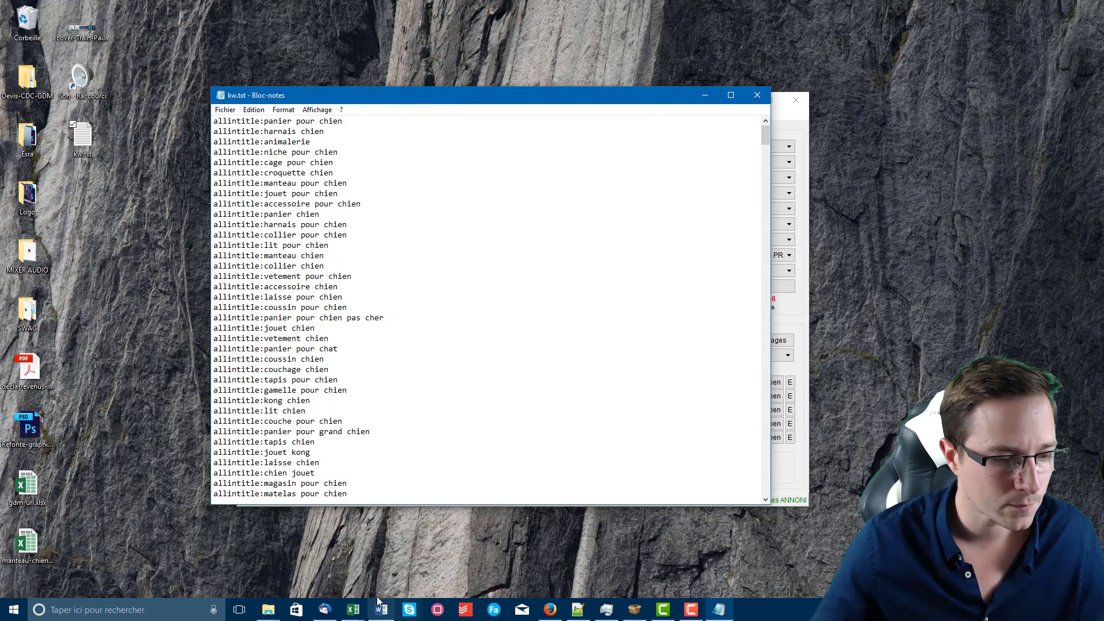
Step: In the manteau-chien.xlsx table, delete rows 114 to 705, keeping only keywords with at least 5000 average monthly searches
mouse_move(353, 610)
left_click(415, 553)
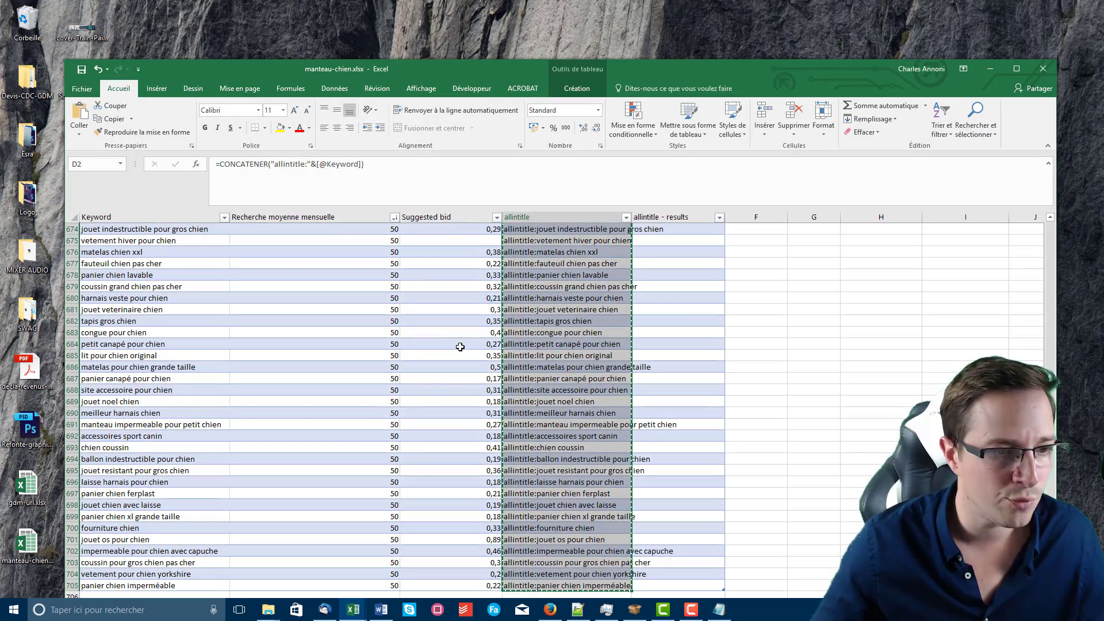
left_click(423, 355)
scroll(471, 454, "up", 2)
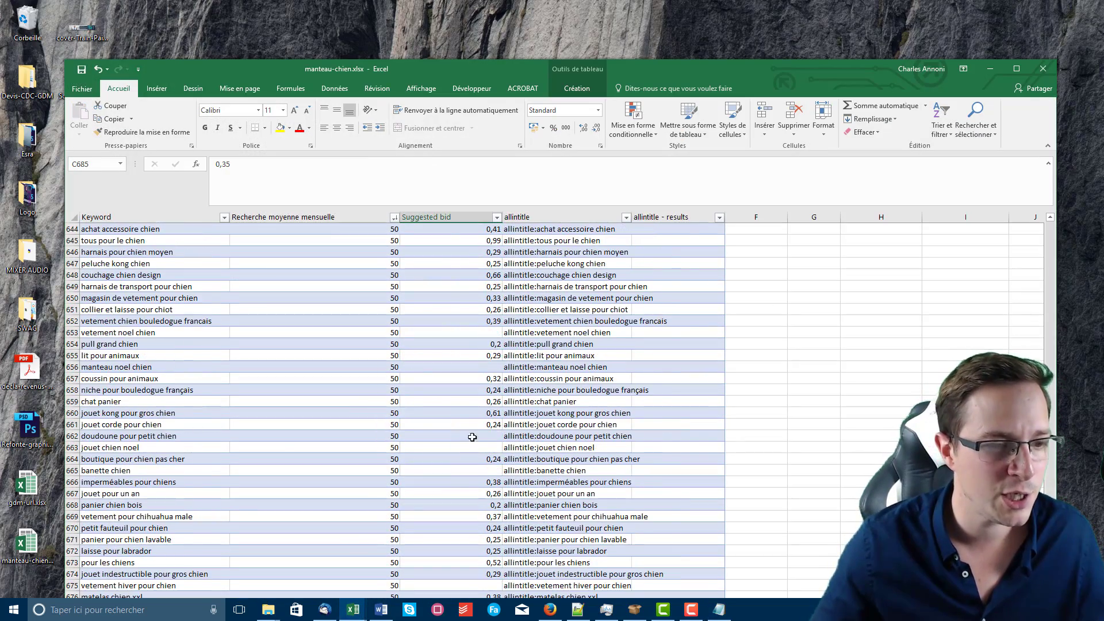
scroll(469, 437, "down", 12)
scroll(471, 422, "up", 3)
scroll(576, 352, "up", 2)
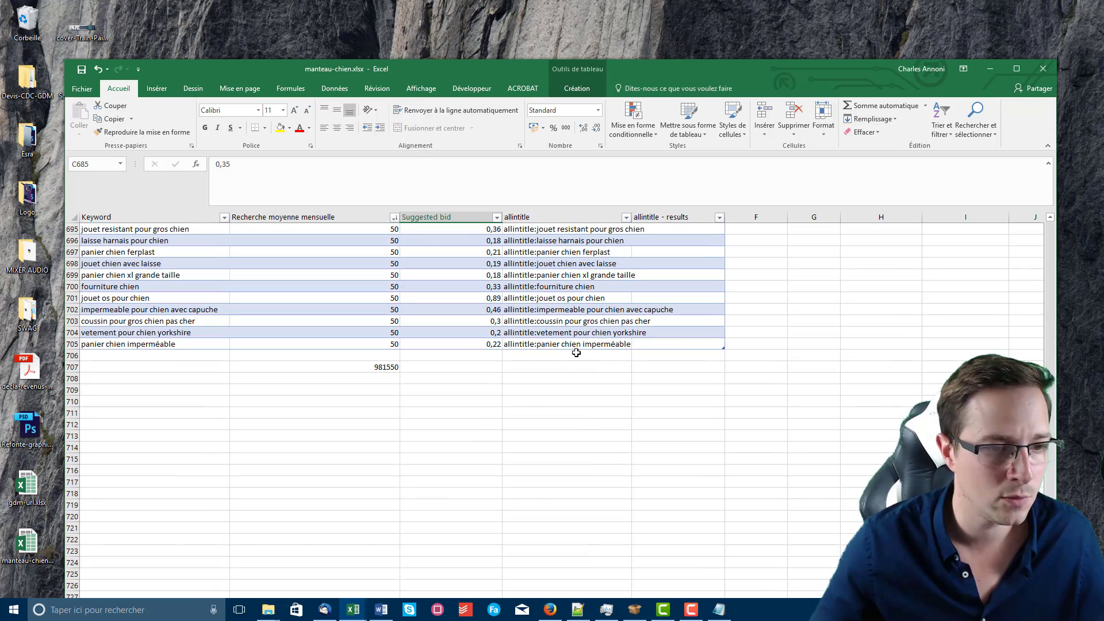
left_click_drag(678, 344, 167, 474)
right_click(166, 474)
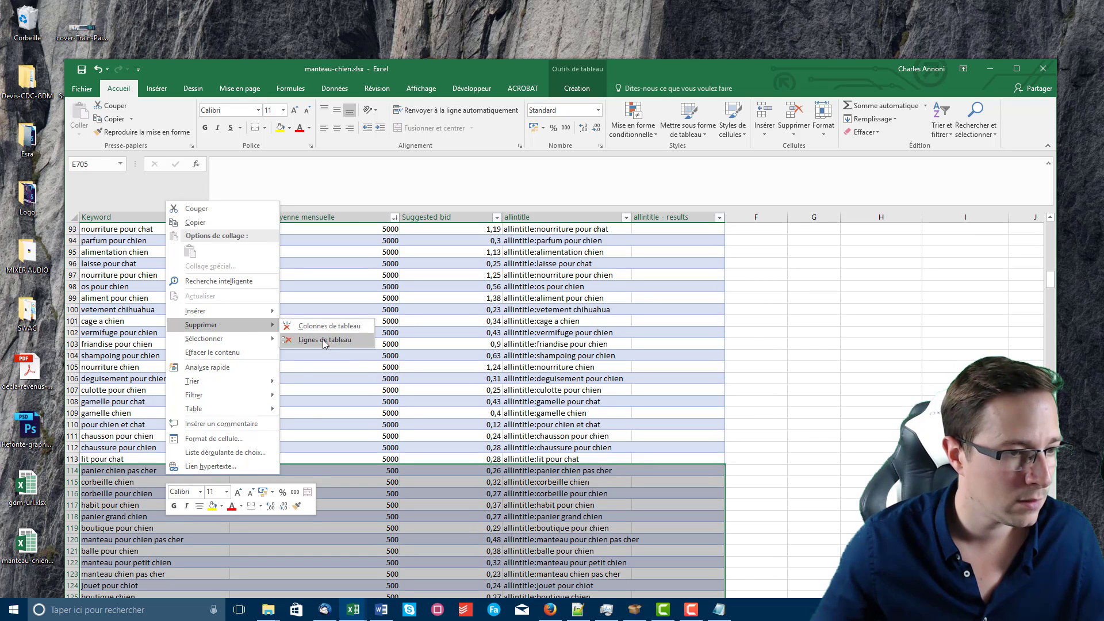
left_click(322, 344)
Step: Check the shortened keyword table and copy its allintitle queries from D2 to D113
scroll(468, 357, "down", 10)
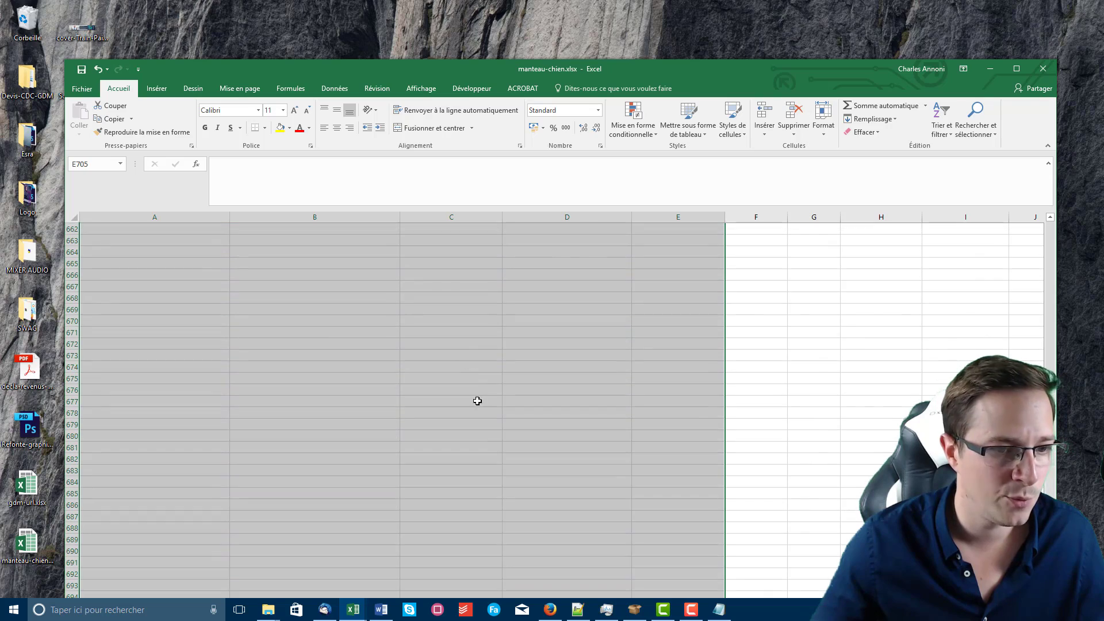
scroll(473, 242, "up", 20)
scroll(485, 375, "down", 20)
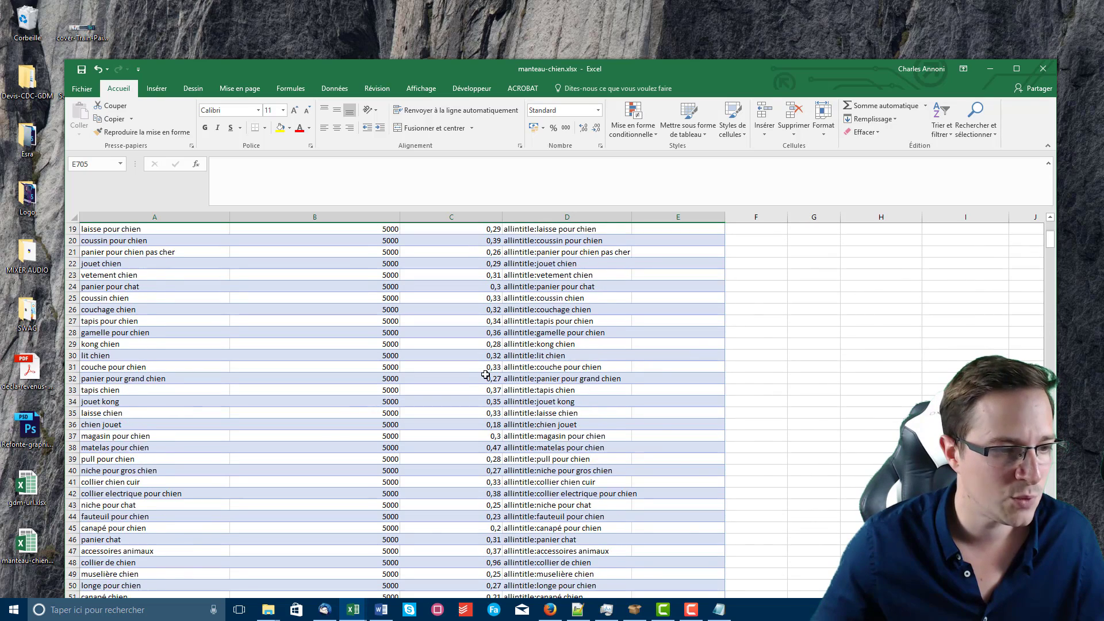
scroll(486, 375, "down", 11)
left_click(538, 400)
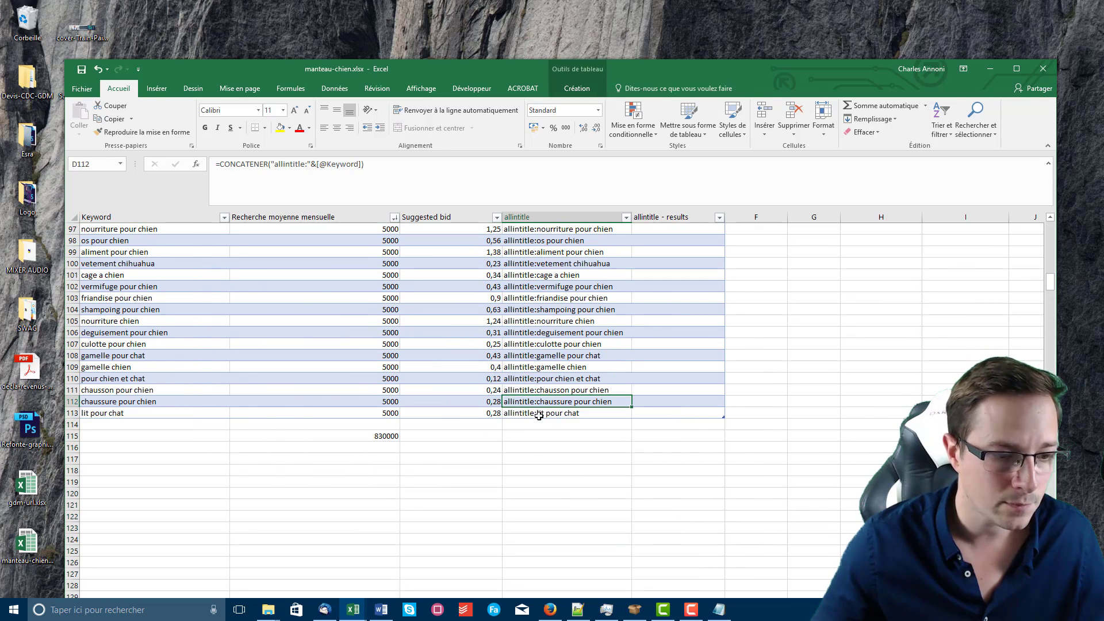
left_click_drag(531, 413, 558, 242)
key("ctrl+c")
scroll(504, 321, "down", 20)
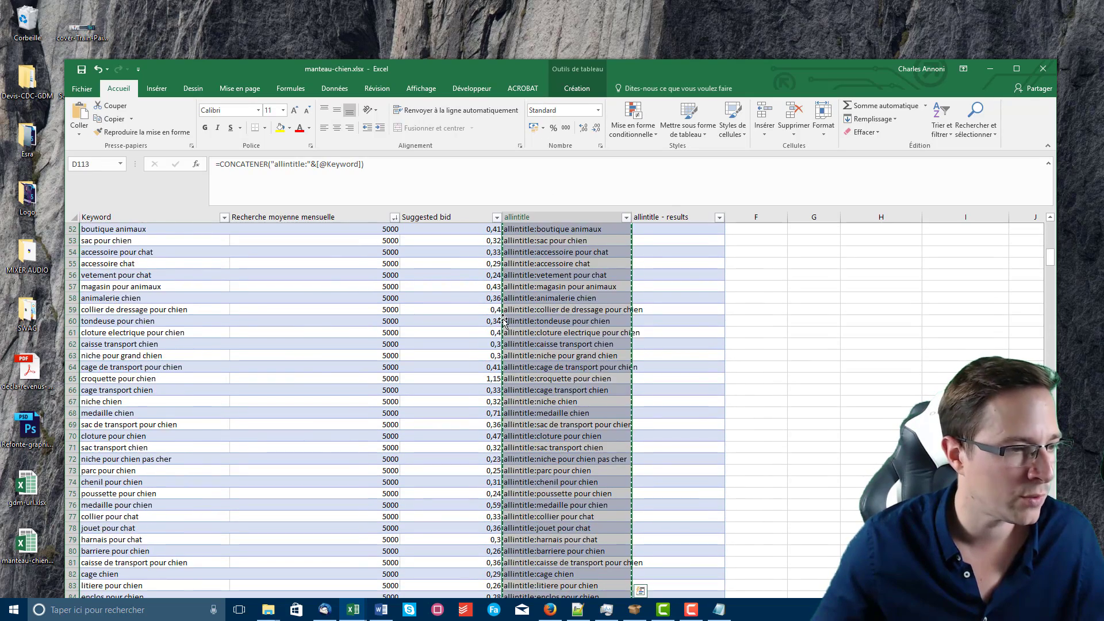
scroll(504, 321, "down", 1)
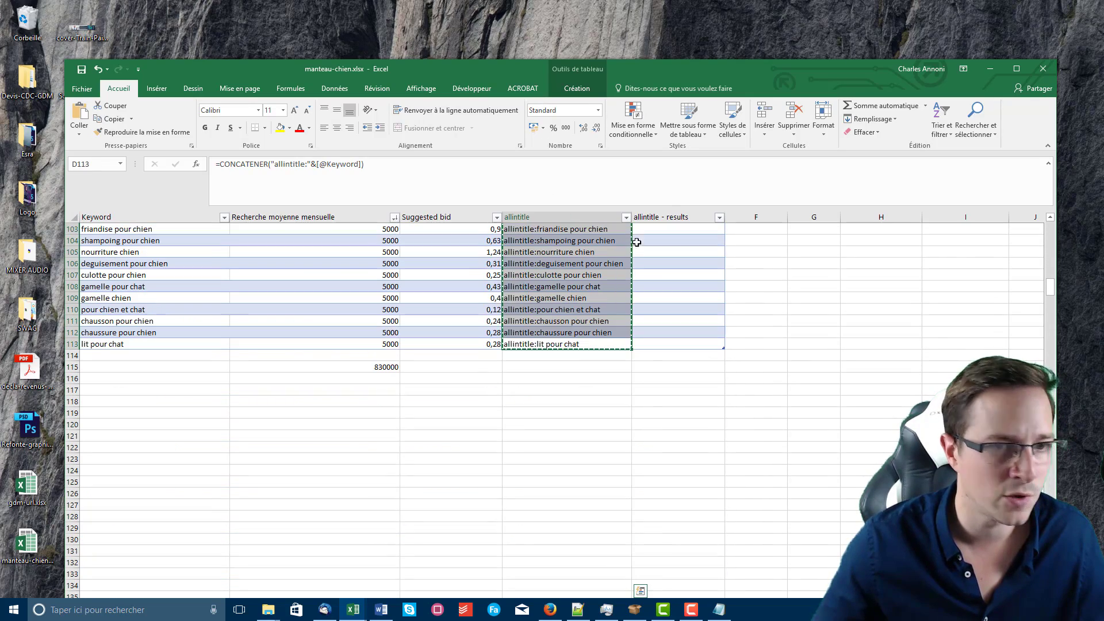
Step: Replace the entire contents of kw.txt with the copied allintitle queries, review the list and put the Notepad window away
left_click(989, 70)
key("ctrl+a")
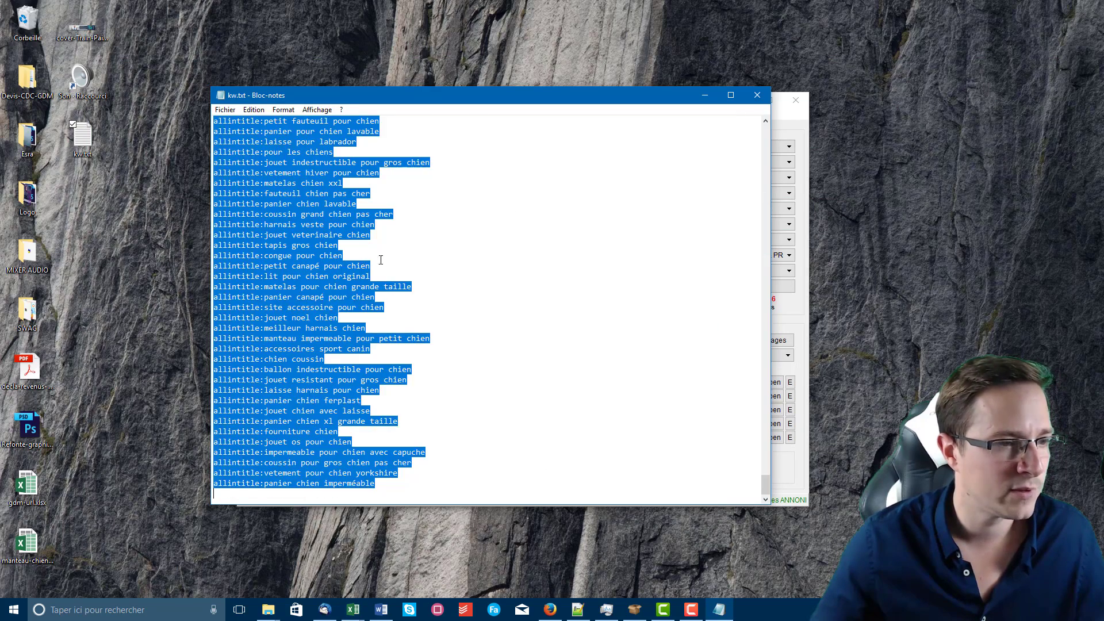
key("ctrl+v")
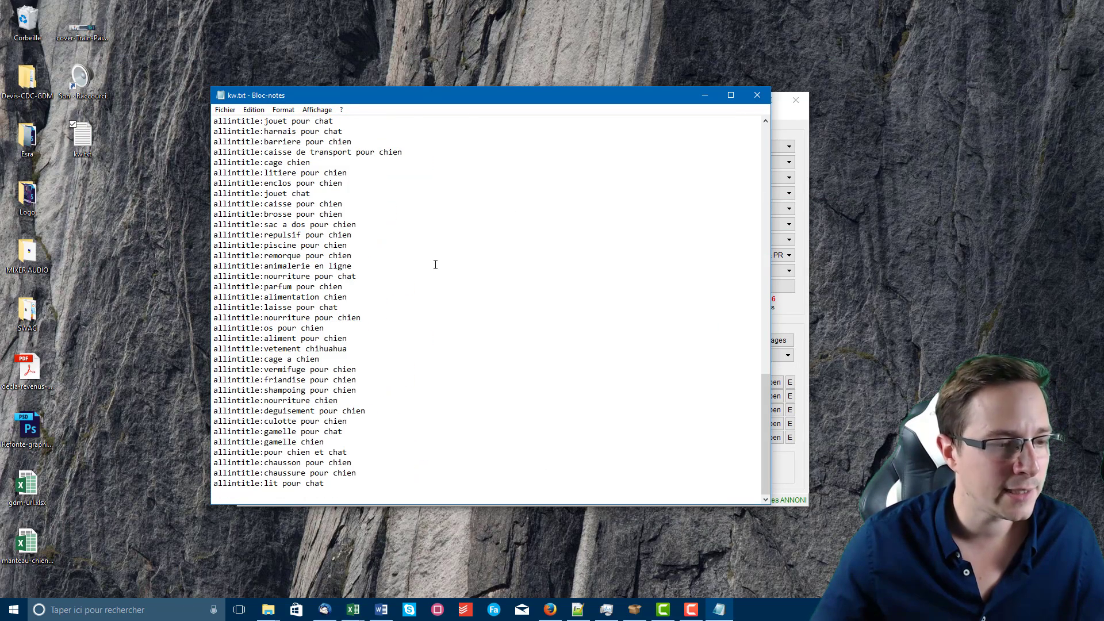
scroll(436, 265, "up", 8)
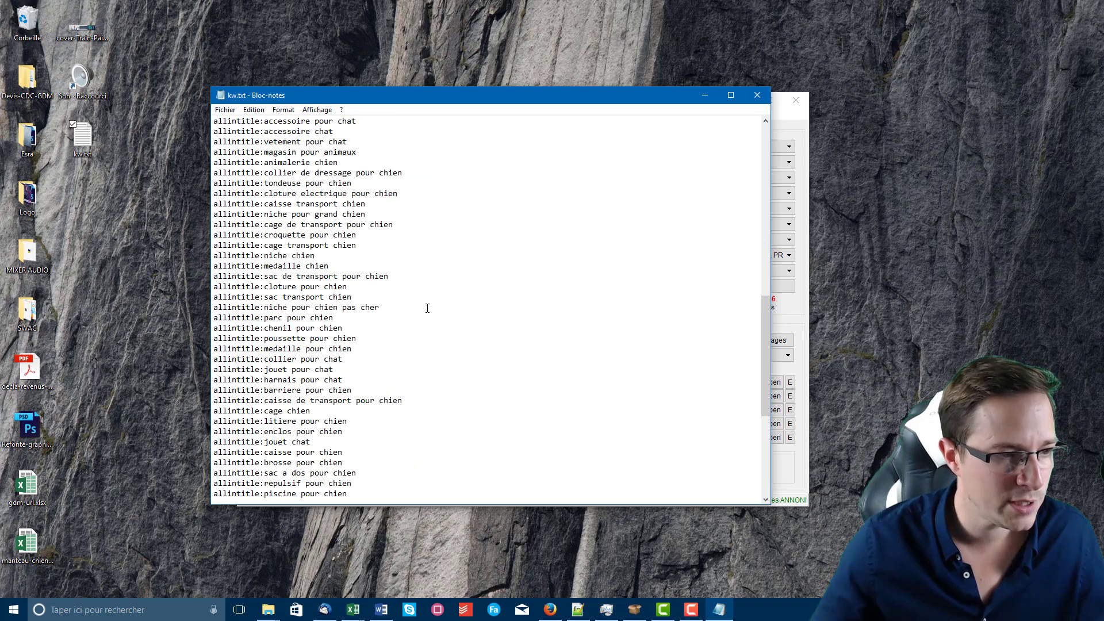
left_click(705, 96)
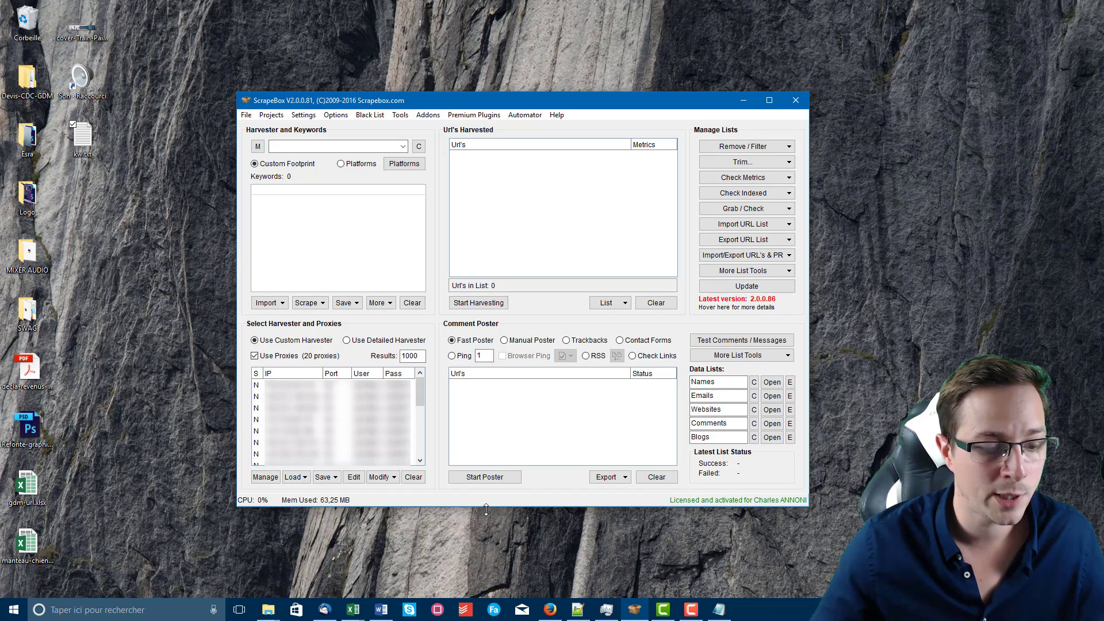
Step: Switch to Firefox, review the ScrapeBox purchase page and view the dedicated proxies offers on BuyProxies.org
mouse_move(640, 617)
left_click(627, 535)
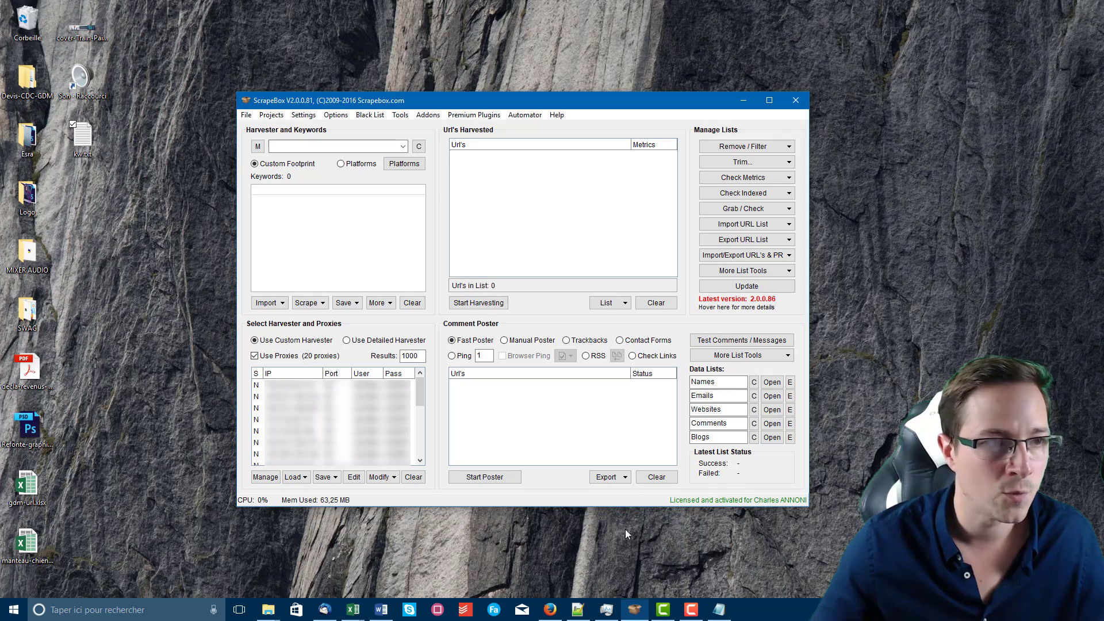
left_click(552, 614)
left_click(311, 7)
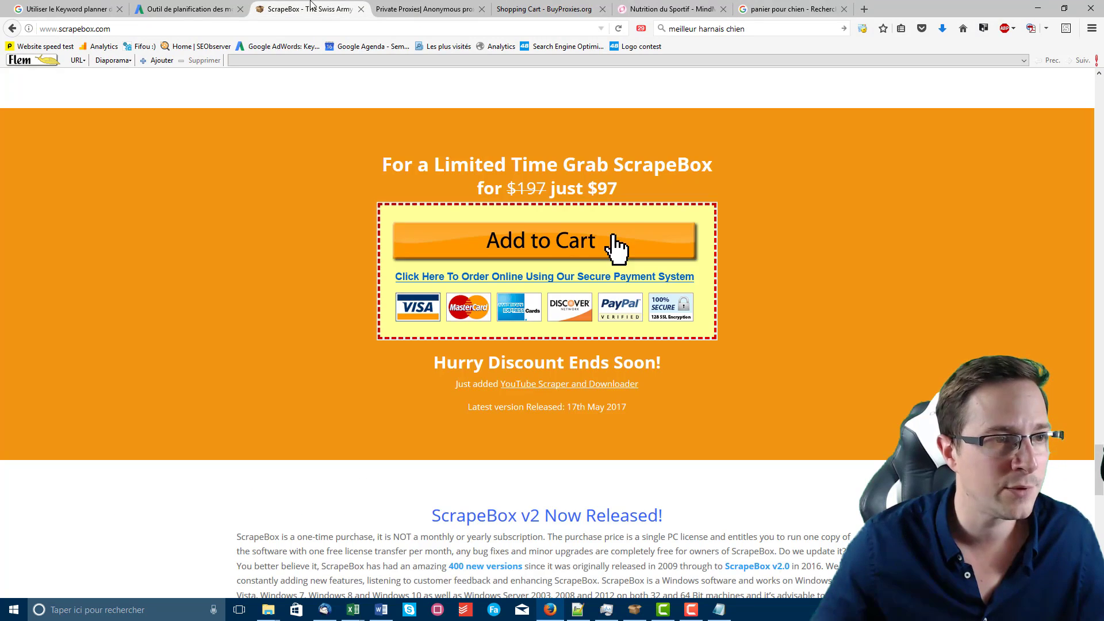
scroll(287, 240, "up", 15)
left_click(425, 8)
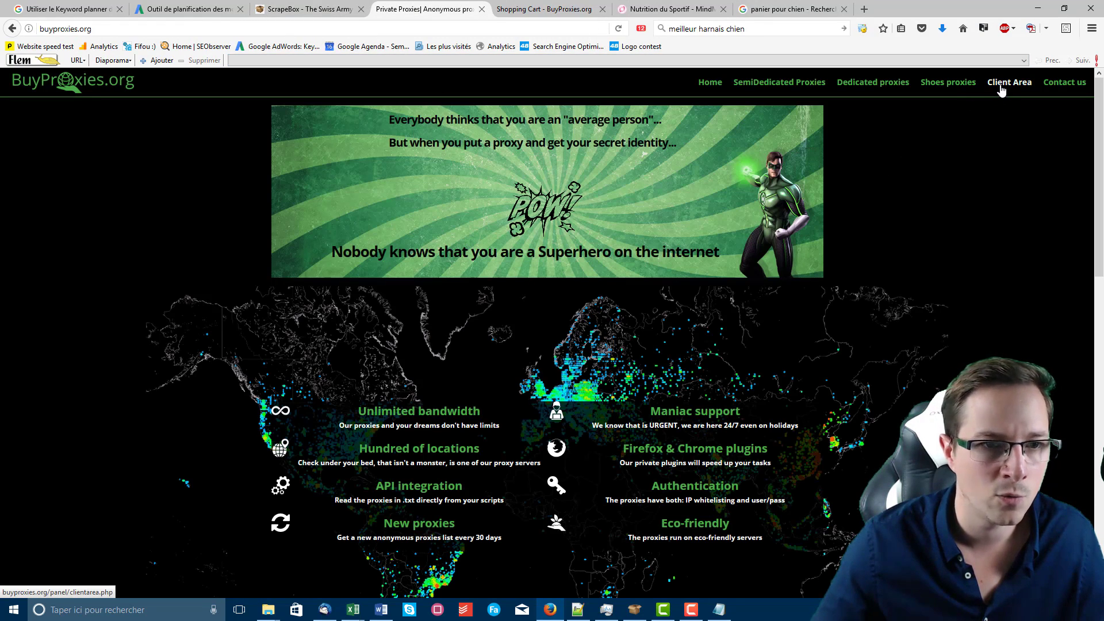
left_click(854, 83)
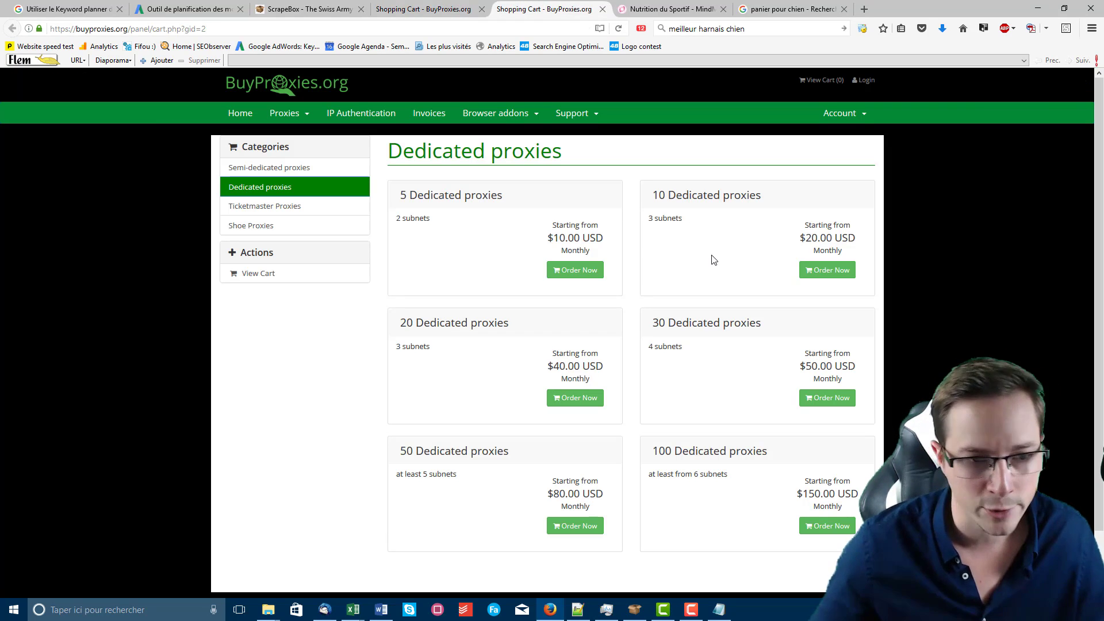
Step: View the order configuration for 10 Dedicated proxies, and switch to ScrapeBox to open its proxy manager
left_click(821, 275)
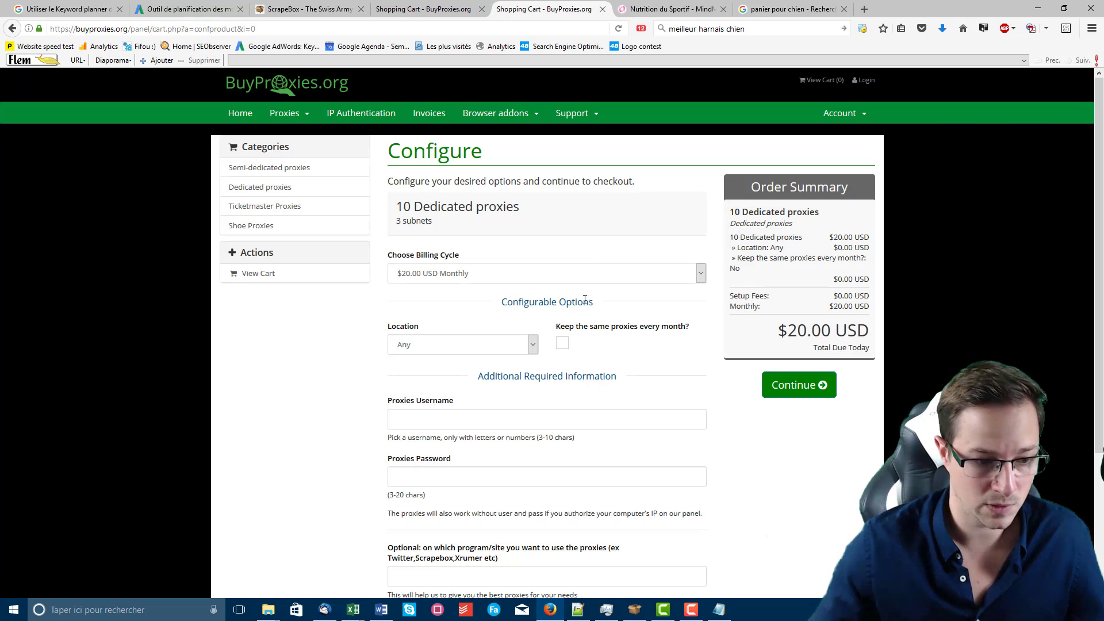
left_click(634, 608)
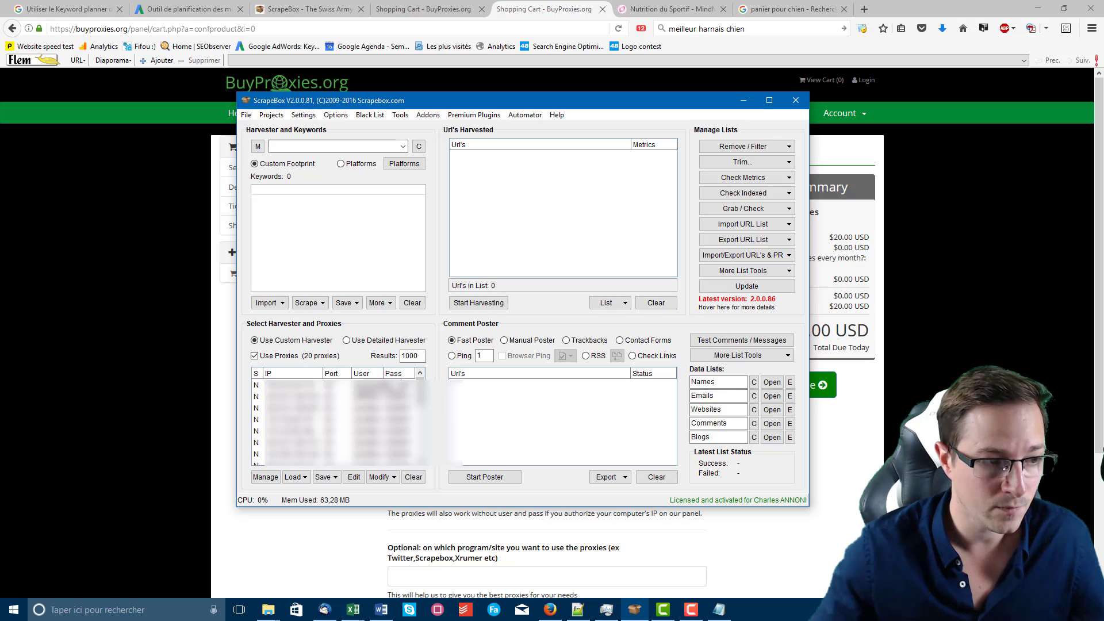
left_click(265, 477)
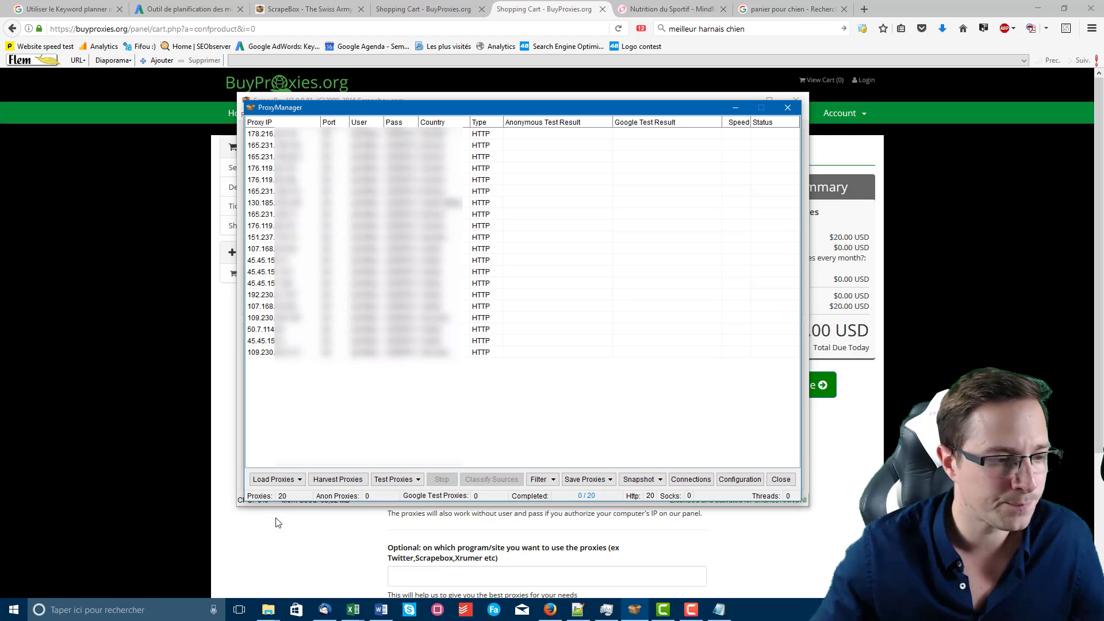
Step: Review the options for loading proxies and look at the kw.txt list as an example of a one-entry-per-line file
left_click(297, 480)
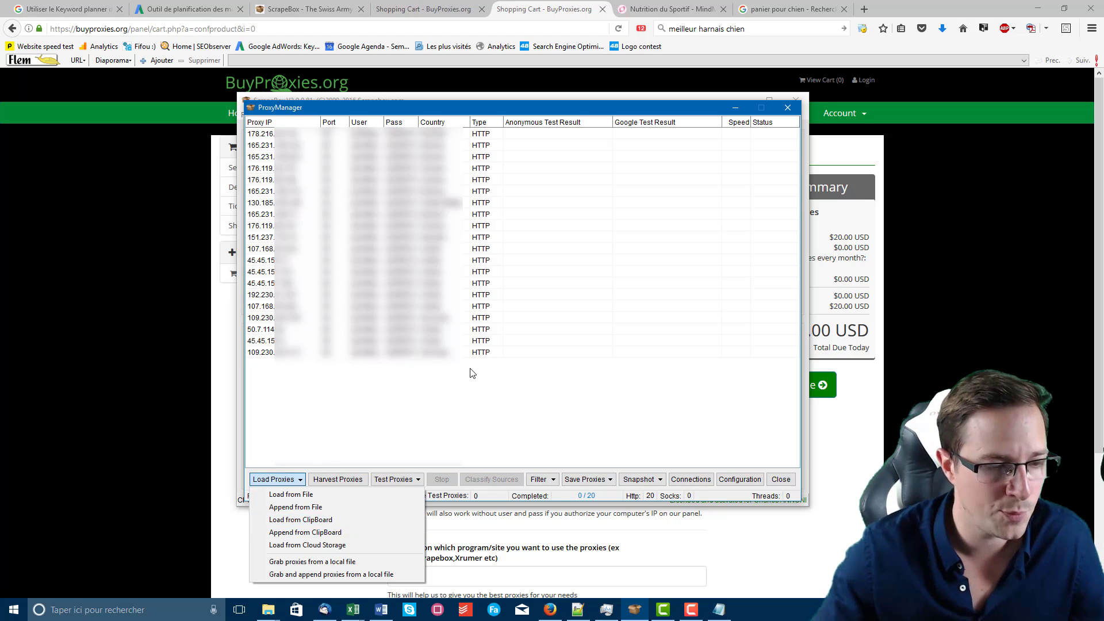
left_click(720, 611)
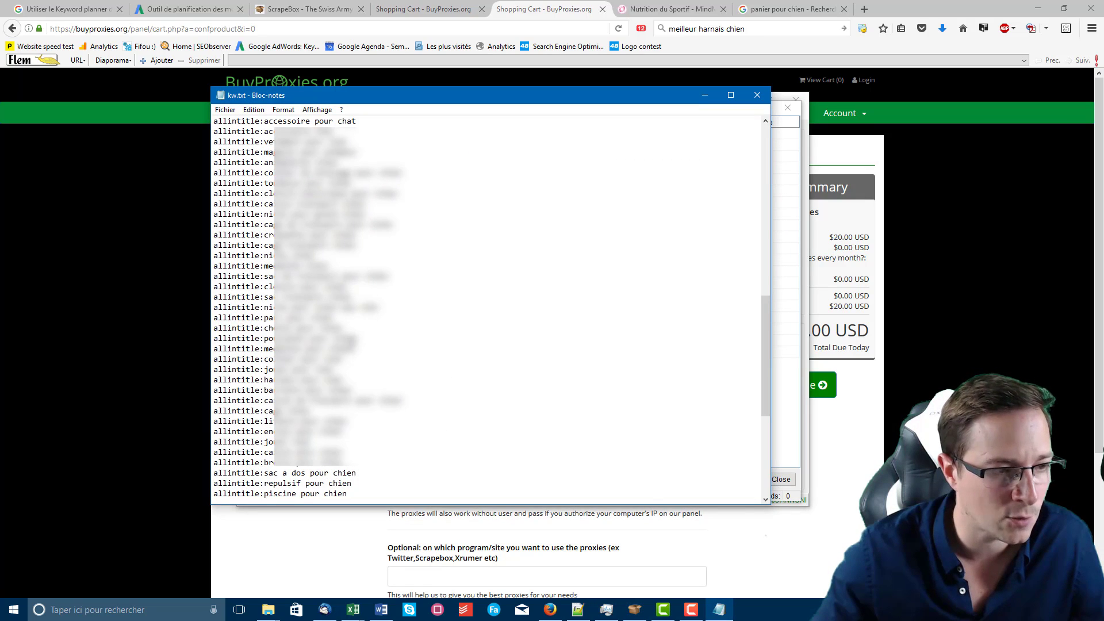
left_click_drag(353, 347, 216, 194)
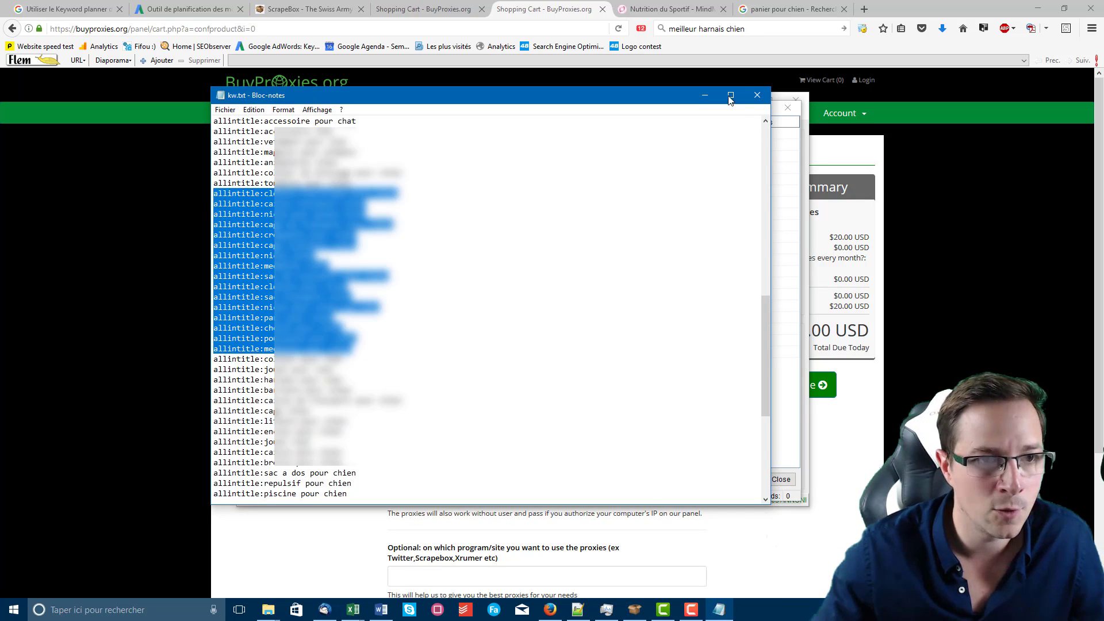
left_click(706, 94)
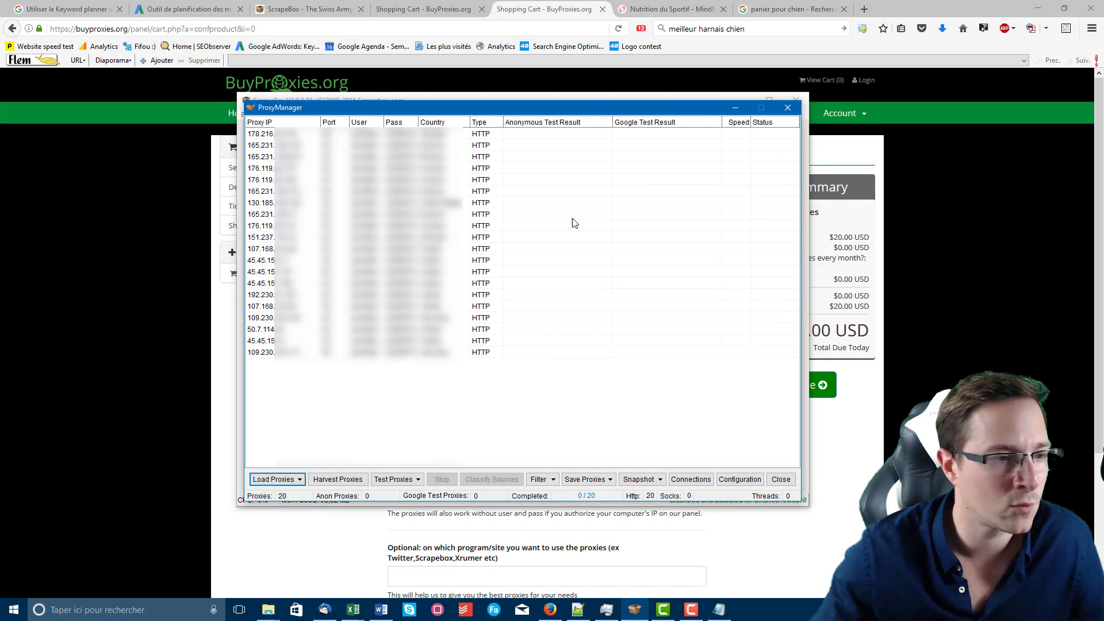
left_click(299, 481)
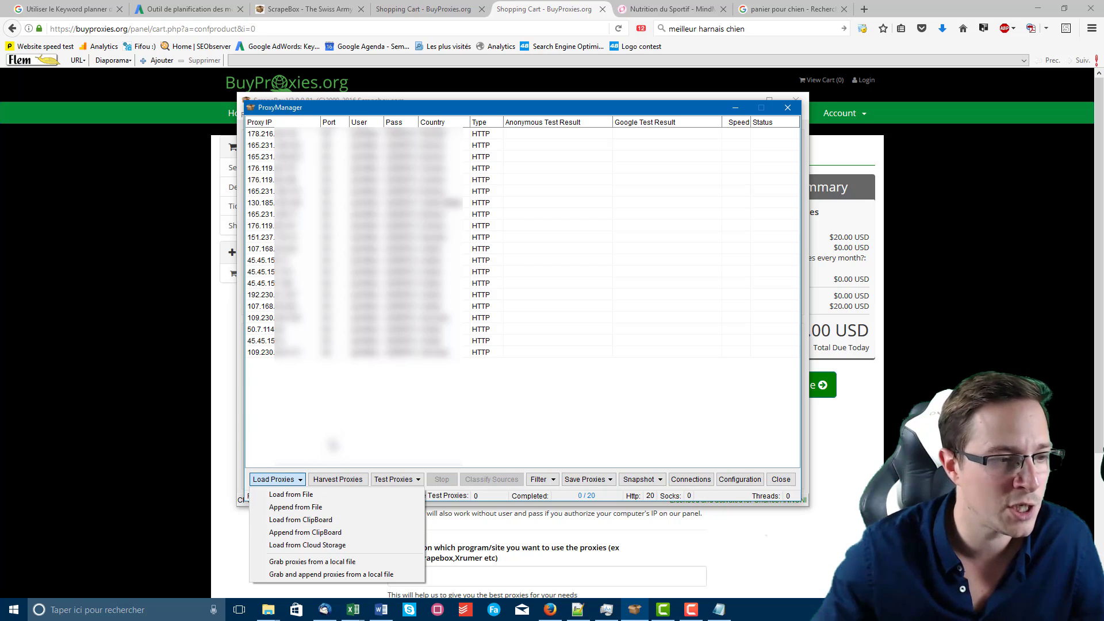
left_click(332, 444)
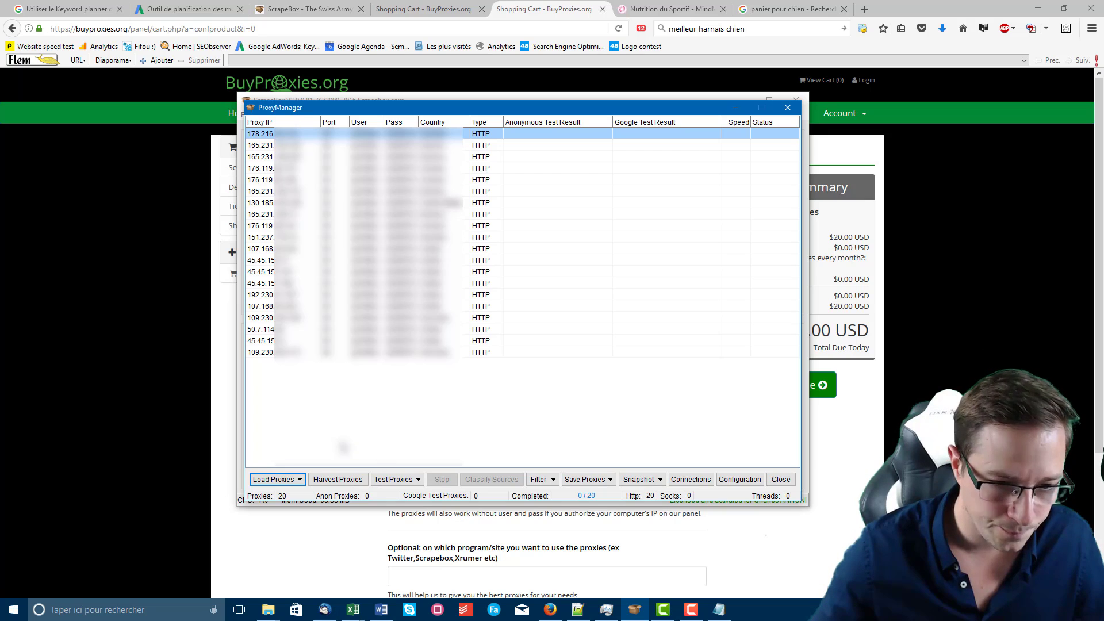
Step: Test all proxies, save them all to the ScrapeBox proxy list and close the proxy manager
left_click(418, 480)
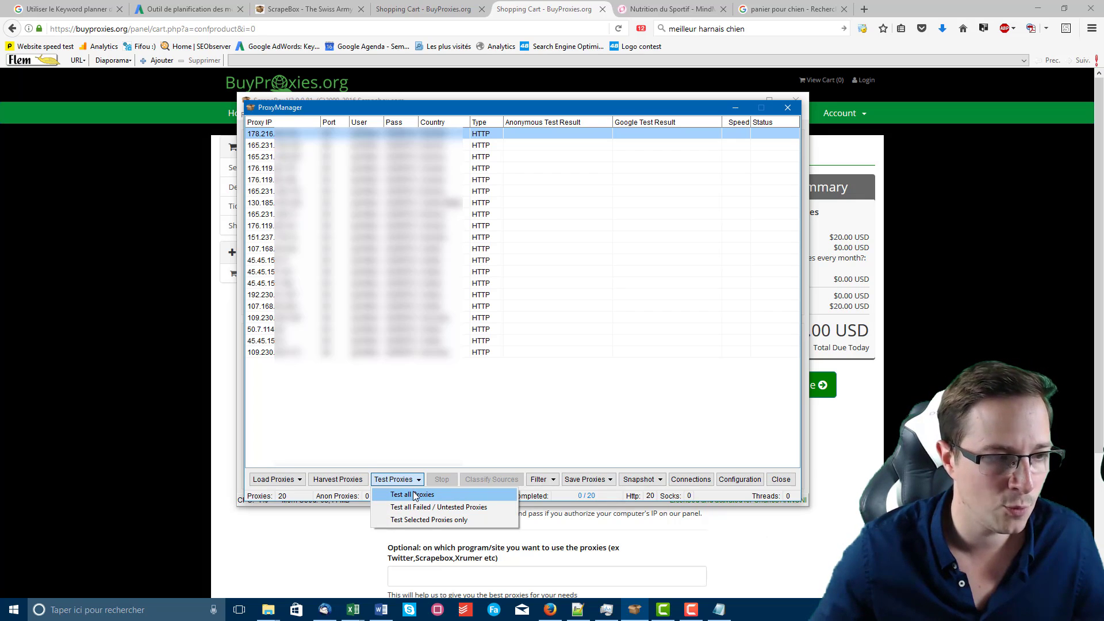
left_click(415, 496)
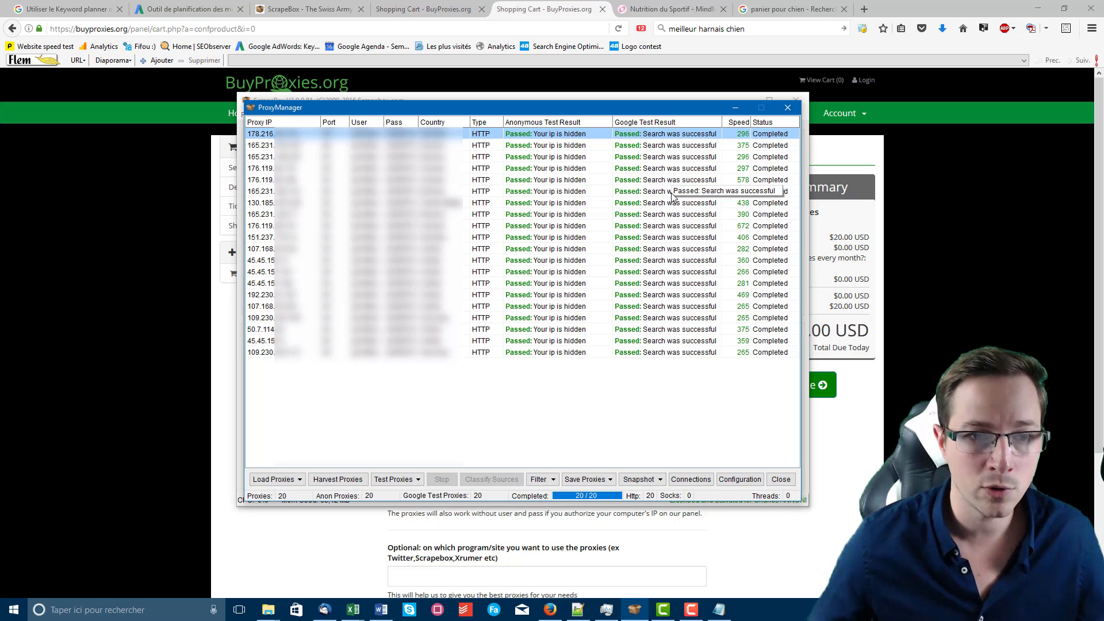
left_click(611, 480)
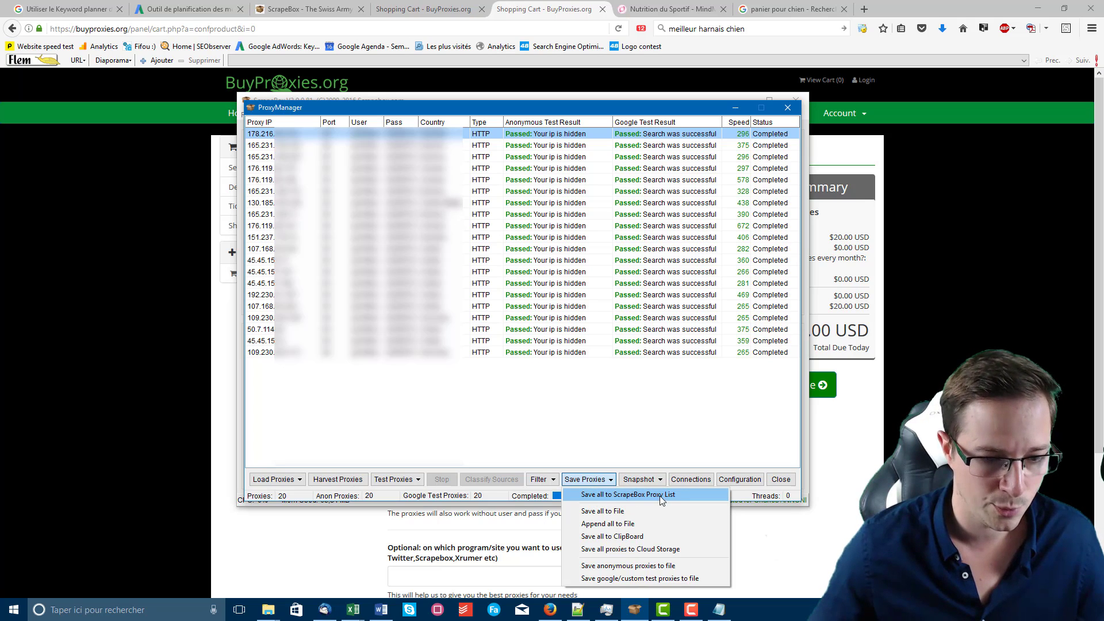
left_click(618, 496)
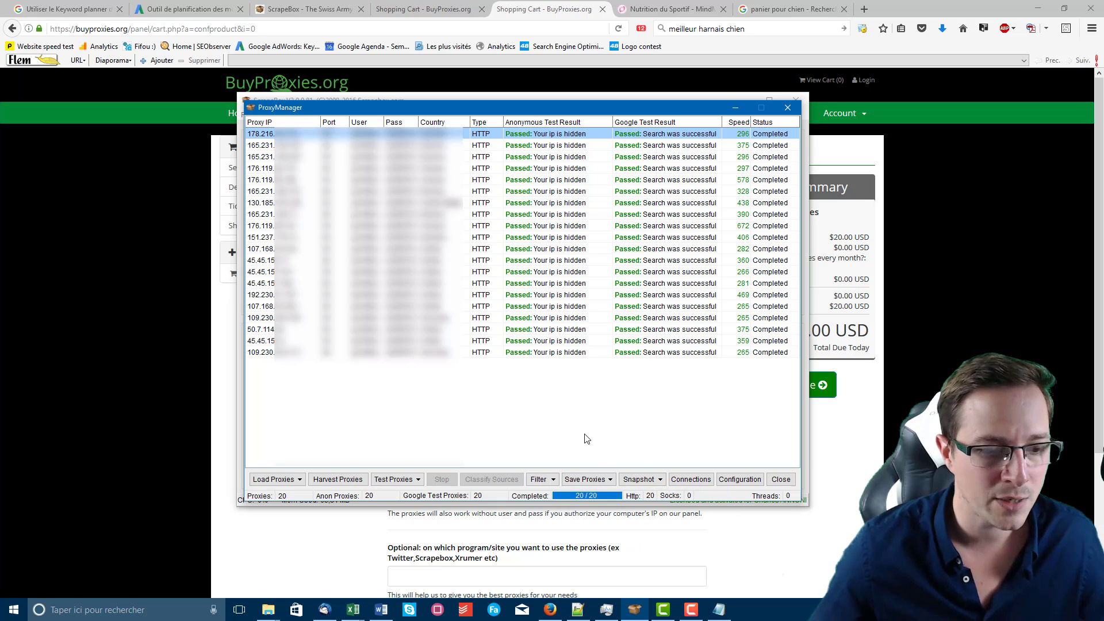
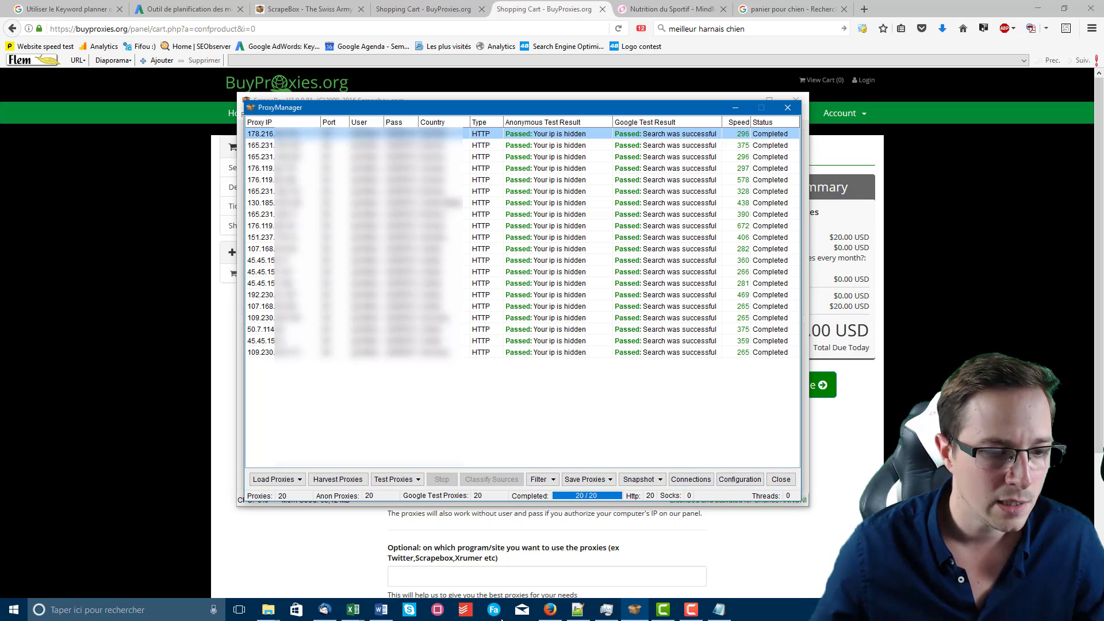
left_click(783, 480)
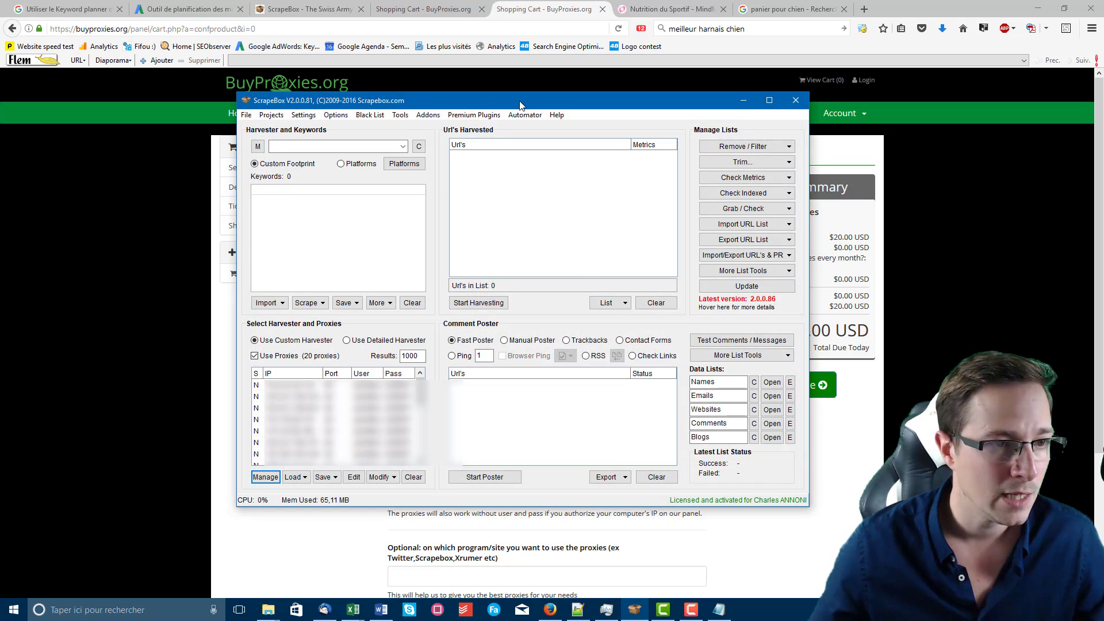
Step: Open the ScrapeBox Google Competition Finder addon, import the keywords from kw.txt on the desktop and review the imported list
left_click(431, 115)
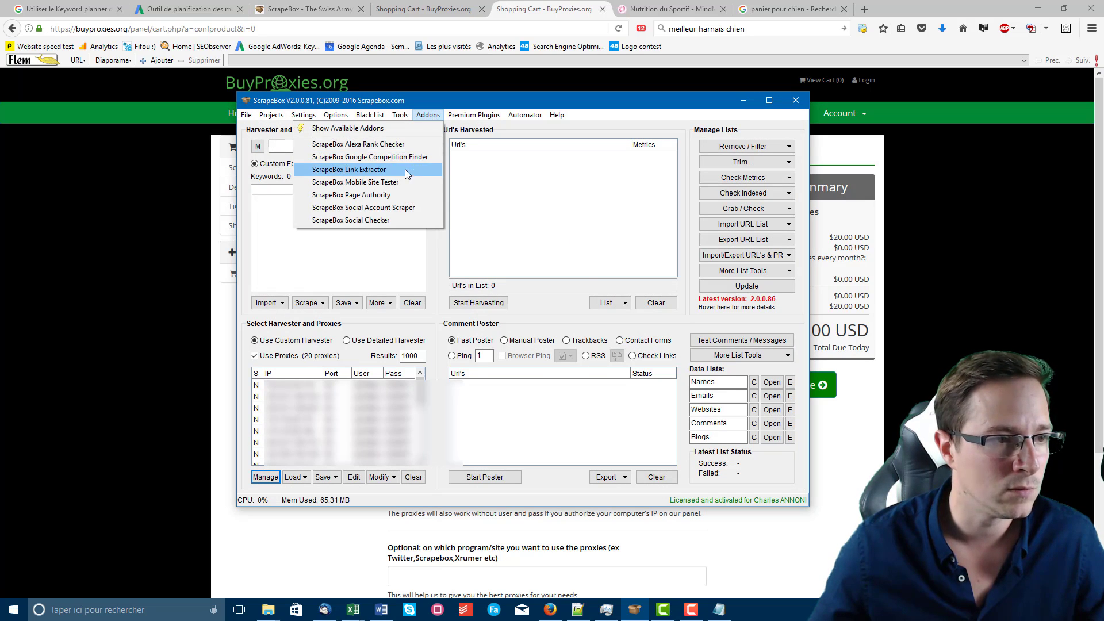
left_click(384, 157)
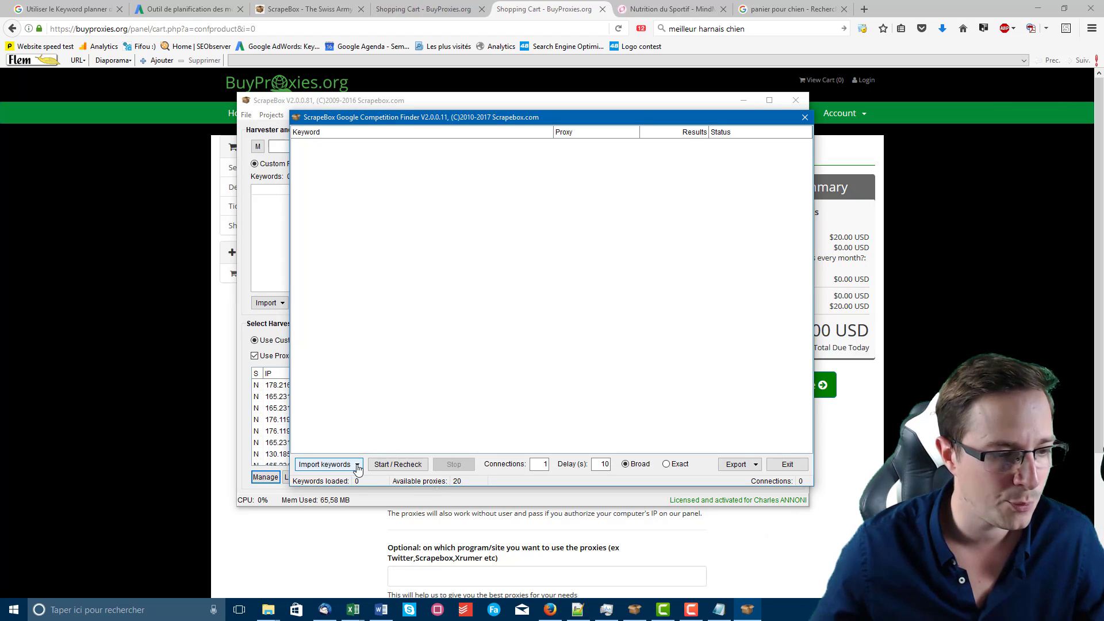
left_click(357, 466)
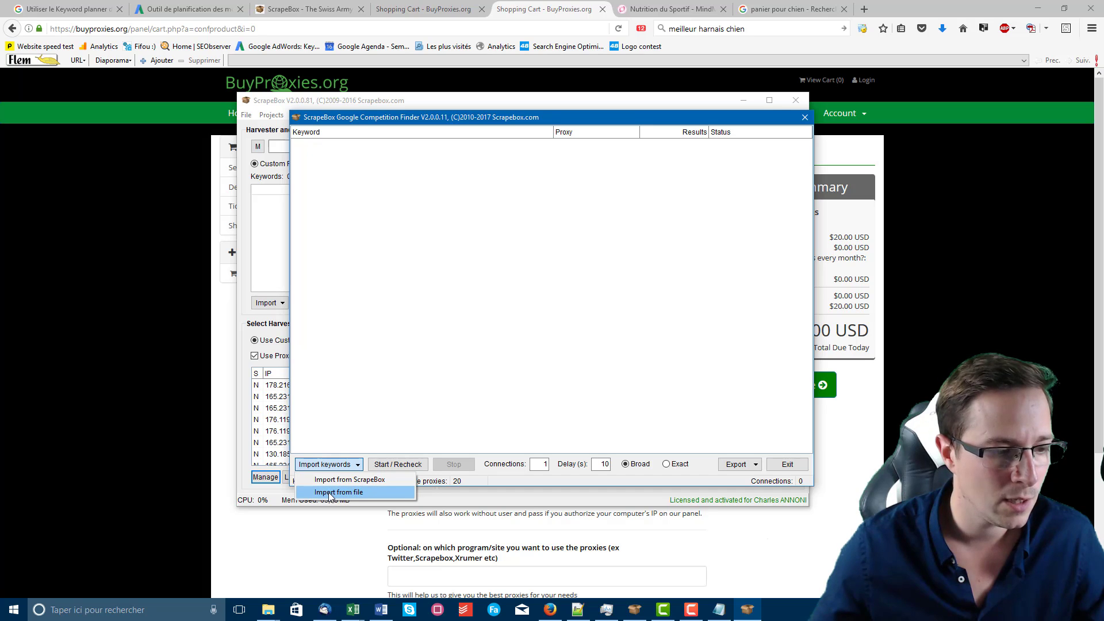
left_click(356, 493)
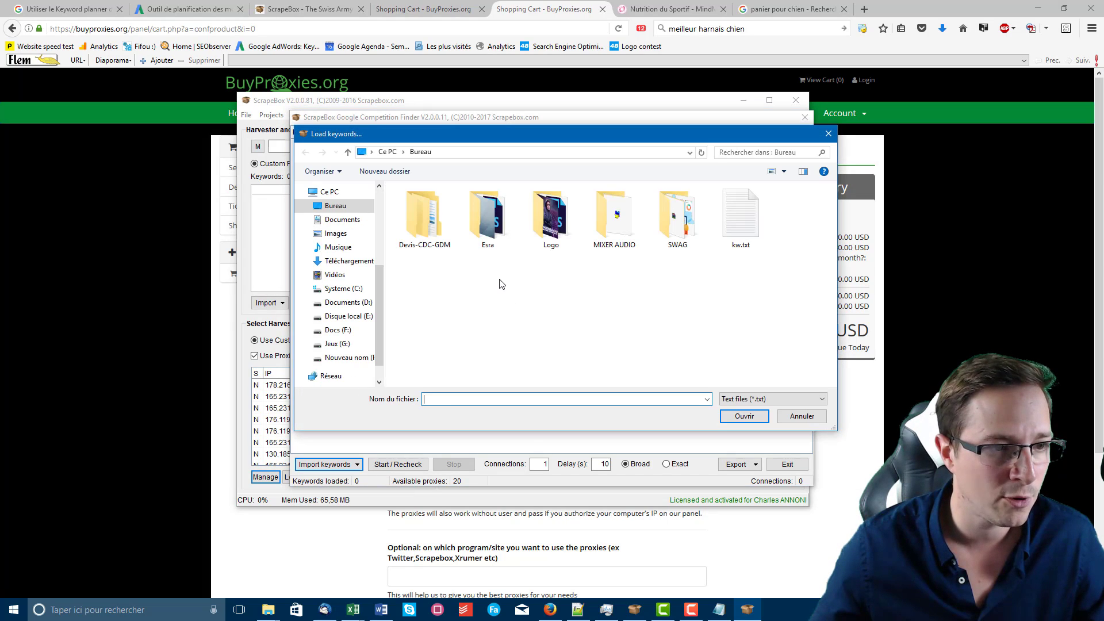
left_click(727, 217)
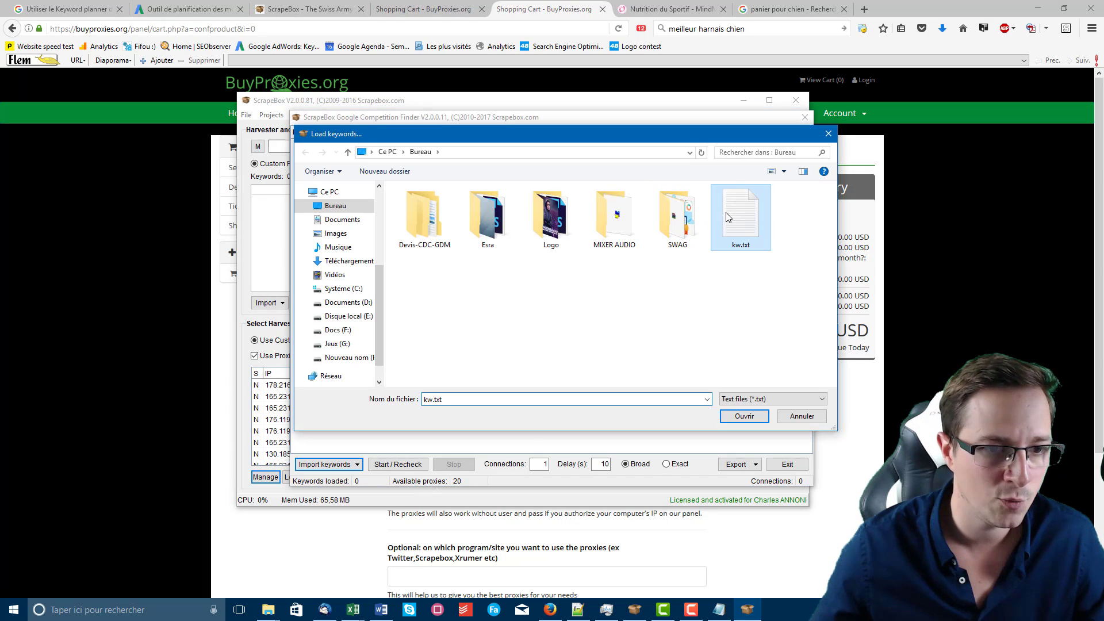
left_click(743, 417)
scroll(408, 271, "down", 20)
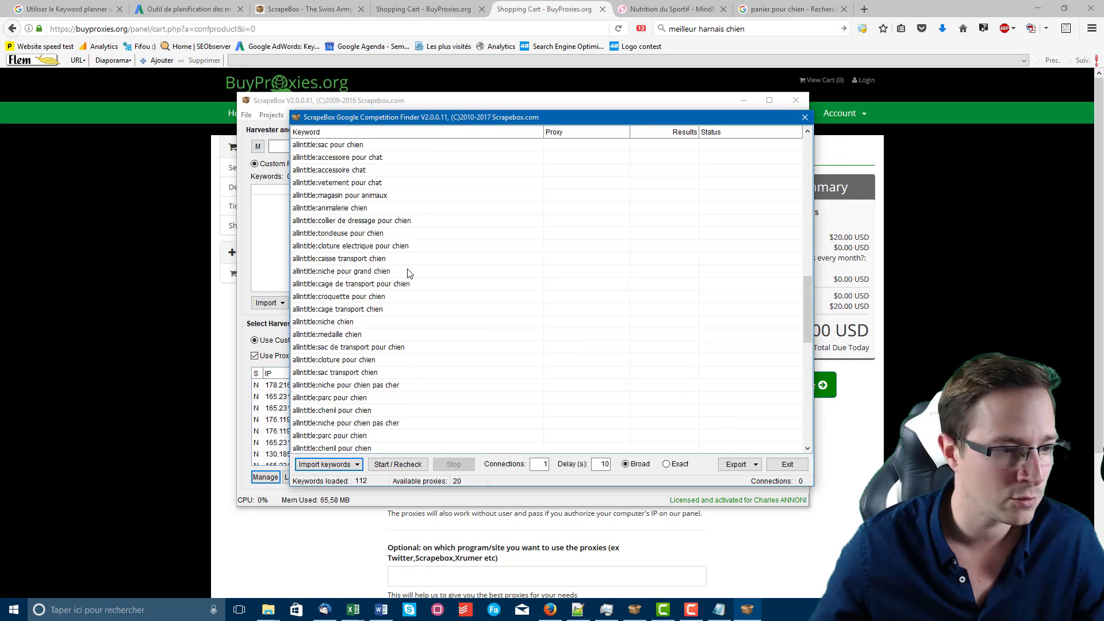
scroll(412, 320, "up", 20)
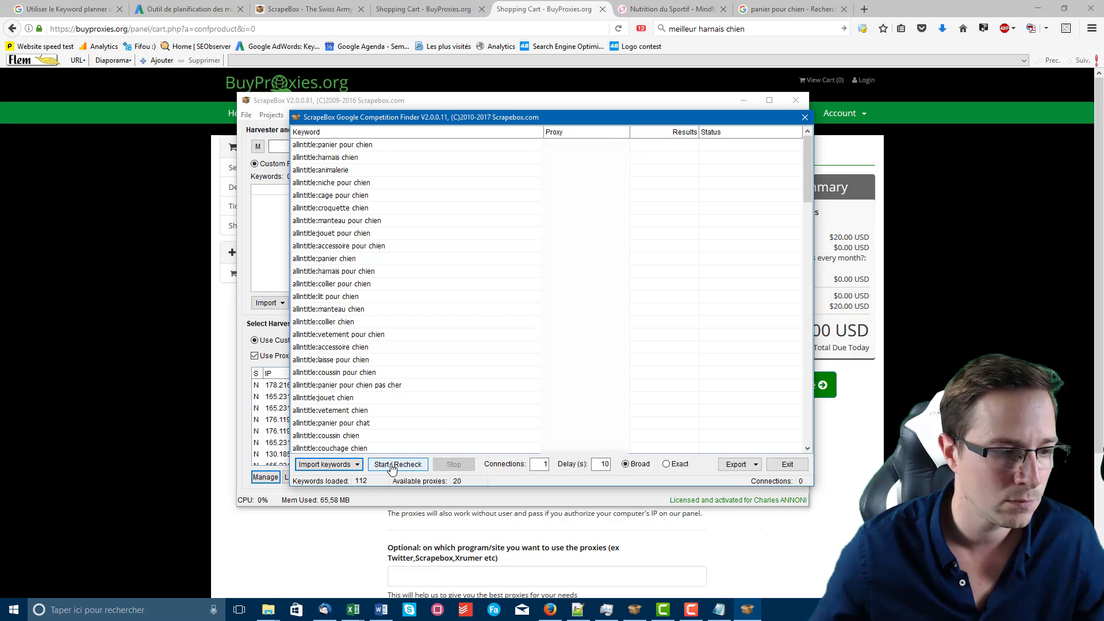
Step: Run the Google competition check on the imported allintitle queries and review the results and status of each keyword
left_click(396, 471)
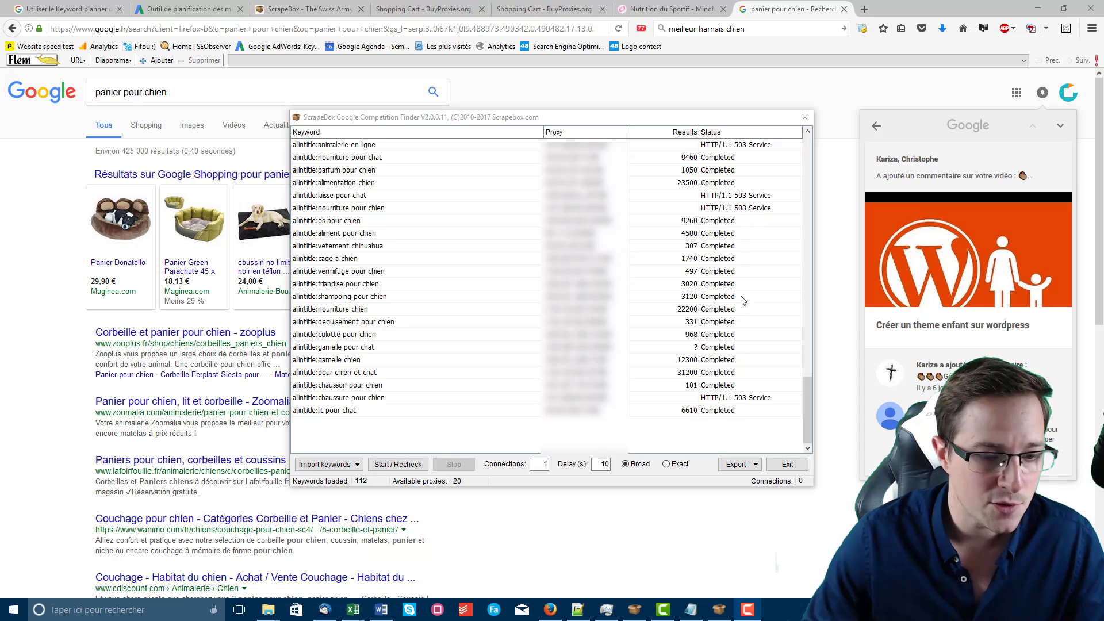
left_click(760, 405)
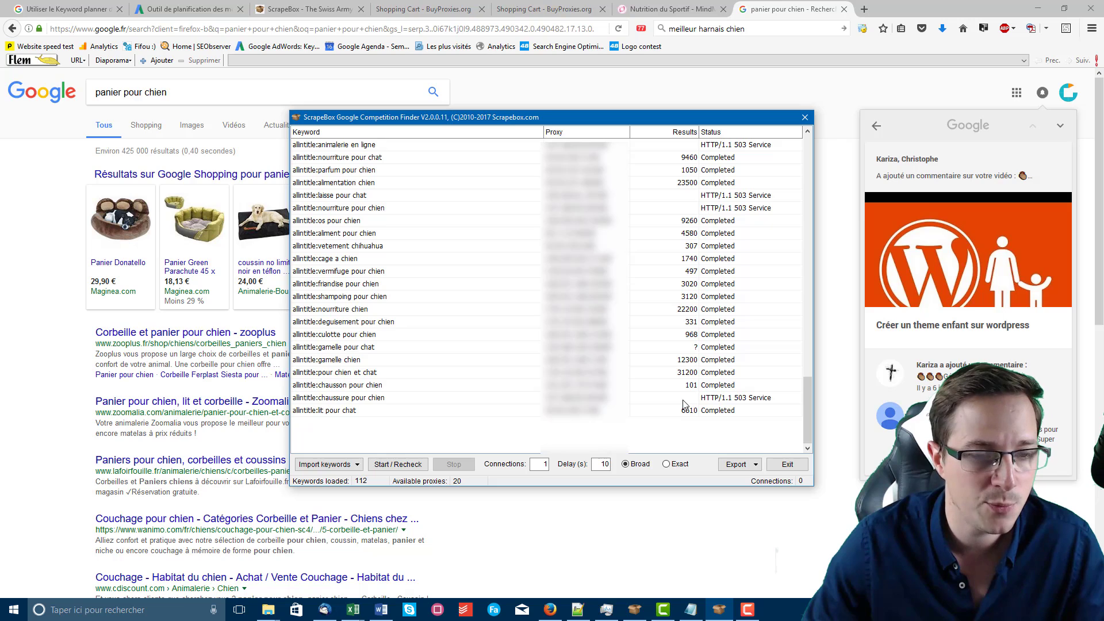
scroll(684, 404, "up", 5)
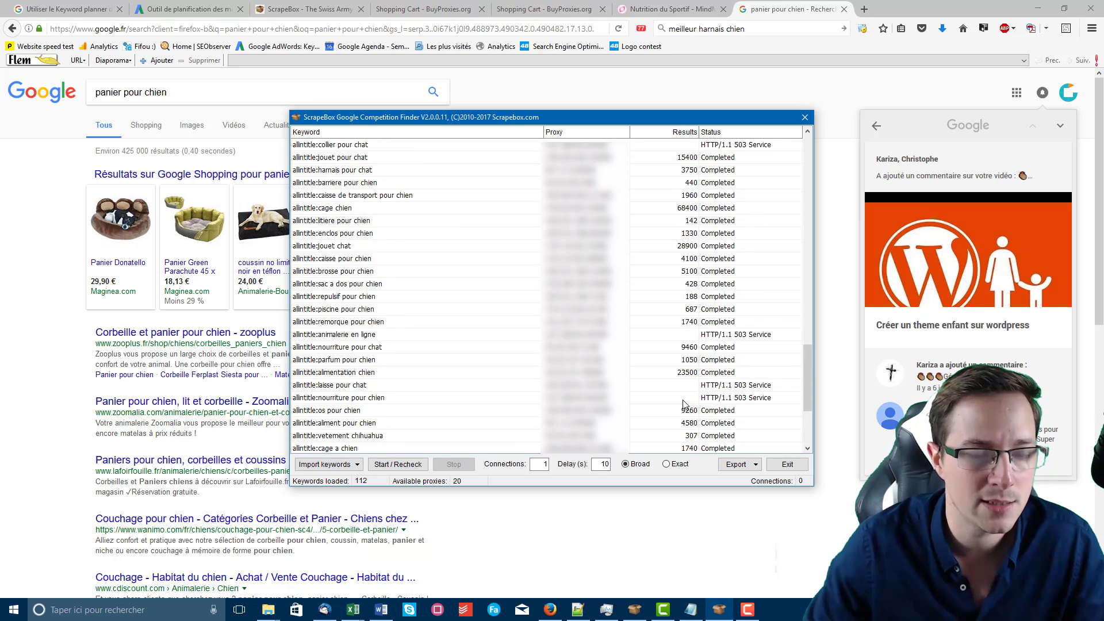
scroll(684, 404, "up", 20)
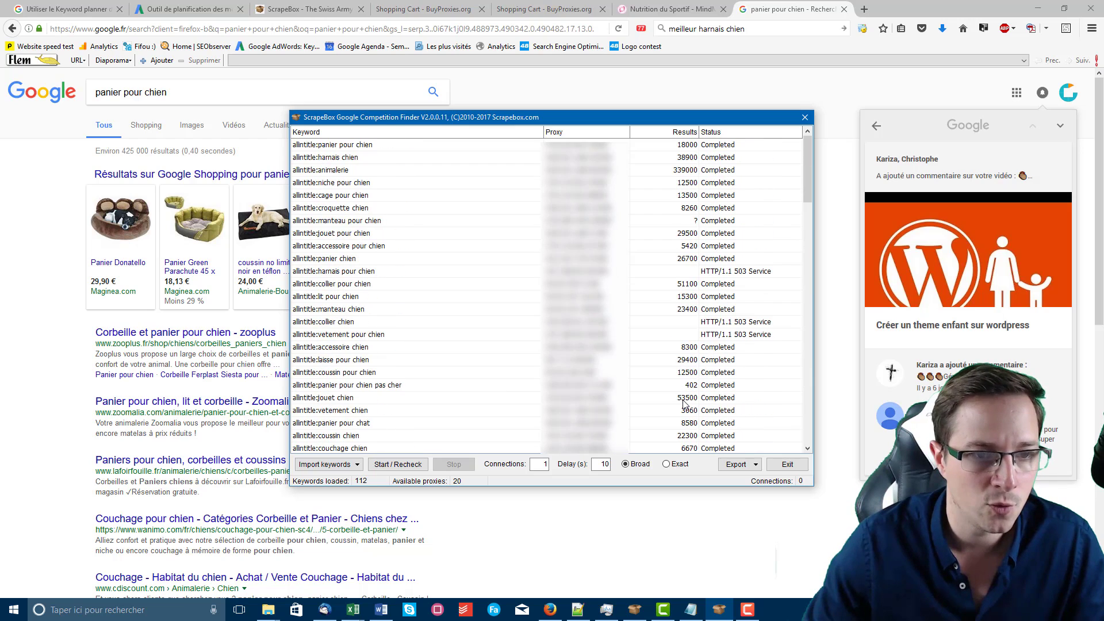
scroll(684, 405, "down", 8)
scroll(684, 405, "up", 8)
scroll(685, 404, "down", 20)
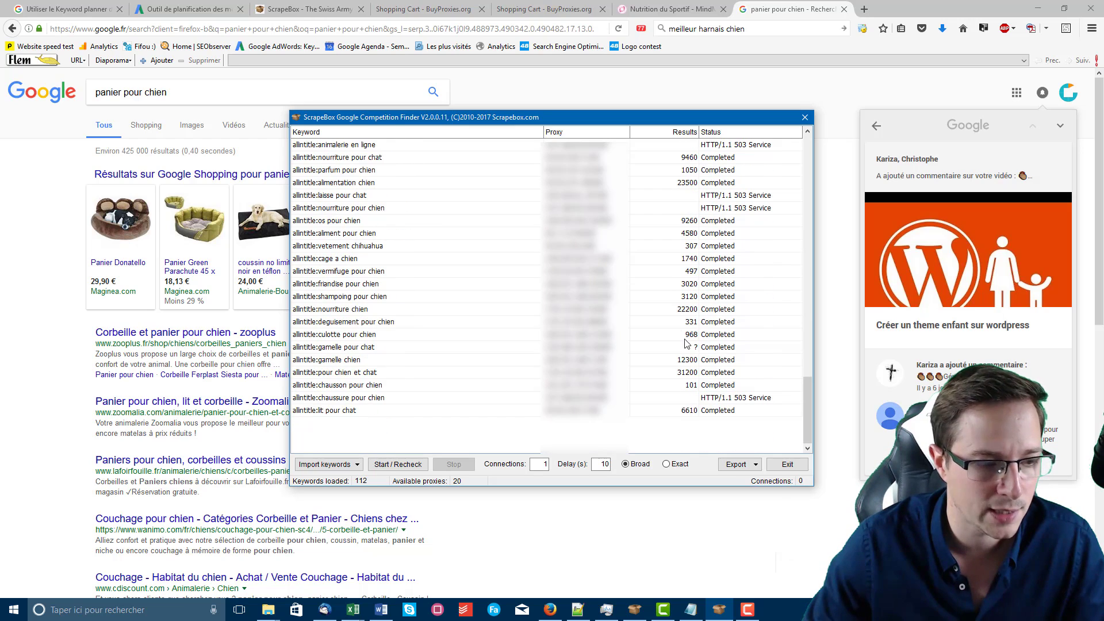
Step: Export all competition results as an Excel file named allintitle-results on the desktop
left_click(756, 466)
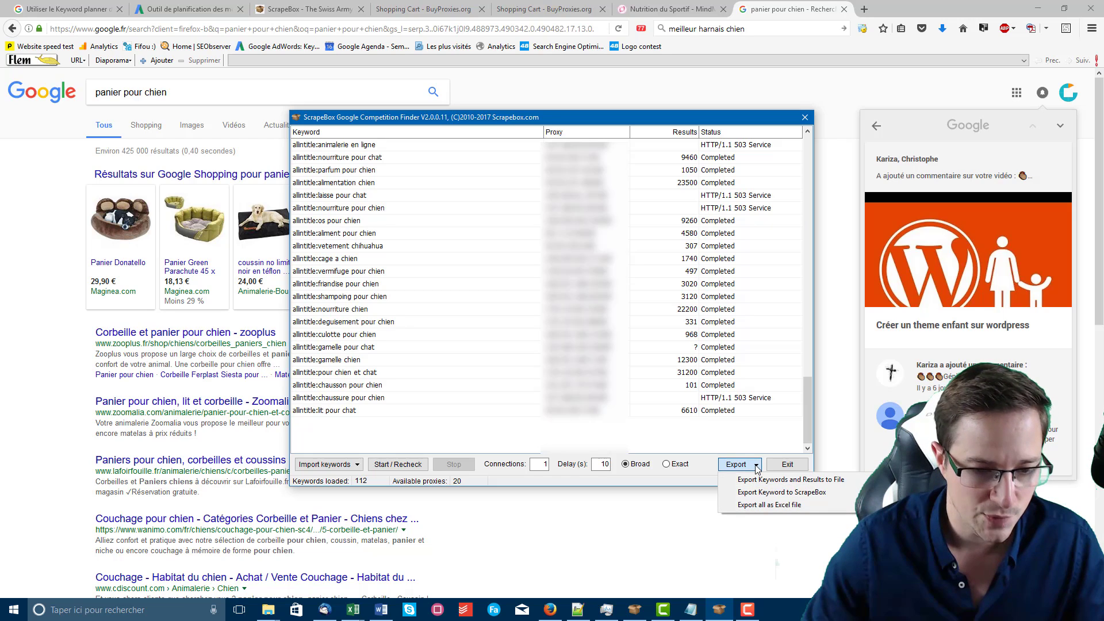
left_click(780, 508)
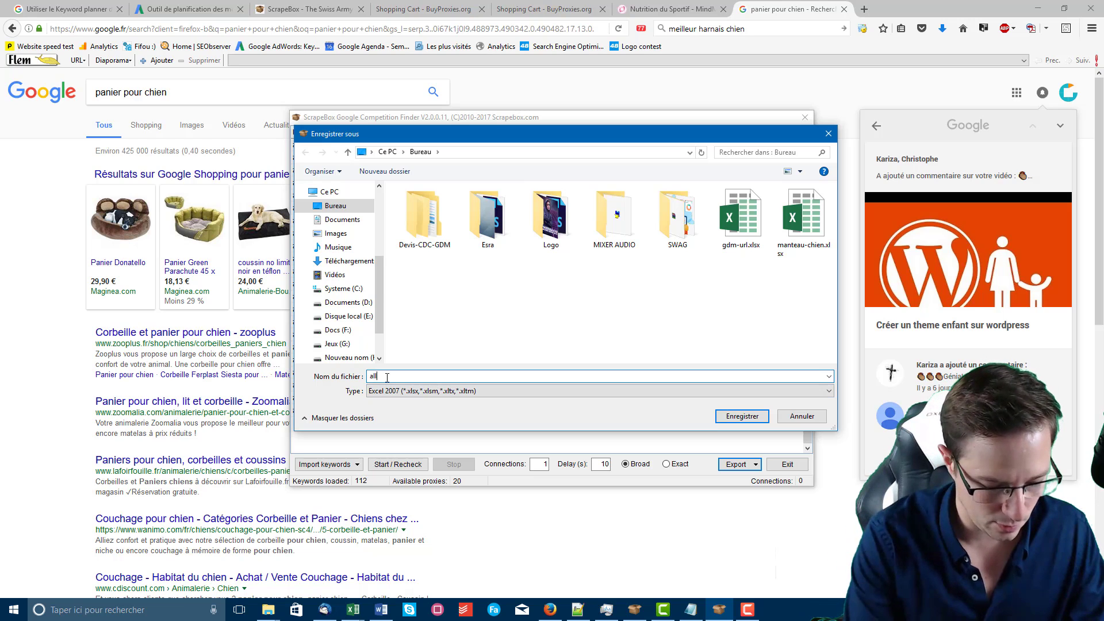
type("allintitle-")
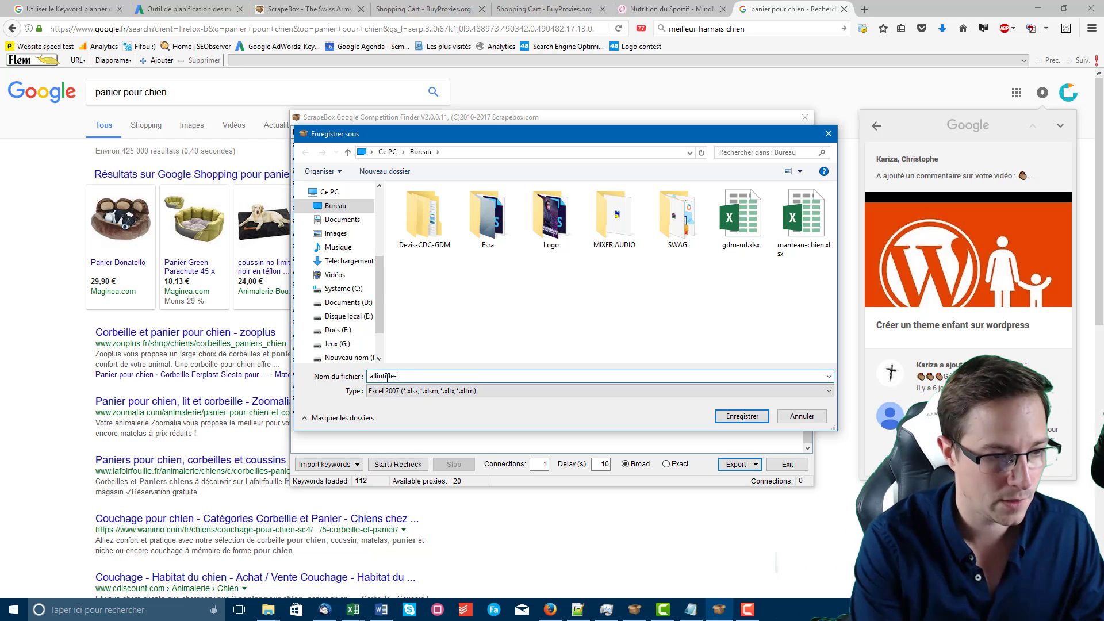
type("results")
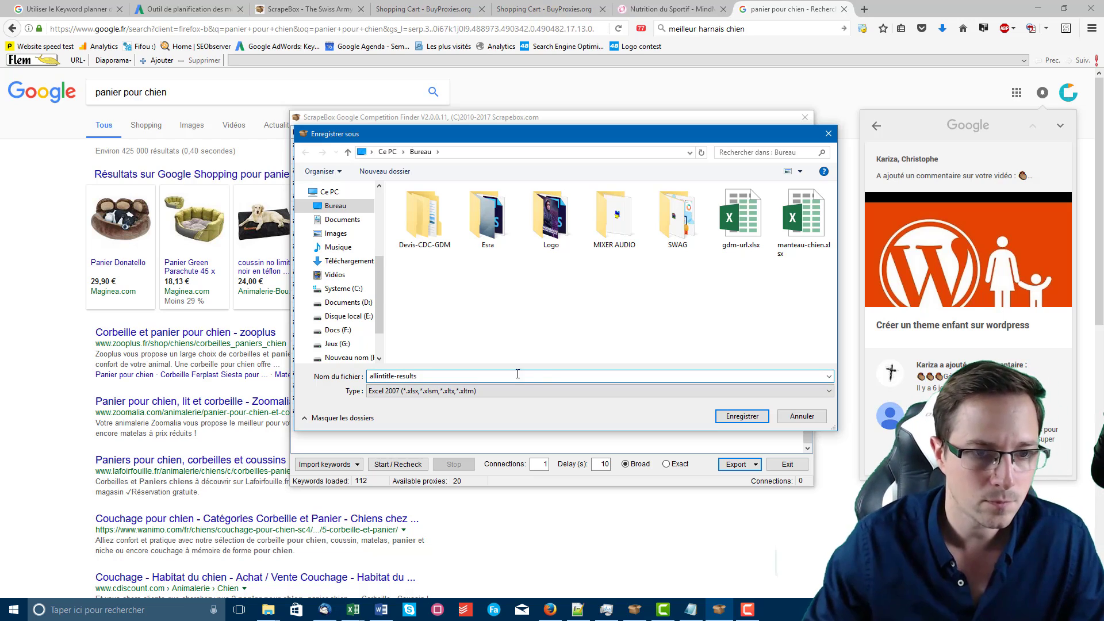
left_click(731, 418)
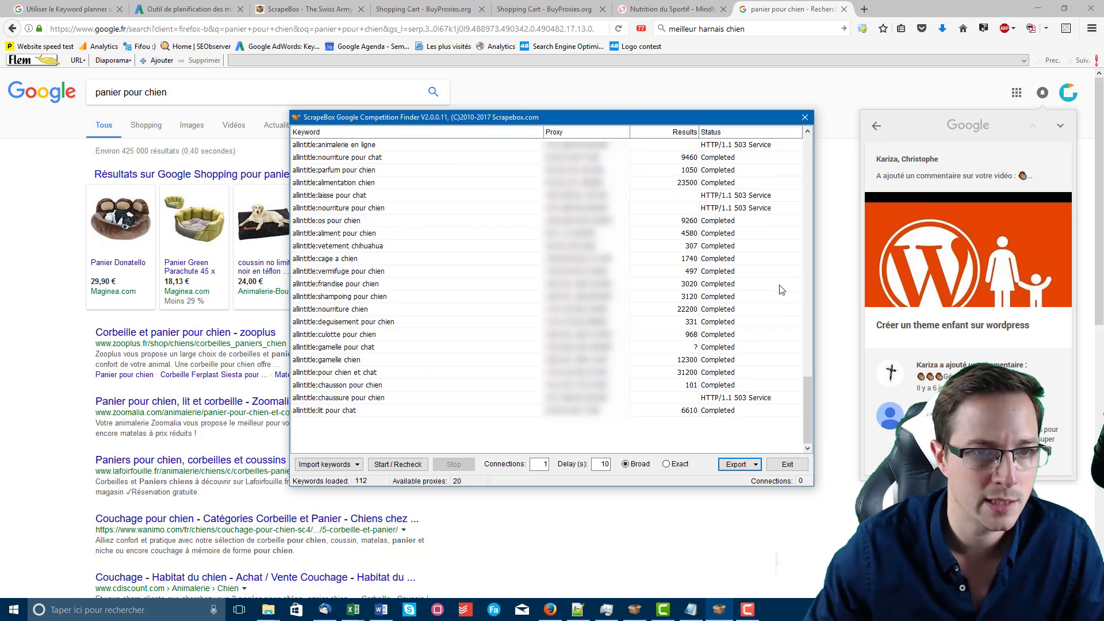
Step: Minimize the browser, open the allintitle-results file from the desktop in Excel and copy the result values from B2 to B113
left_click(1039, 8)
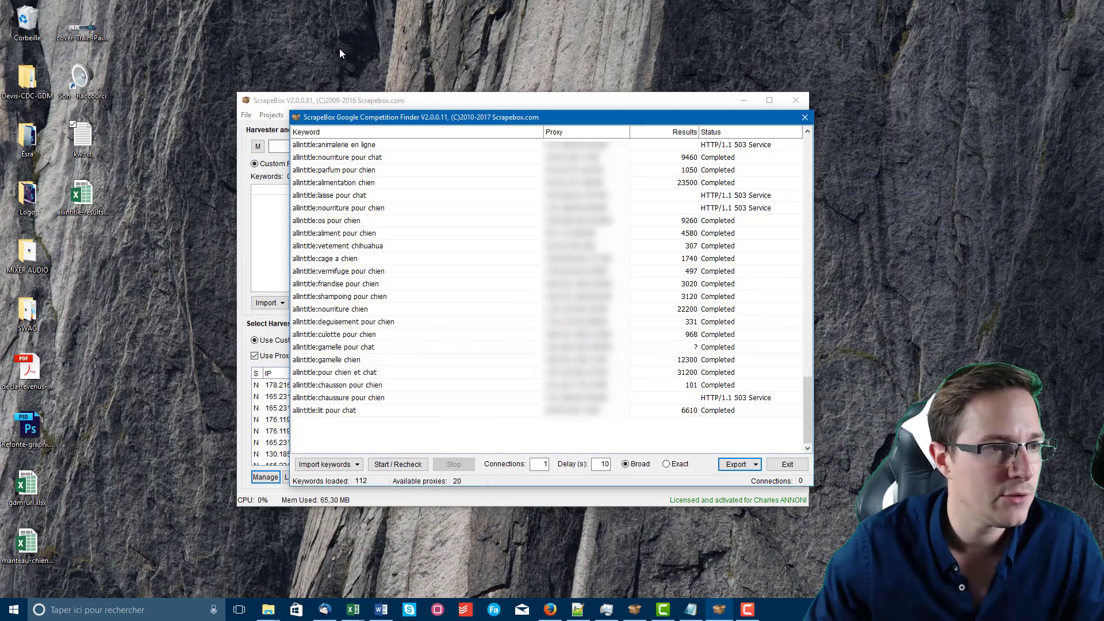
double_click(84, 196)
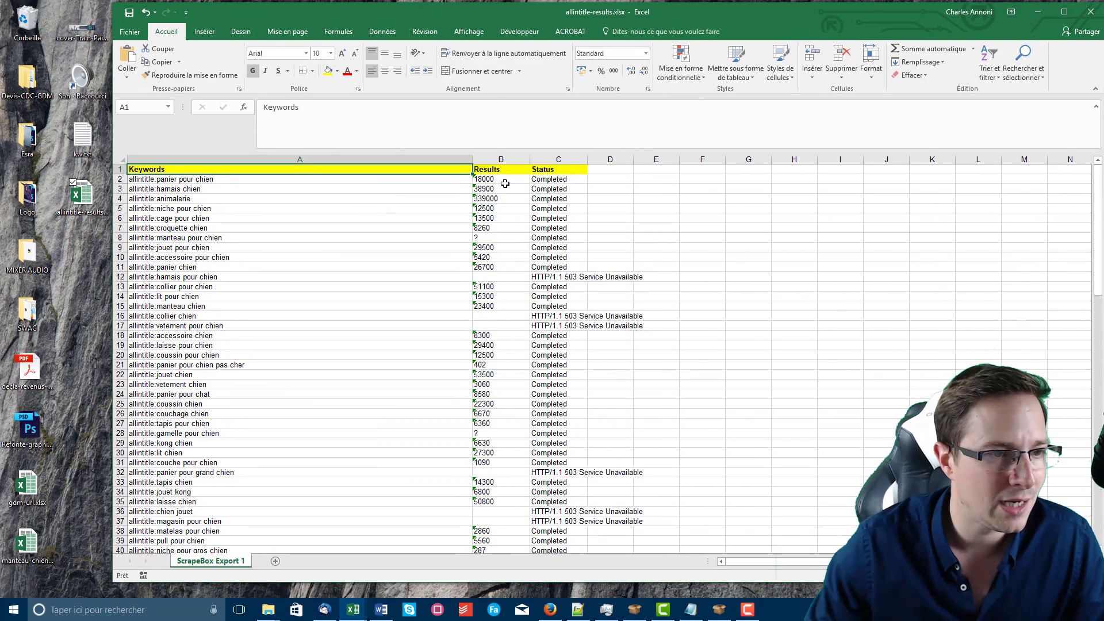
left_click(500, 180)
left_click_drag(500, 180, 500, 520)
key("ctrl+c")
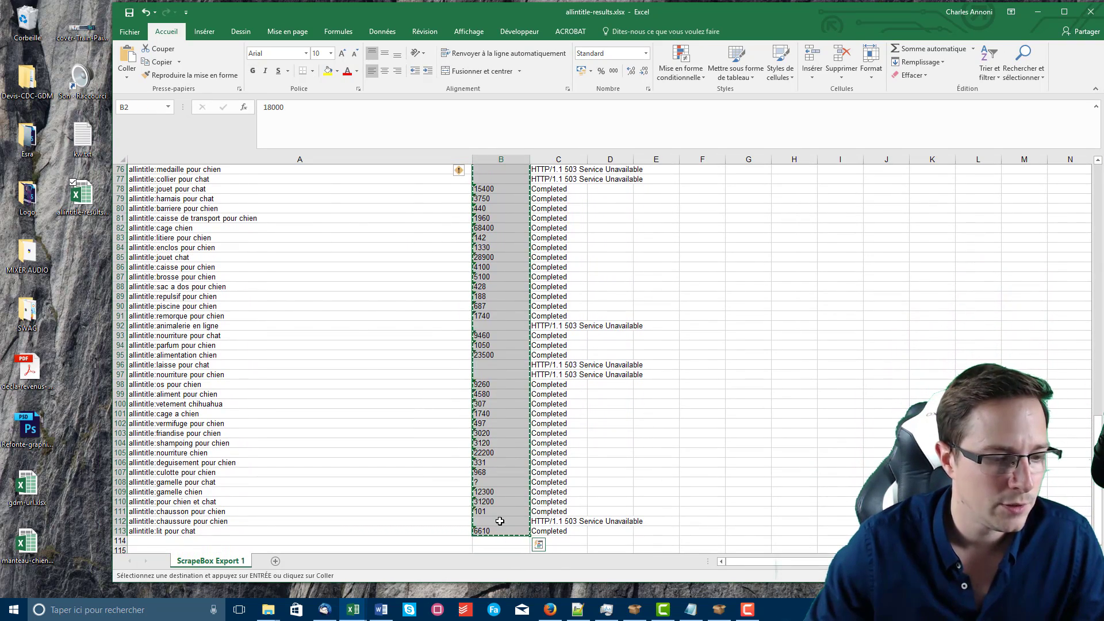
Step: Switch to manteau-chien.xlsx, paste the copied result values into the allintitle - results column from E2 and review them down to row 113
left_click(349, 611)
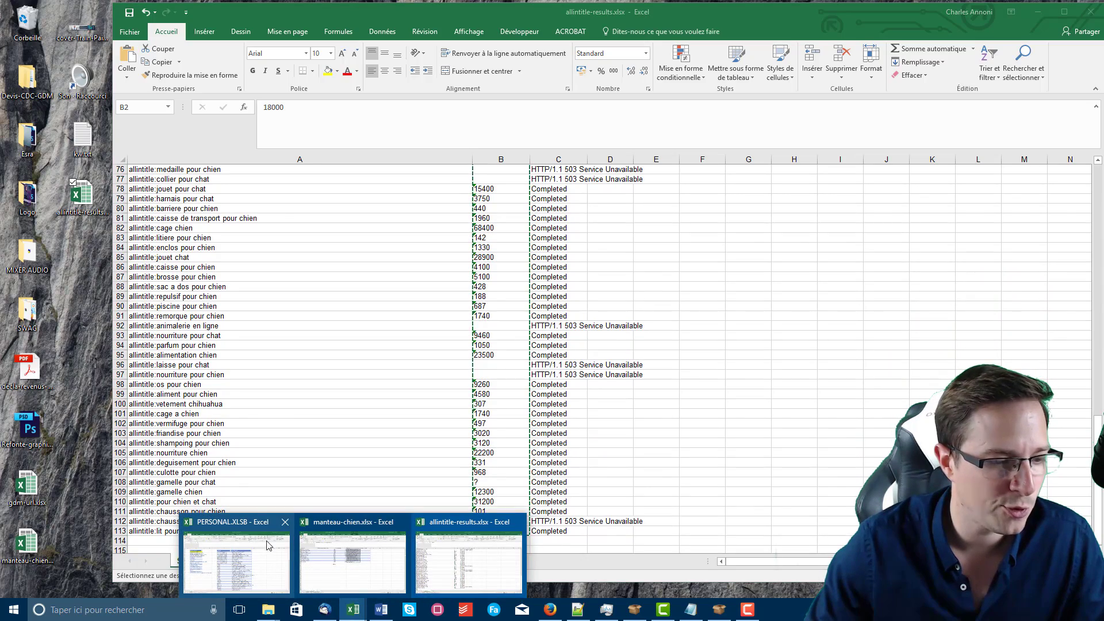
left_click(360, 543)
left_click(665, 278)
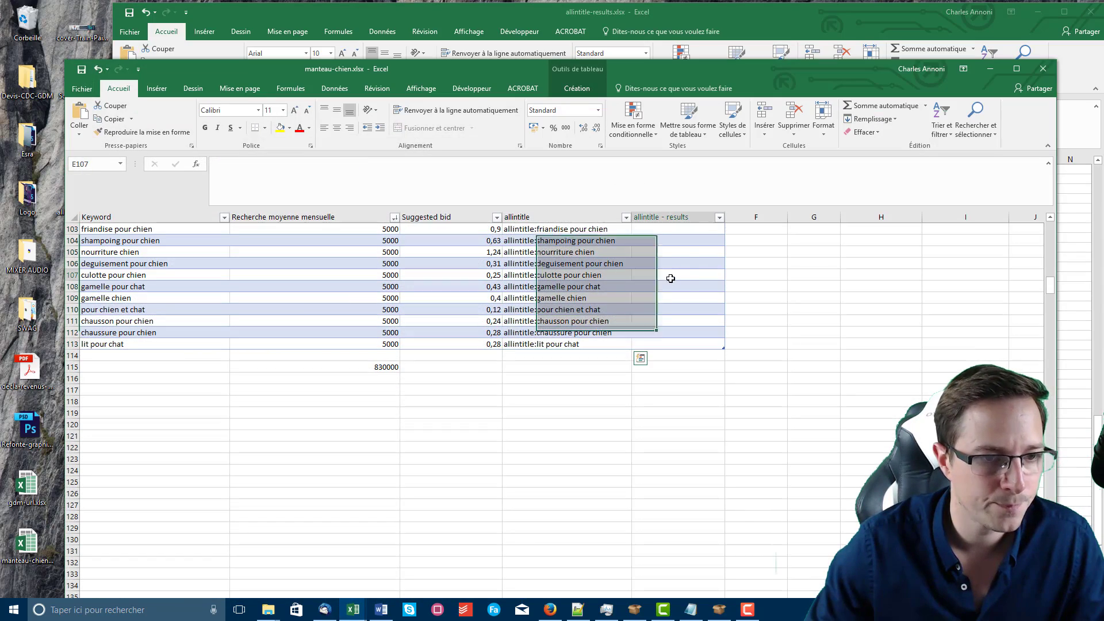
scroll(695, 356, "up", 6)
scroll(695, 356, "up", 20)
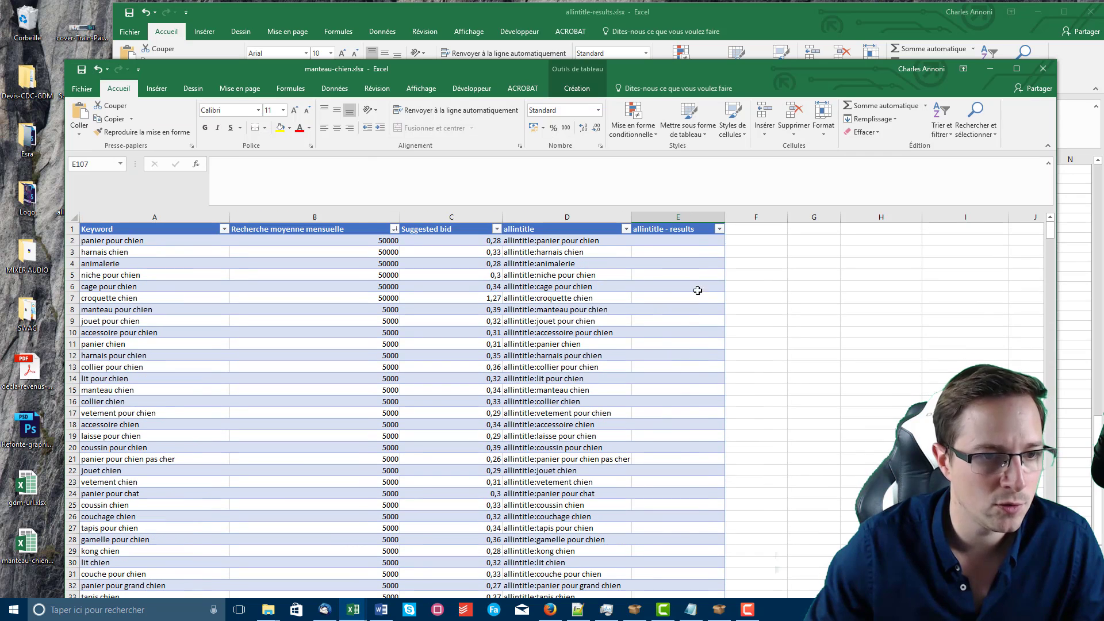
left_click(678, 241)
key("ctrl+v")
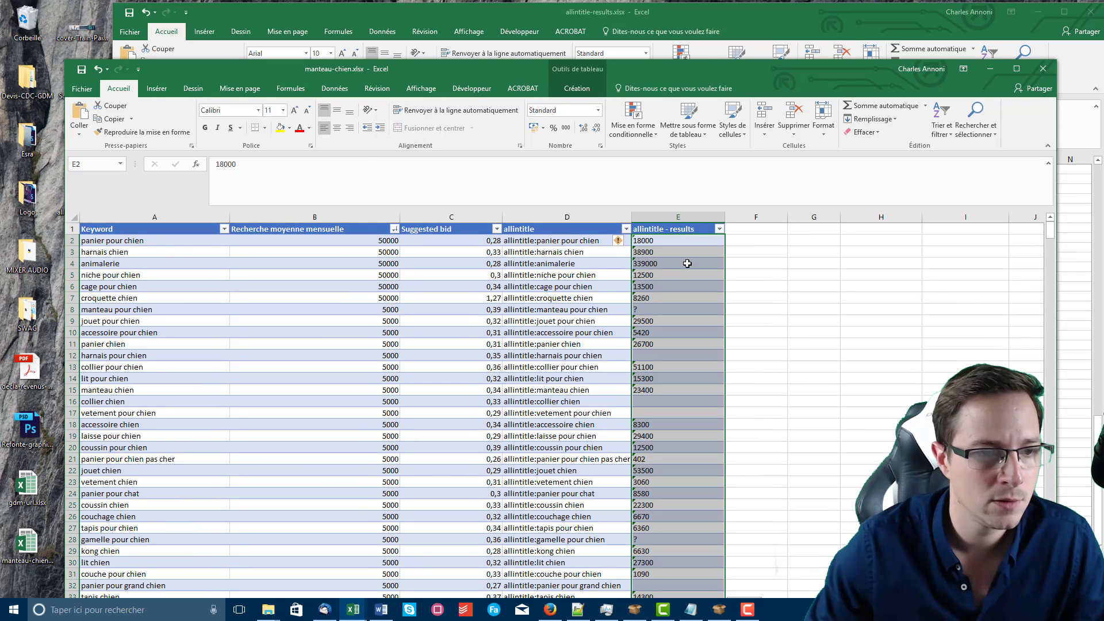
scroll(666, 363, "down", 7)
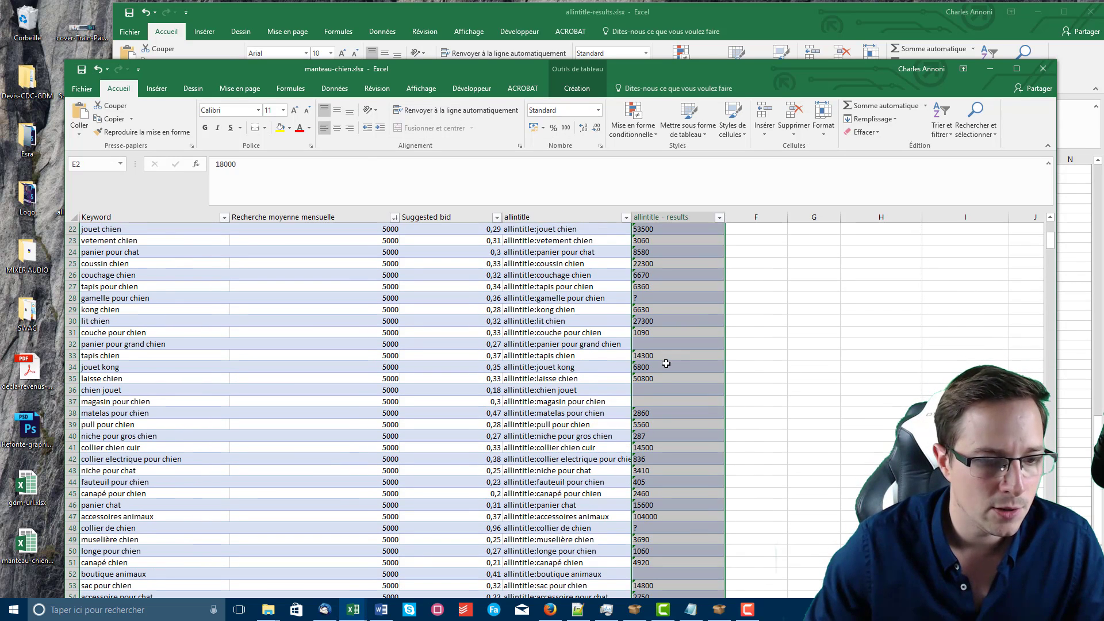
scroll(666, 364, "down", 14)
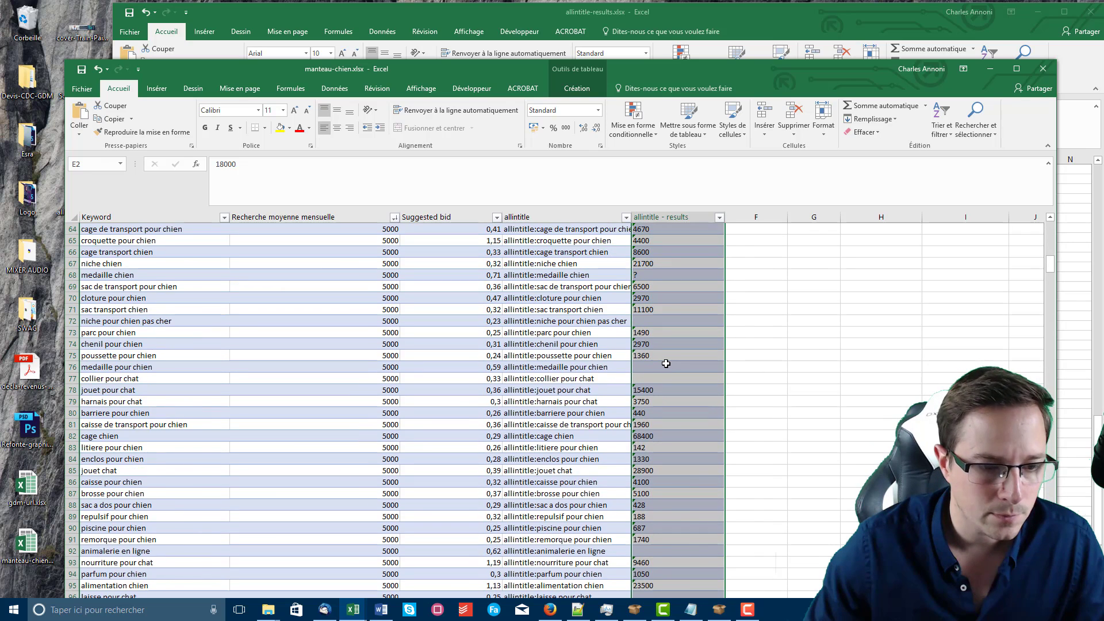
scroll(666, 363, "down", 9)
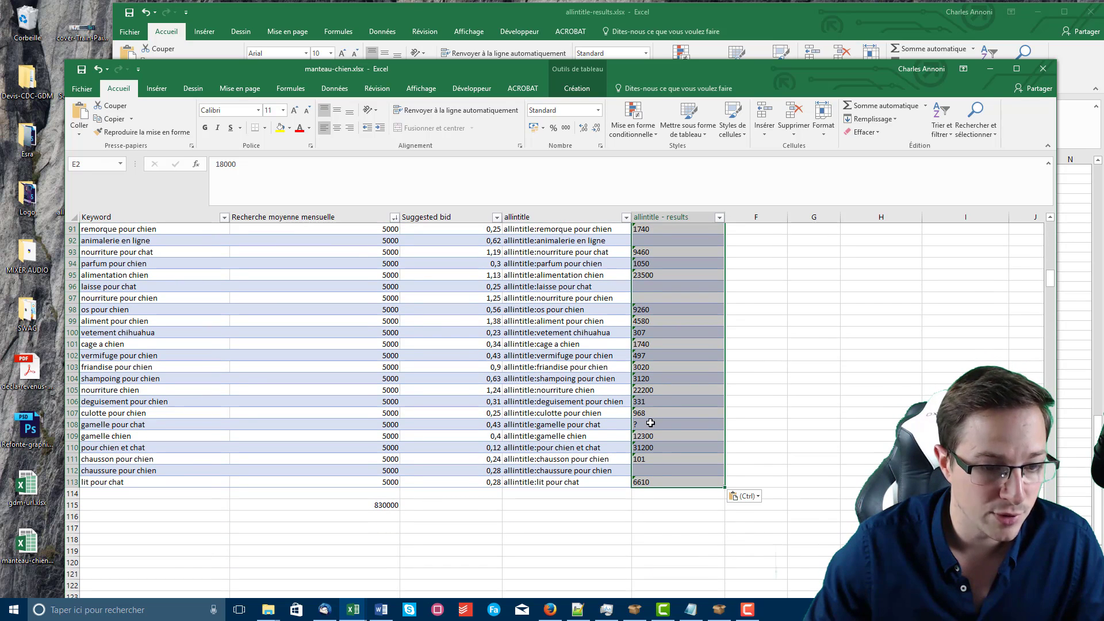
left_click(650, 424)
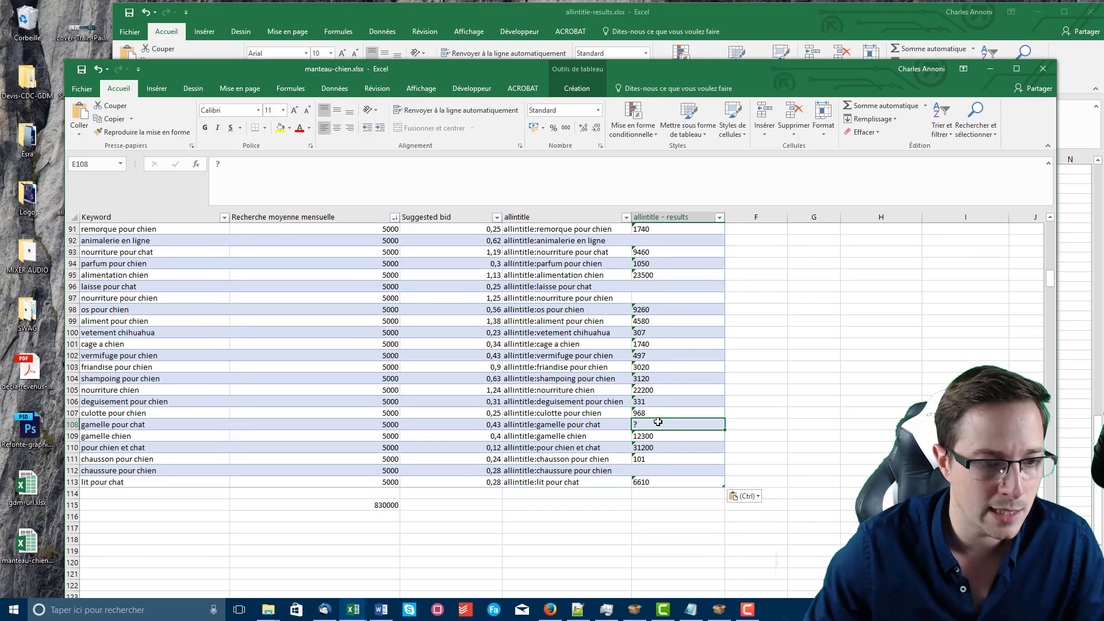
Step: Switch to Notepad++, remove every "?" from the list of result values by replacing all with nothing, and copy the whole cleaned list
left_click(577, 610)
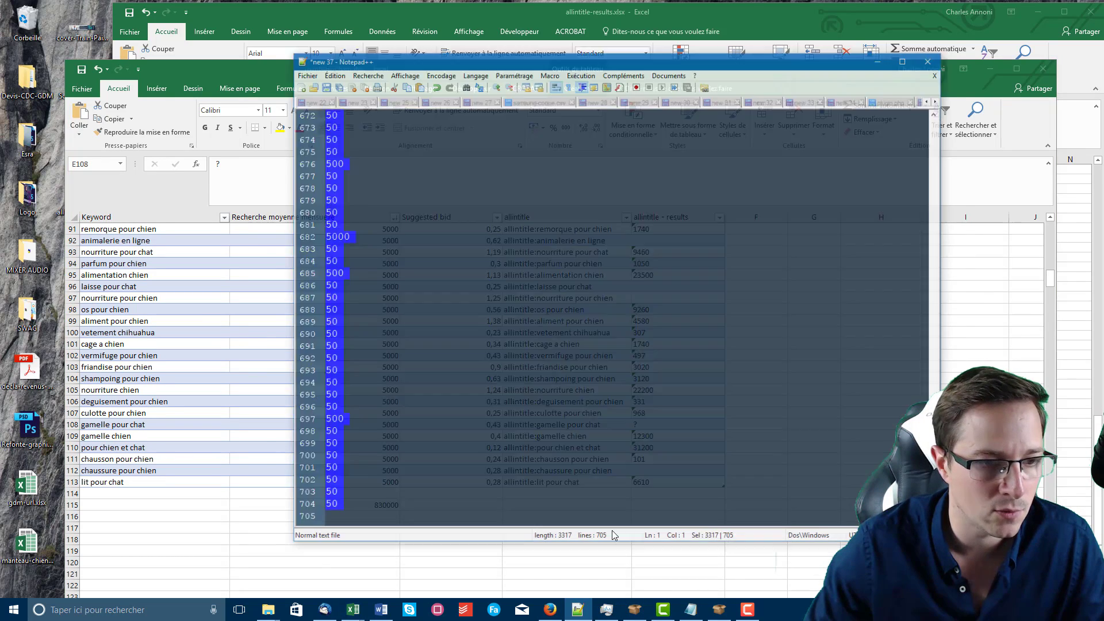
scroll(540, 322, "up", 20)
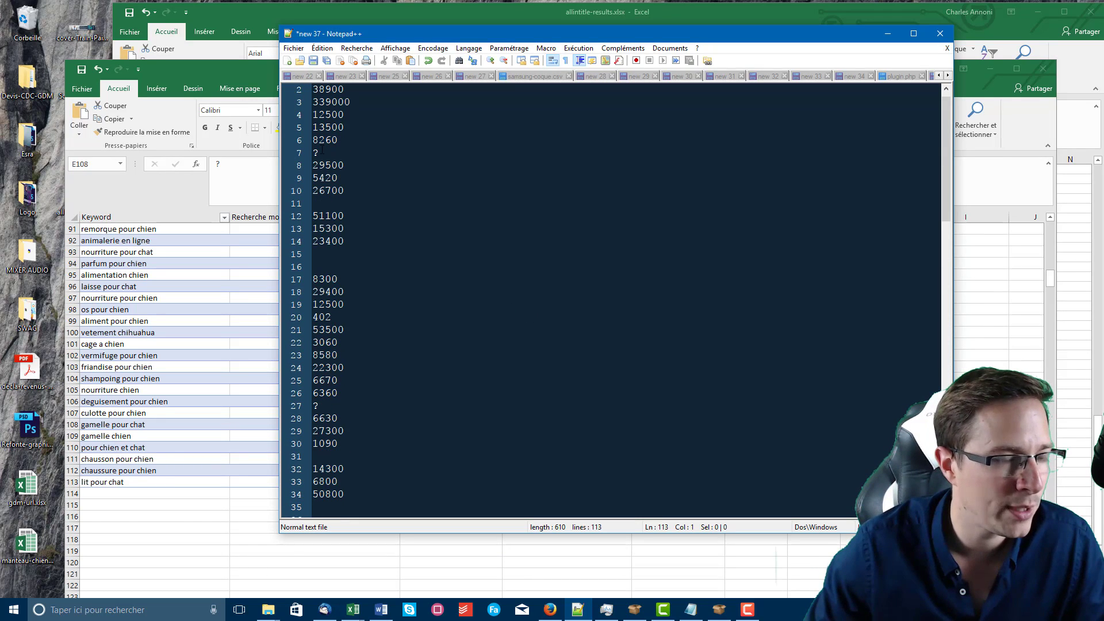
left_click_drag(322, 151, 312, 153)
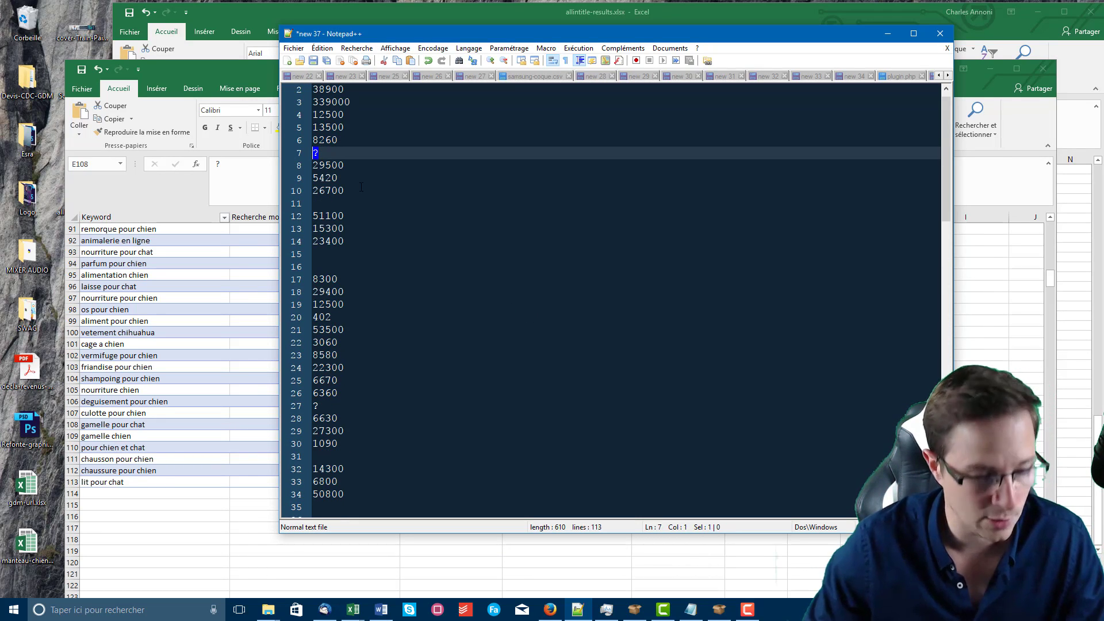
key("ctrl+h")
key("Tab")
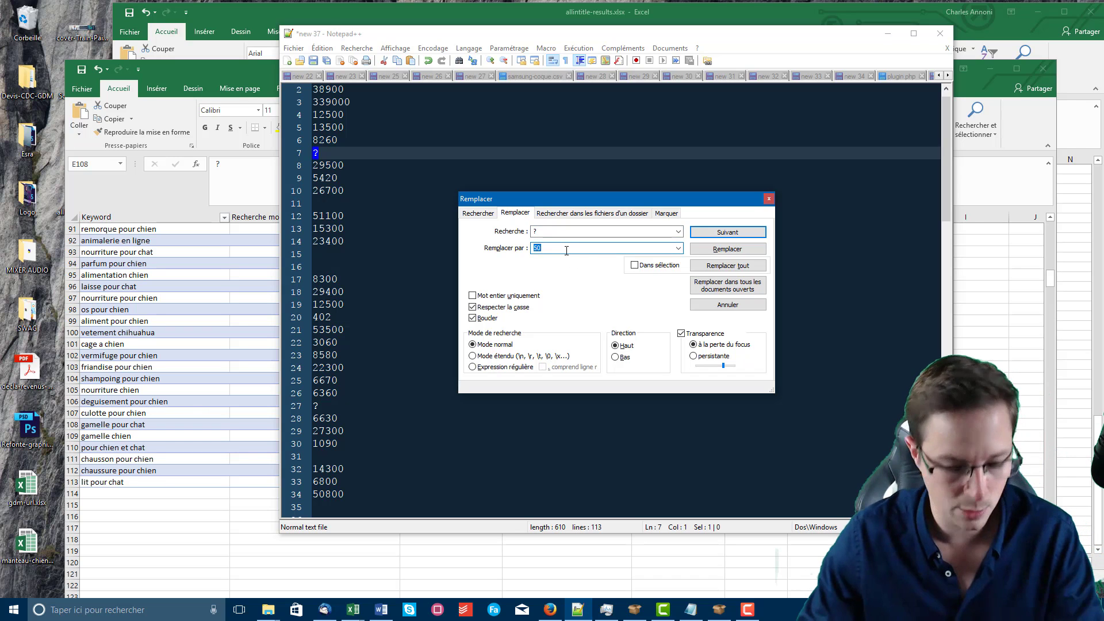
key("BackSpace")
left_click(702, 266)
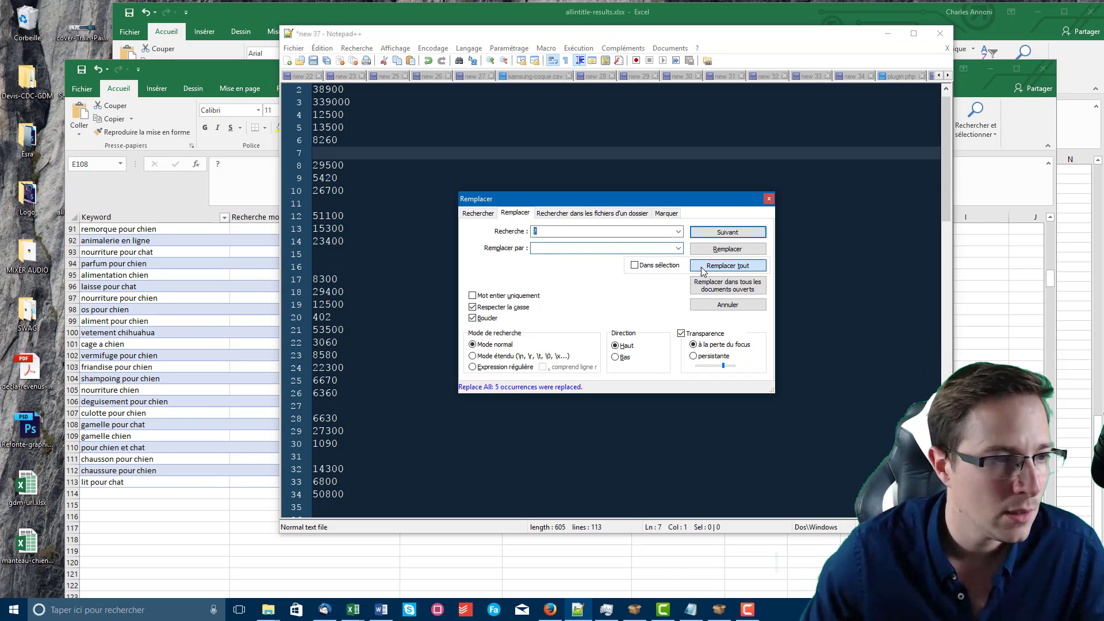
left_click(384, 173)
key("ctrl+a")
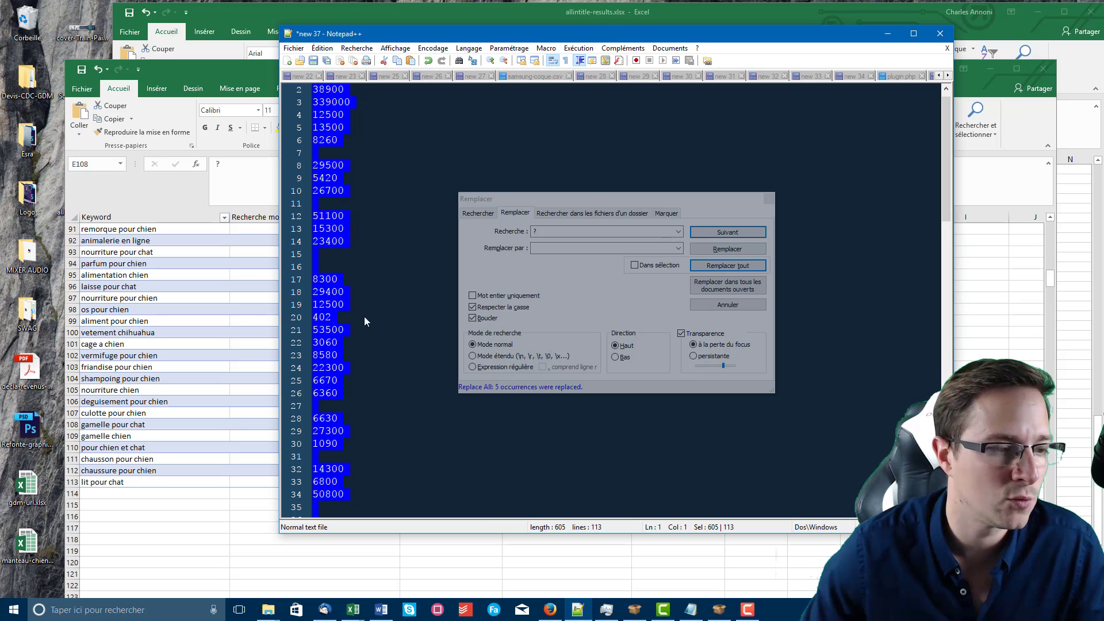
Step: Paste the cleaned values over the allintitle - results column in manteau-chien.xlsx, starting at E2
left_click(200, 494)
scroll(701, 367, "up", 14)
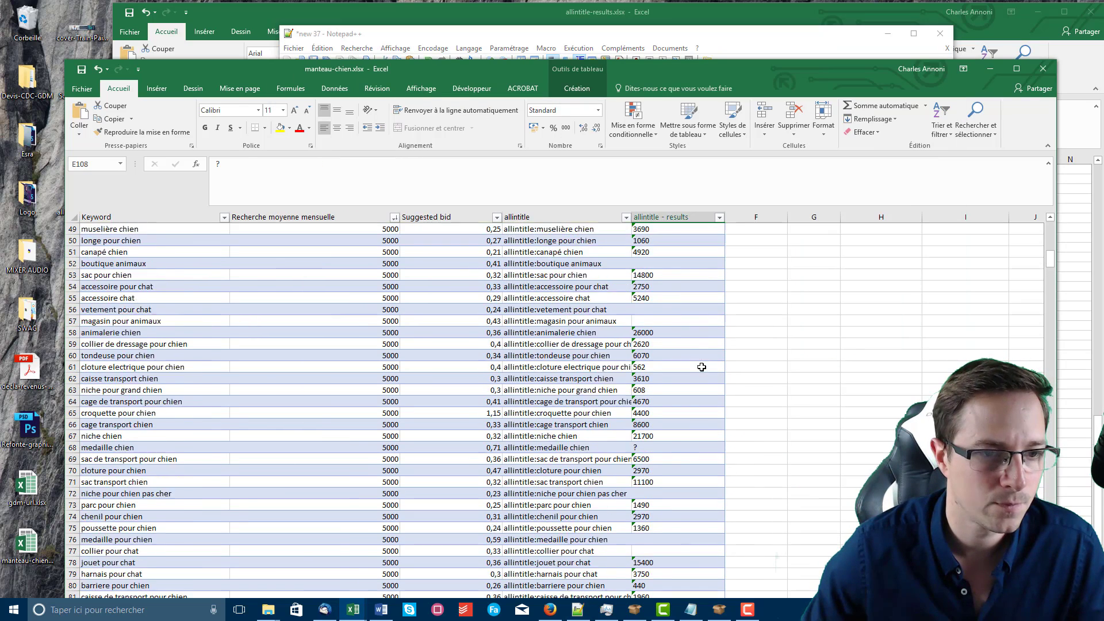
scroll(701, 367, "up", 16)
left_click(661, 241)
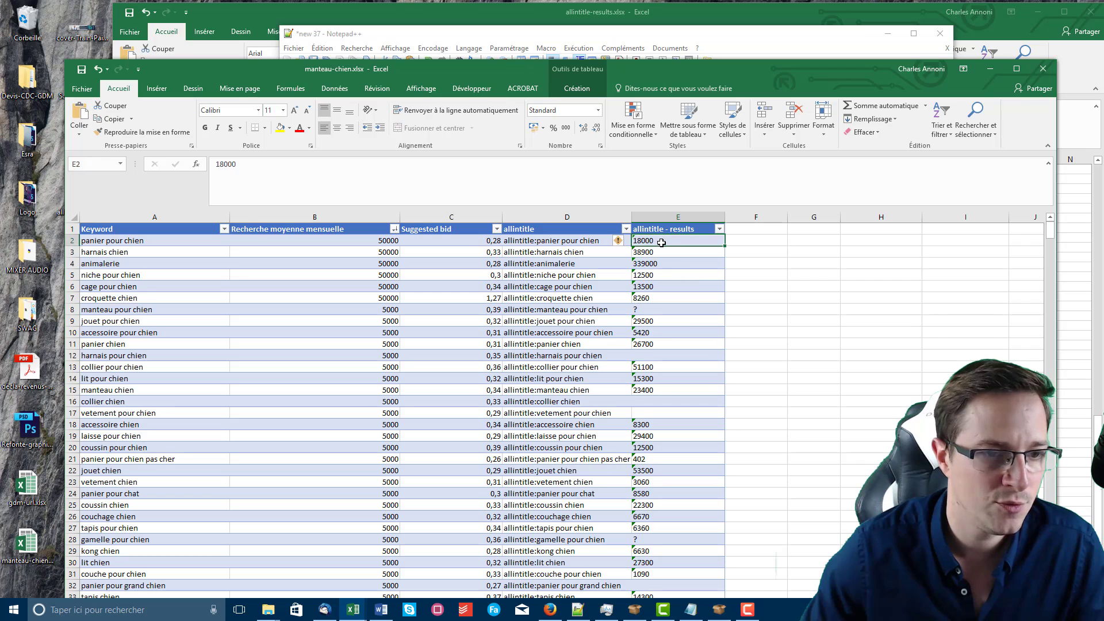
key("ctrl+v")
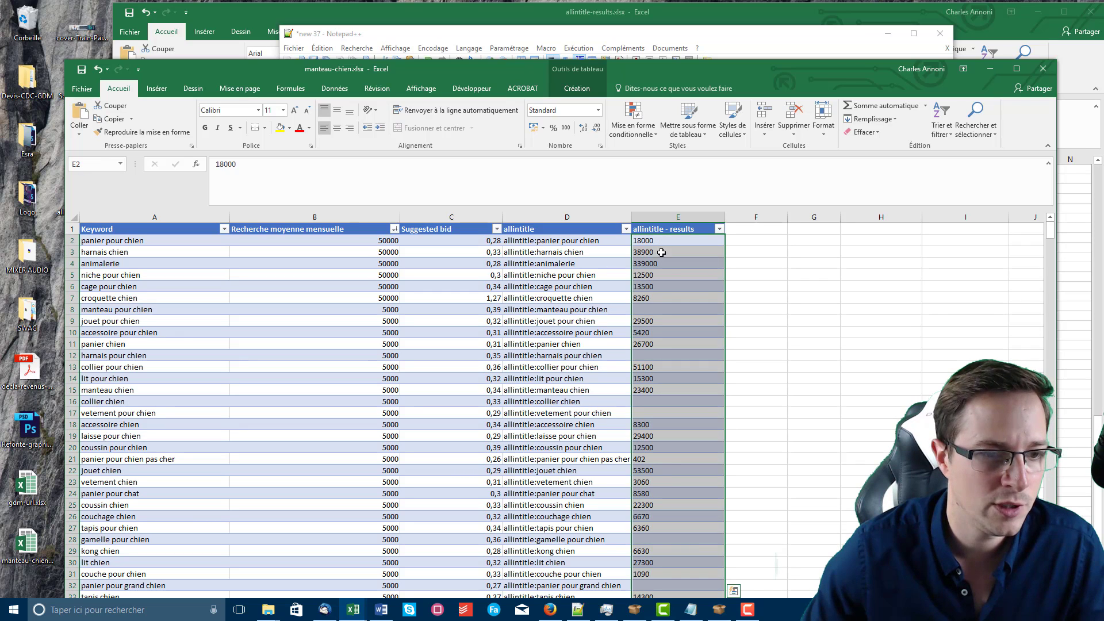
Step: Sort the table by allintitle - results from largest to smallest and review the keywords that have no result
left_click(719, 230)
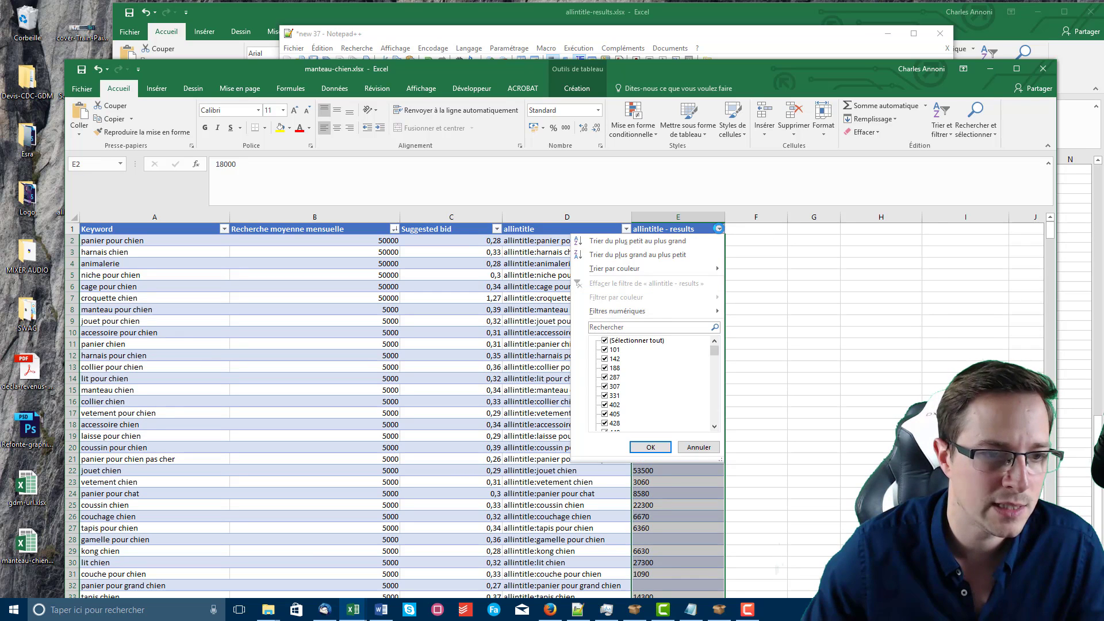
left_click(668, 255)
left_click(669, 256)
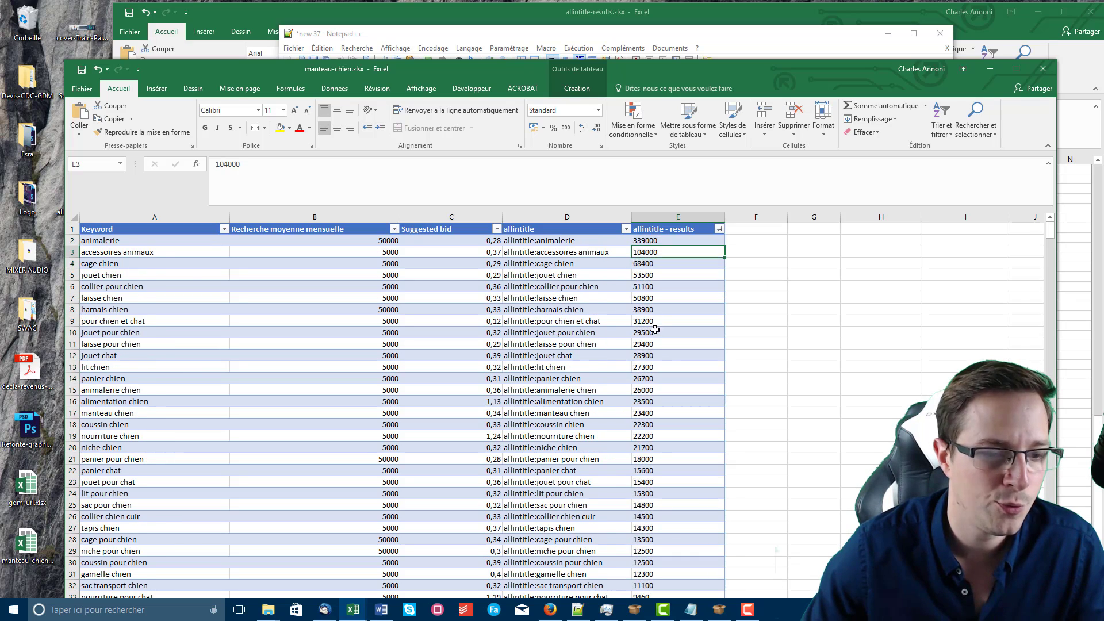
scroll(654, 333, "down", 20)
scroll(655, 334, "down", 1)
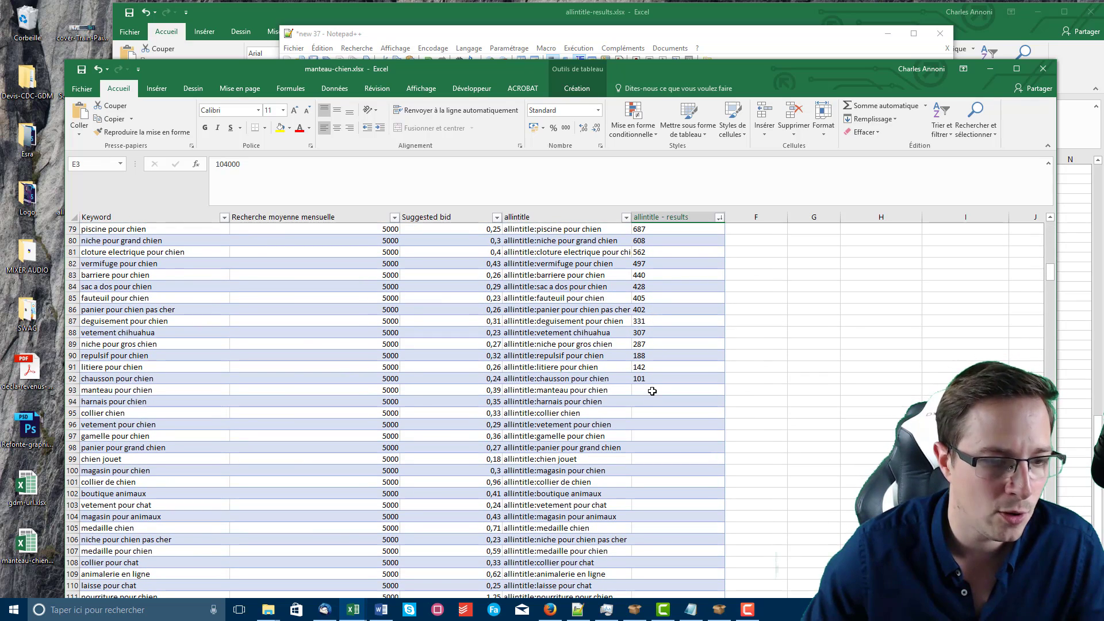
left_click(652, 391)
scroll(653, 390, "down", 8)
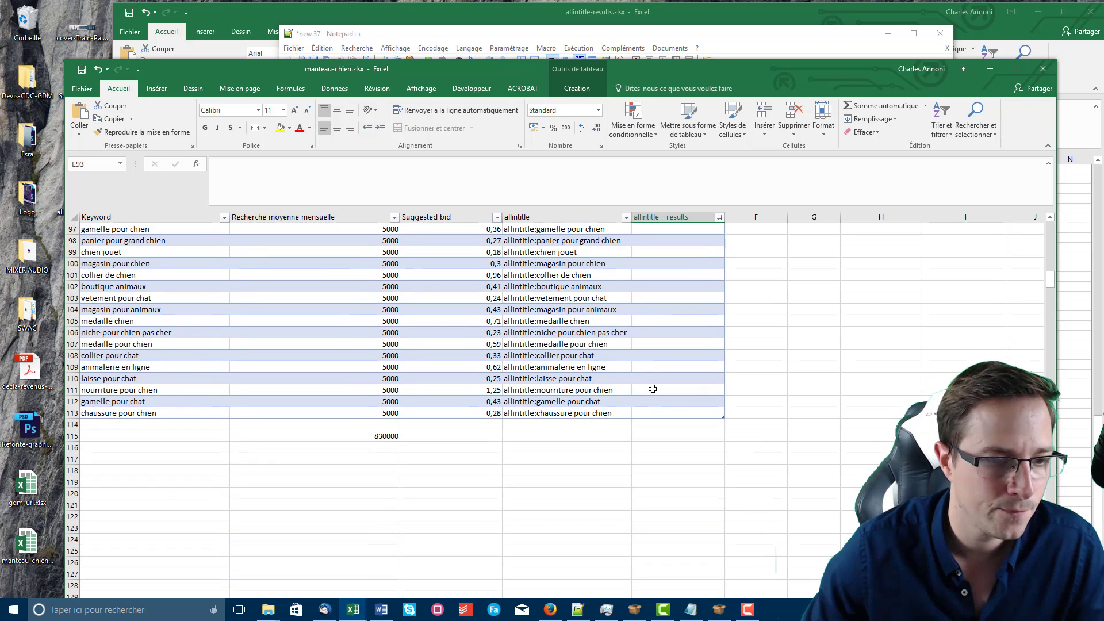
scroll(653, 389, "up", 7)
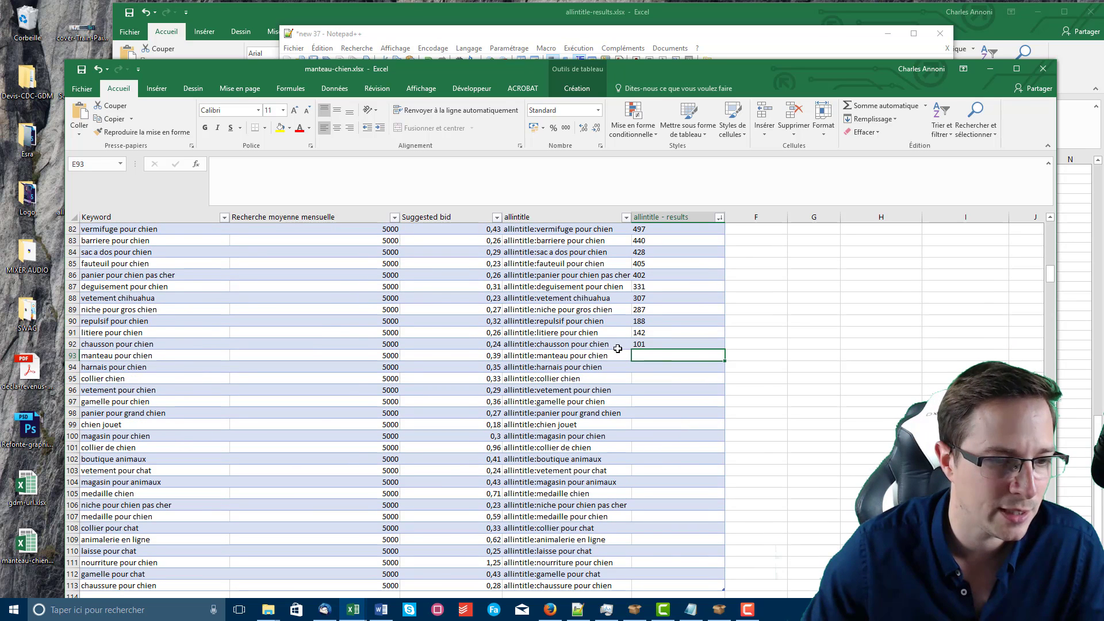
Step: Copy the allintitle queries without results from D93 to D113 and replace the entire contents of kw.txt with them
left_click_drag(595, 355, 590, 586)
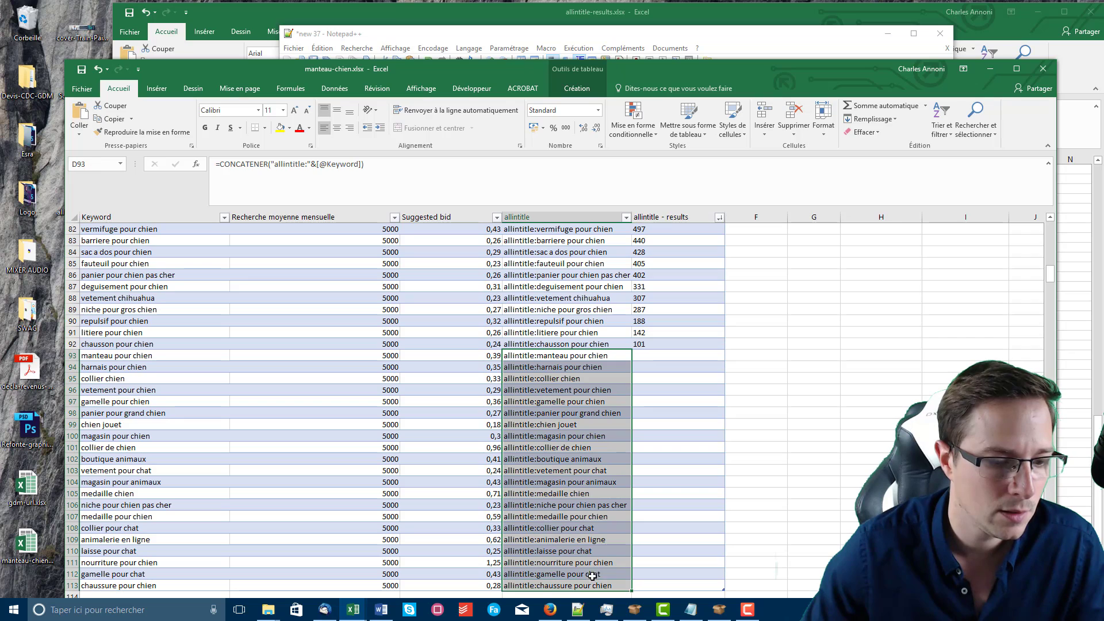
key("ctrl+c")
scroll(601, 521, "down", 3)
left_click(691, 610)
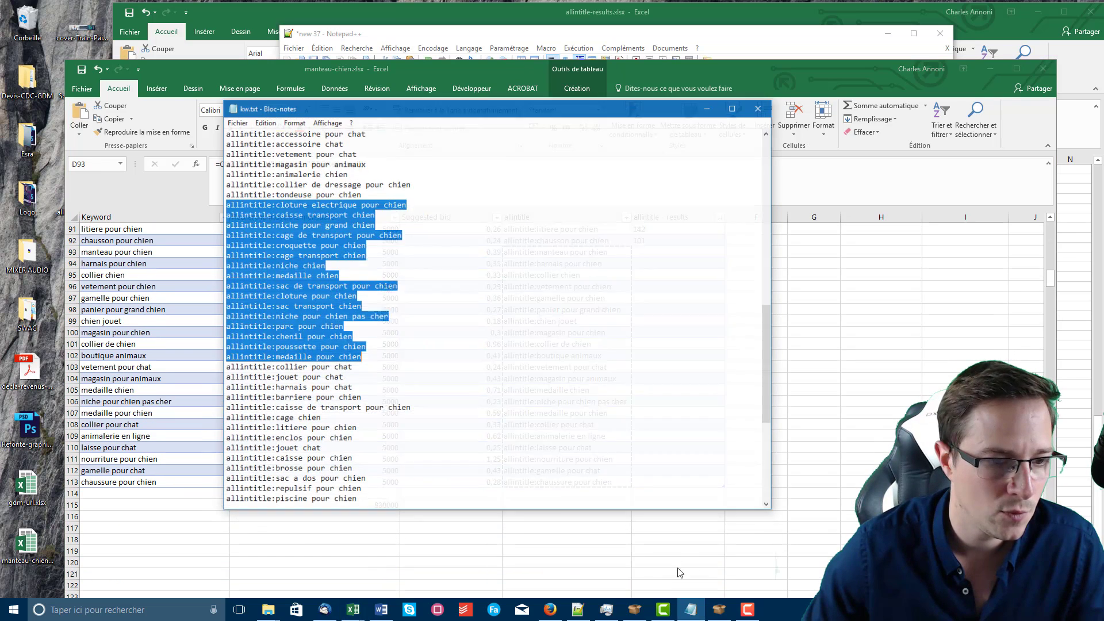
left_click(547, 365)
key("ctrl+a")
key("ctrl+v")
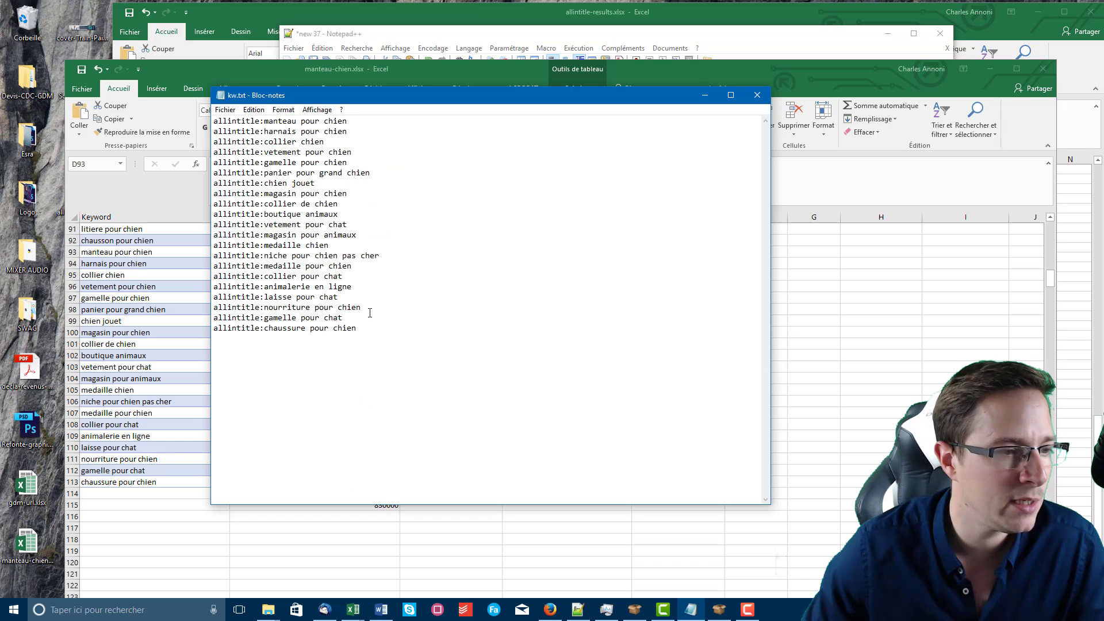
Step: Import the keywords from kw.txt on the desktop into the ScrapeBox Google Competition Finder, and exit the addon
left_click(719, 609)
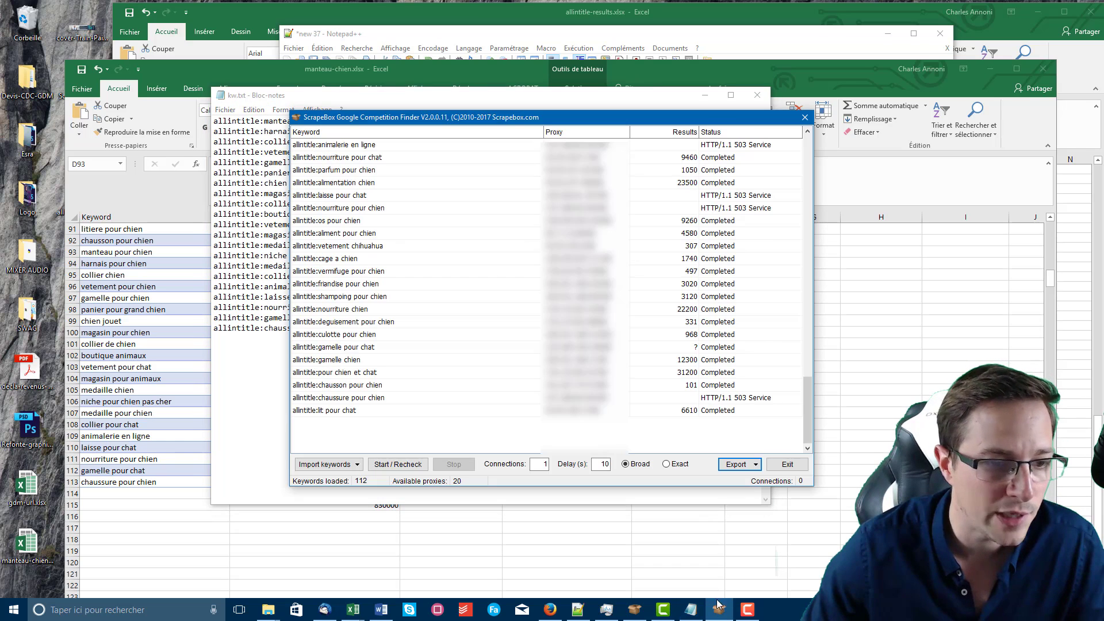
left_click(356, 464)
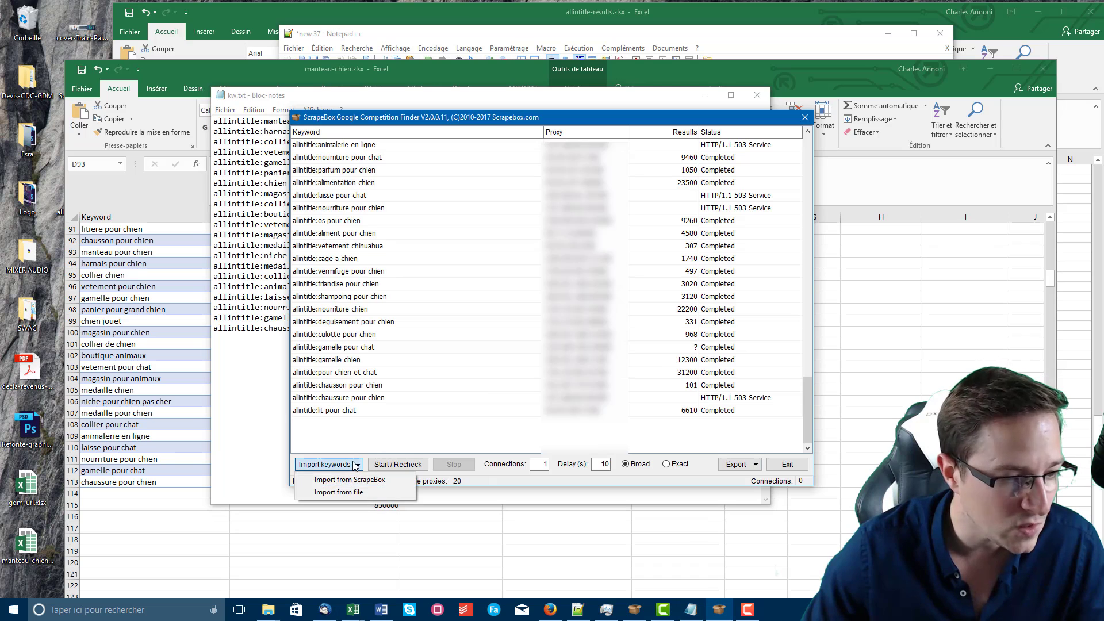
left_click(352, 493)
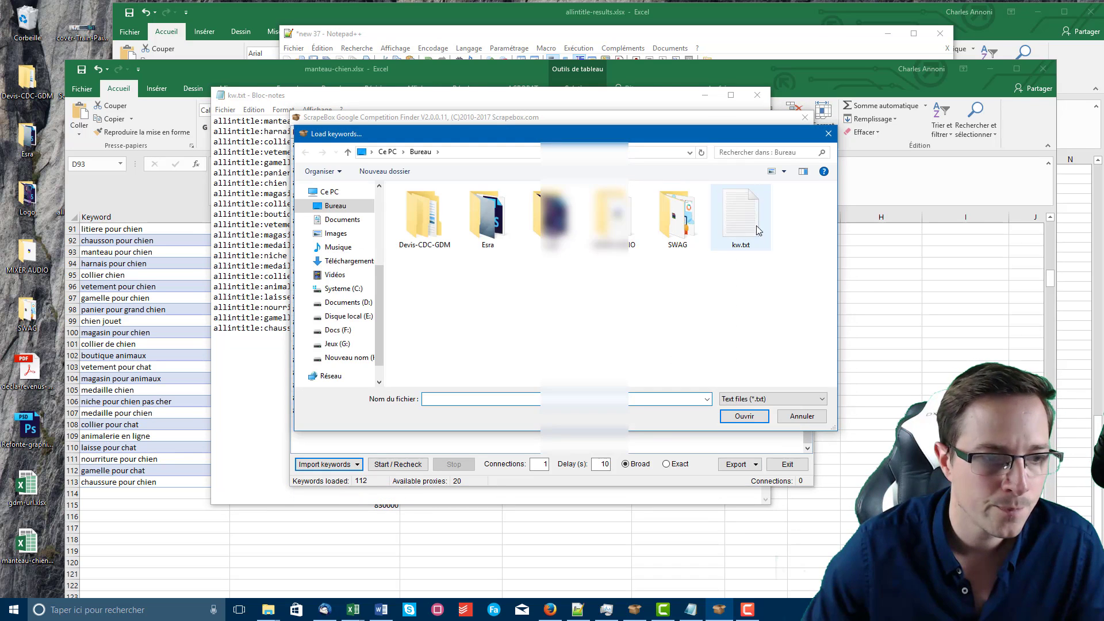
left_click(757, 230)
left_click(729, 418)
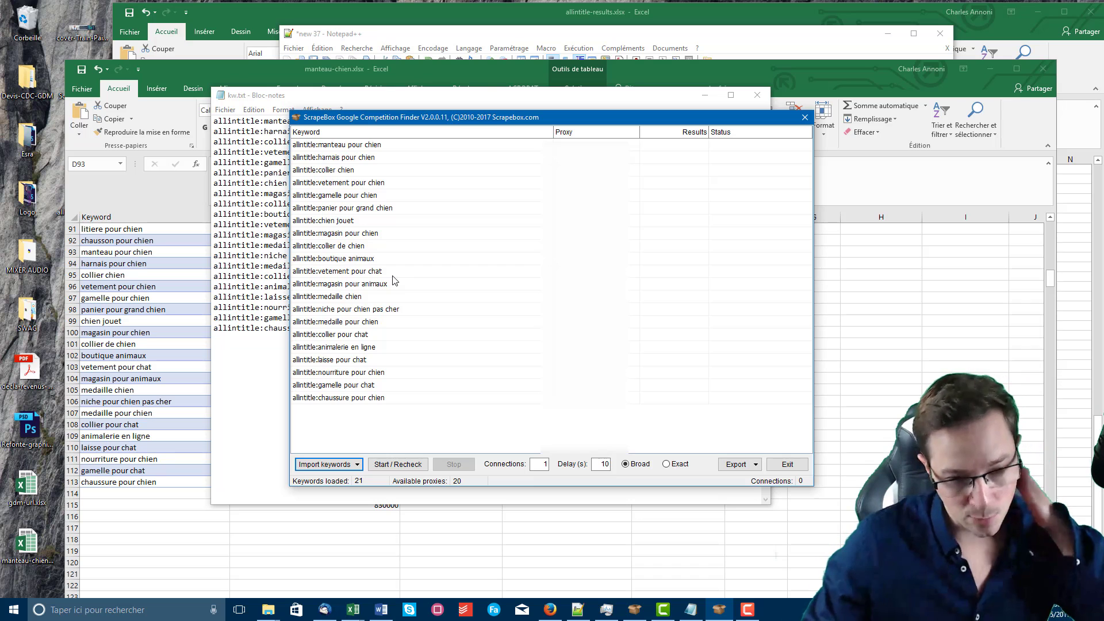
left_click(796, 465)
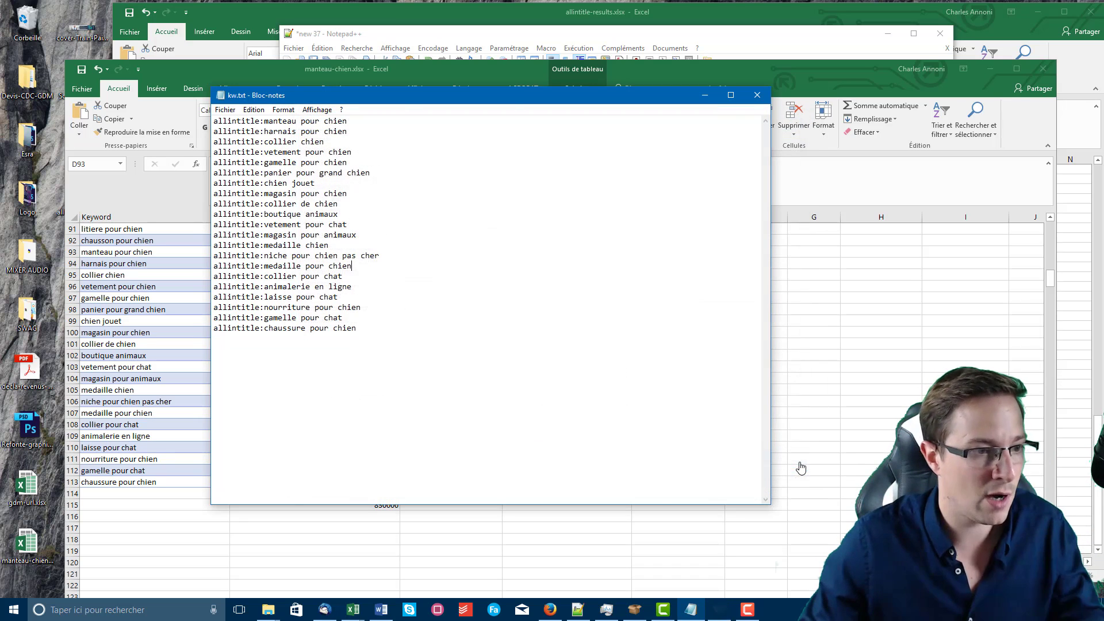
Step: Minimize kw.txt, copy the allintitle query from D93 and search Google in Firefox for allintitle:manteau pour chien to read its result count
left_click(704, 96)
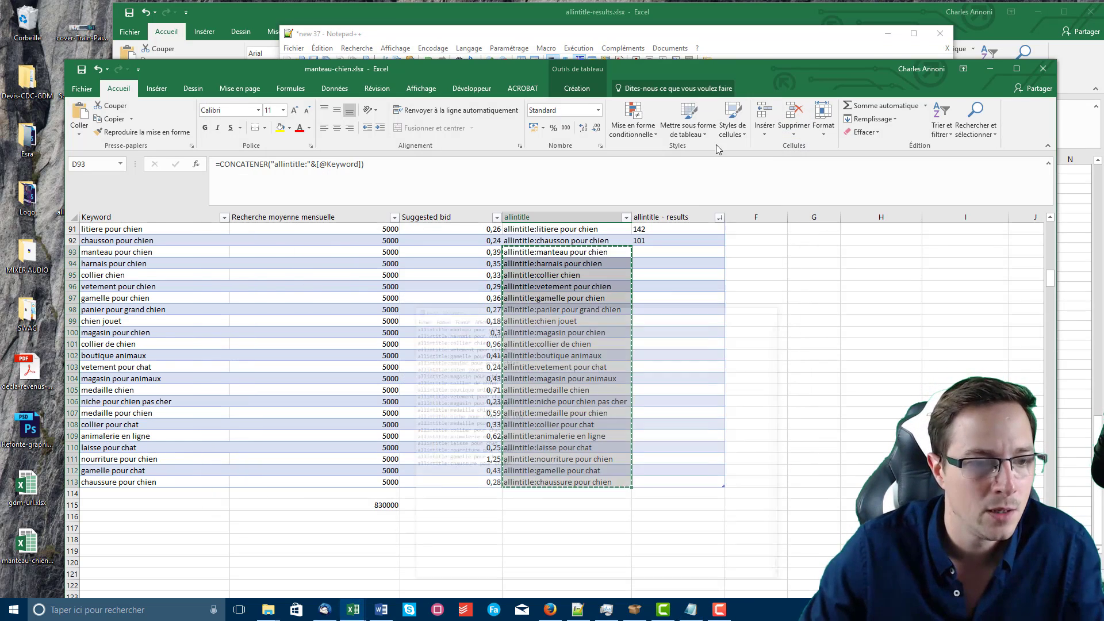
left_click(623, 331)
key("Escape")
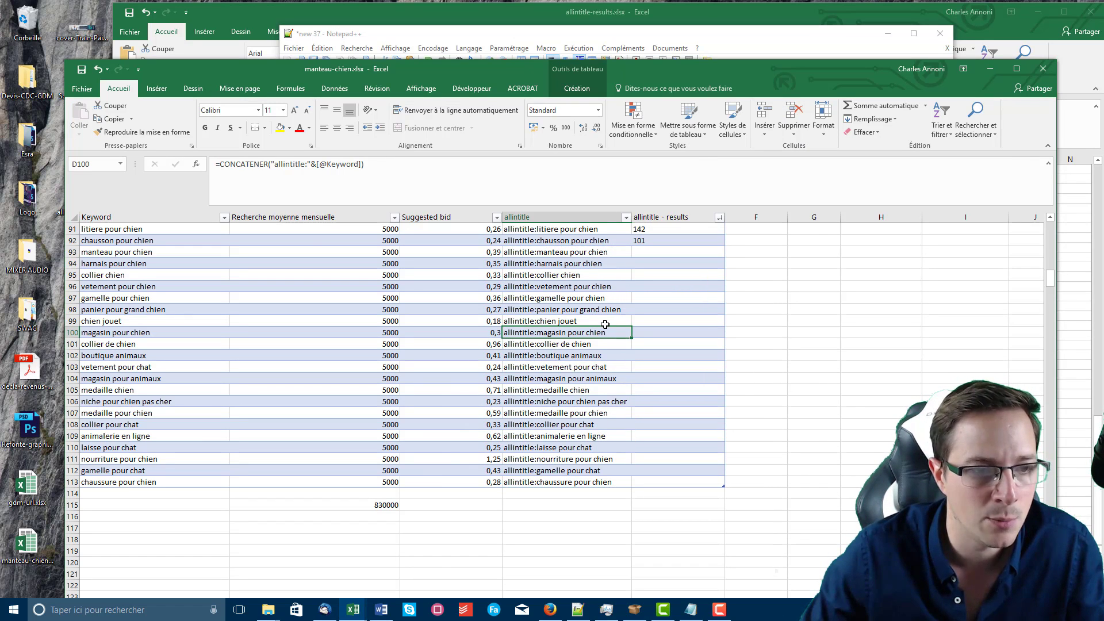
left_click(600, 253)
key("ctrl+c")
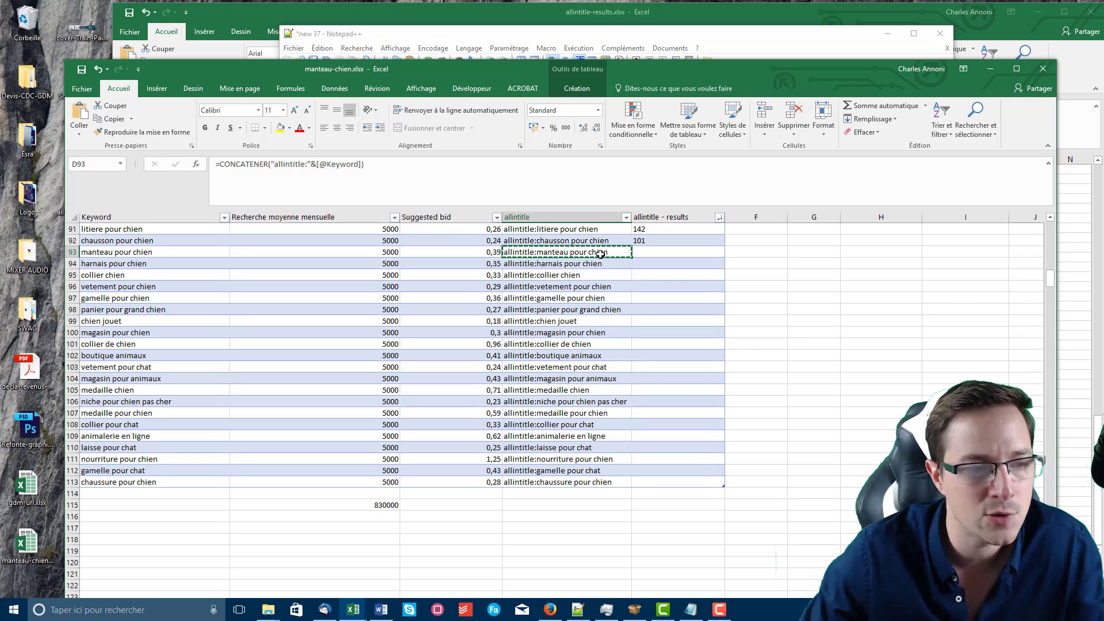
left_click(550, 609)
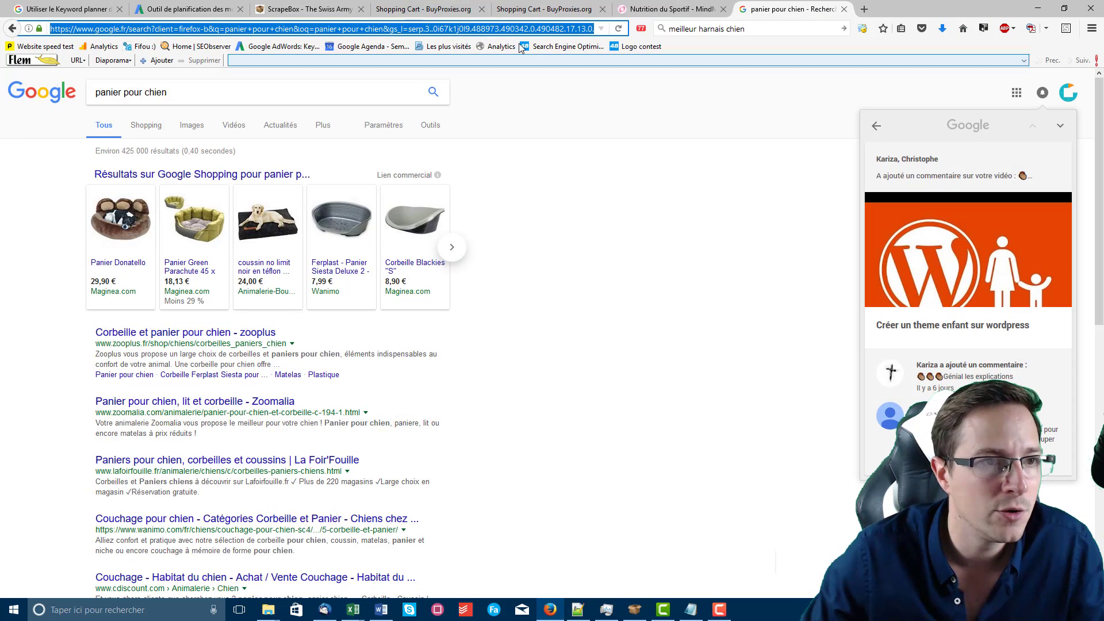
left_click(224, 92)
key("ctrl+a")
key("ctrl+v")
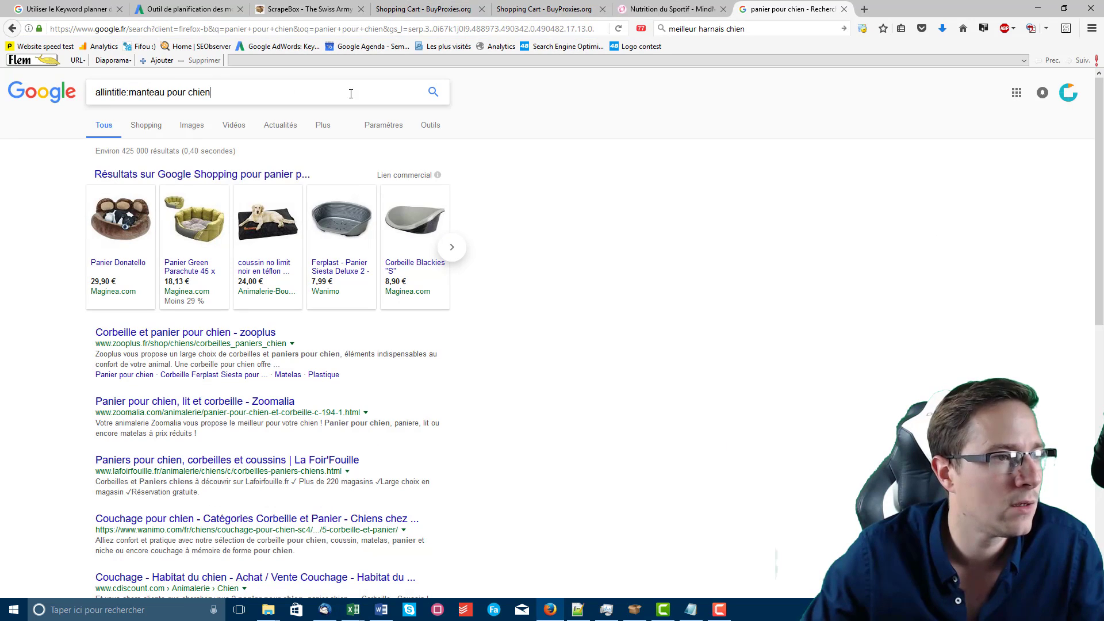
left_click(436, 95)
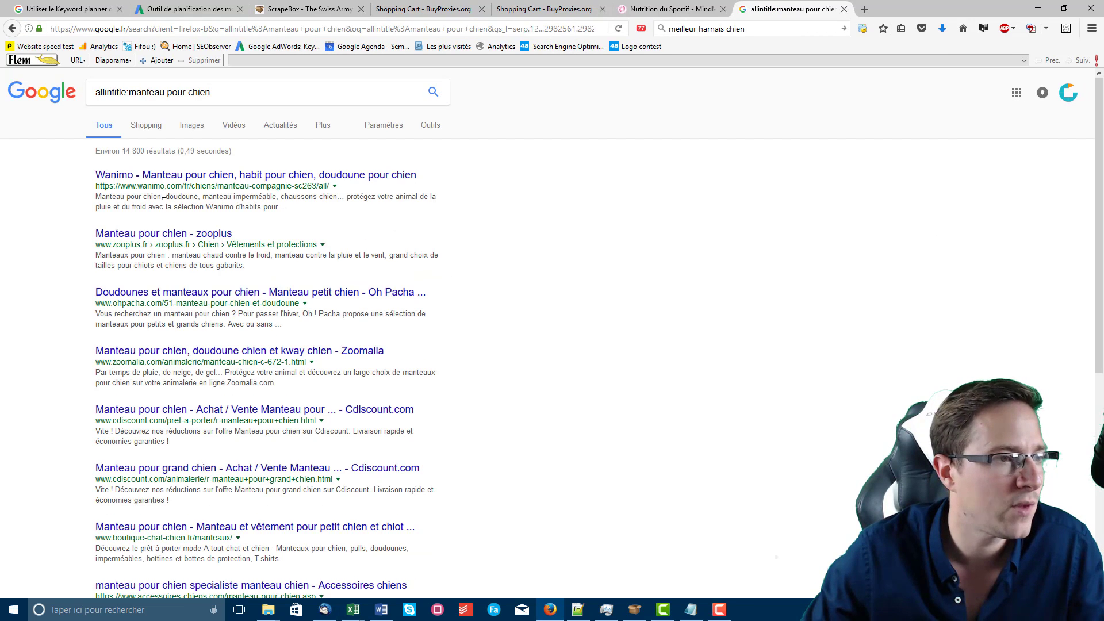
left_click_drag(137, 151, 144, 152)
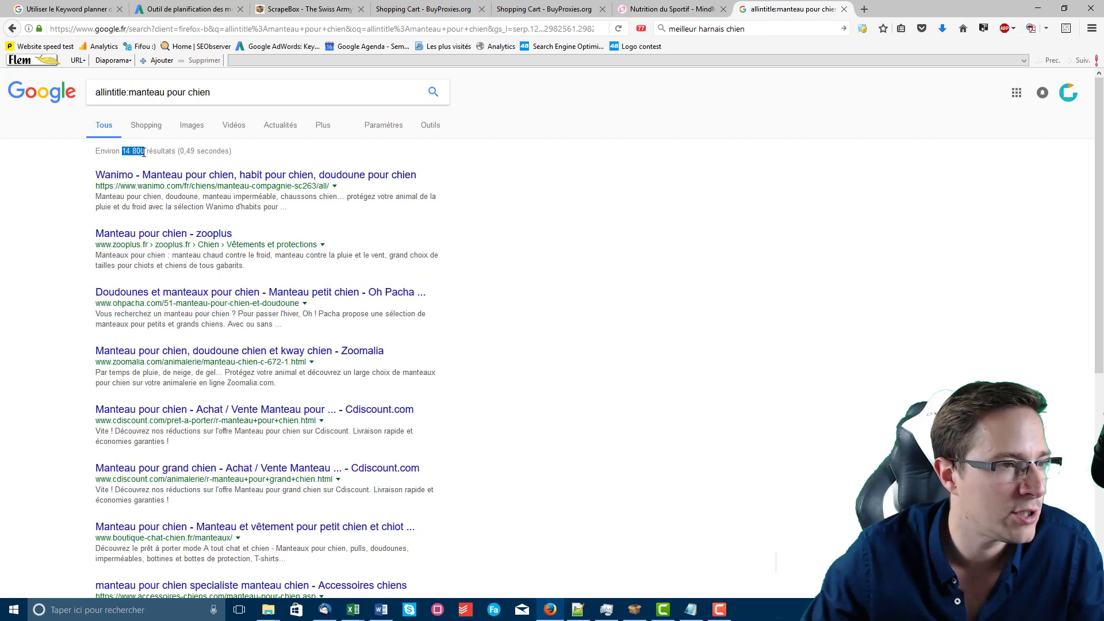
Step: Return to Excel, close allintitle-results.xlsx and enter 14800 as the allintitle result for manteau pour chien in E93 of manteau-chien.xlsx
left_click(353, 610)
left_click(454, 545)
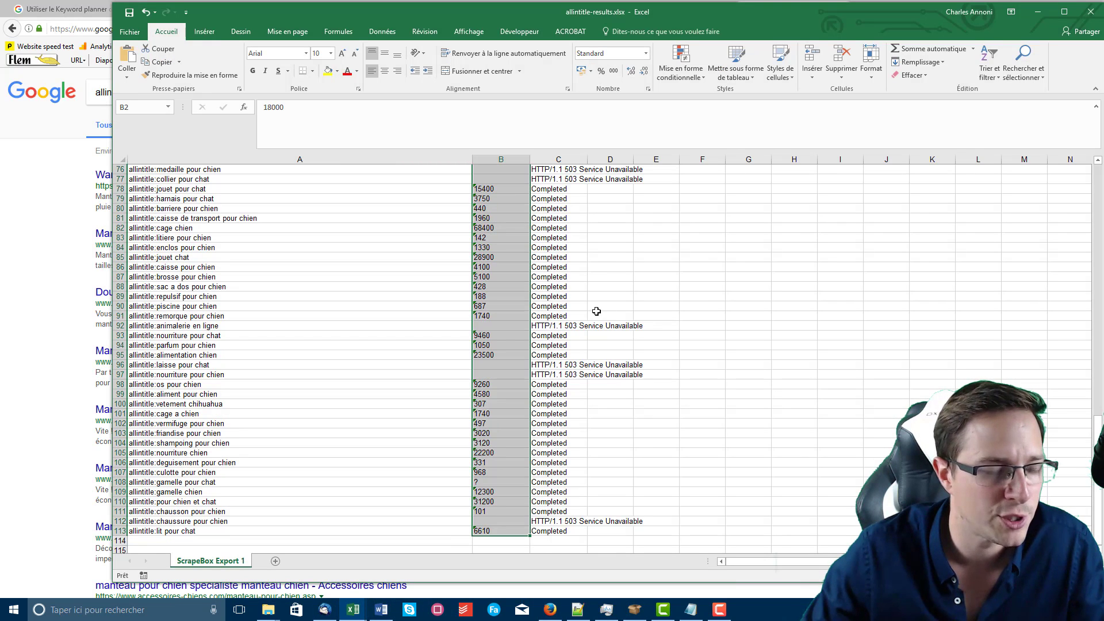
left_click(1091, 12)
left_click(659, 252)
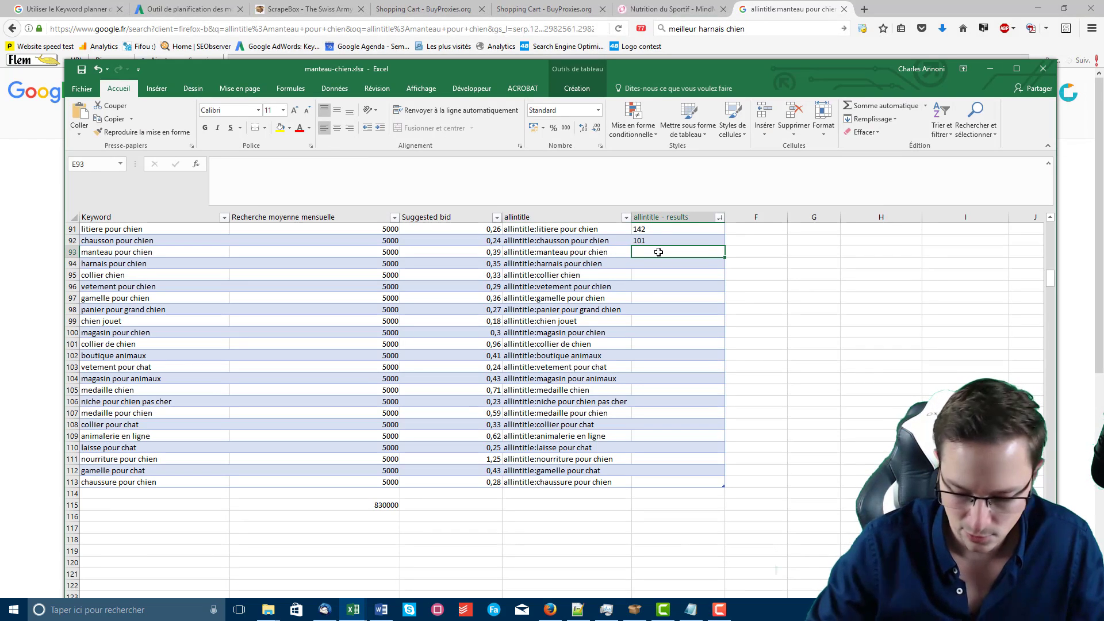
type("14800")
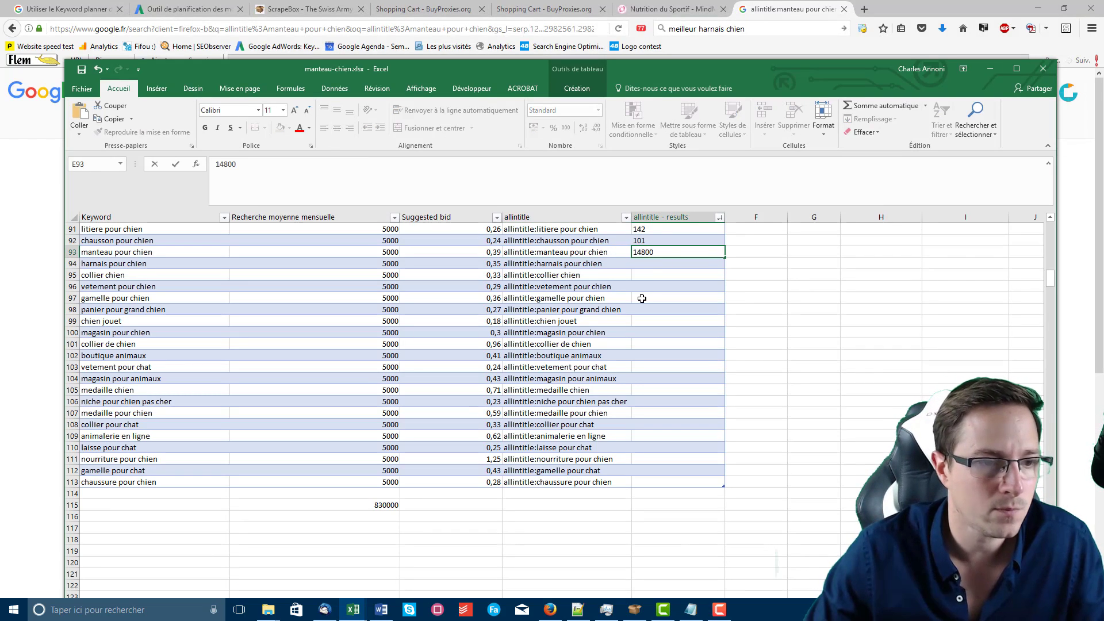
left_click(641, 298)
Step: Copy the query from D94, search Google for allintitle:harnais pour chien and record 25300 as its result in the Excel table
left_click(601, 265)
key("ctrl+c")
key("alt+Tab")
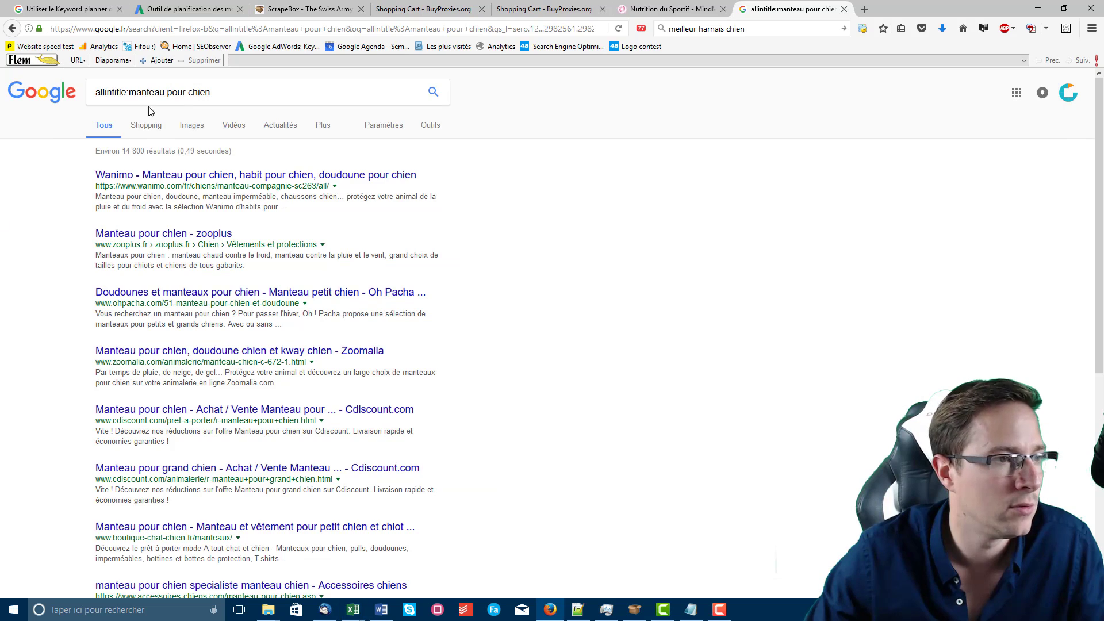
left_click(153, 95)
key("ctrl+a")
key("ctrl+v")
key("Return")
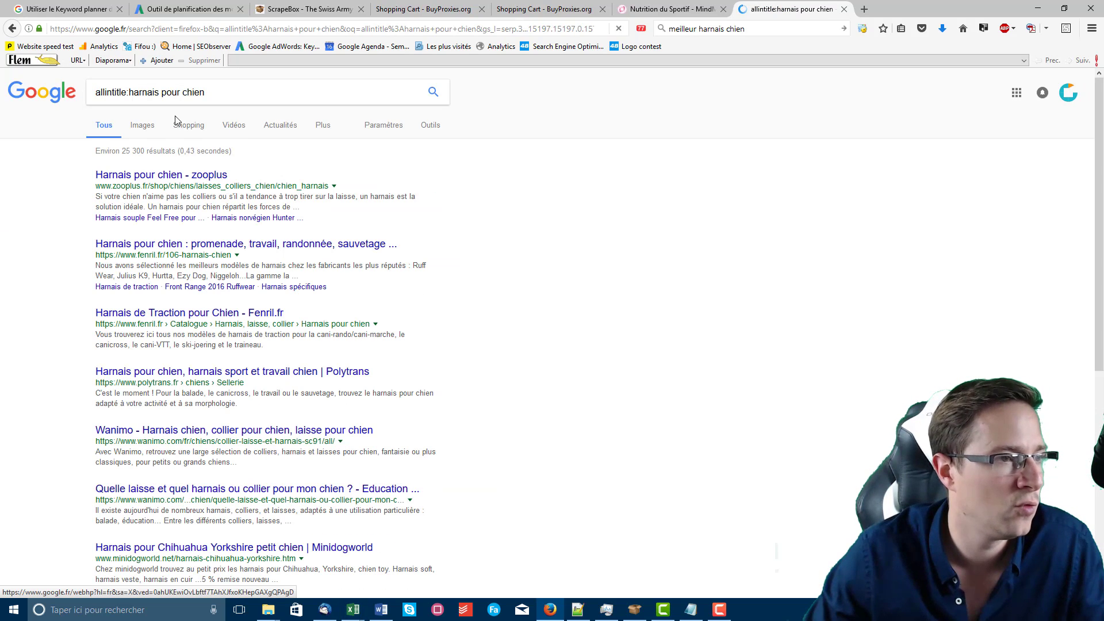
mouse_move(361, 616)
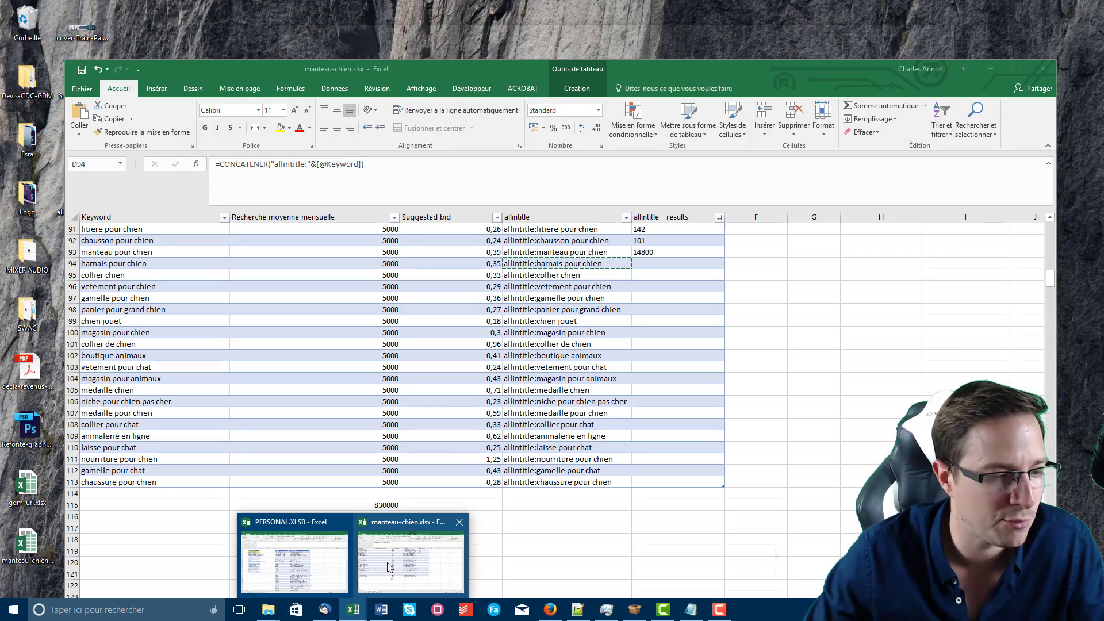
left_click(387, 563)
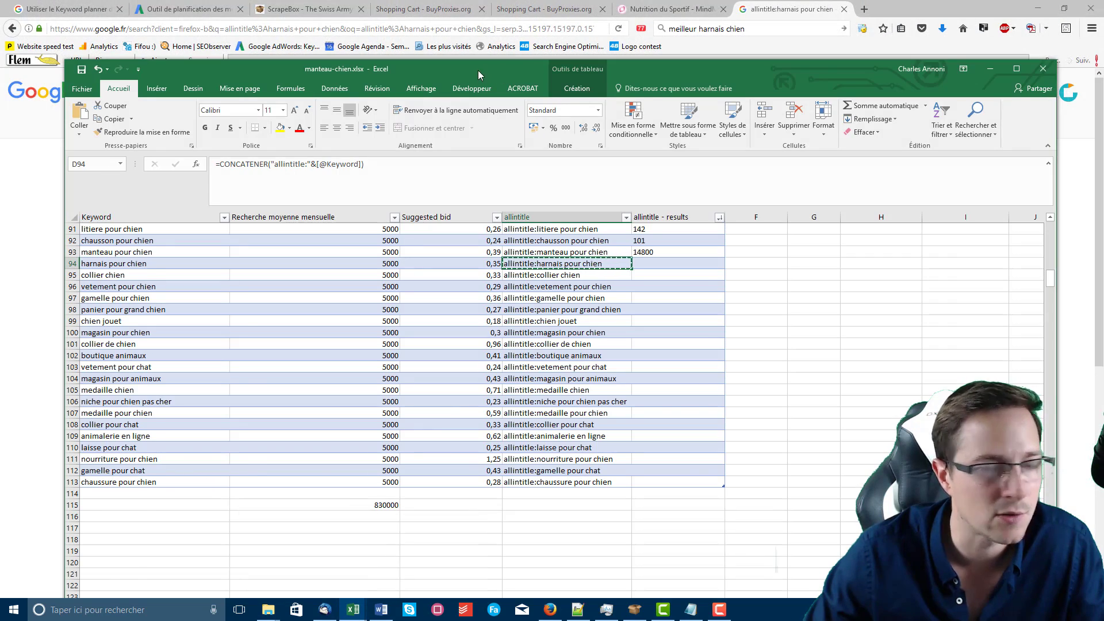
Step: Search Google for allintitle:collier chien and record 124000 as its allintitle result in the Excel table
key("alt+Tab")
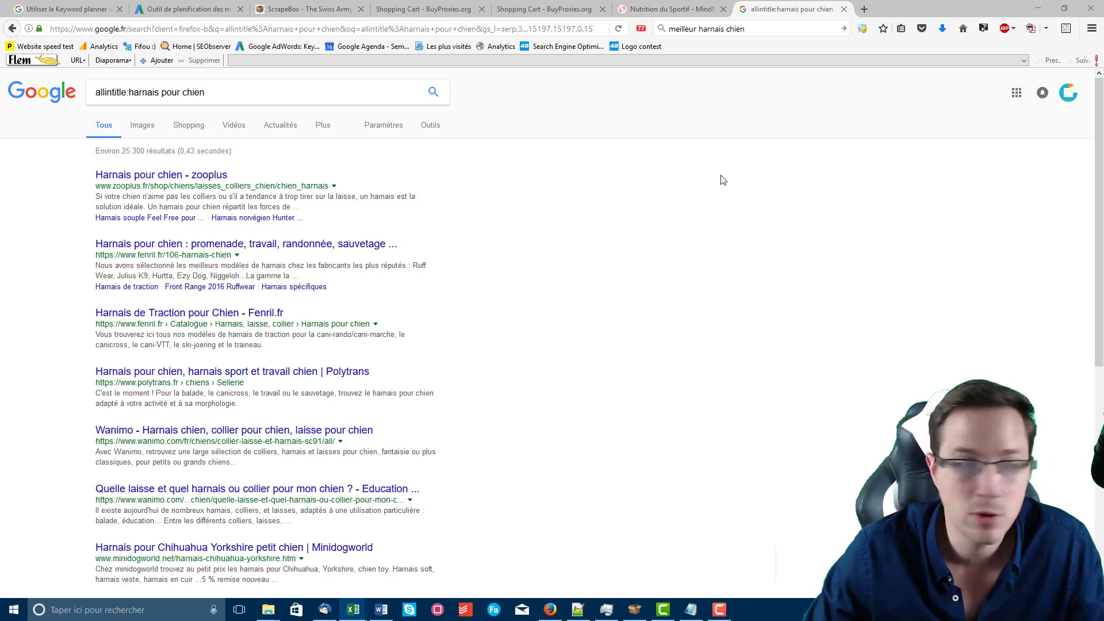
left_click_drag(208, 92, 128, 92)
type("collier chien")
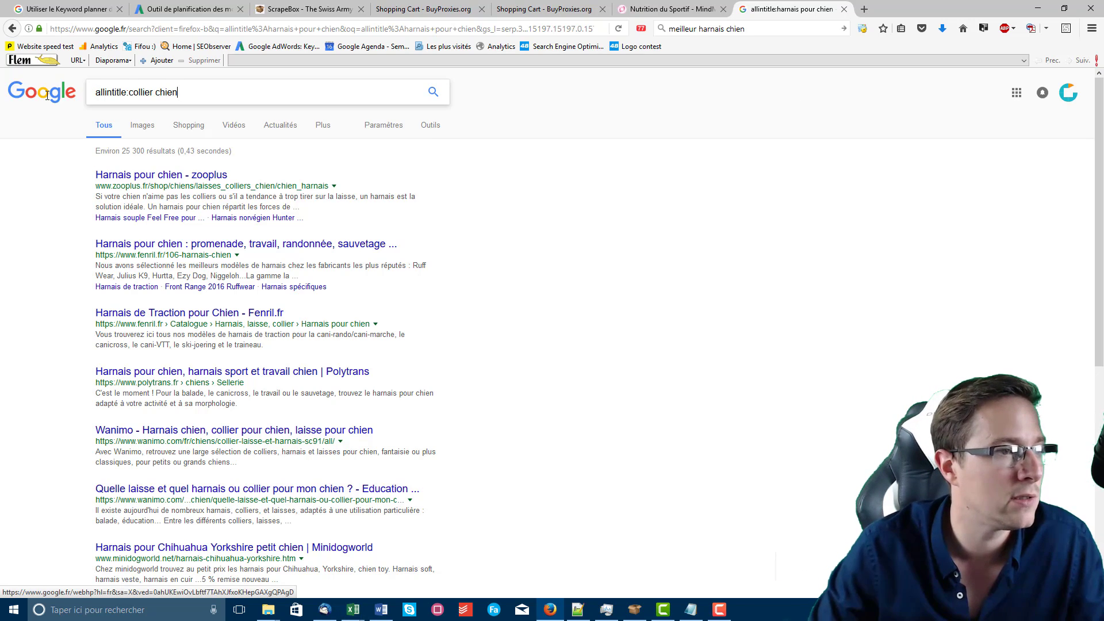
key("Return")
key("alt+Tab")
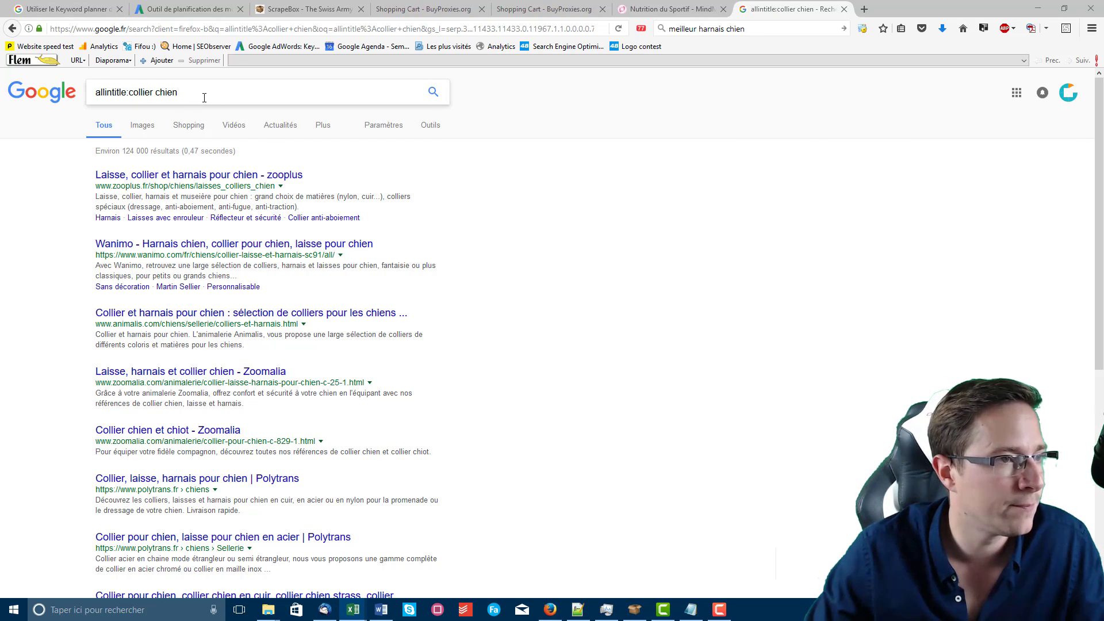
Step: Search Google for allintitle:vetement pour chien and record 1220 as its allintitle result in the Excel table
left_click_drag(202, 94, 128, 92)
type("vetement pour chien")
key("Return")
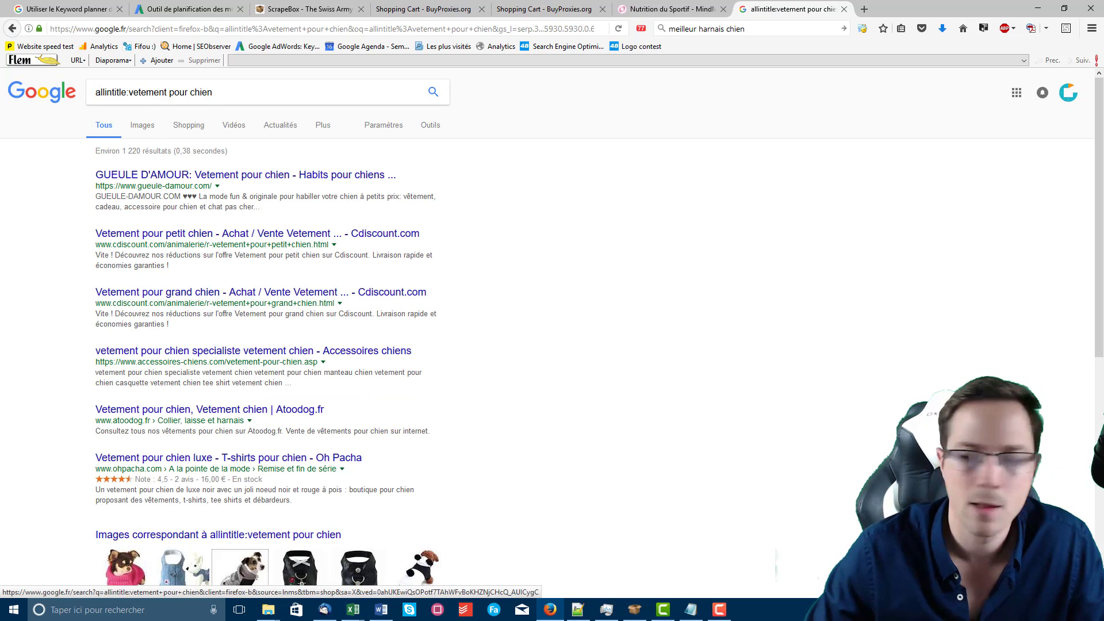
key("alt+Tab")
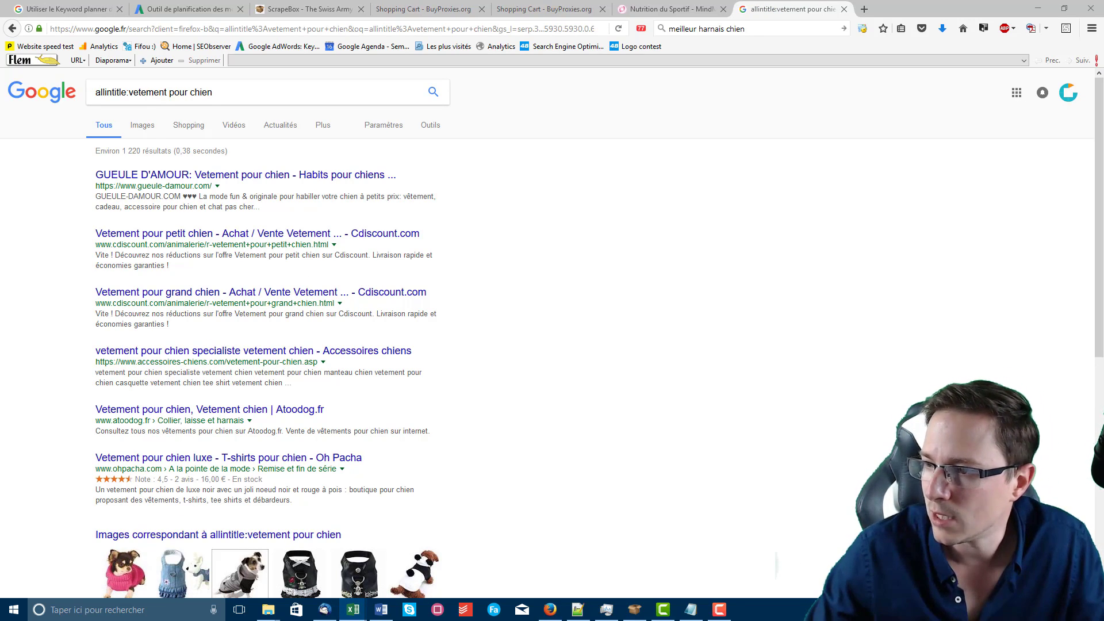
Step: Search Google for allintitle:gamelle pour chien and record 8040 as its allintitle result in the Excel table
left_click(241, 87)
double_click(143, 92)
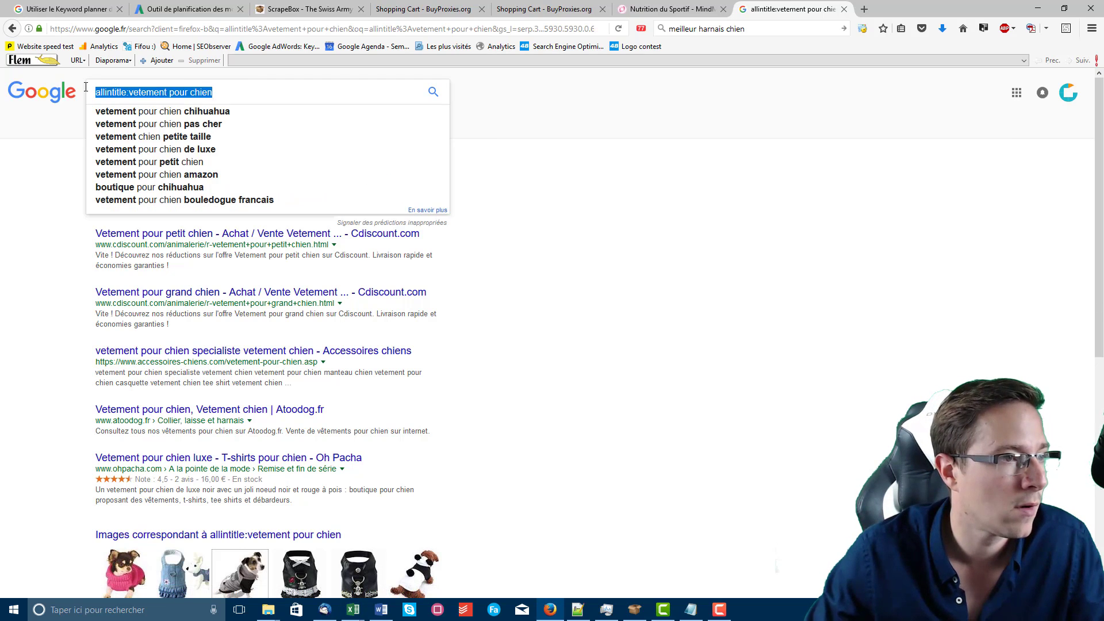
type("gamelle")
key("Return")
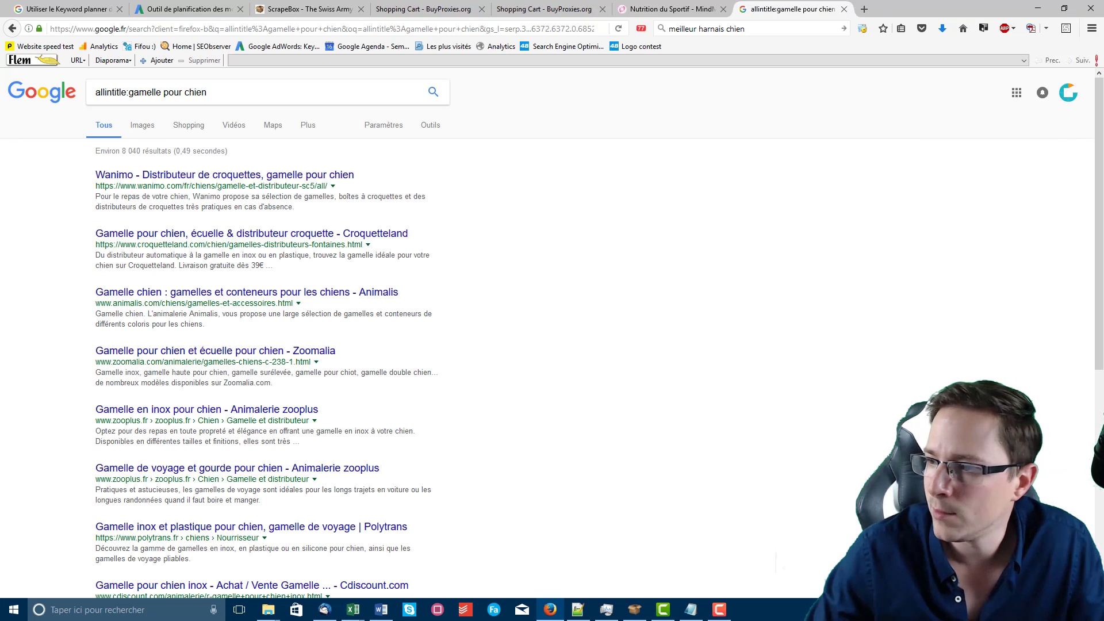
key("alt+Tab")
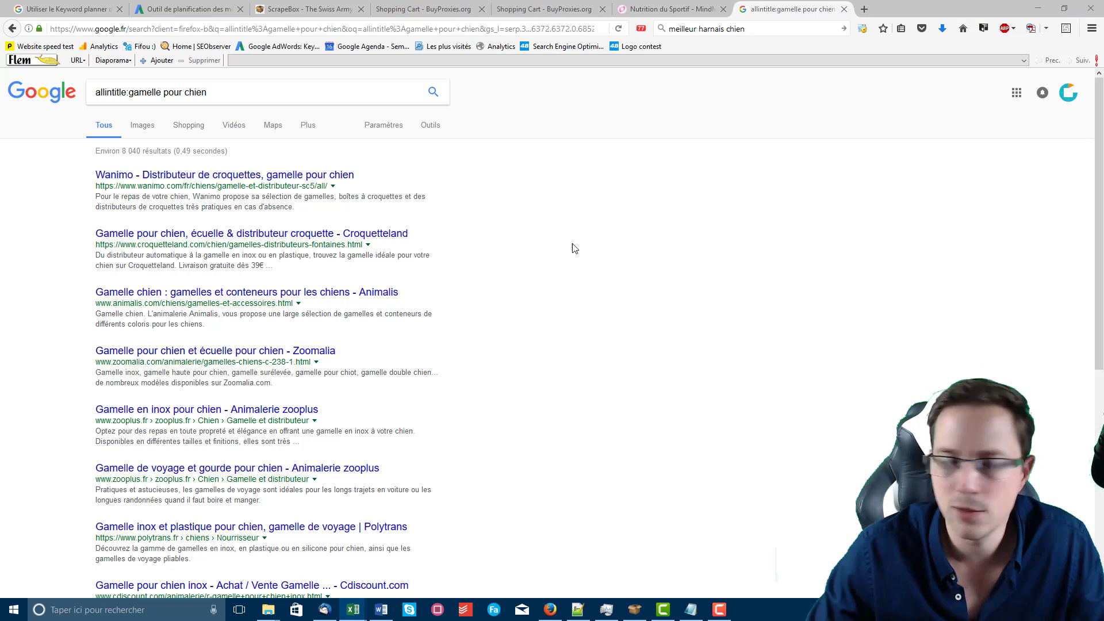
Step: Search Google for allintitle:panier pour grand chien and record 387 as its allintitle result in the Excel table
key("alt+Tab")
key("ctrl+a")
key("ctrl+v")
key("Return")
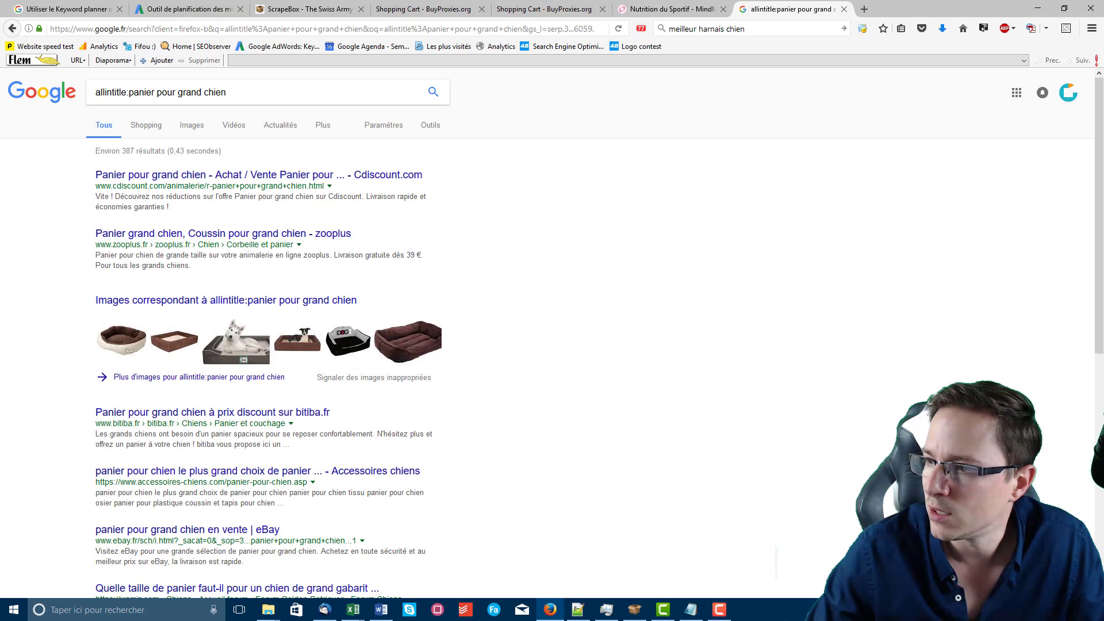
key("alt+Tab")
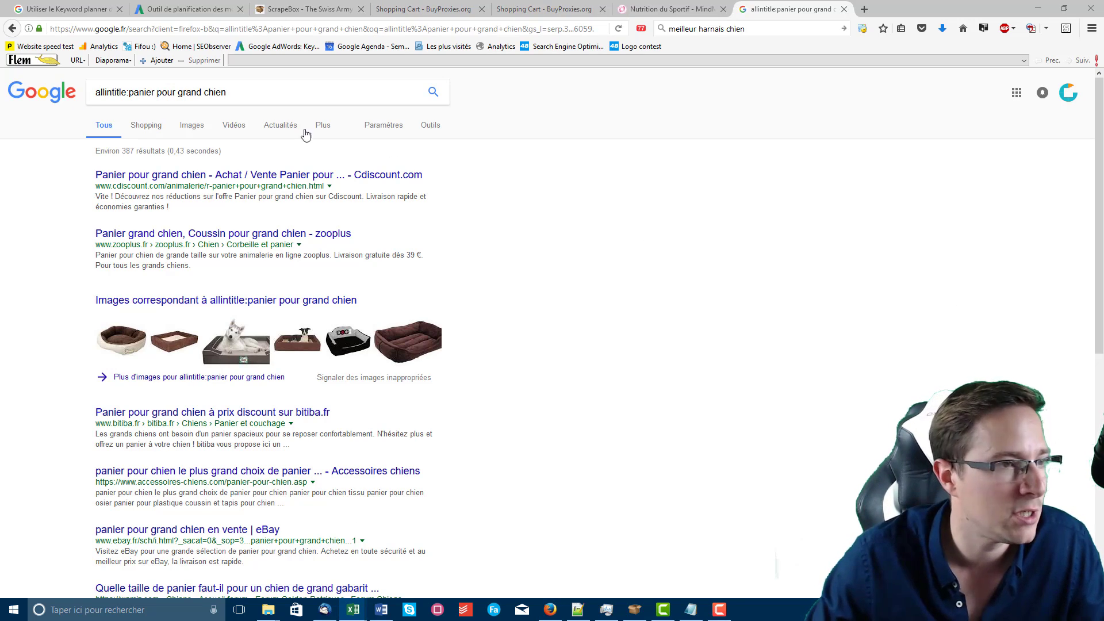
Step: Search Google for allintitle:chien jouet and record 53600 as its allintitle result in the Excel table
key("alt+Tab")
key("ctrl+a")
key("ctrl+v")
key("Return")
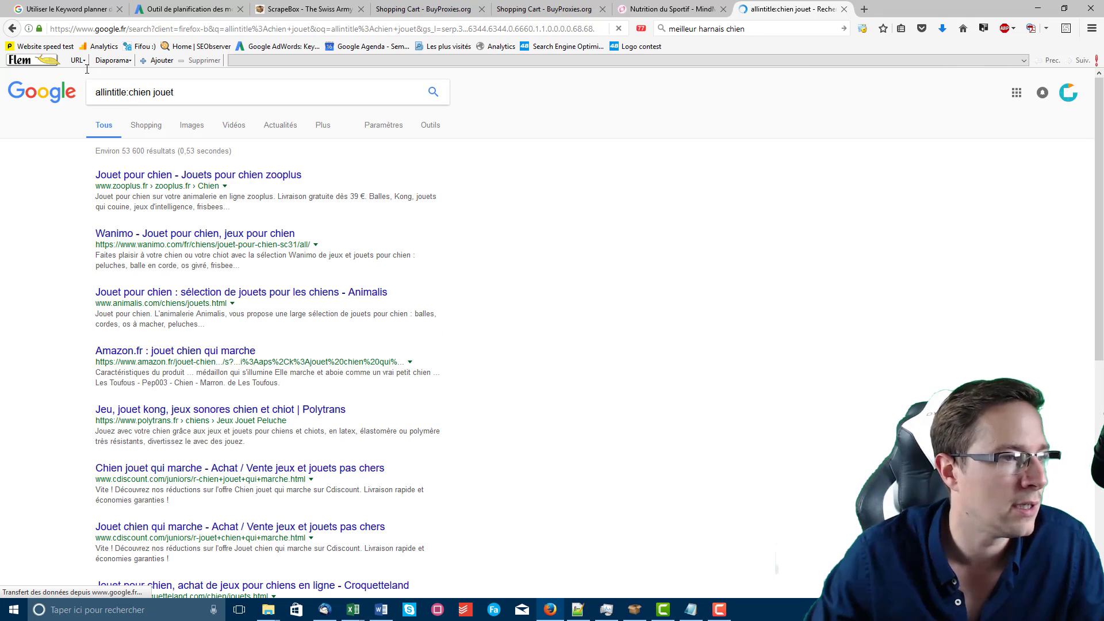
key("alt+Tab")
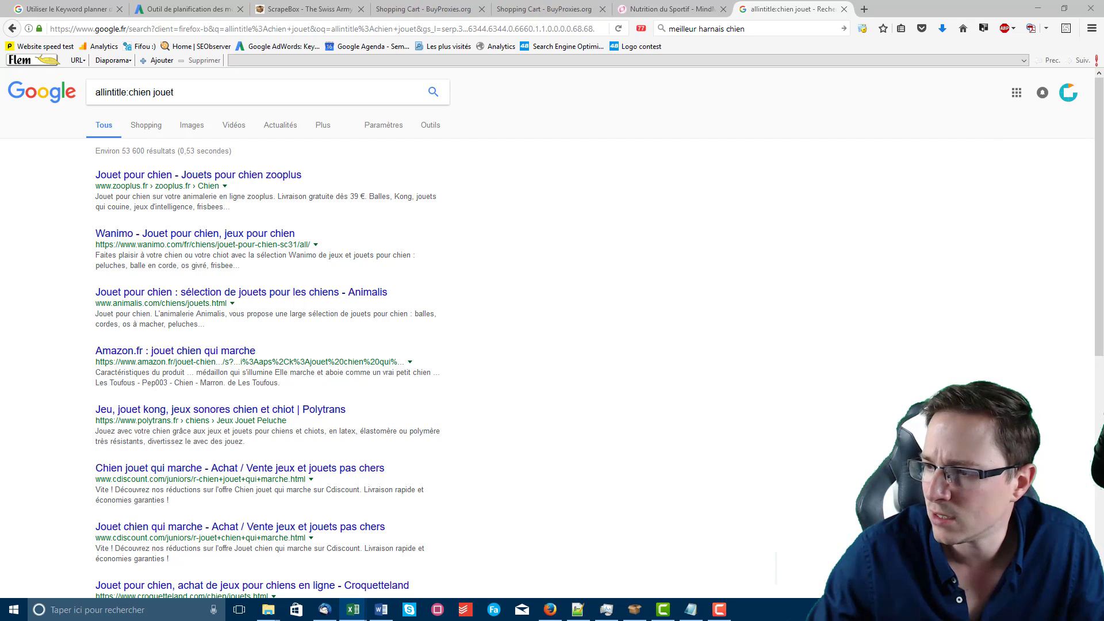
Step: Search Google for allintitle:niche pour chien pas cher and record 430 as its allintitle result in the Excel table
triple_click(134, 92)
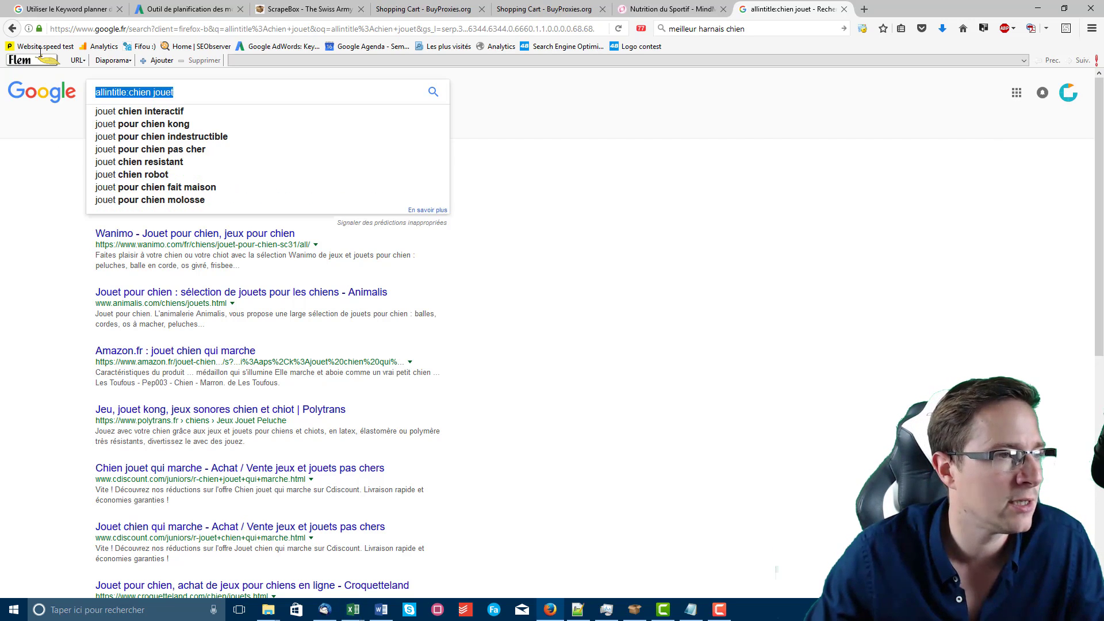
type("allintitle:niche pour chien pas cher")
key("Return")
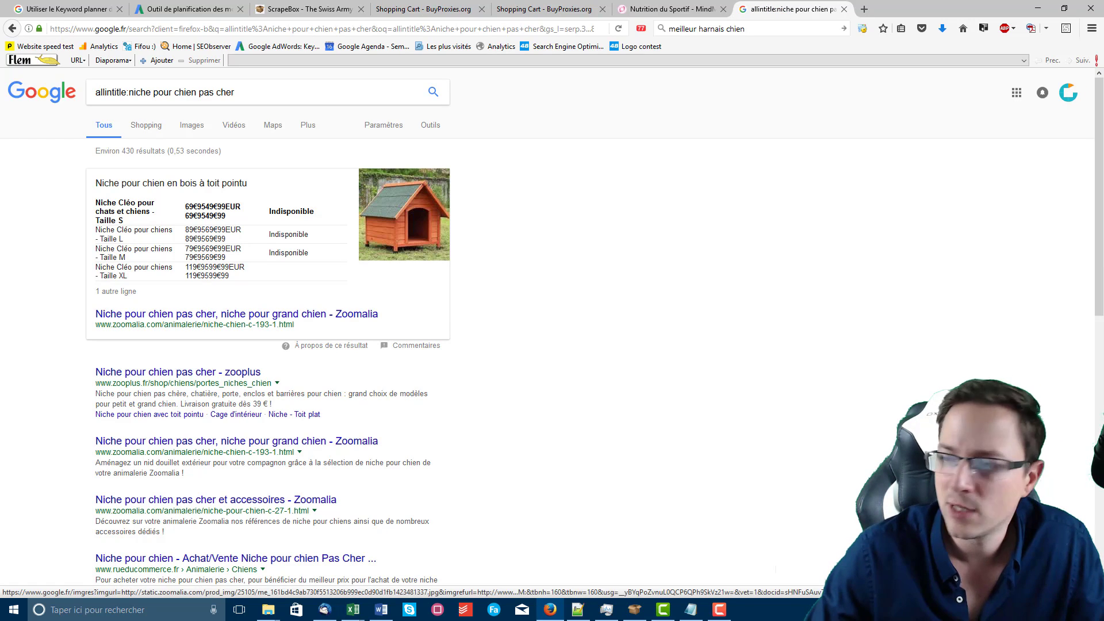
key("alt+Tab")
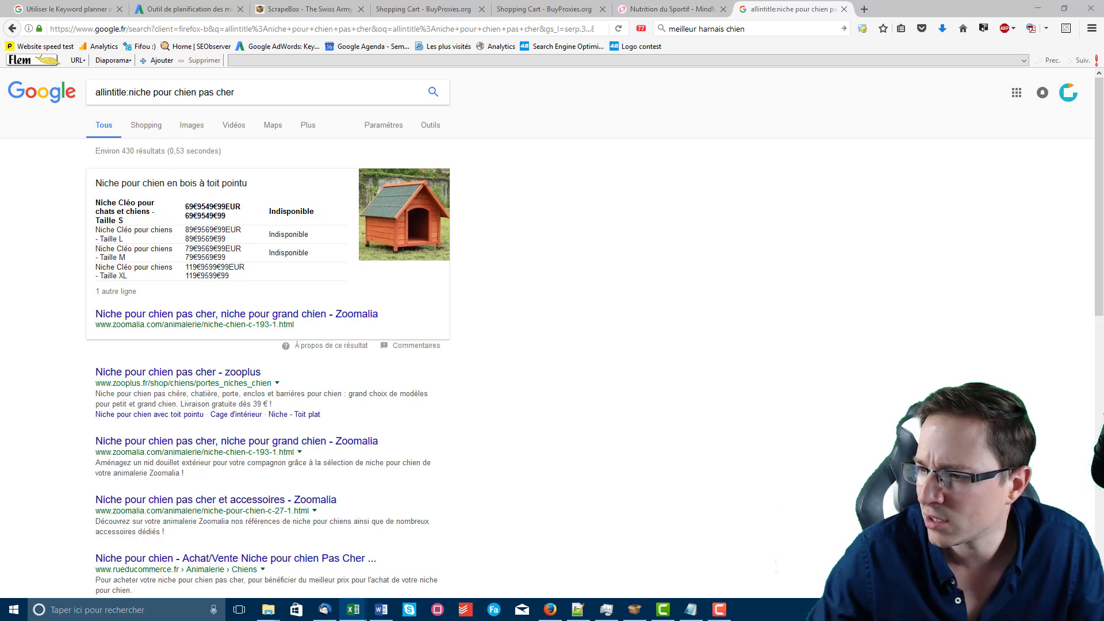
Step: Search Google for allintitle:gamelle pour chat, complete the robot check, and record 4780 as its allintitle result in the Excel table
triple_click(278, 89)
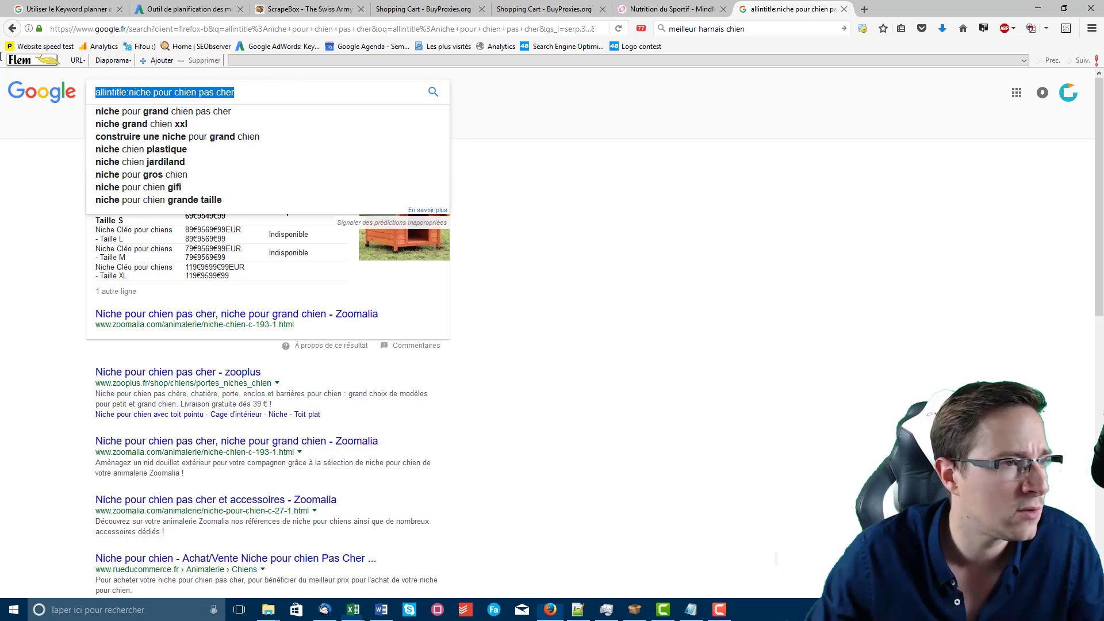
type("allintitle:gamelle pour chat")
key("Return")
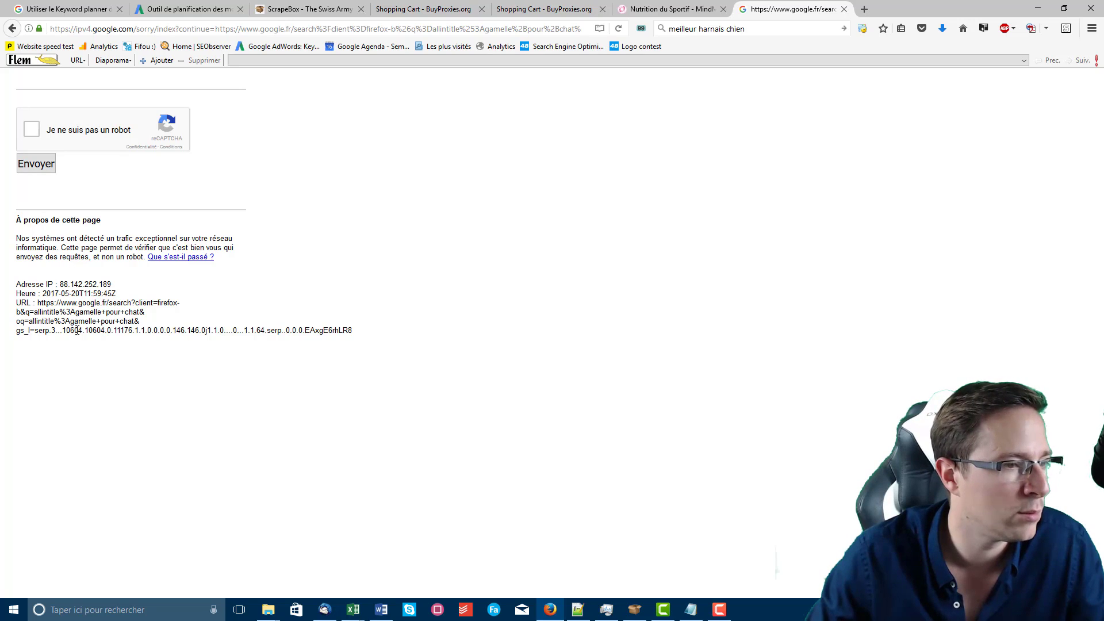
left_click(32, 129)
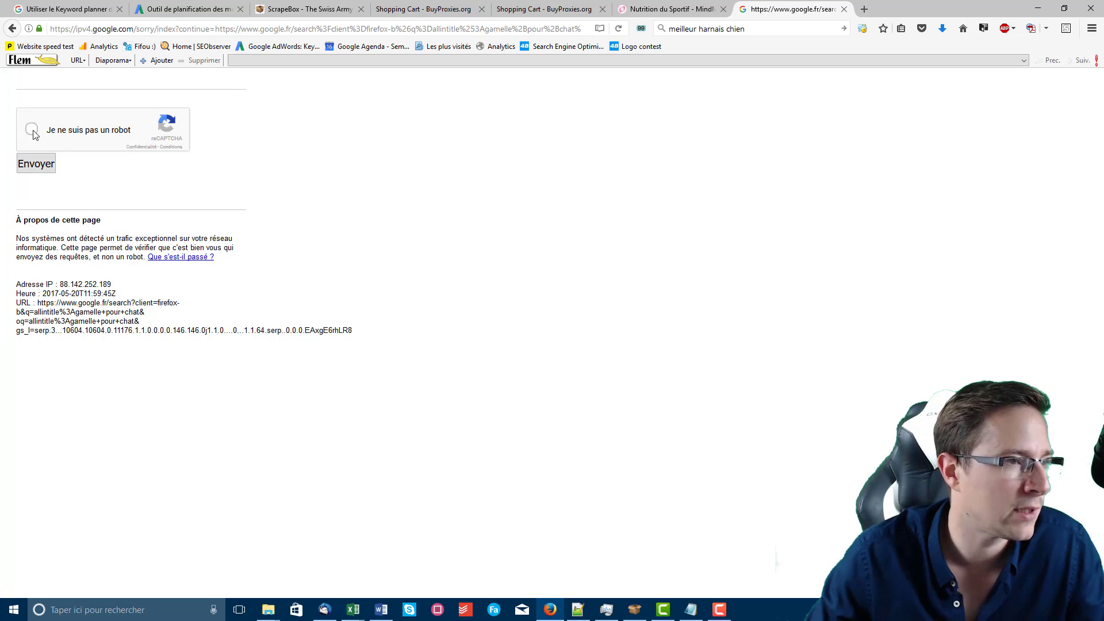
left_click(40, 167)
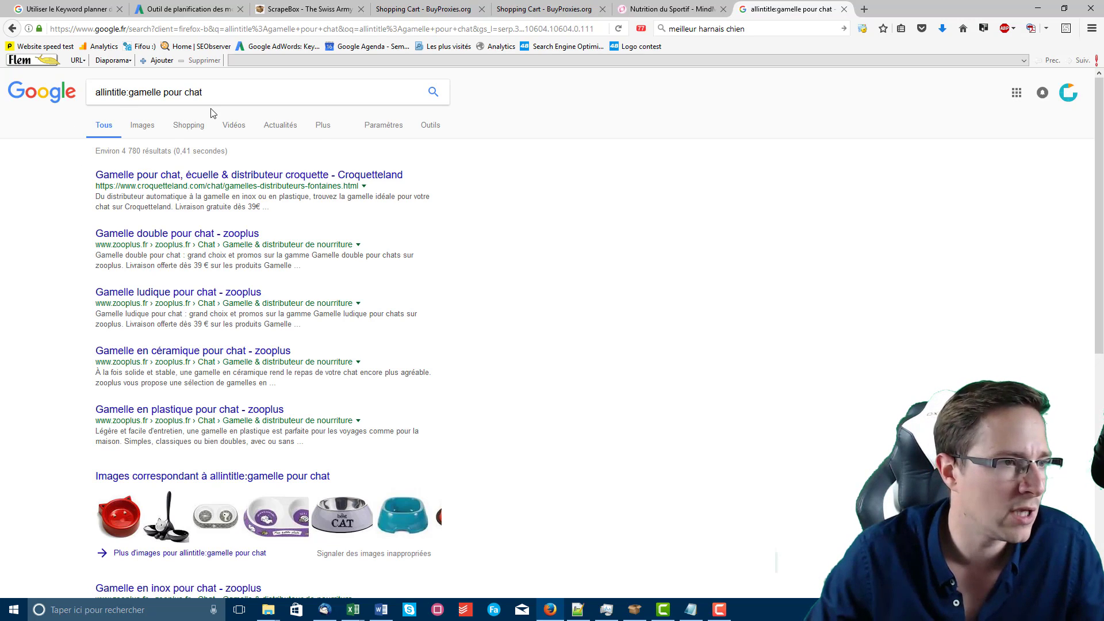
key("alt+Tab")
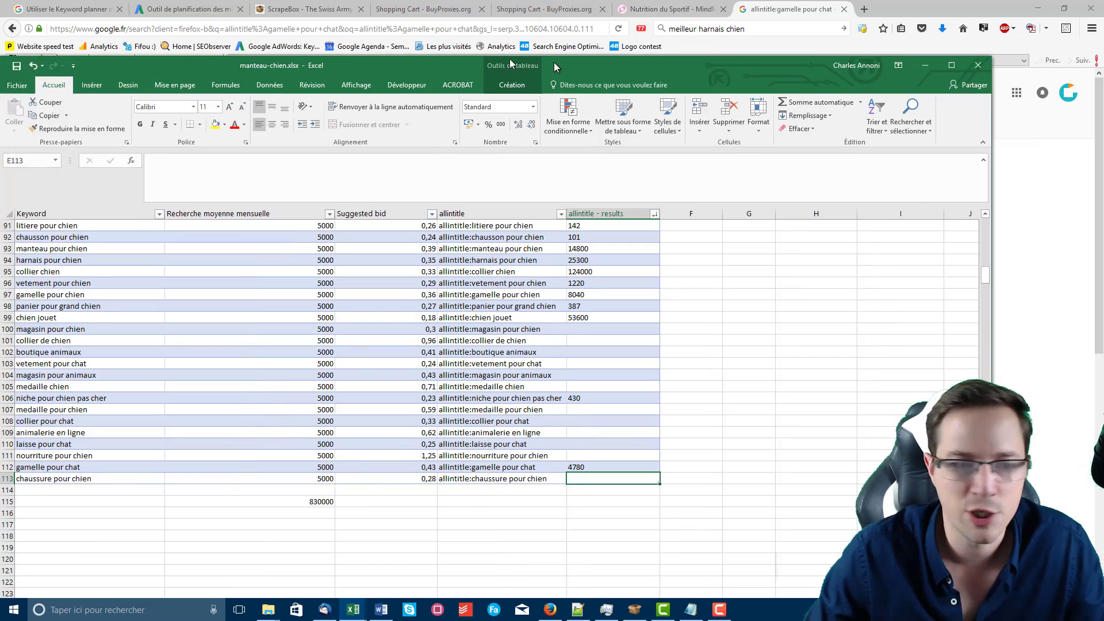
Step: Sort the keyword table by allintitle - results from largest to smallest
mouse_move(509, 58)
left_mouse_down()
mouse_move(593, 43)
mouse_move(512, 42)
left_mouse_up()
left_click(706, 240)
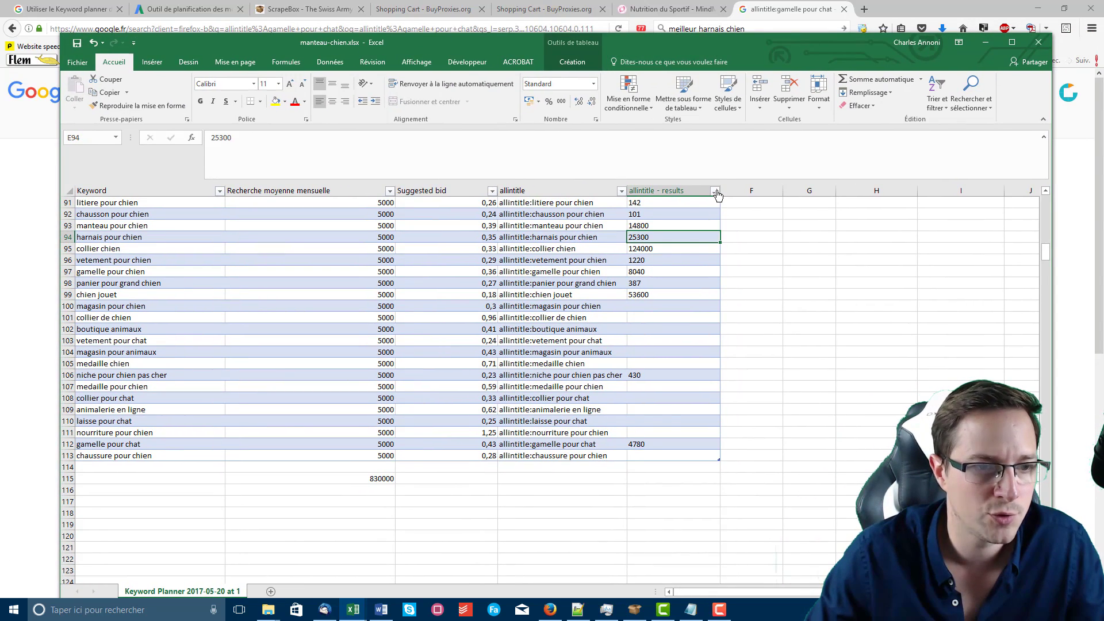
left_click(716, 192)
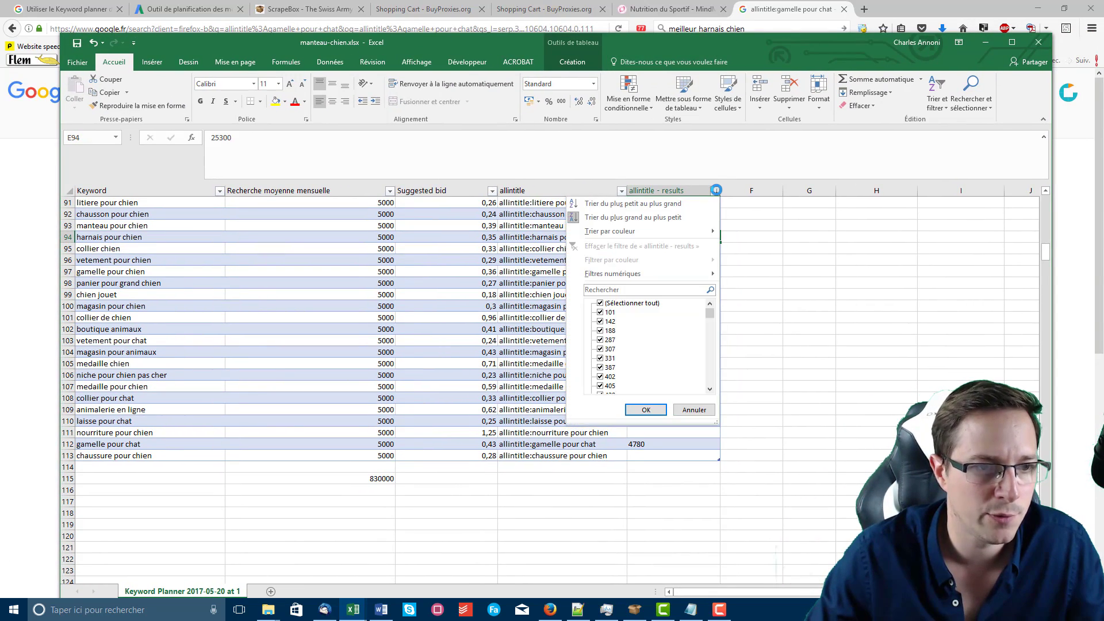
left_click(674, 218)
left_click(681, 340)
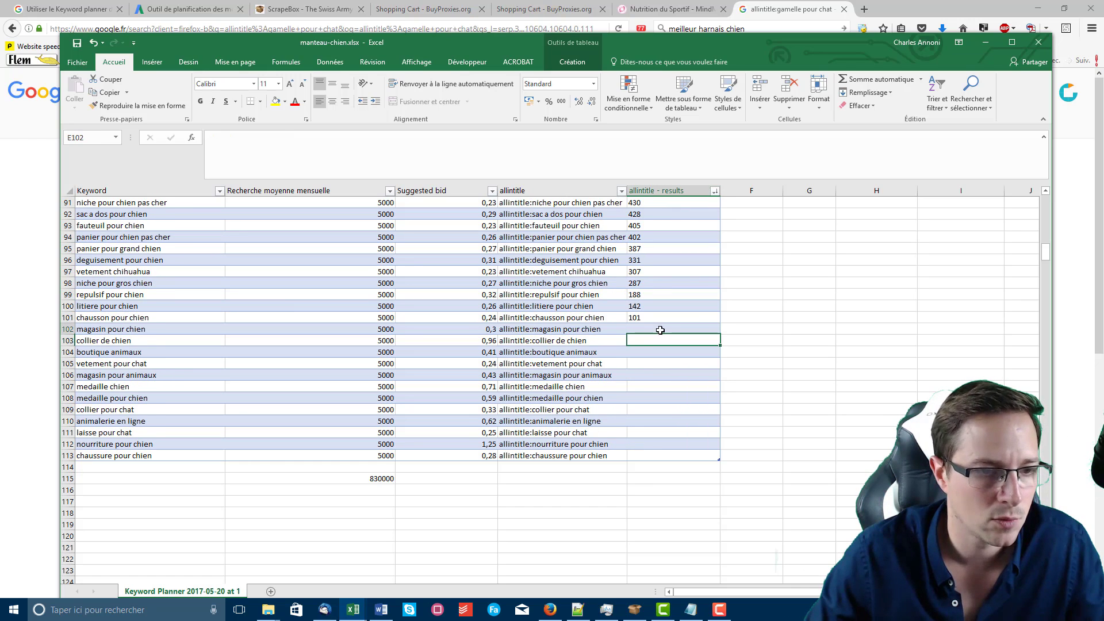
Step: Delete the table rows 102 to 113, whose allintitle - results cells are empty
left_click_drag(660, 330, 661, 457)
right_click(659, 426)
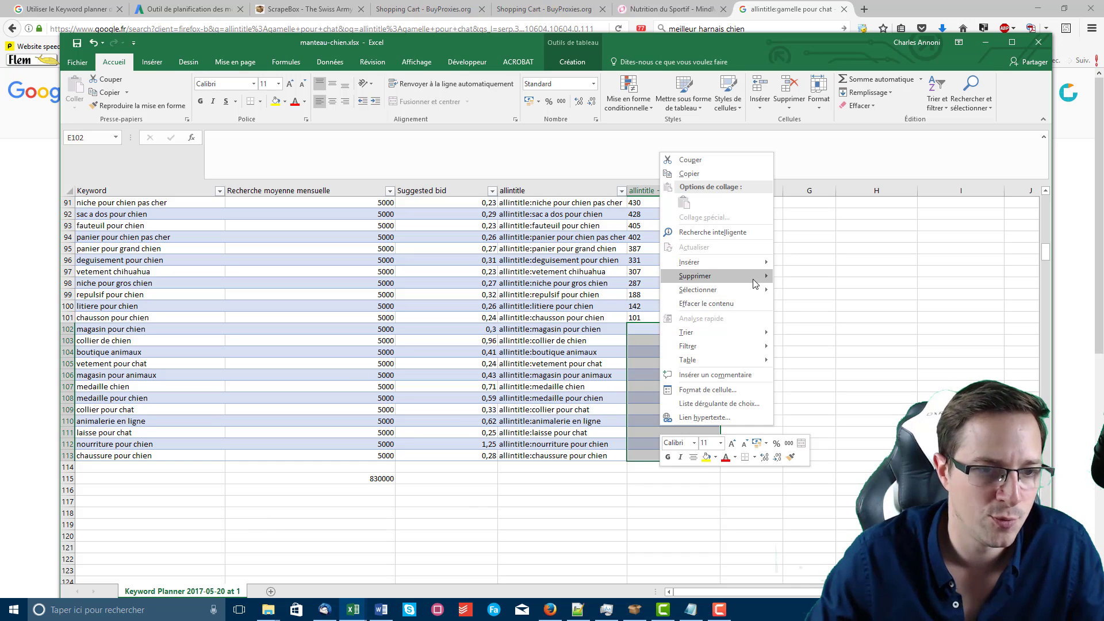
mouse_move(755, 283)
left_click(802, 290)
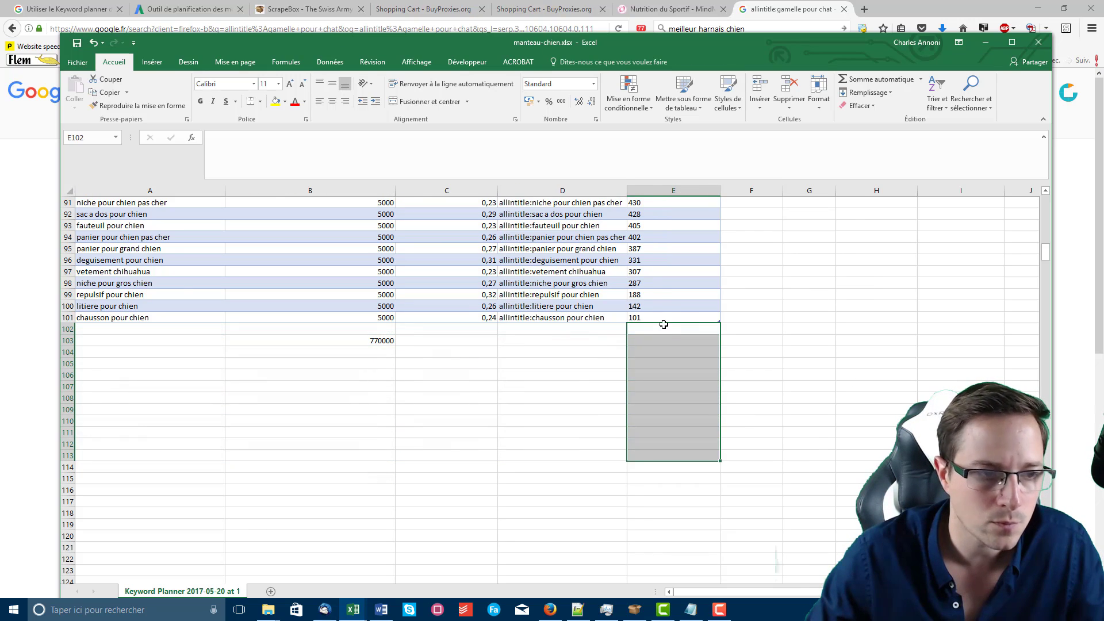
key("Up")
key("Up")
key("Up")
Step: Fill the allintitle - results cells above 5000, E2:E54, with light orange
scroll(530, 321, "up", 20)
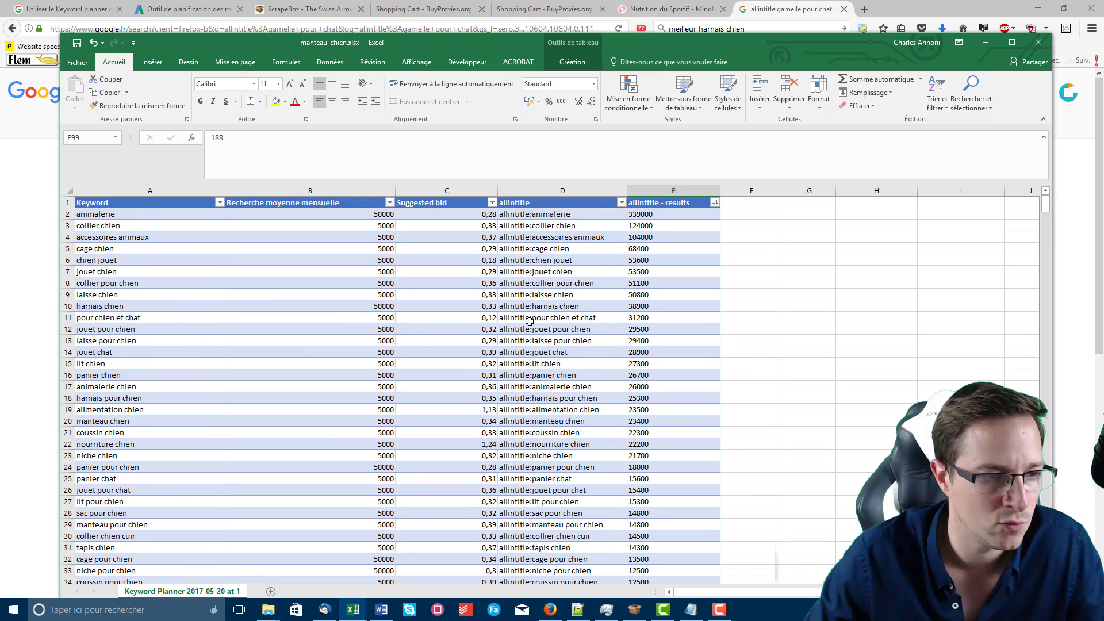
left_click(670, 214)
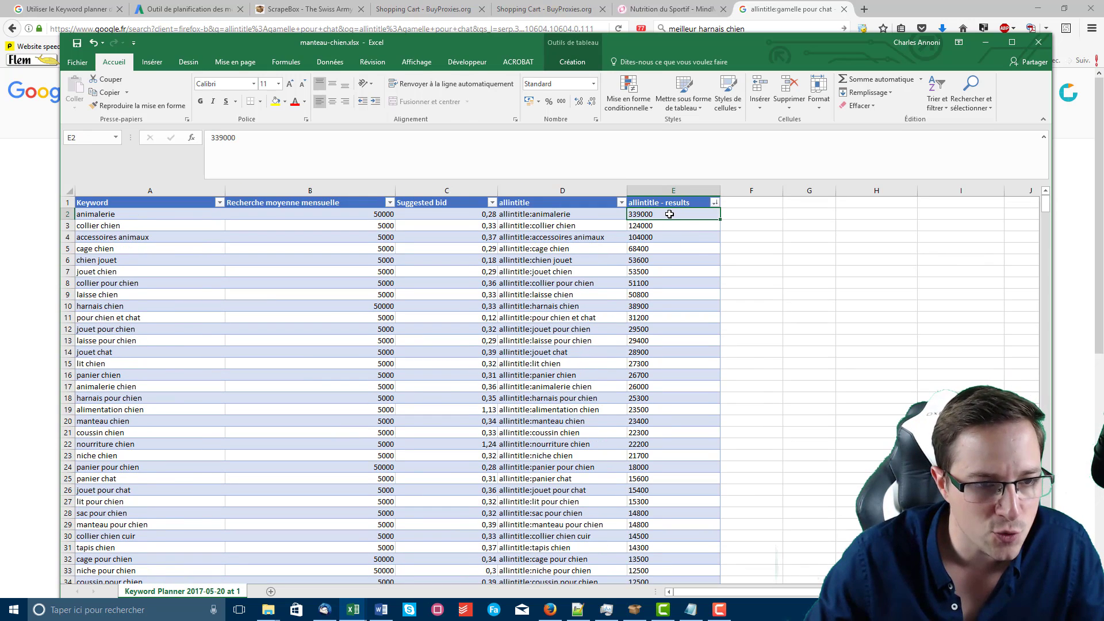
left_click_drag(669, 214, 666, 588)
left_click_drag(666, 588, 665, 524)
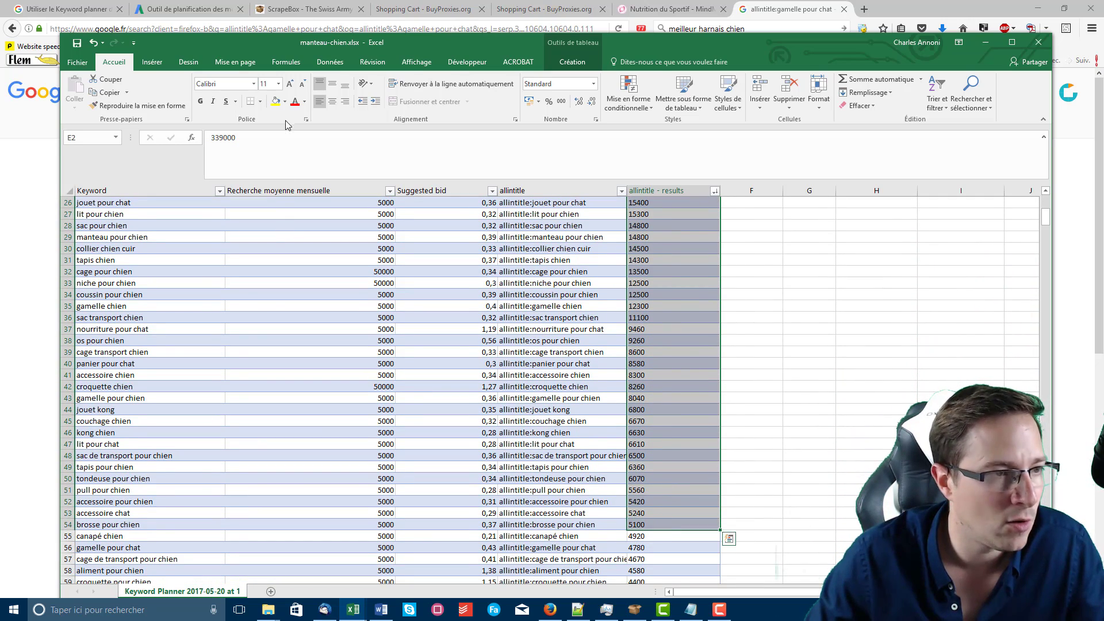
left_click(285, 101)
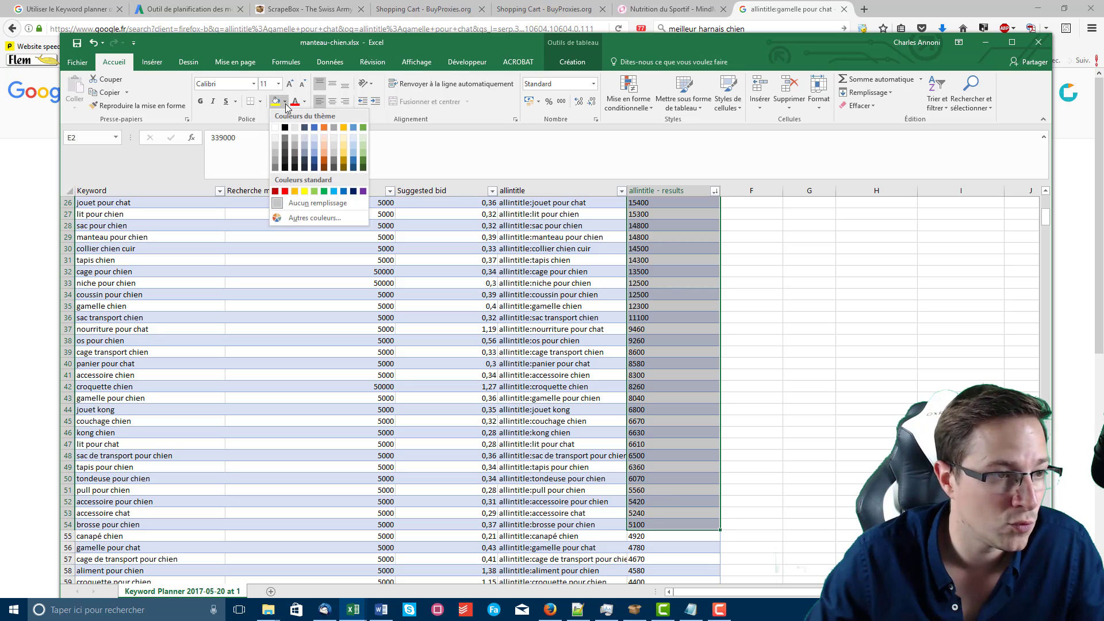
left_click(325, 157)
scroll(661, 518, "up", 8)
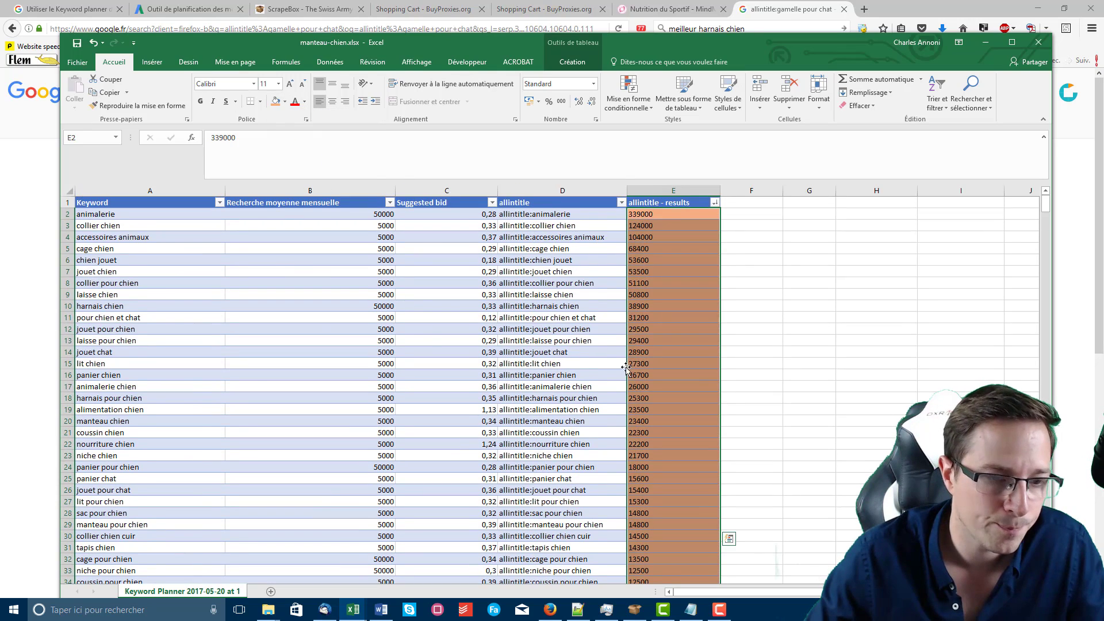
Step: Fill the allintitle - results cells between 2000 and 5000, E55:E73, with a pale green
scroll(662, 402, "down", 14)
left_click_drag(668, 347, 662, 546)
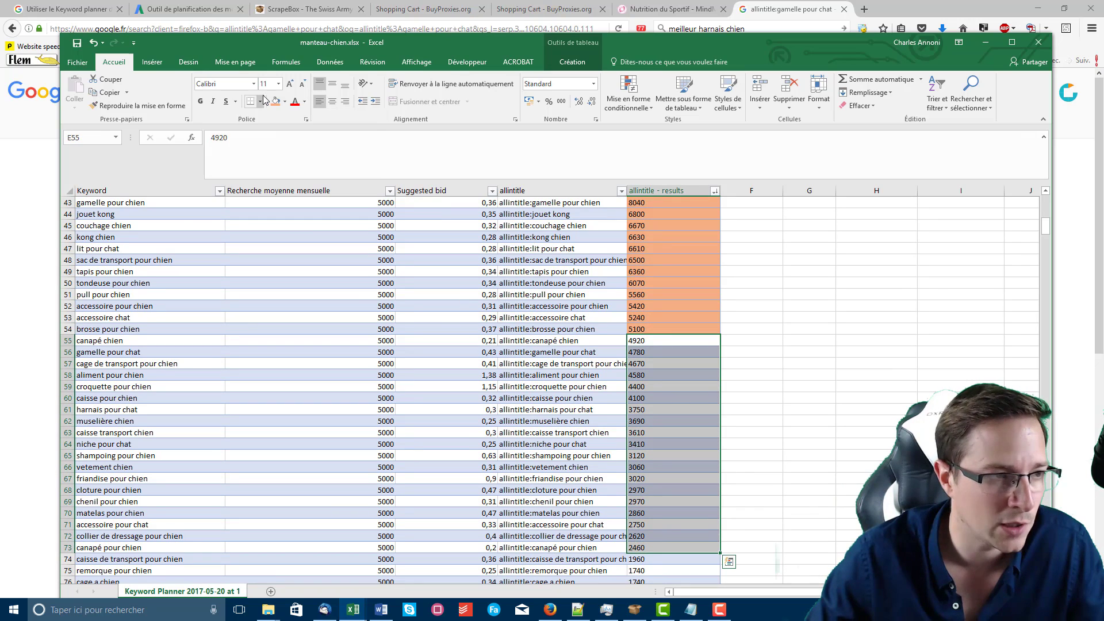
left_click(284, 102)
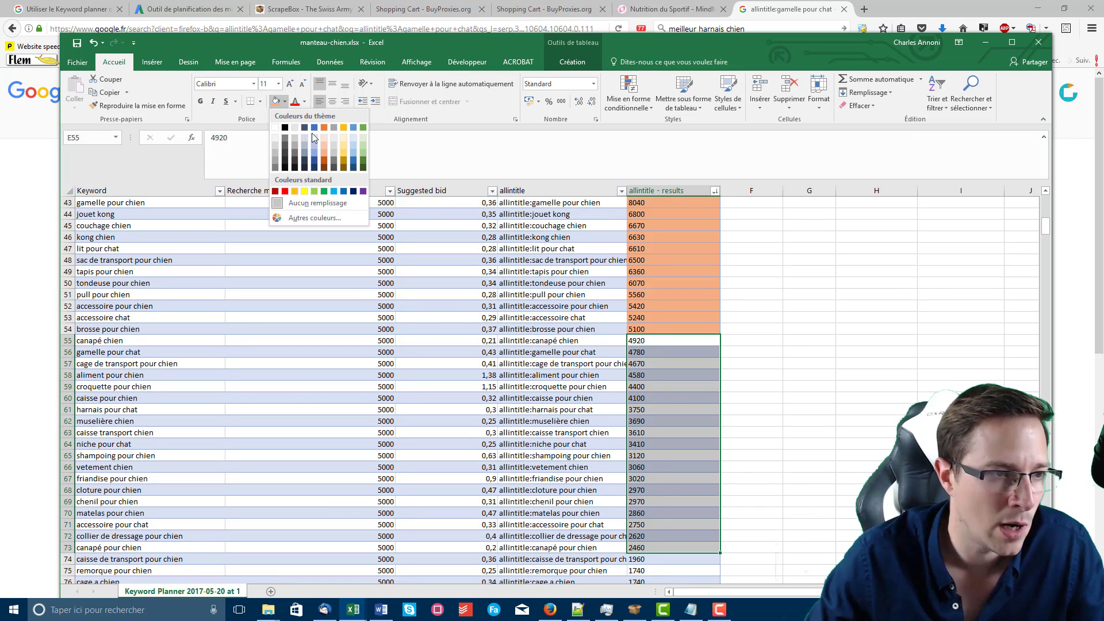
left_click(363, 146)
scroll(667, 370, "down", 9)
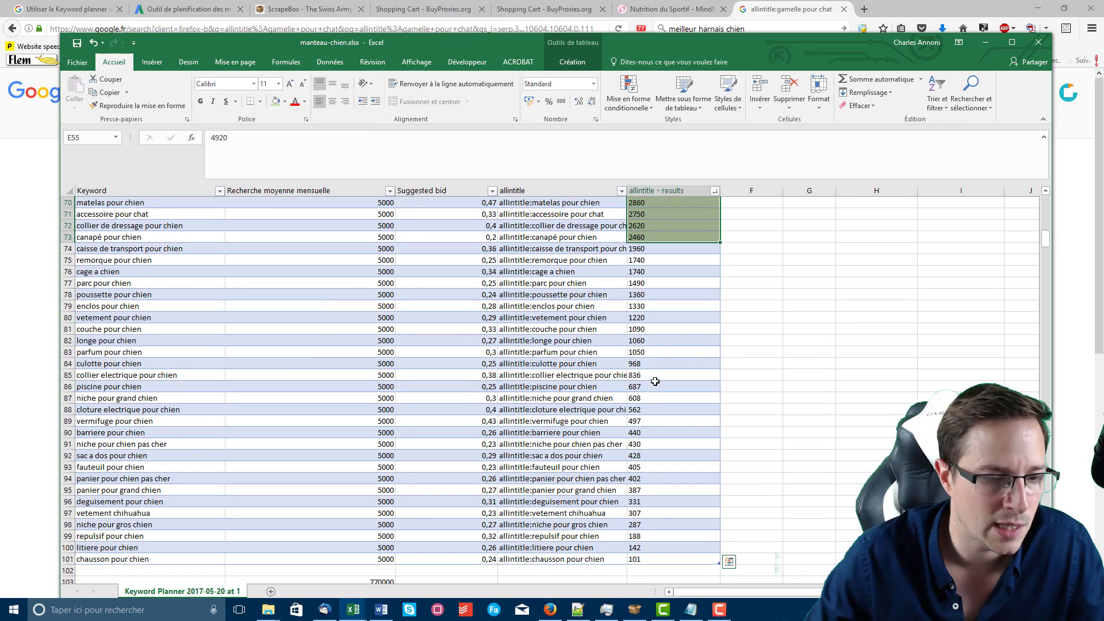
Step: Fill the allintitle - results cells between 500 and 2000, E74:E88, with a medium green one shade darker
left_click_drag(671, 247, 671, 409)
left_click(285, 102)
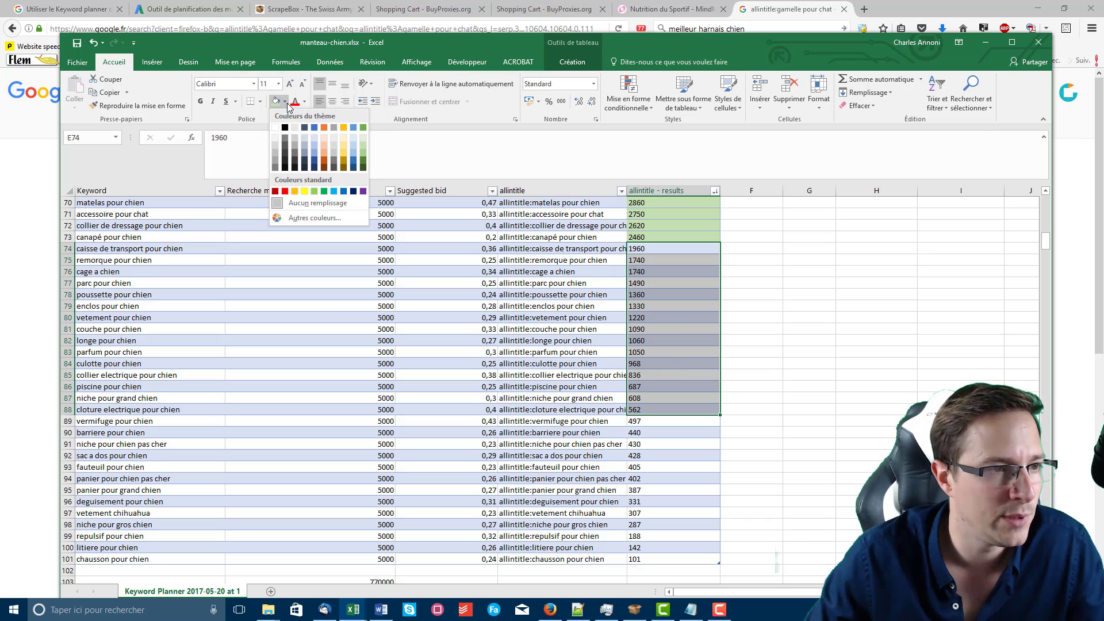
left_click(364, 159)
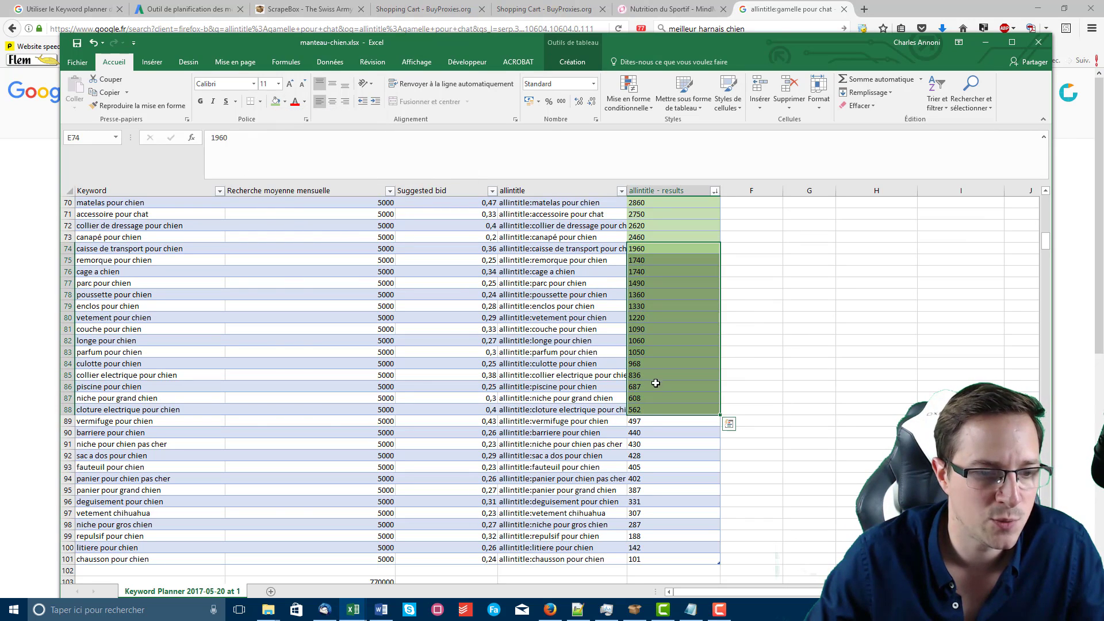
Step: Fill the allintitle - results cells below 500, E89:E101, with the standard strong green
left_click_drag(648, 421, 660, 560)
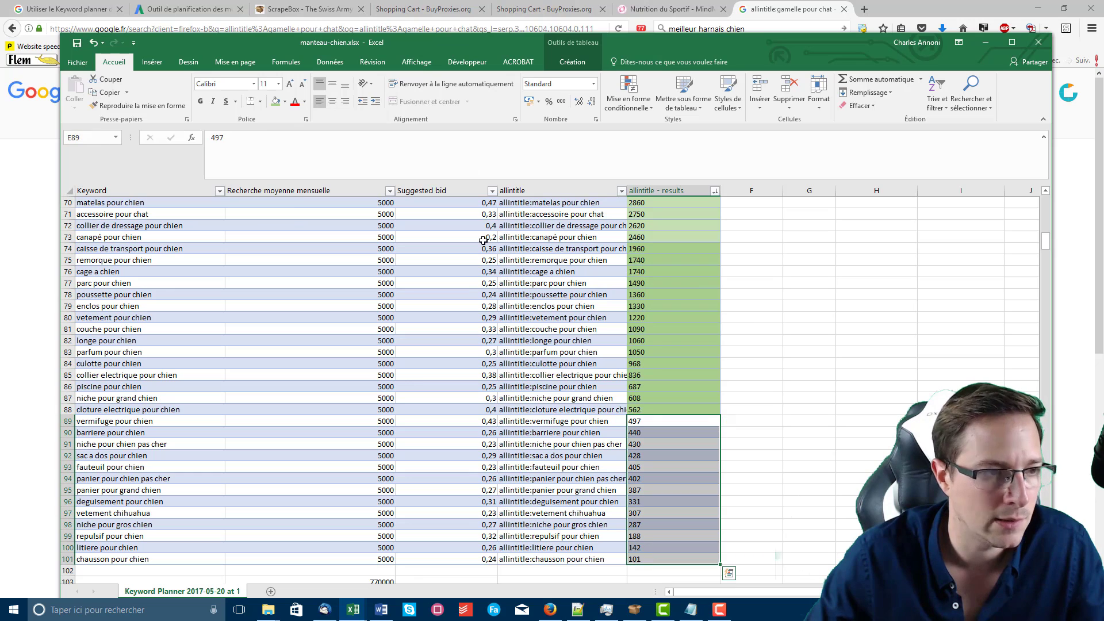
left_click(285, 102)
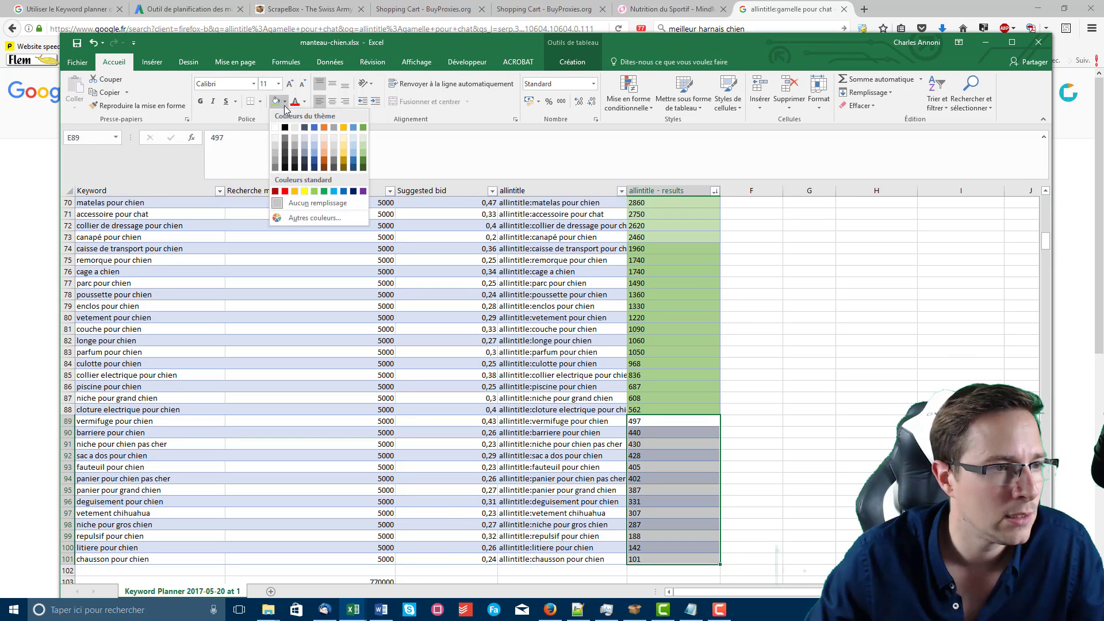
left_click(327, 190)
left_click(370, 386)
Step: Sort the table by Recherche moyenne mensuelle from largest to smallest
scroll(366, 397, "up", 20)
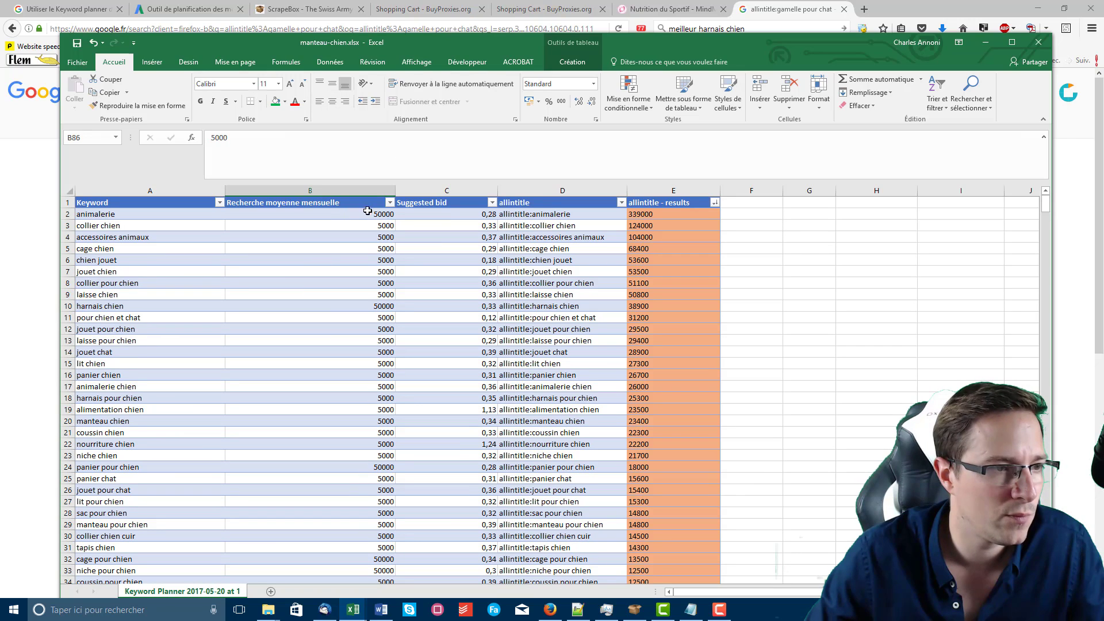
left_click(389, 204)
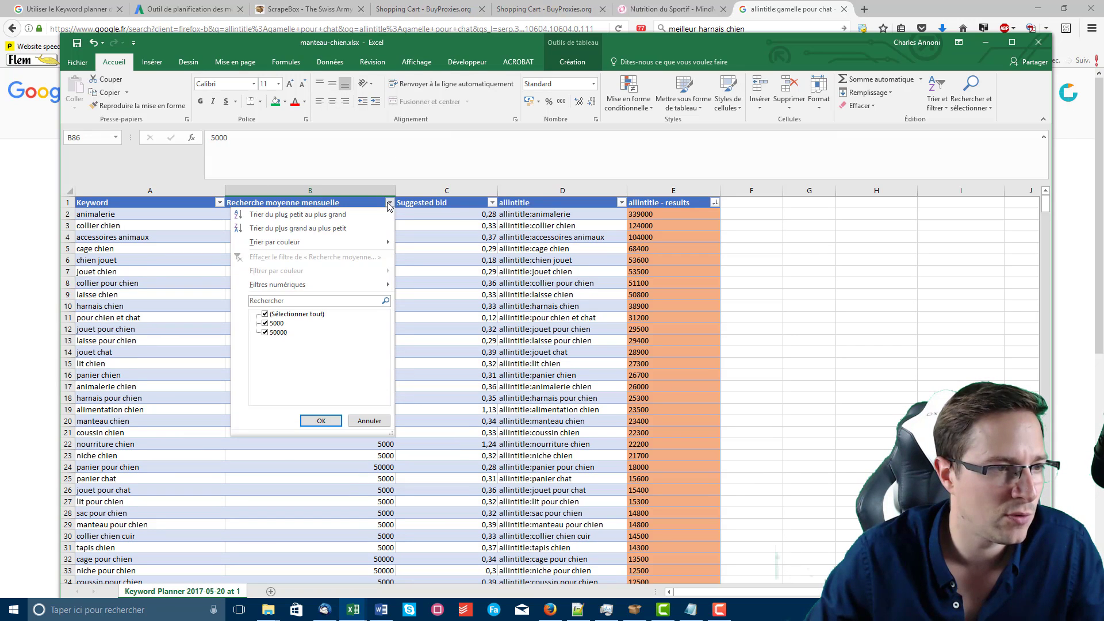
left_click(324, 229)
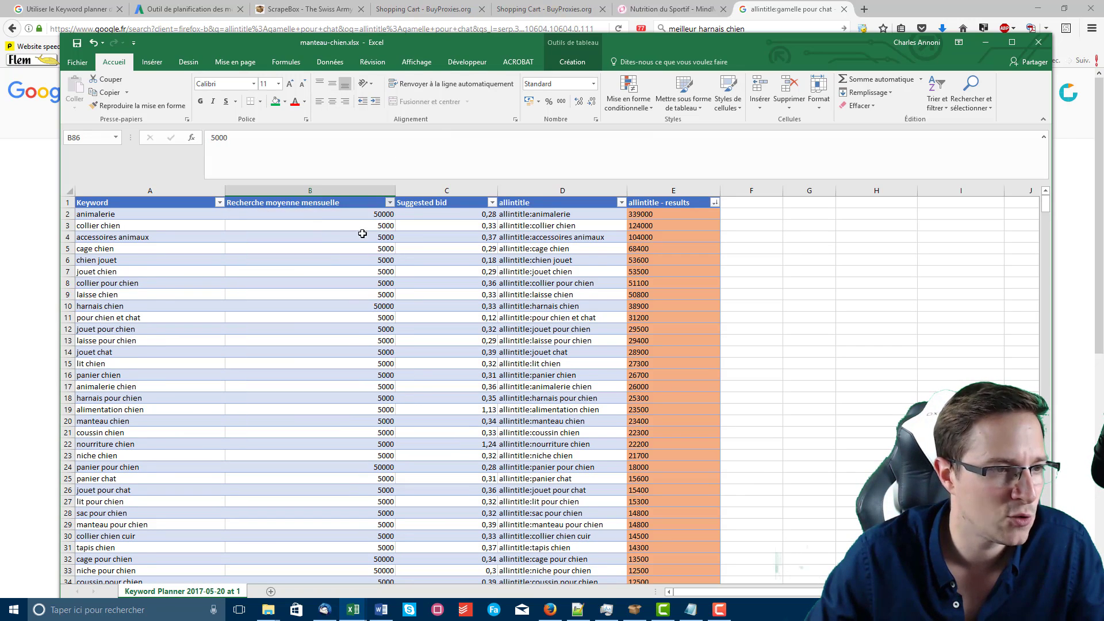
Step: Fill the Recherche moyenne mensuelle cells holding 50000, B2:B7, with the same strong green
left_click_drag(366, 214, 361, 272)
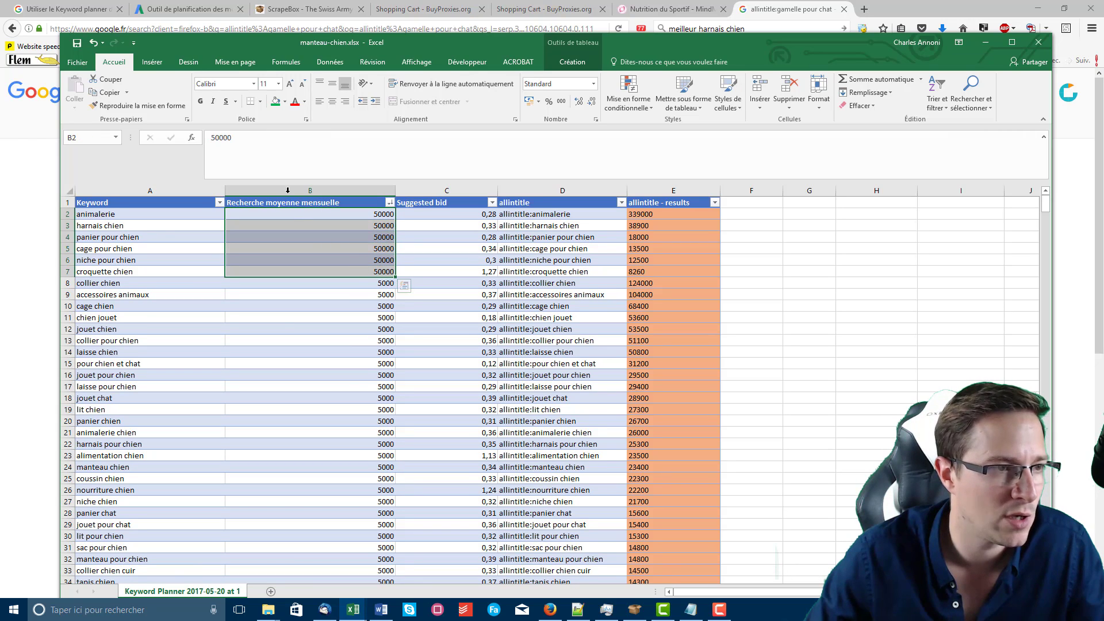
left_click(276, 102)
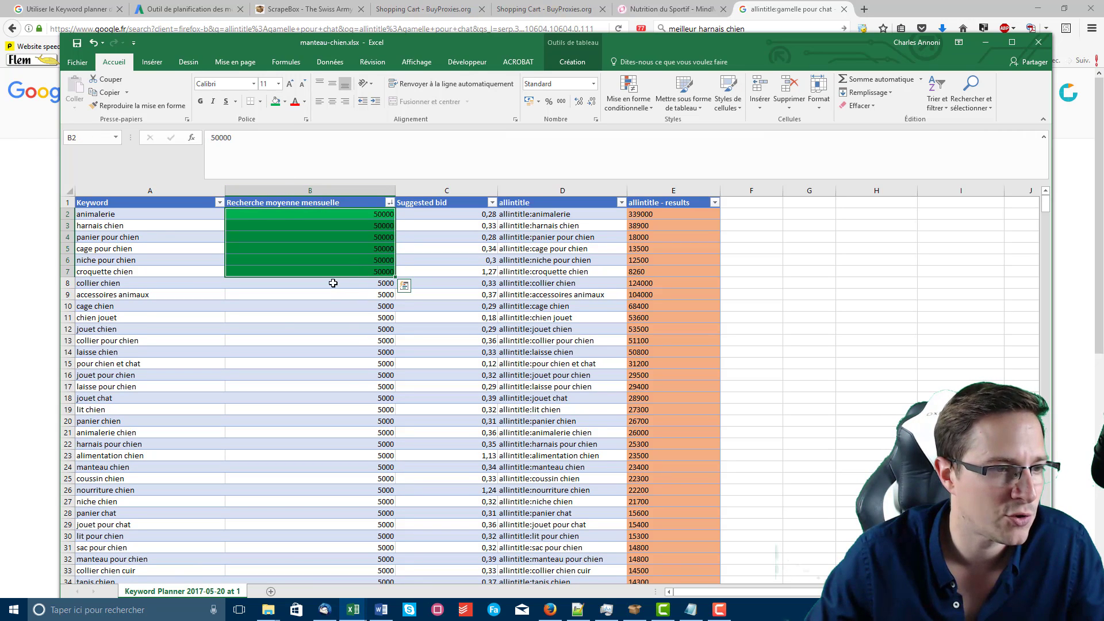
left_click(333, 283)
Step: Review the colour-coded table, comparing each keyword's monthly searches with its allintitle results to judge competition
scroll(333, 283, "down", 20)
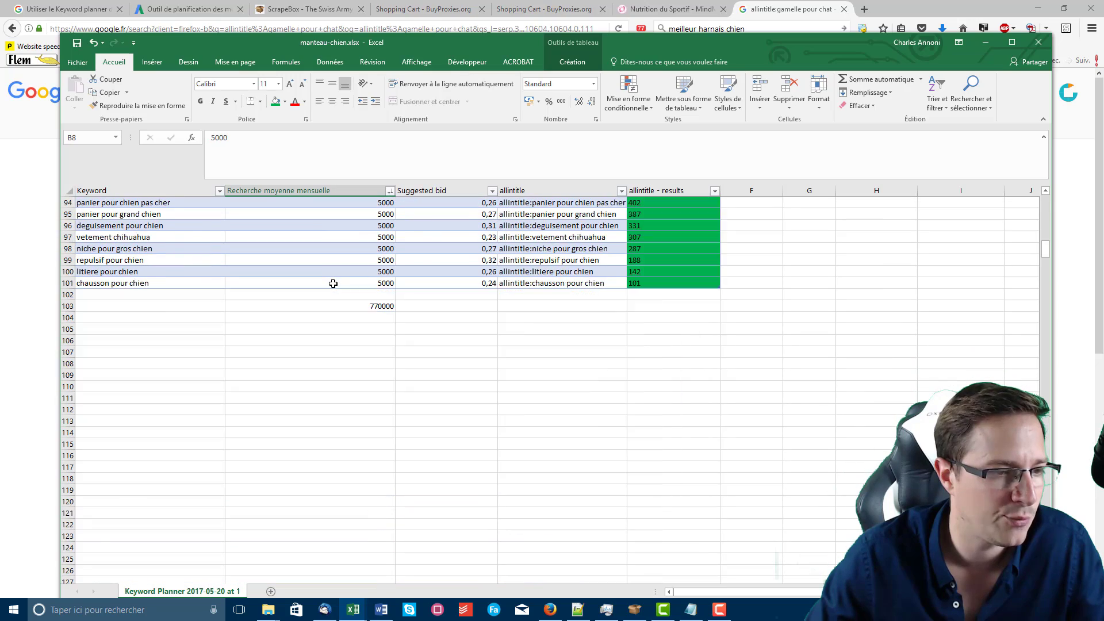
scroll(333, 283, "up", 4)
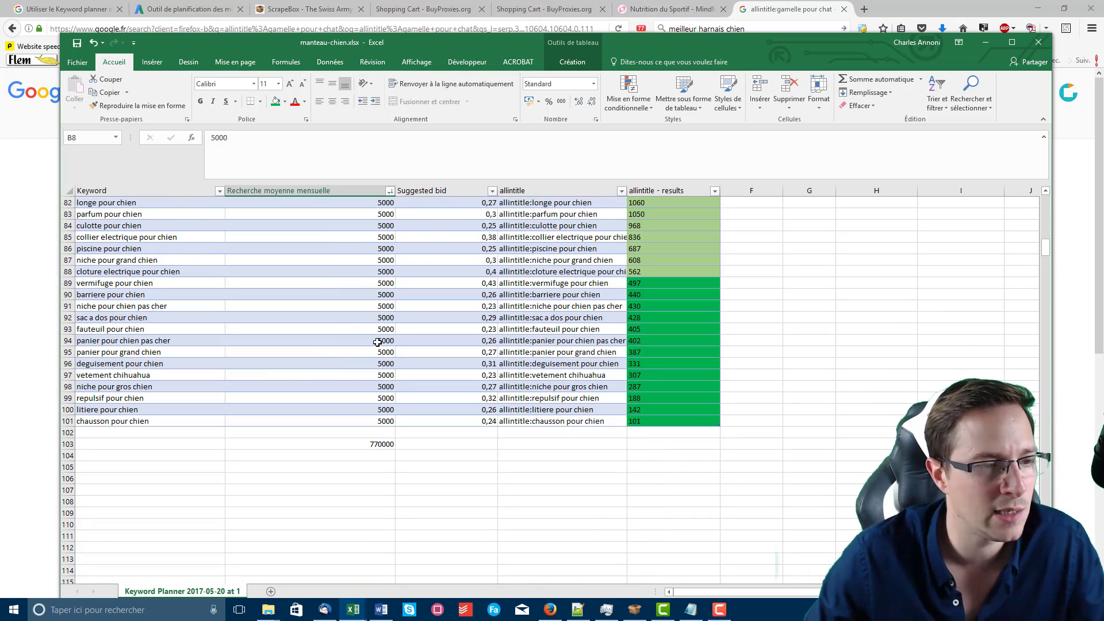
scroll(373, 365, "up", 20)
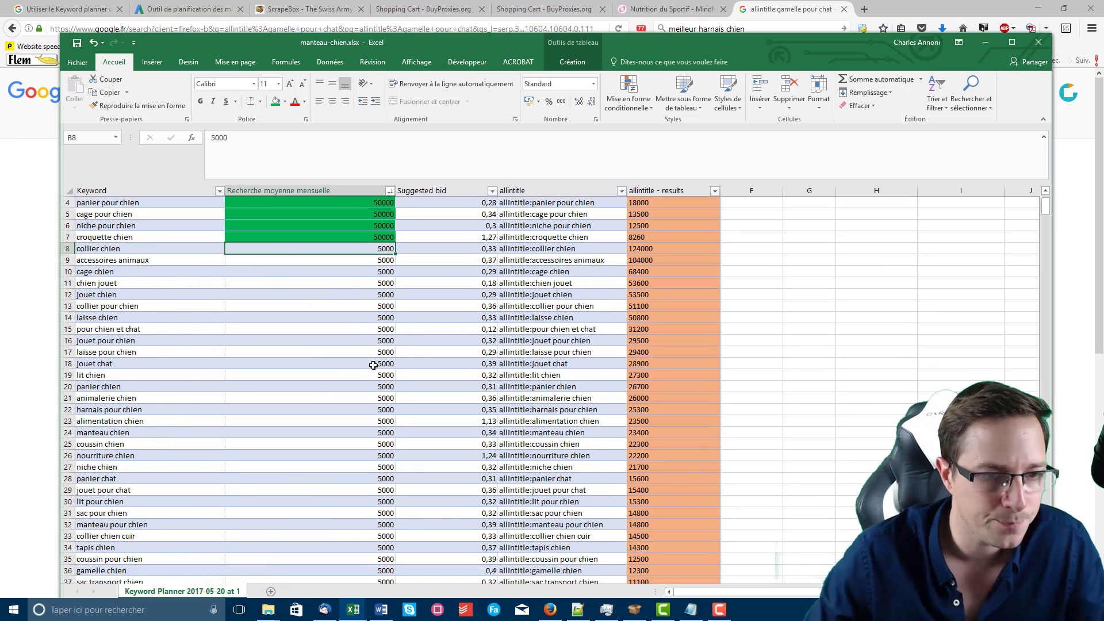
scroll(377, 365, "down", 8)
scroll(377, 365, "down", 2)
scroll(376, 365, "up", 10)
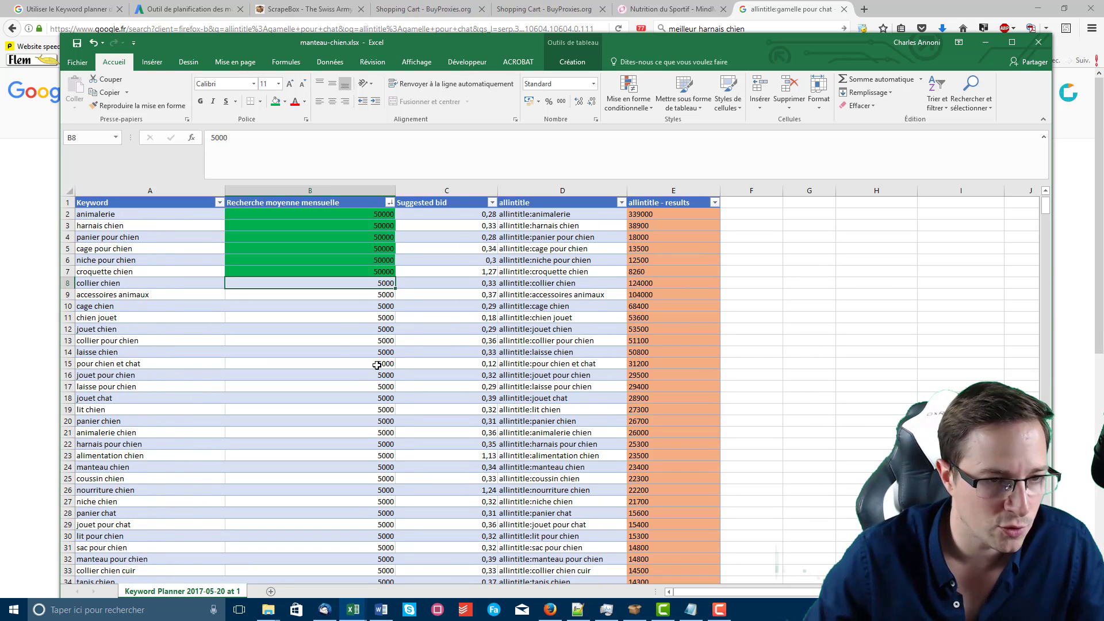
left_click(357, 247)
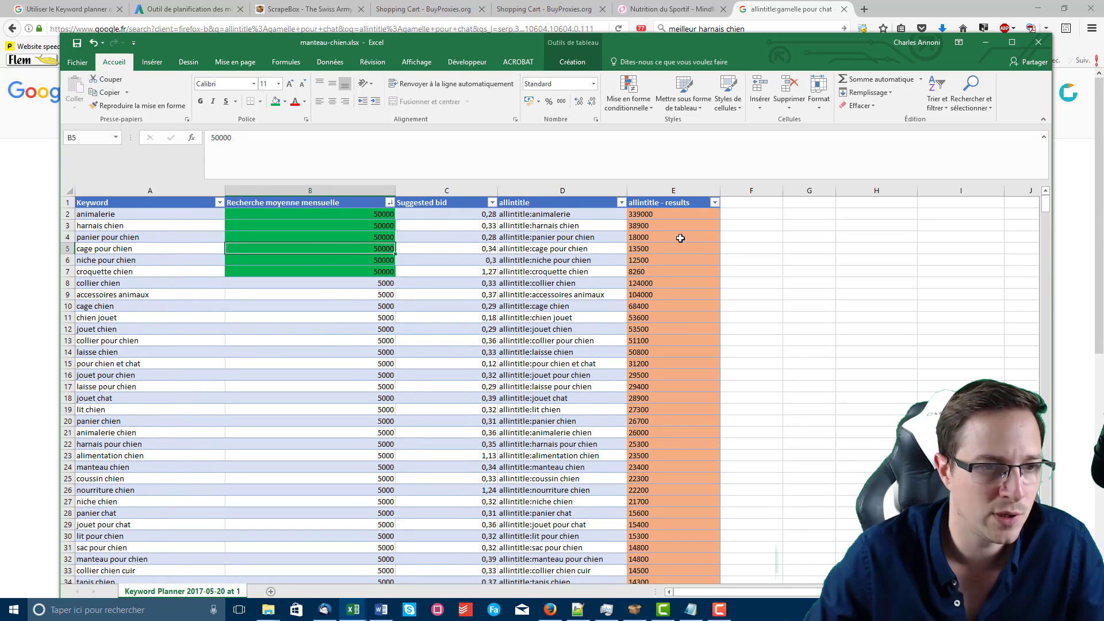
scroll(680, 238, "down", 15)
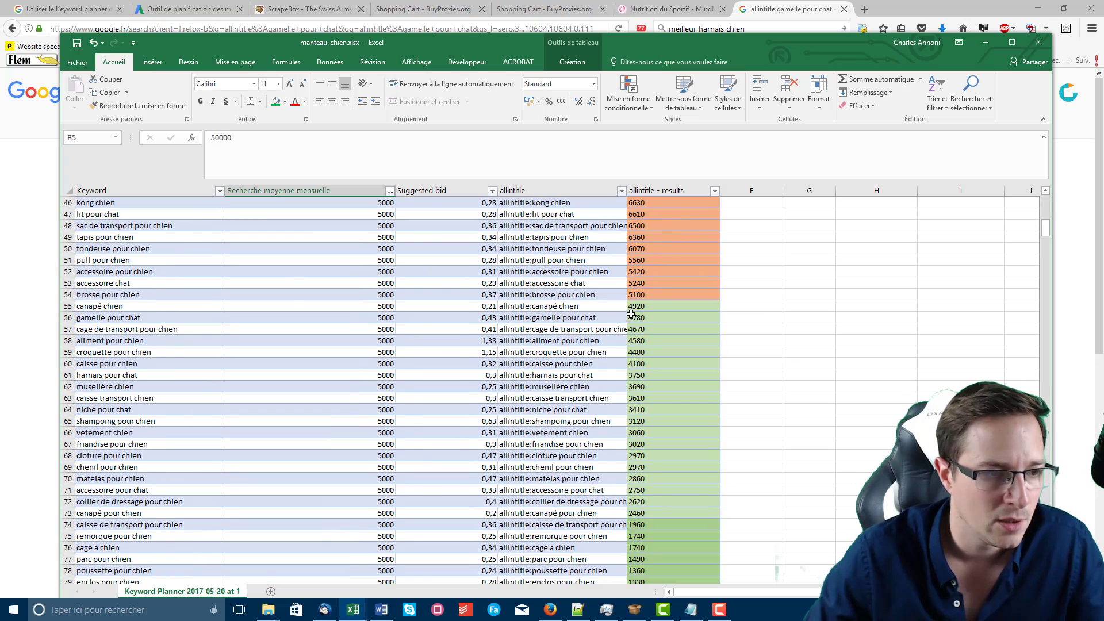
scroll(559, 320, "down", 8)
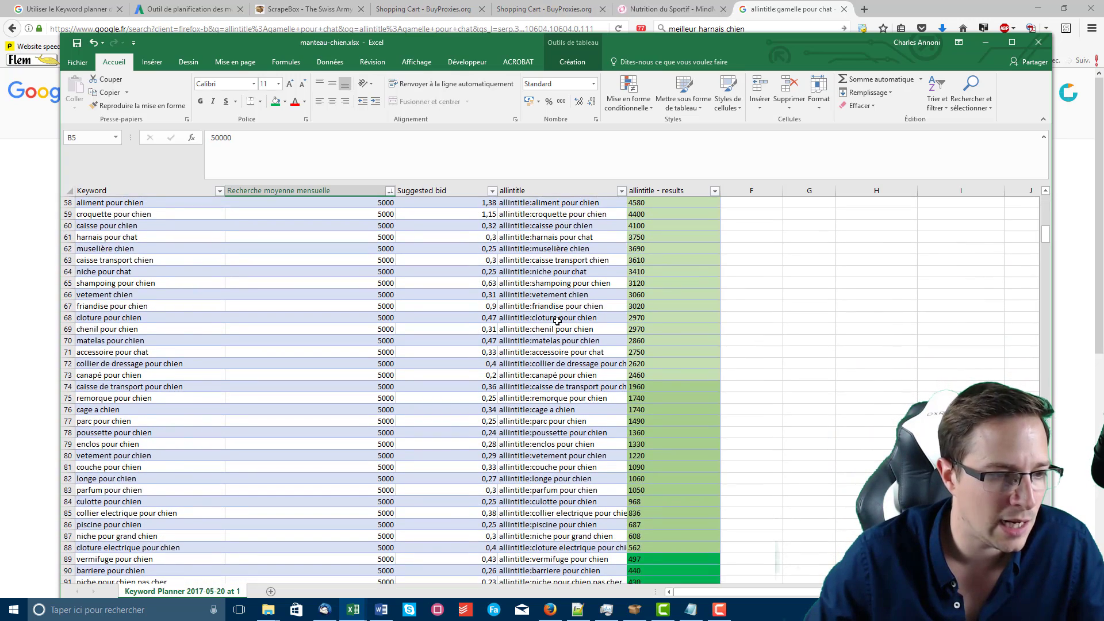
scroll(557, 321, "up", 8)
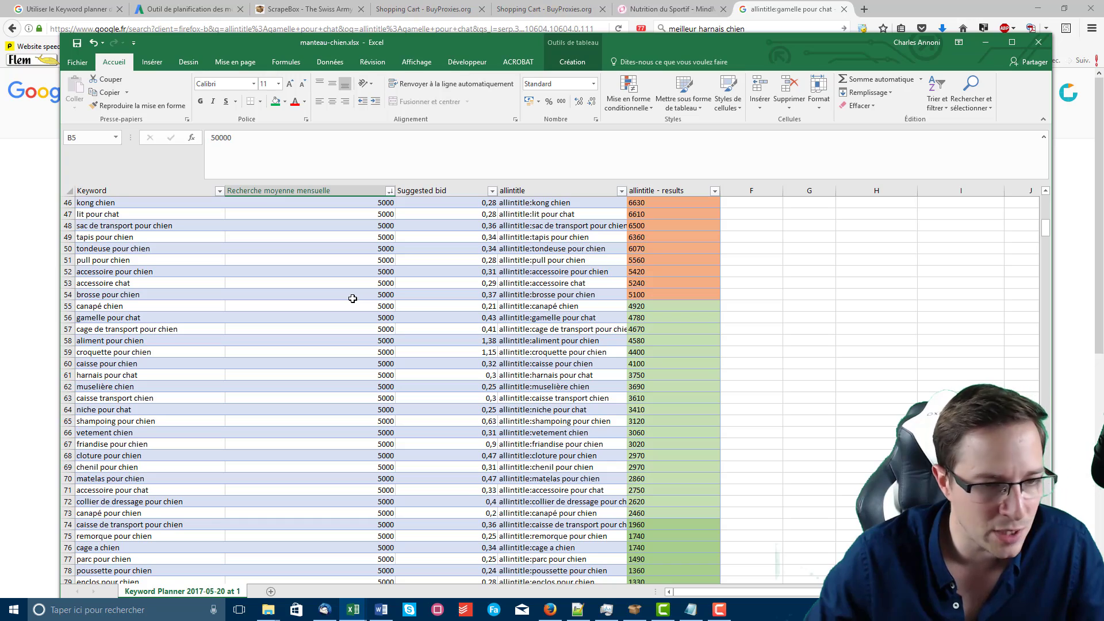
scroll(352, 298, "down", 6)
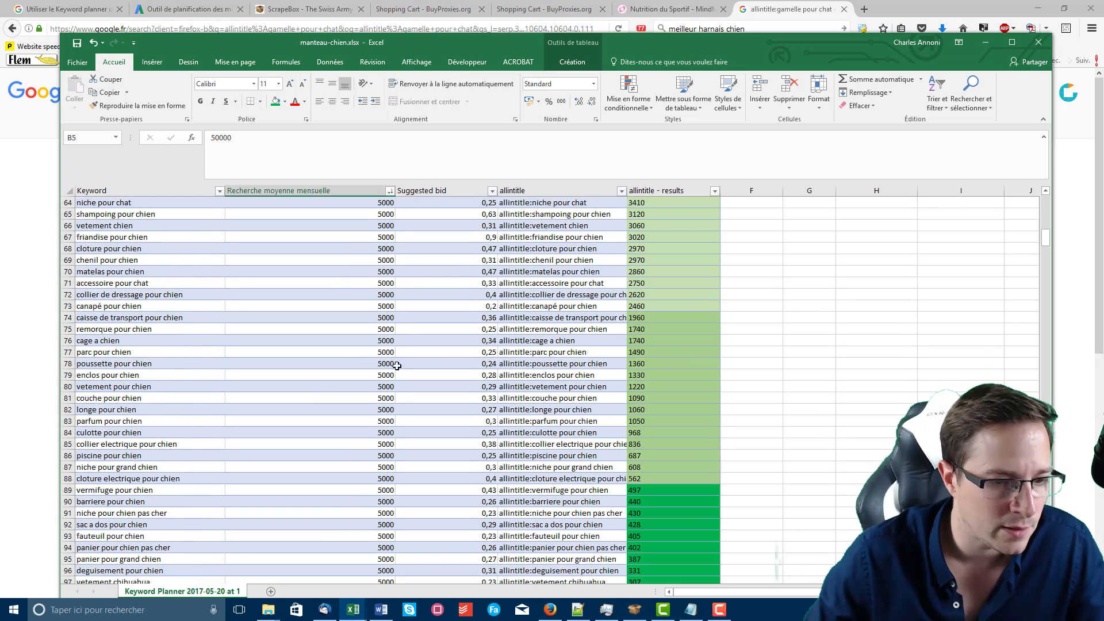
scroll(397, 366, "down", 4)
scroll(310, 357, "up", 20)
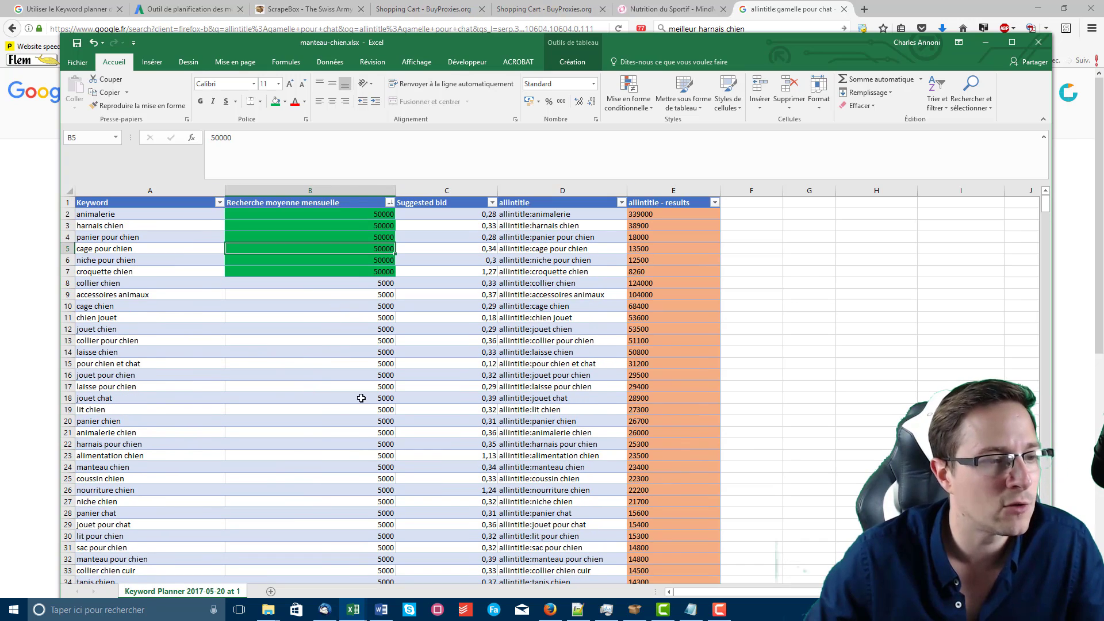
scroll(345, 398, "down", 13)
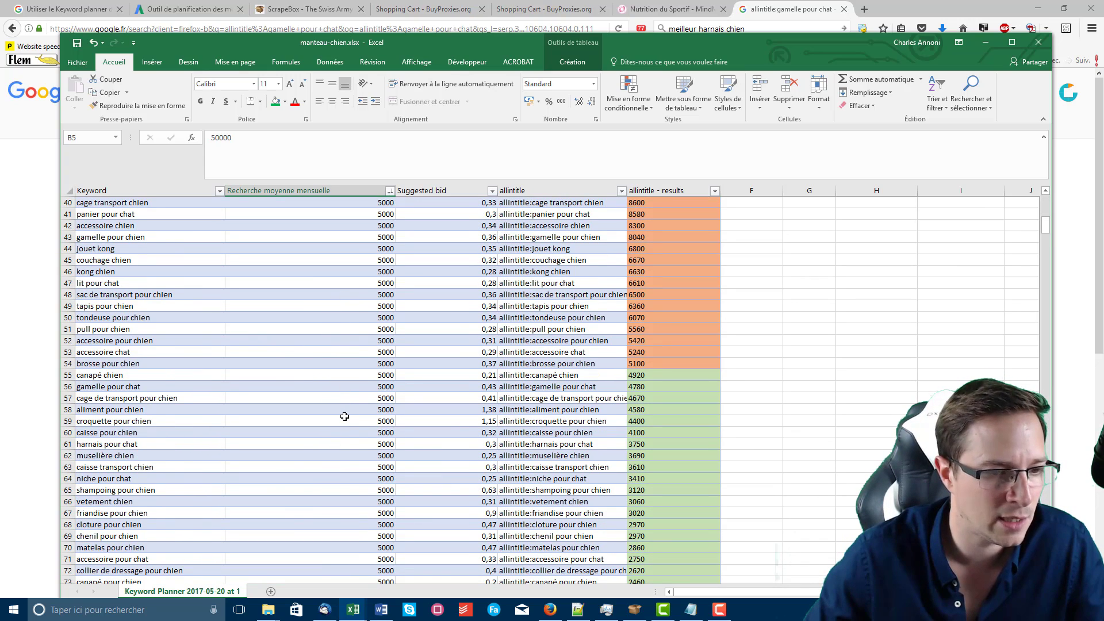
left_click(327, 386)
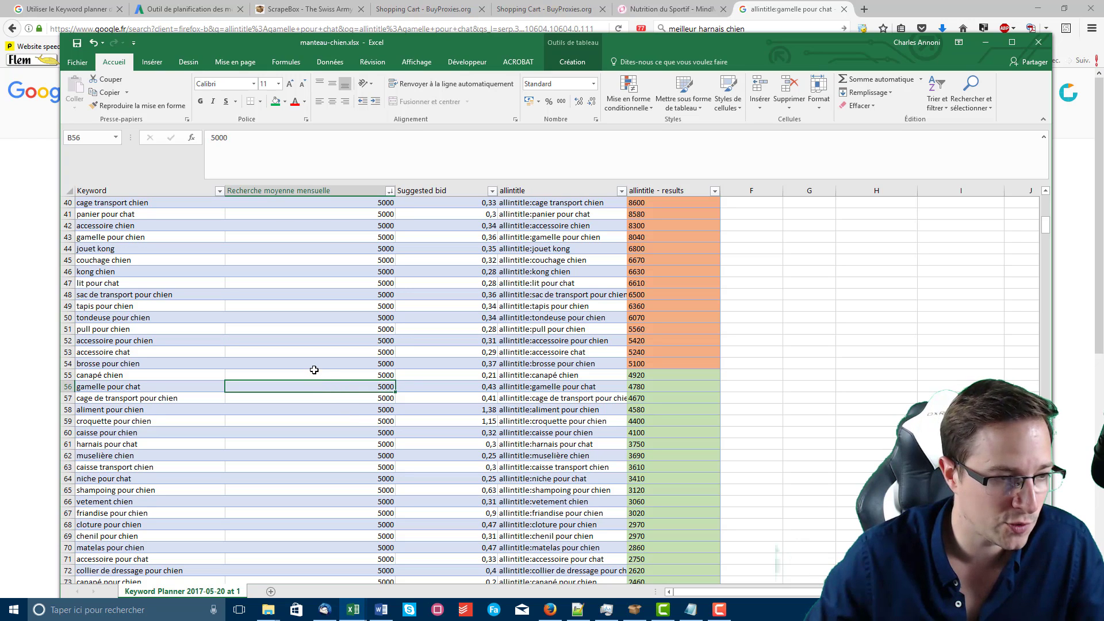
left_click(316, 374)
scroll(326, 375, "down", 2)
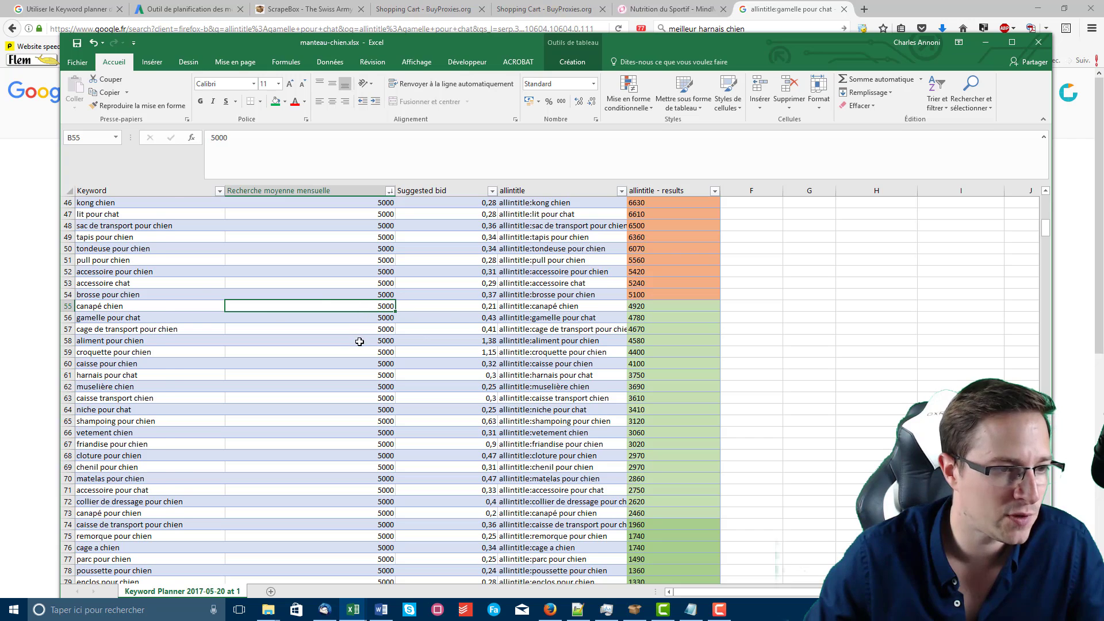
Step: Change the sum formula in B103 to =SOMME(B55:B101), covering the monthly searches of keywords with fewer than 5000 allintitle results
scroll(360, 343, "down", 1)
left_click(639, 268)
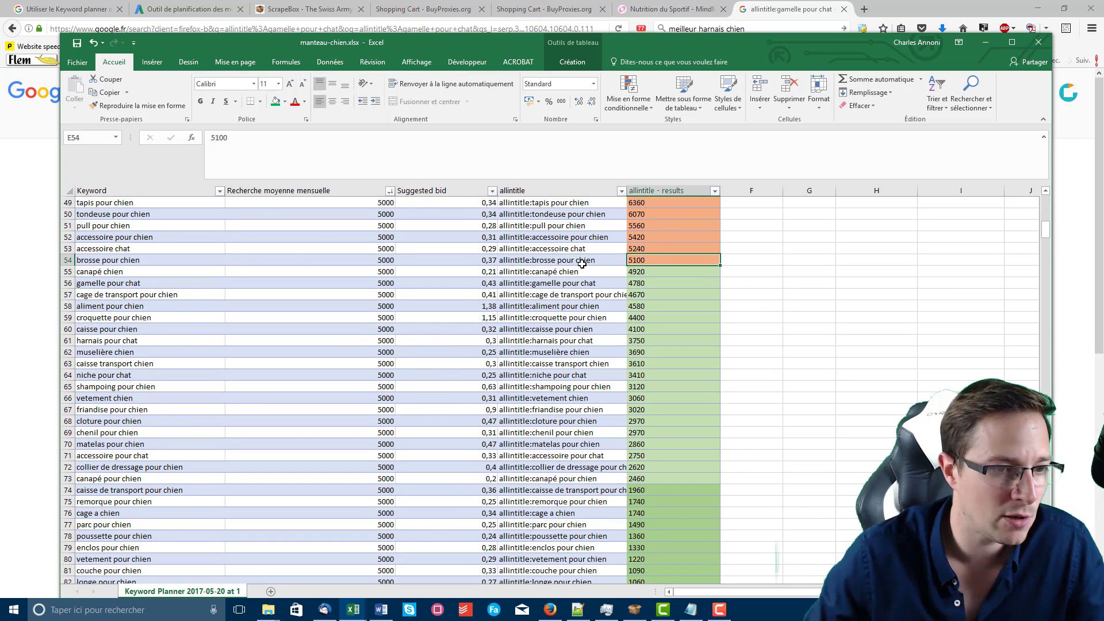
left_click(376, 273)
scroll(336, 291, "down", 12)
left_click(313, 411)
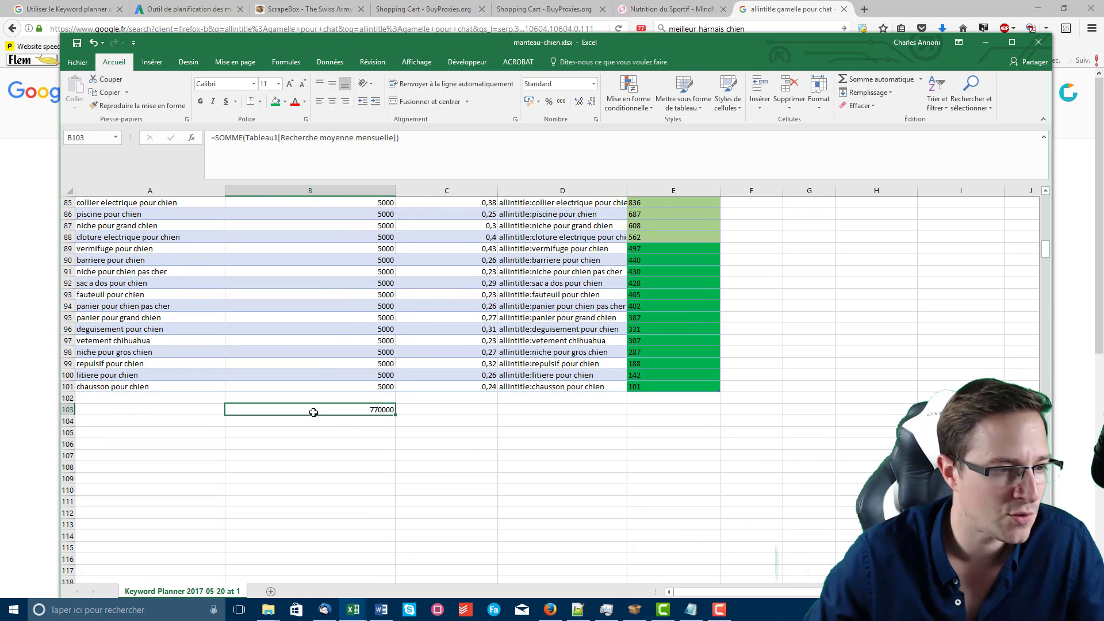
scroll(317, 407, "up", 1)
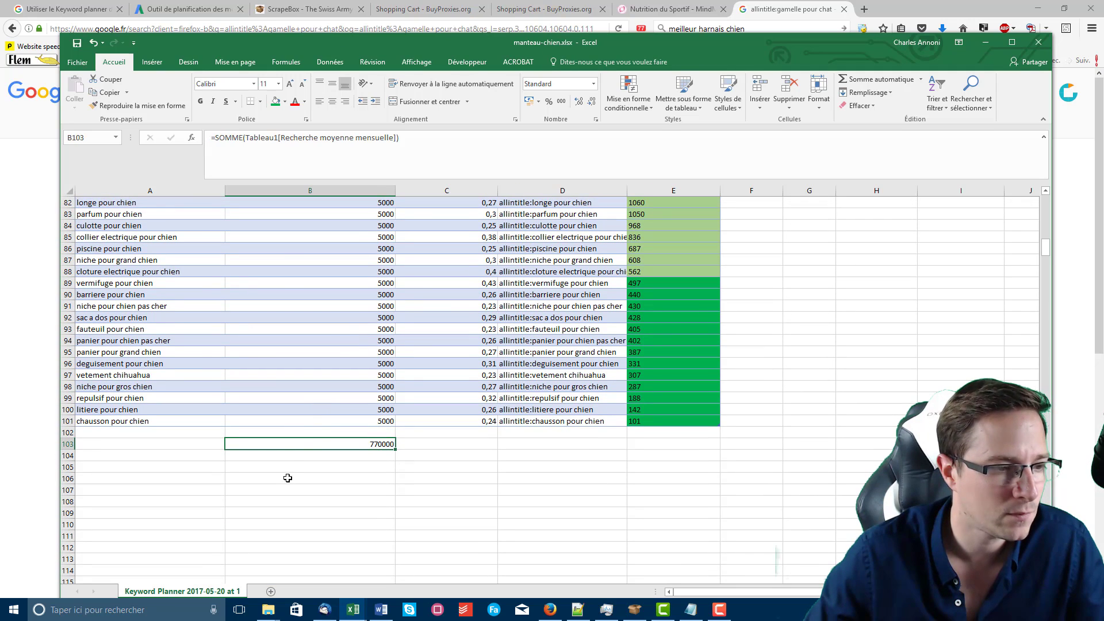
left_click(306, 137)
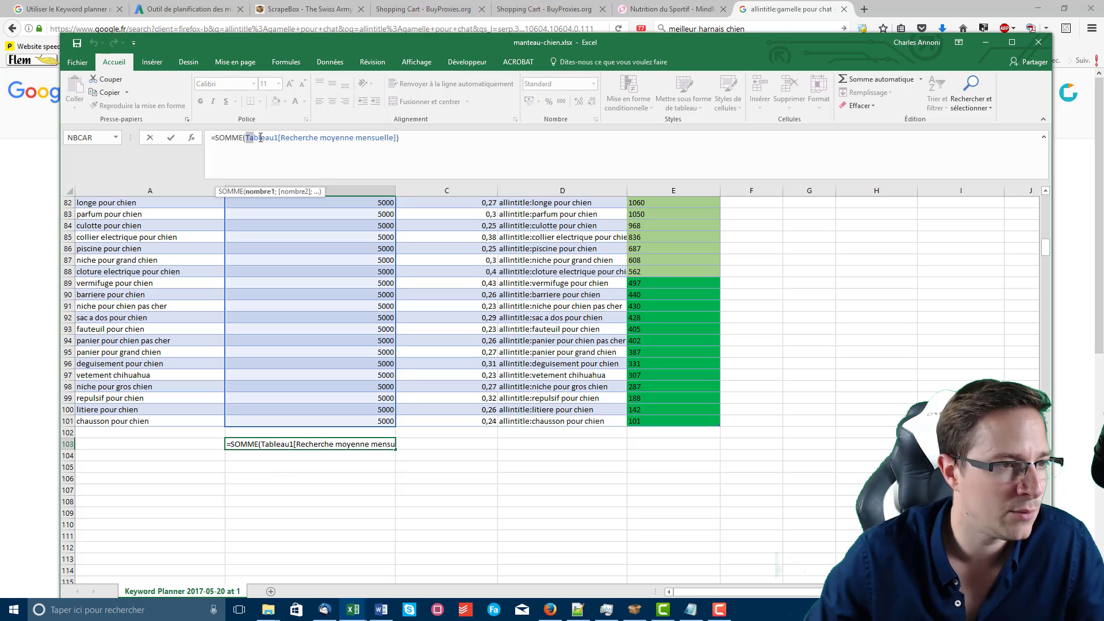
left_click_drag(261, 138, 396, 138)
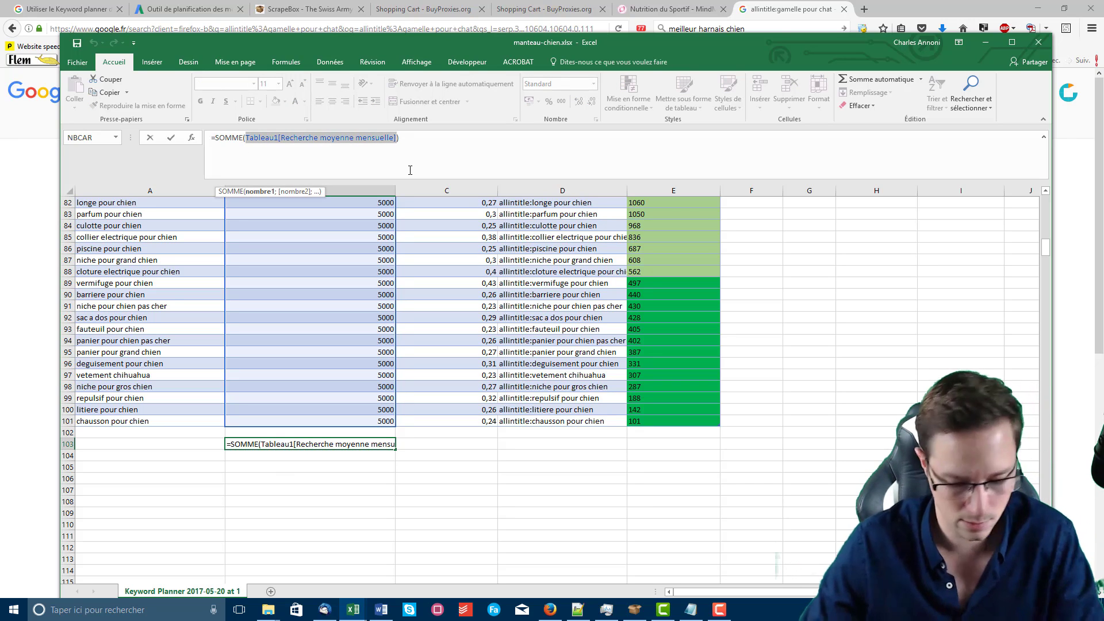
key("Delete")
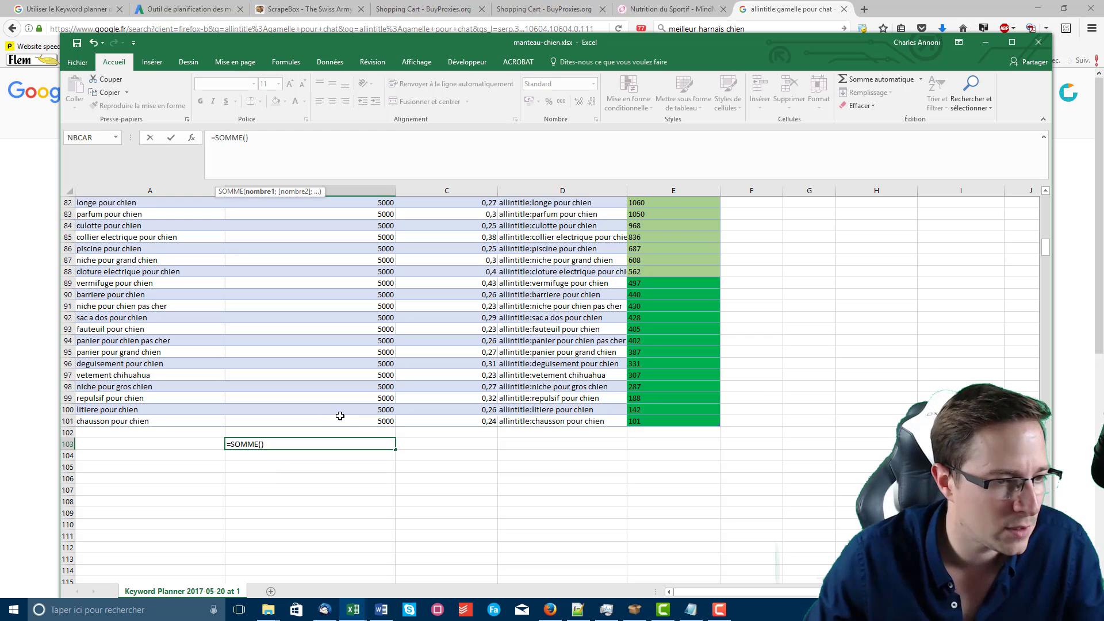
left_click_drag(352, 420, 328, 272)
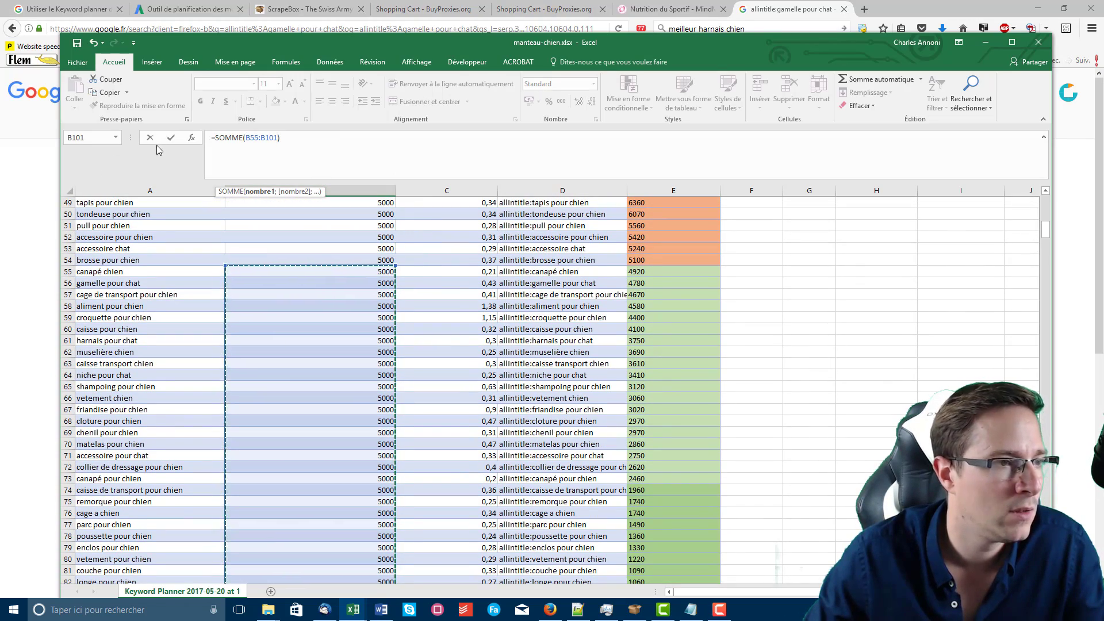
key("Return")
Step: Review the green-coded keywords in rows 55 to 101 against the monthly search total in B103
scroll(626, 322, "up", 7)
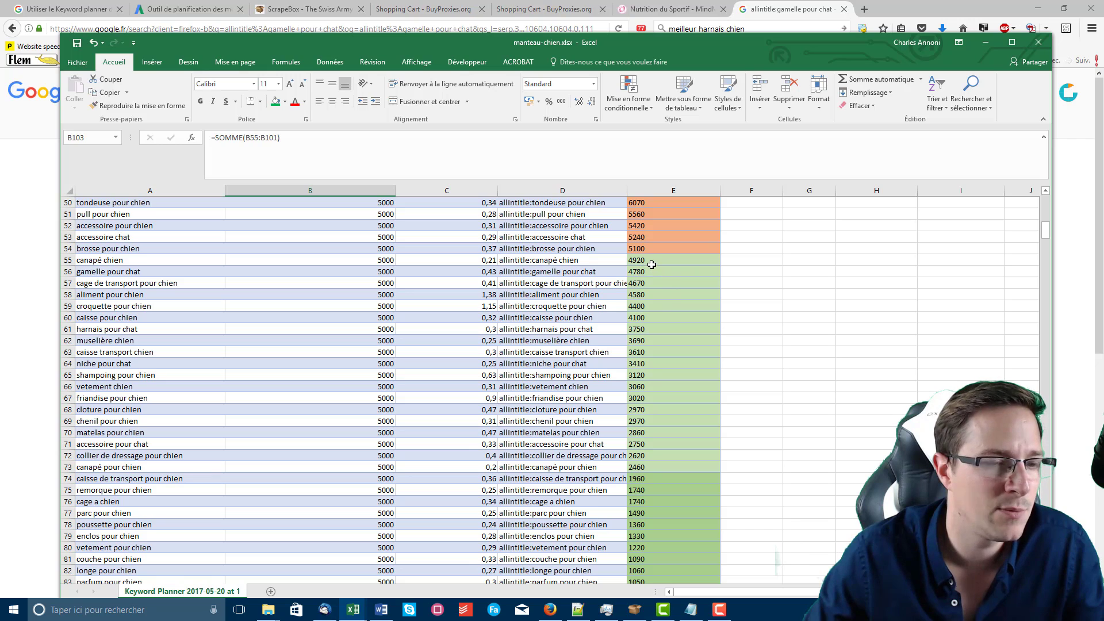
scroll(164, 318, "down", 13)
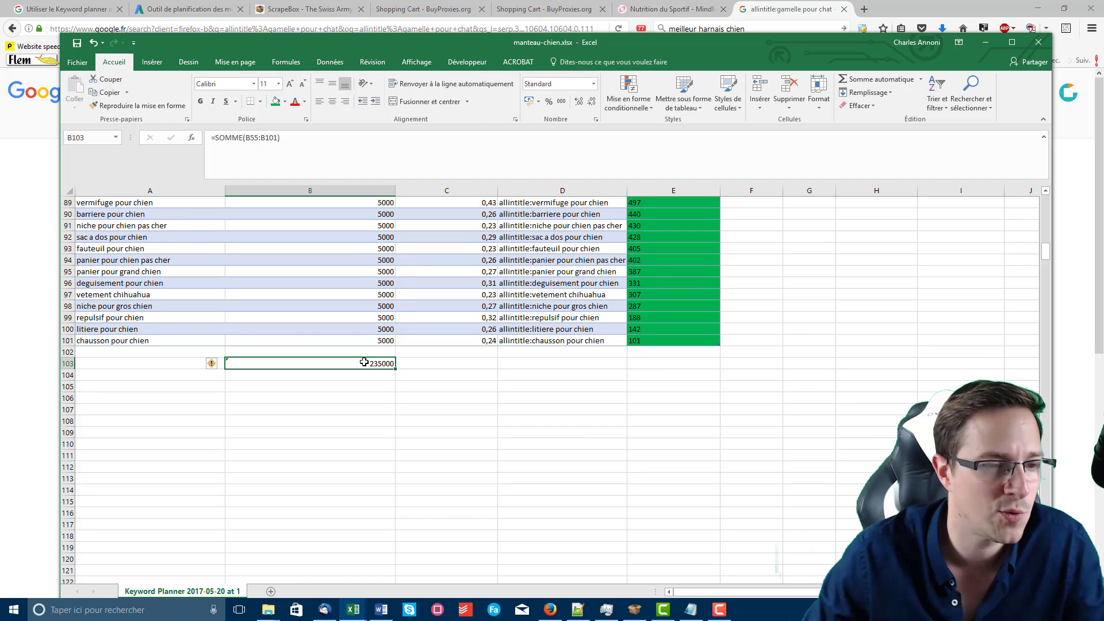
left_click(460, 364)
scroll(460, 364, "up", 8)
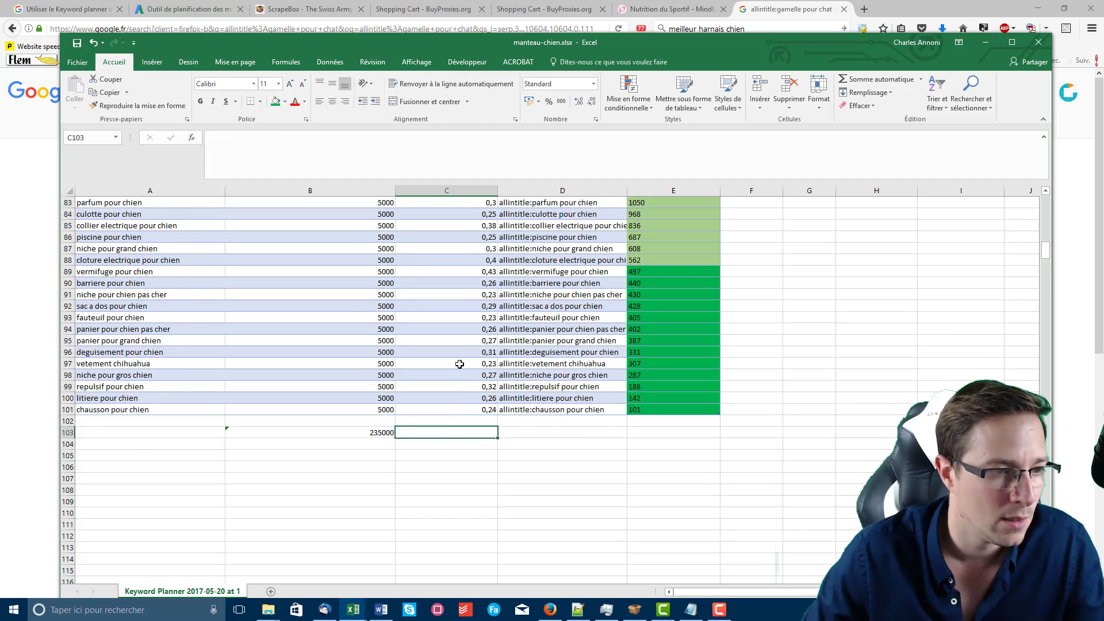
scroll(459, 364, "down", 6)
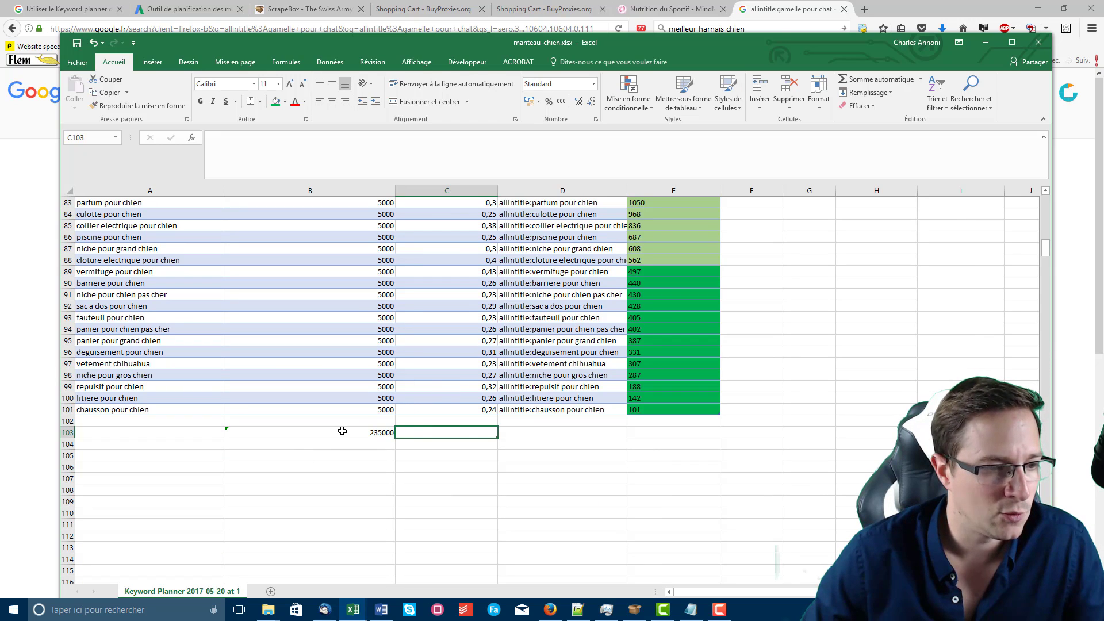
scroll(342, 431, "up", 9)
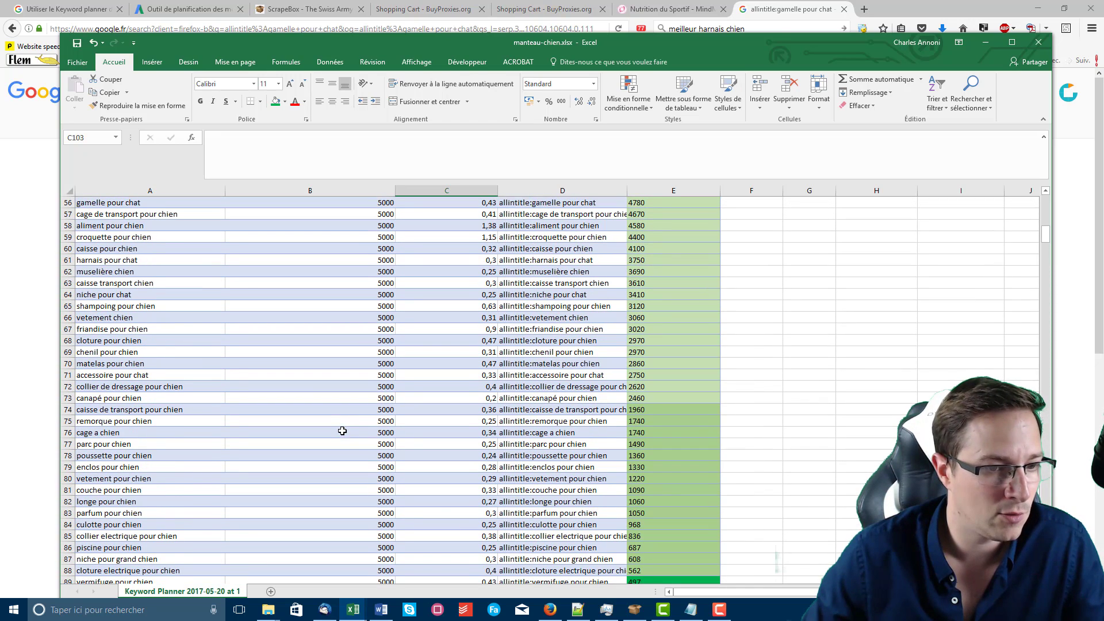
scroll(645, 284, "up", 3)
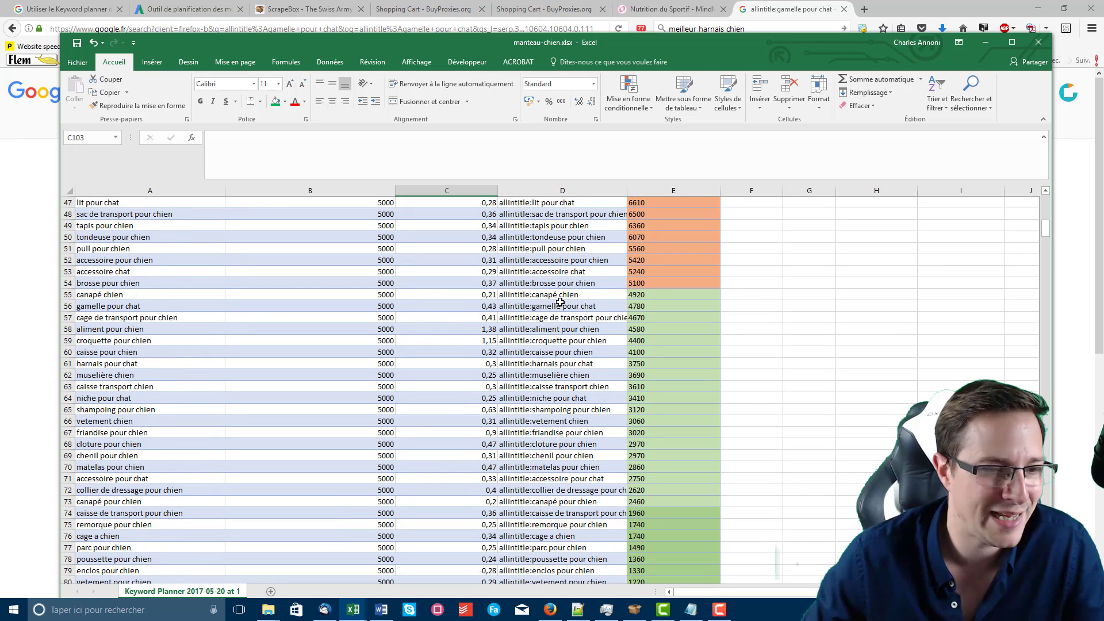
scroll(560, 302, "down", 4)
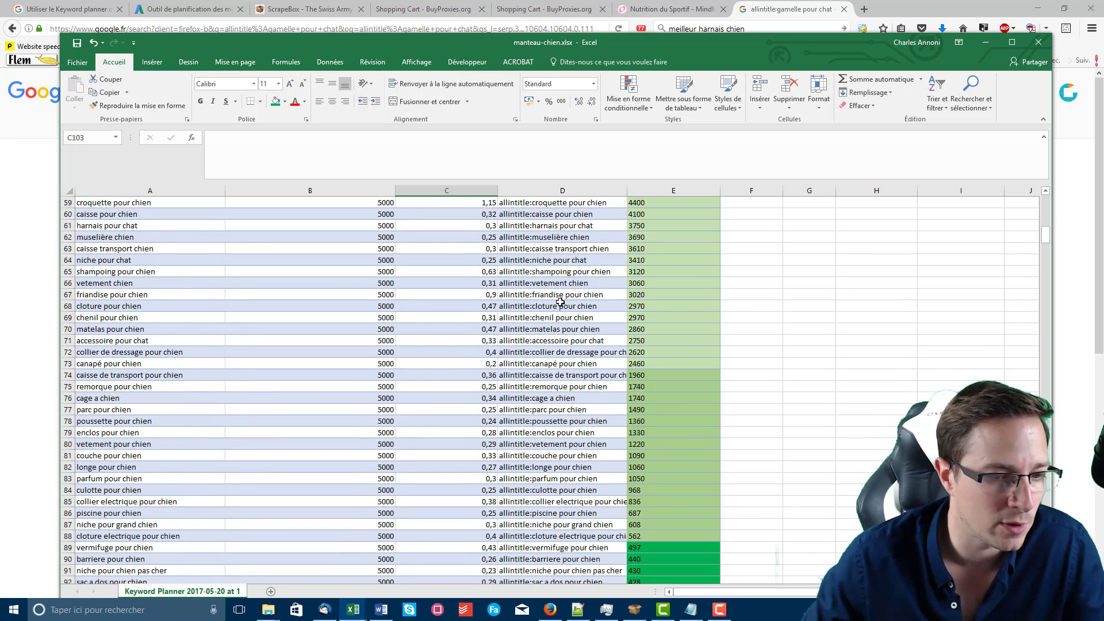
scroll(560, 302, "down", 2)
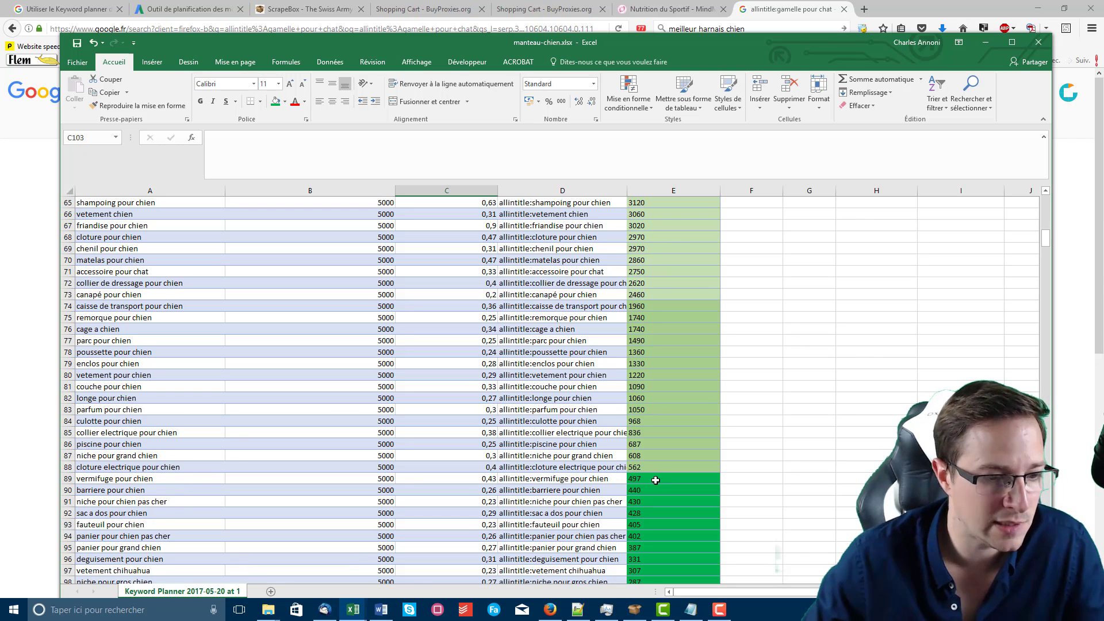
Step: Copy the keyword "vermifuge pour chien" from A89, switch to Firefox and search Google for it
left_click(184, 478)
key("ctrl+c")
key("alt+Tab")
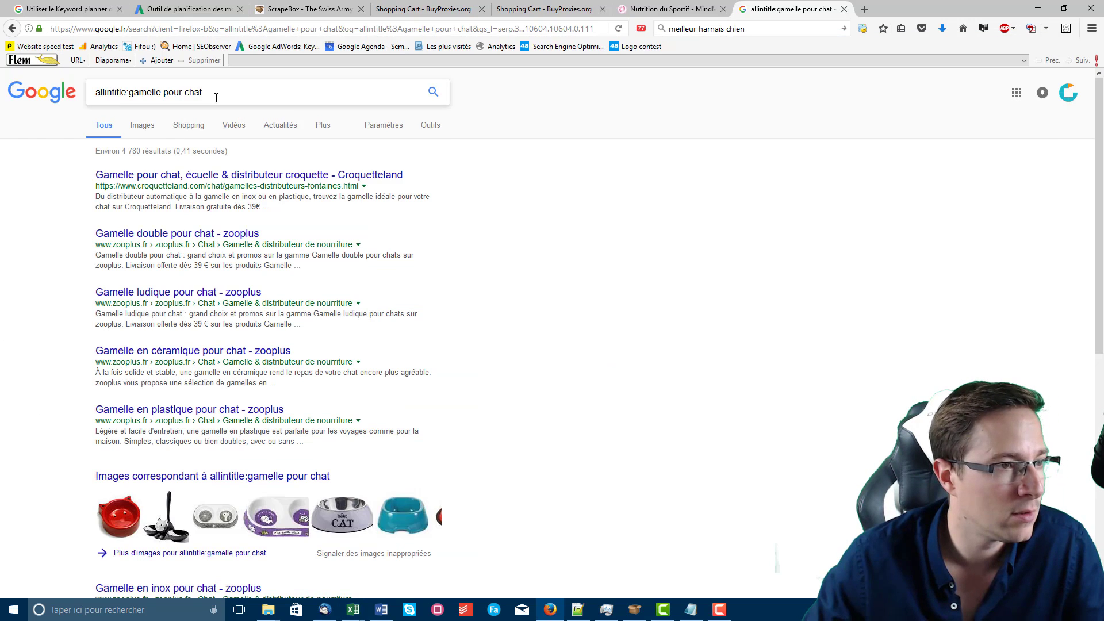
triple_click(216, 98)
key("ctrl+v")
key("Return")
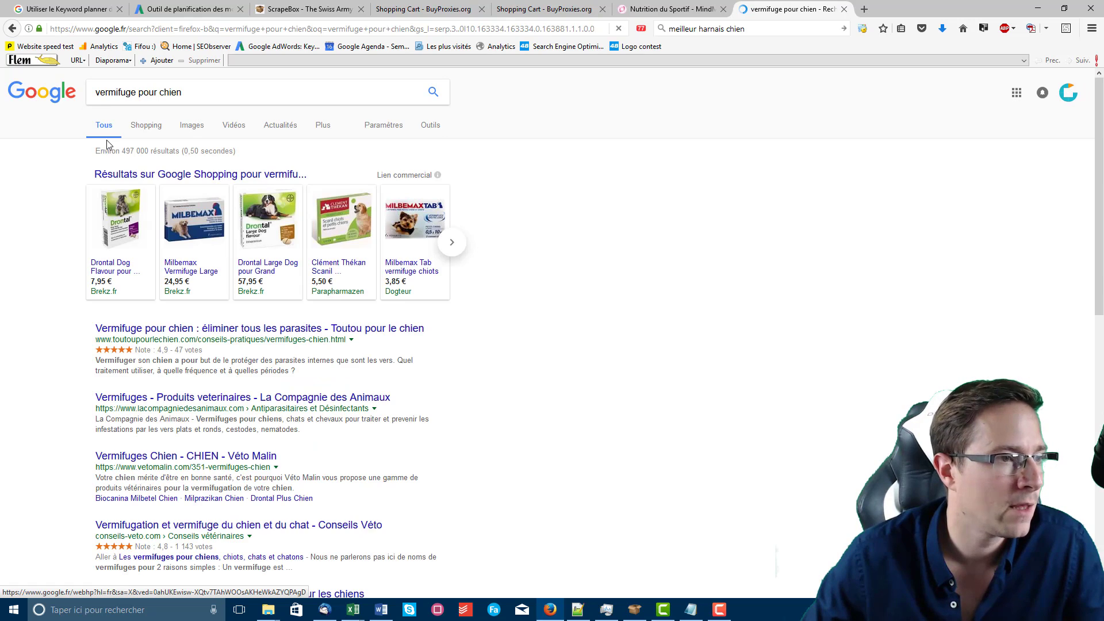
Step: Open the first three organic results, Toutou pour le chien, La Compagnie des Animaux and Véto Malin, in separate tabs
scroll(67, 202, "down", 2)
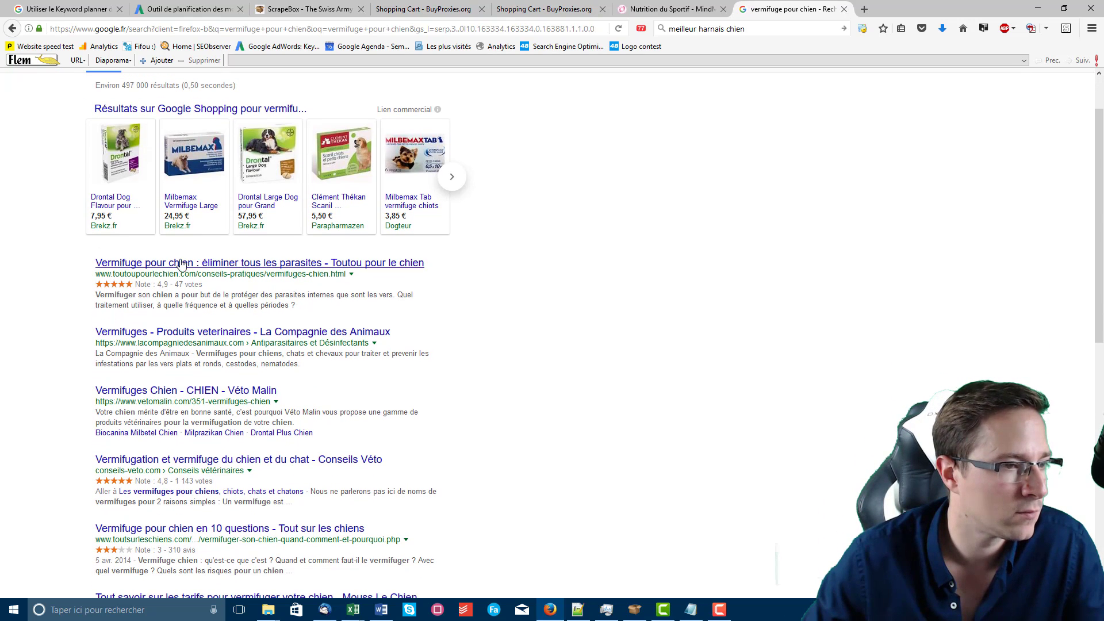
middle_click(182, 264)
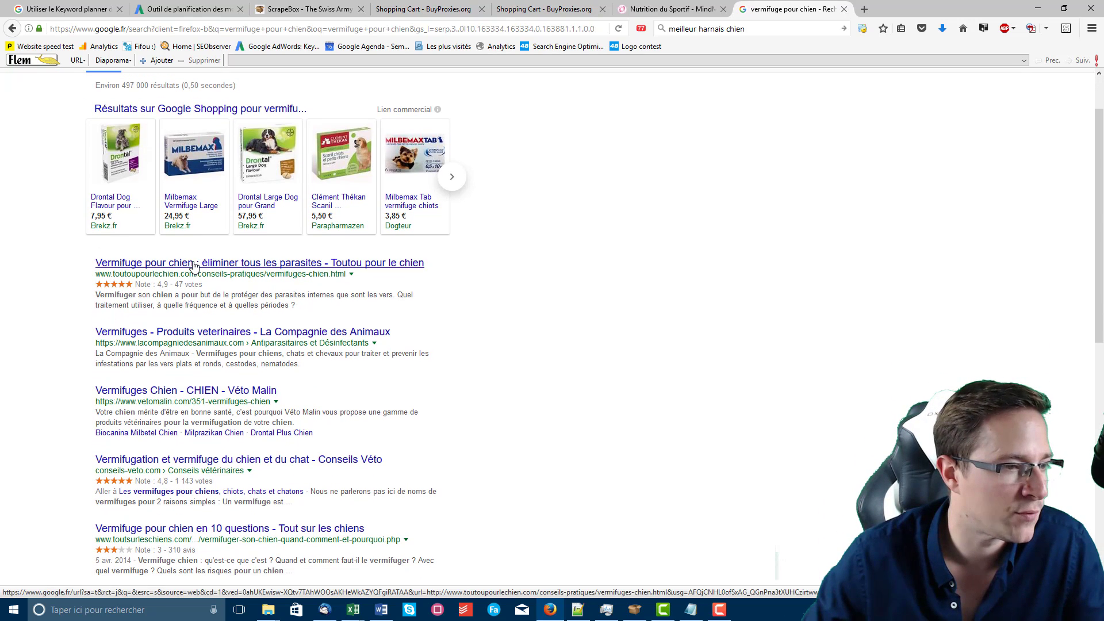
middle_click(202, 332)
middle_click(178, 391)
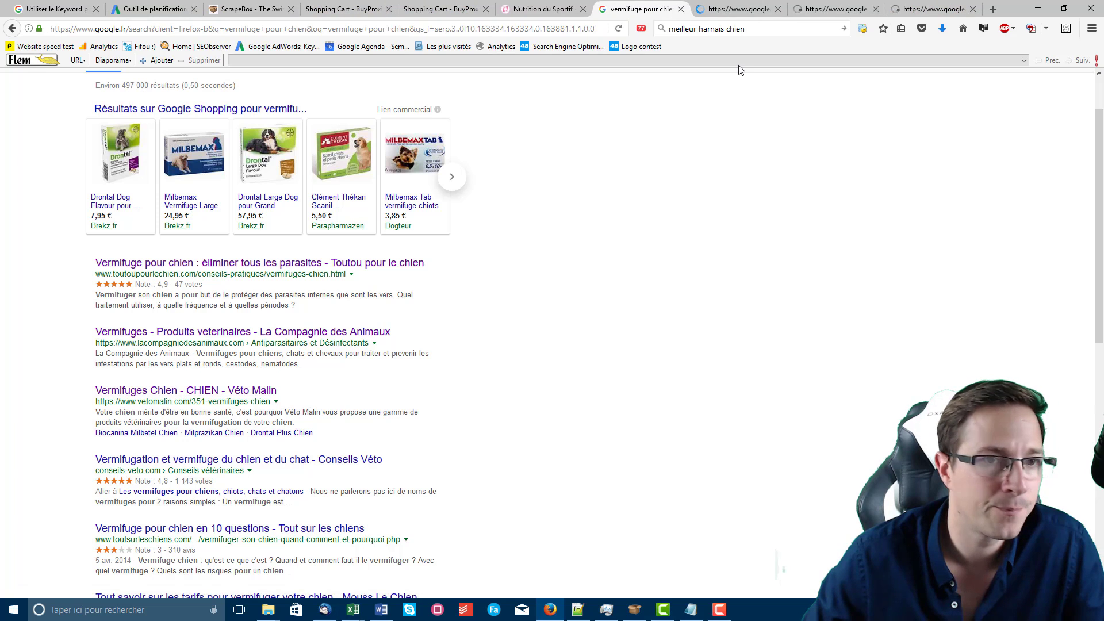
Step: Compare the dewormer pages of Toutou pour le chien, La Compagnie des Animaux and Véto Malin as competing results
left_click(735, 7)
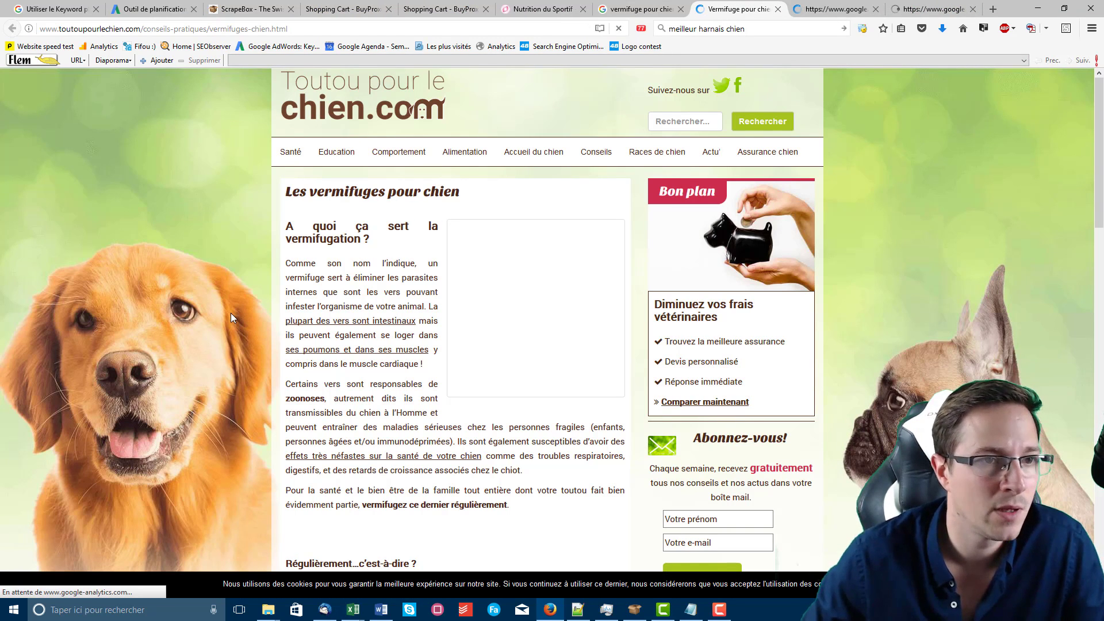
left_click(824, 7)
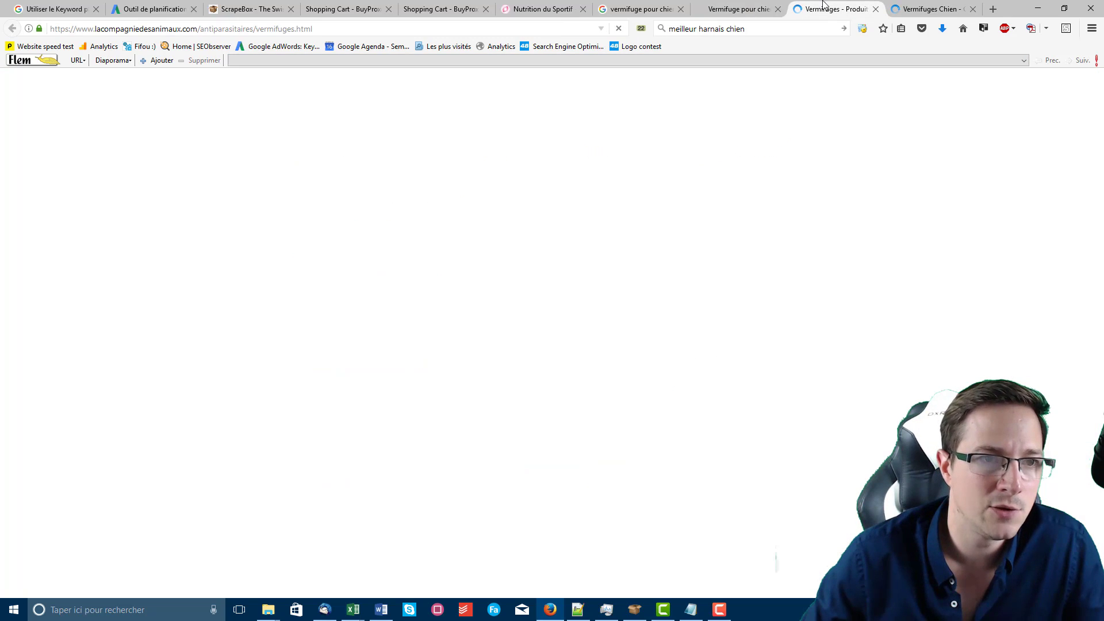
left_click(775, 6)
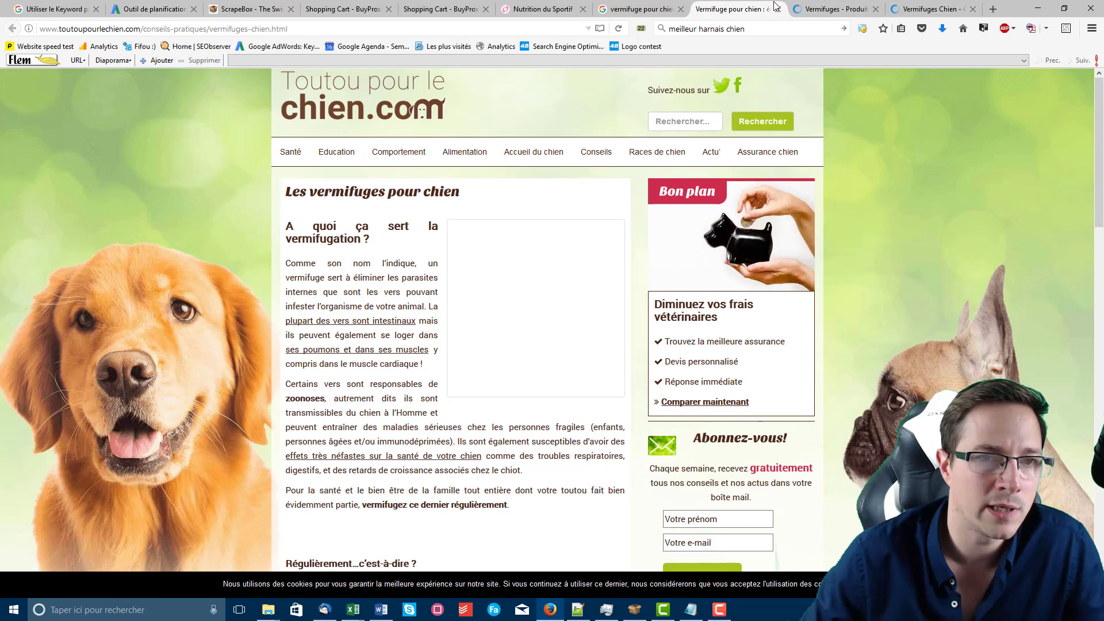
left_click(826, 8)
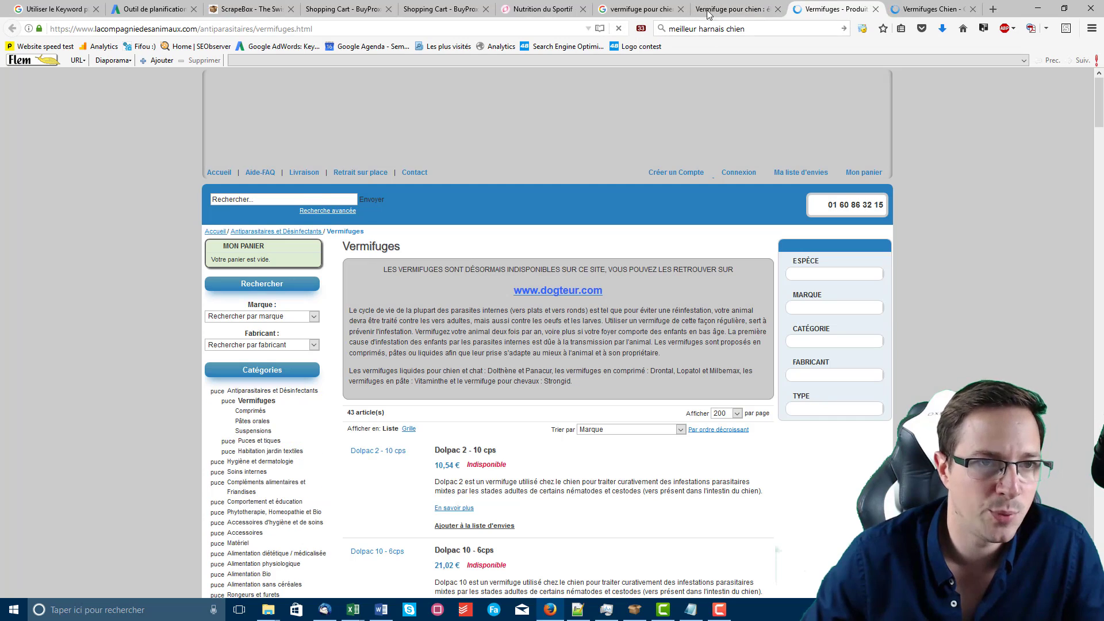
left_click(708, 11)
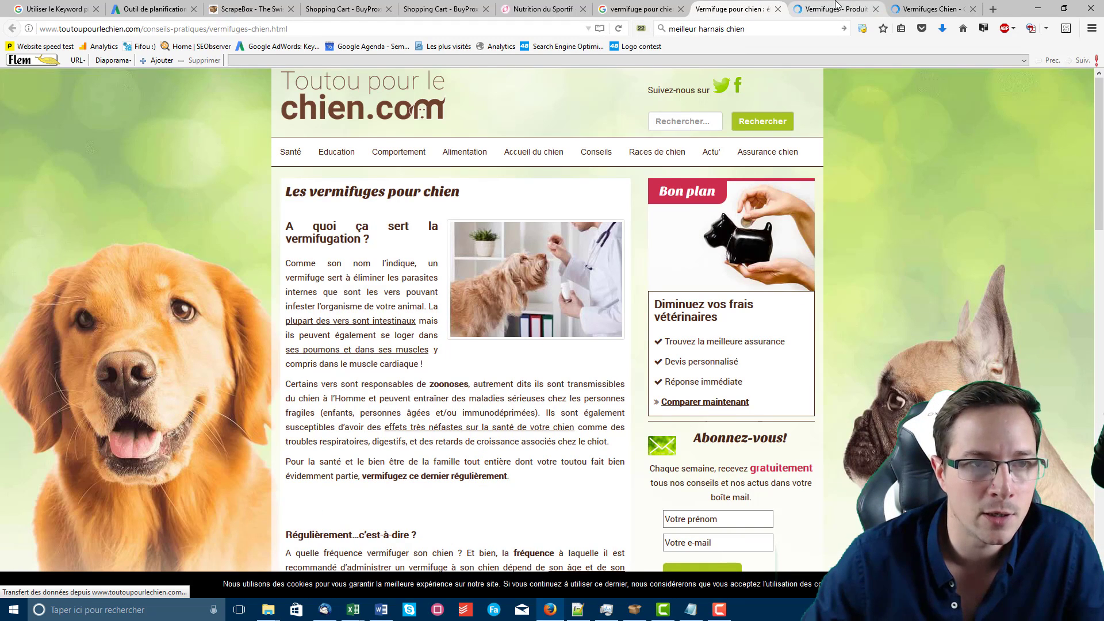
left_click(857, 12)
left_click(951, 7)
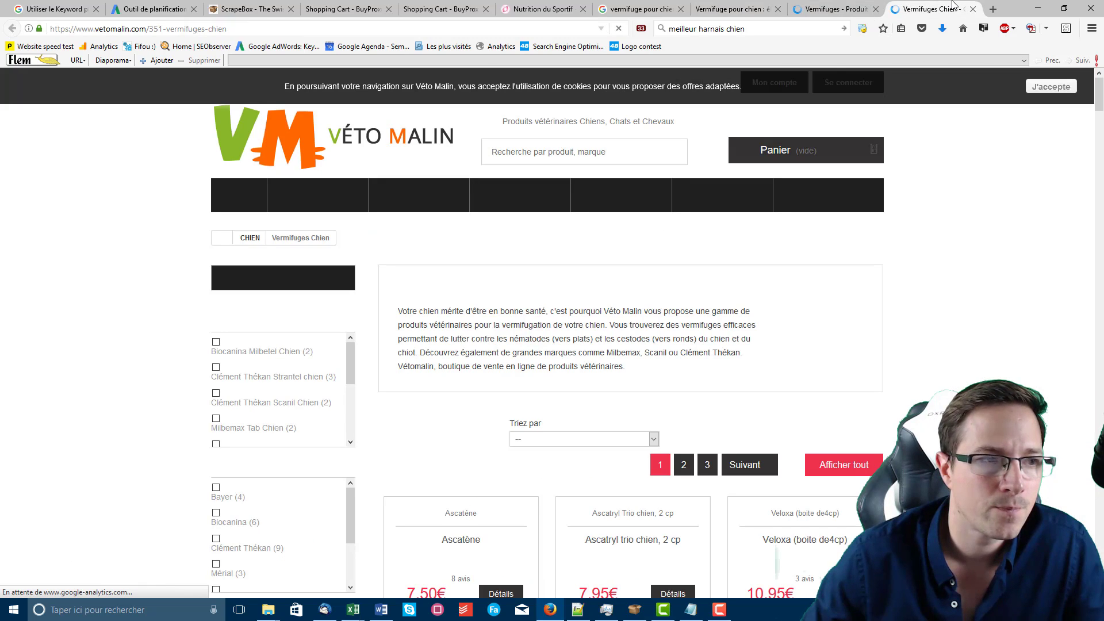
key("ctrl+Page_Up")
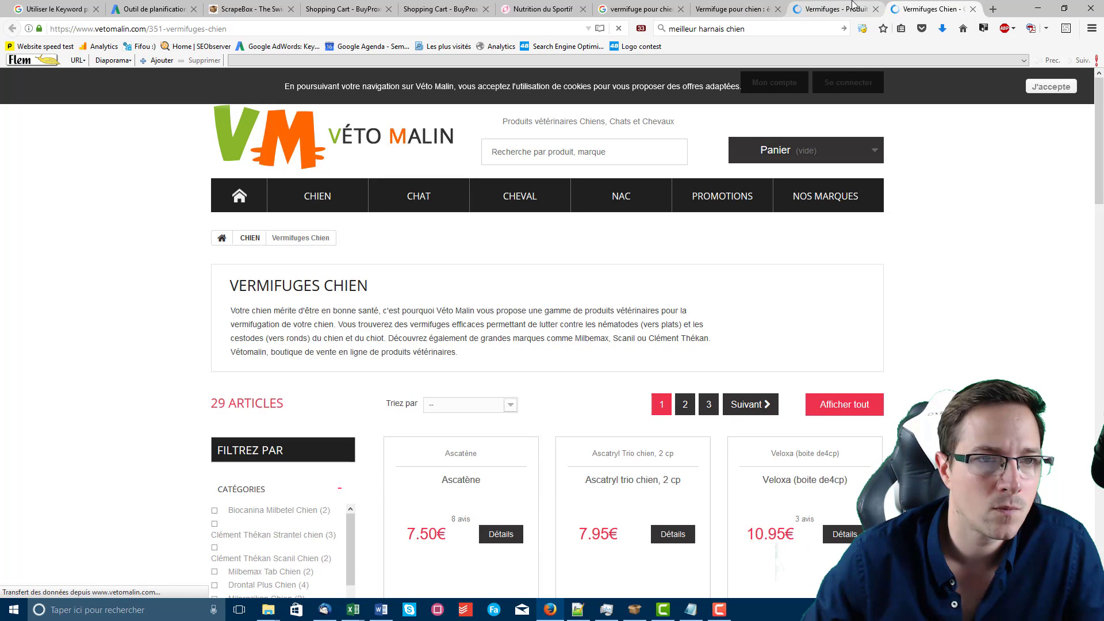
left_click(917, 6)
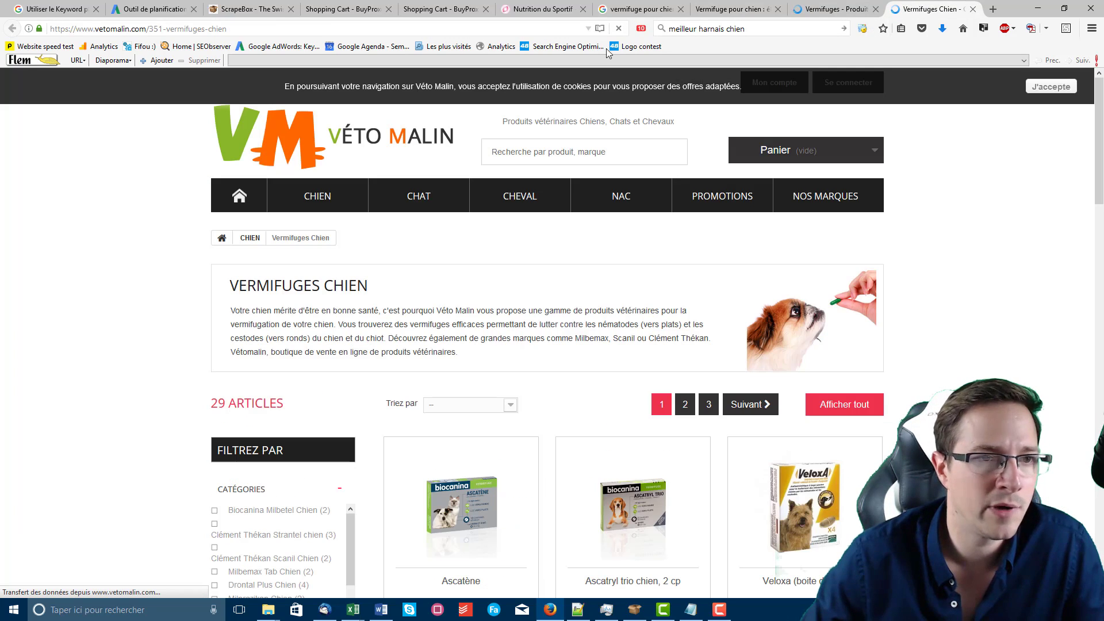
Step: Examine the Véto Malin dog dewormer page from its introduction and product list to the footer text, and select all its content
scroll(166, 249, "down", 20)
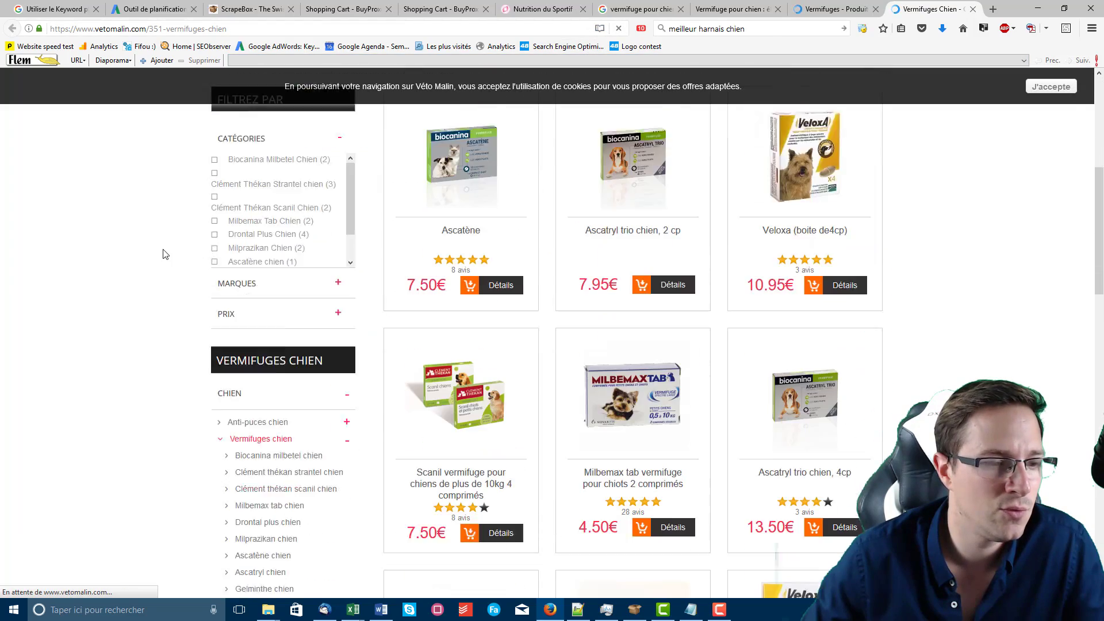
scroll(164, 252, "down", 3)
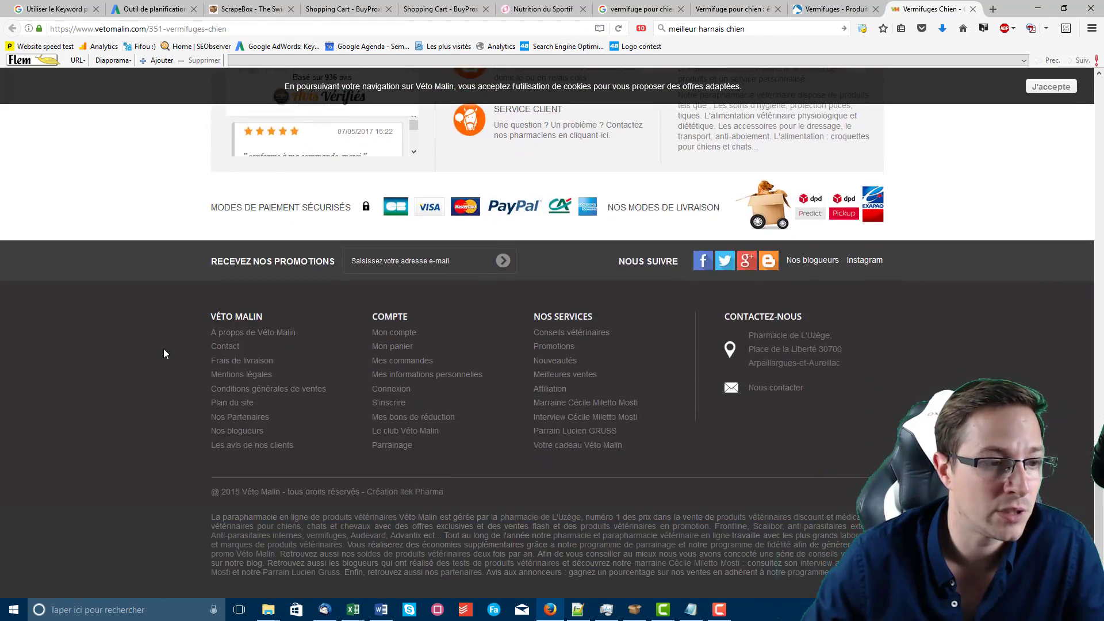
scroll(163, 349, "up", 10)
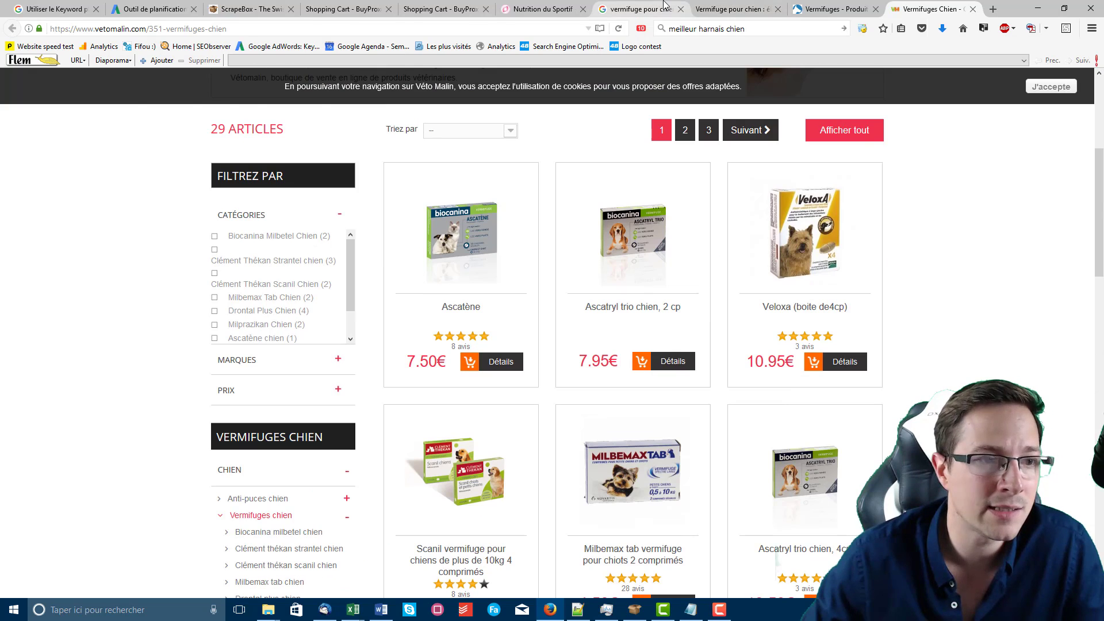
left_click(664, 6)
left_click(927, 7)
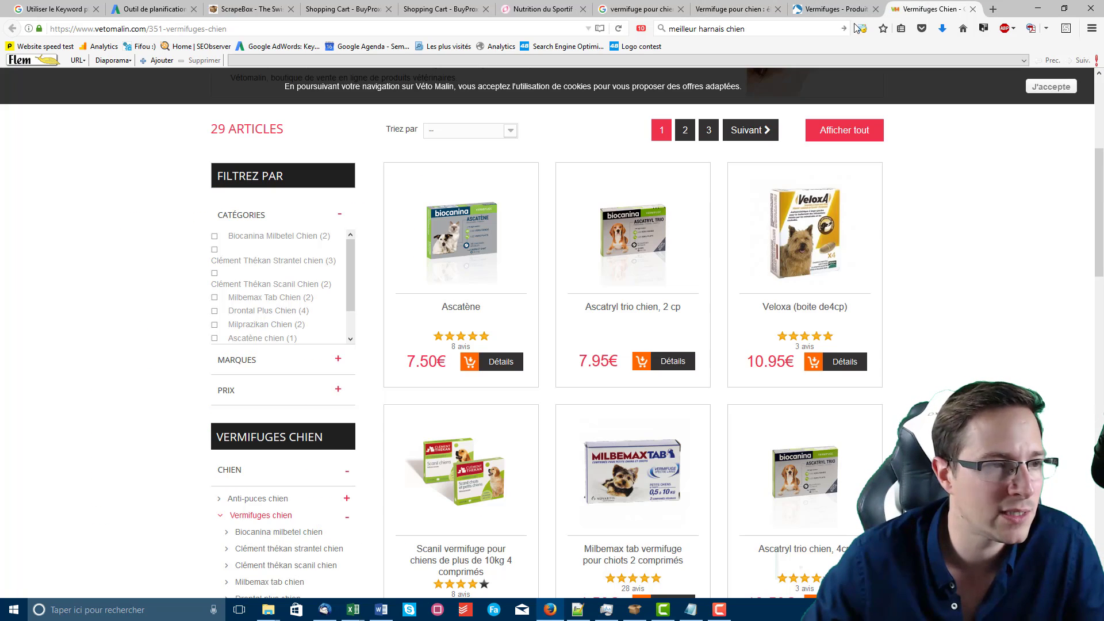
scroll(146, 252, "up", 5)
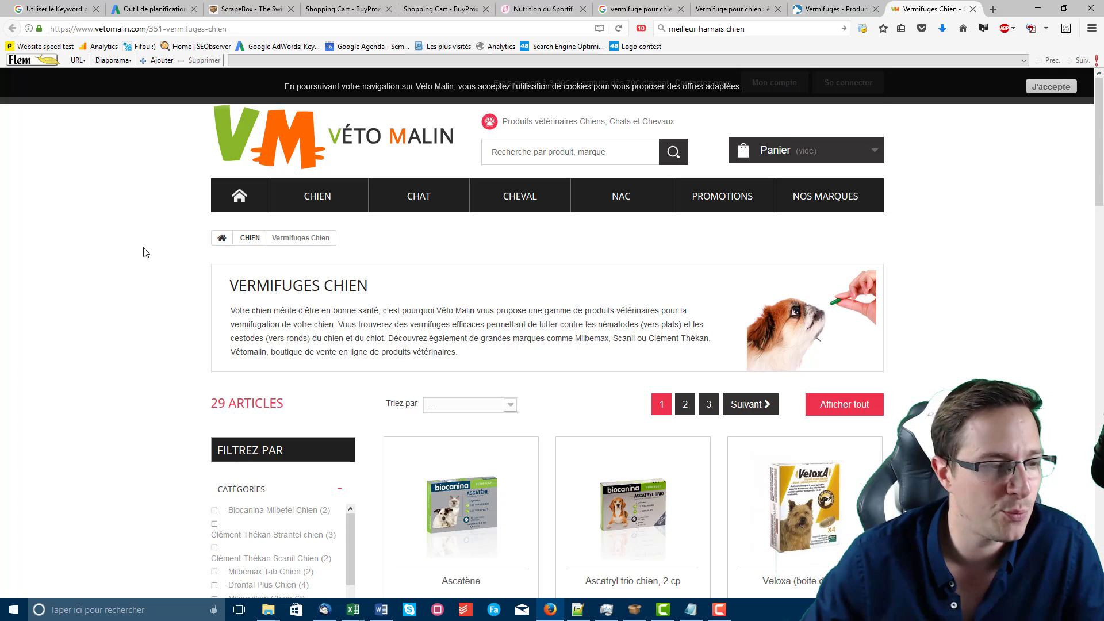
scroll(145, 253, "down", 20)
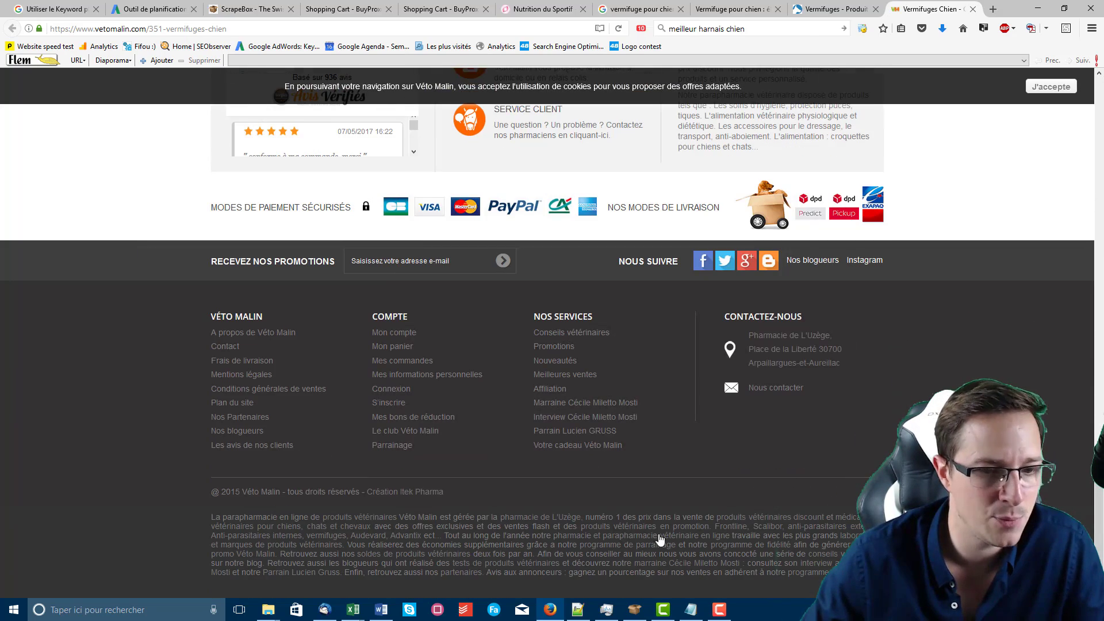
key("ctrl+a")
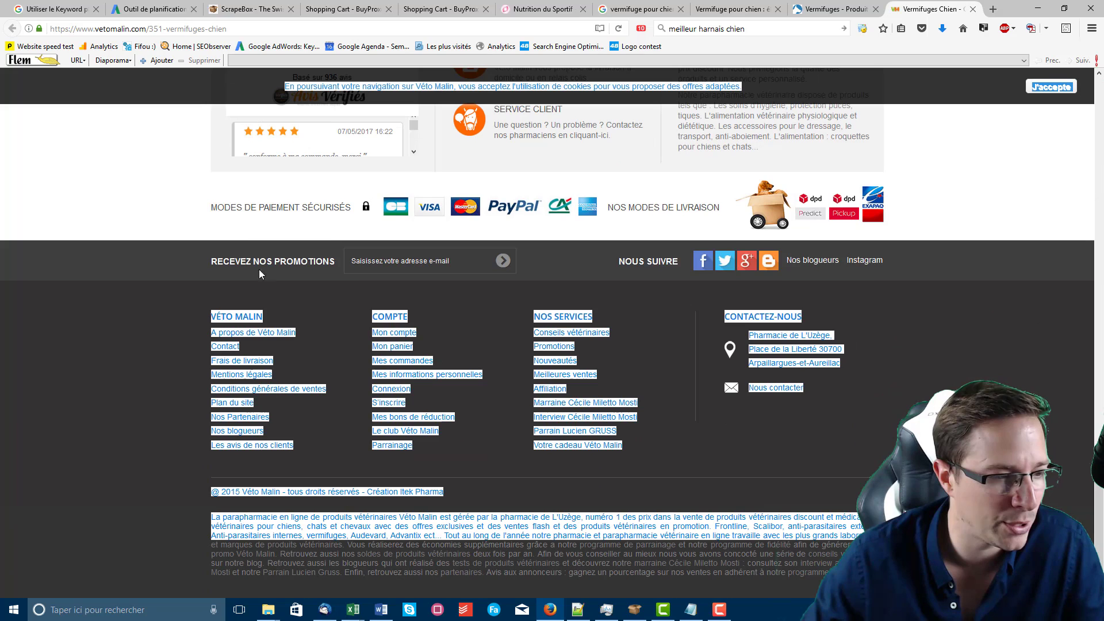
Step: Highlight and read the small-print SEO paragraph at the foot of the Véto Malin page, then clear the selection
left_click(162, 472)
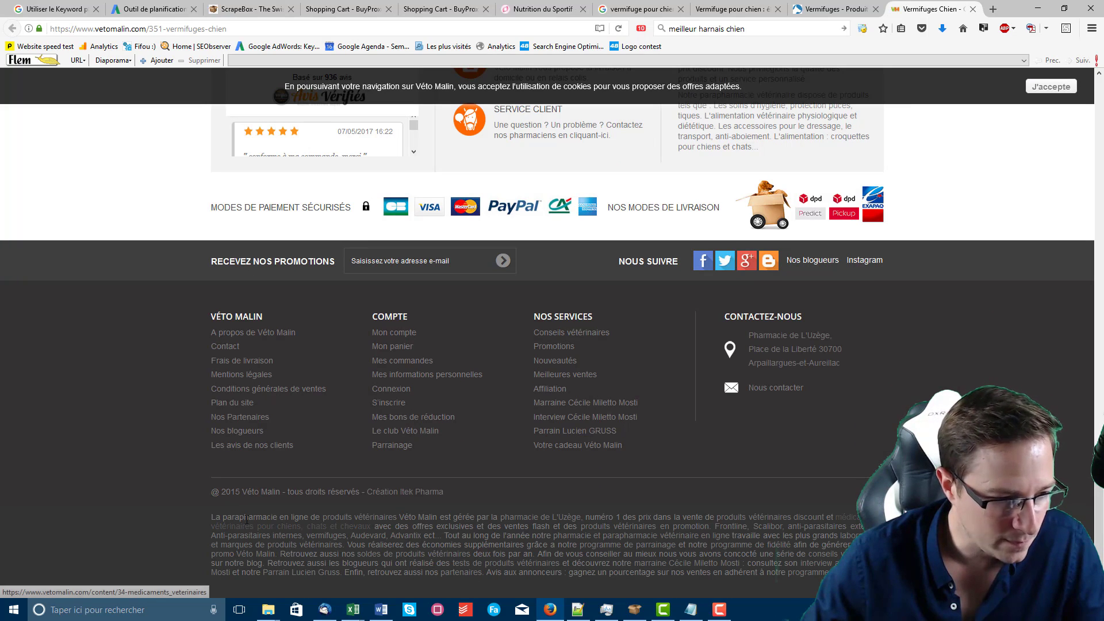
left_click_drag(211, 518, 834, 575)
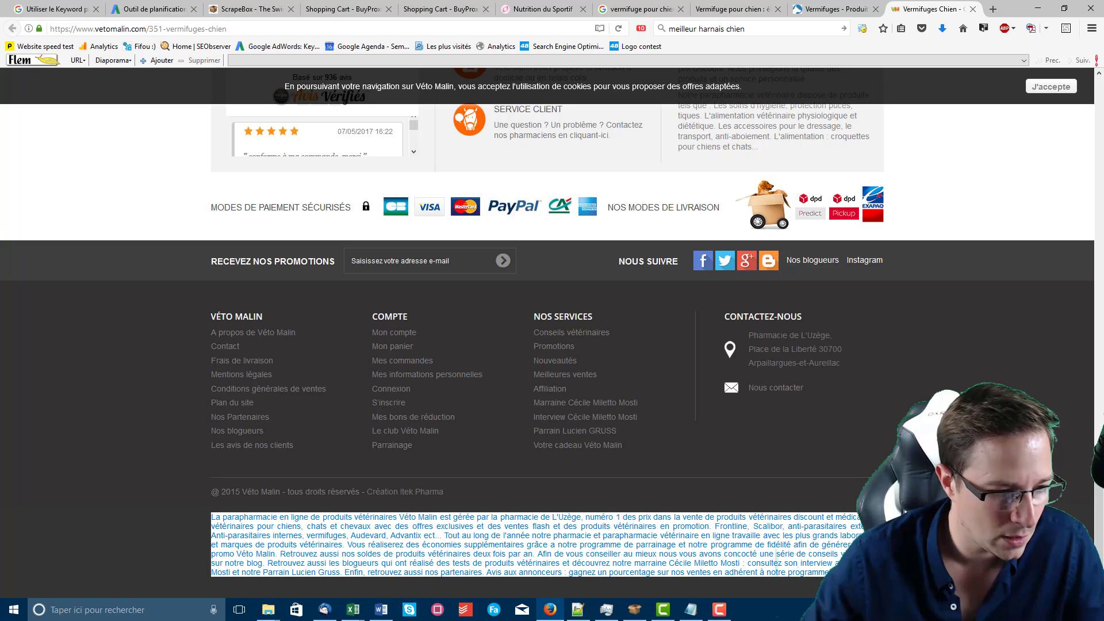
left_click(834, 575)
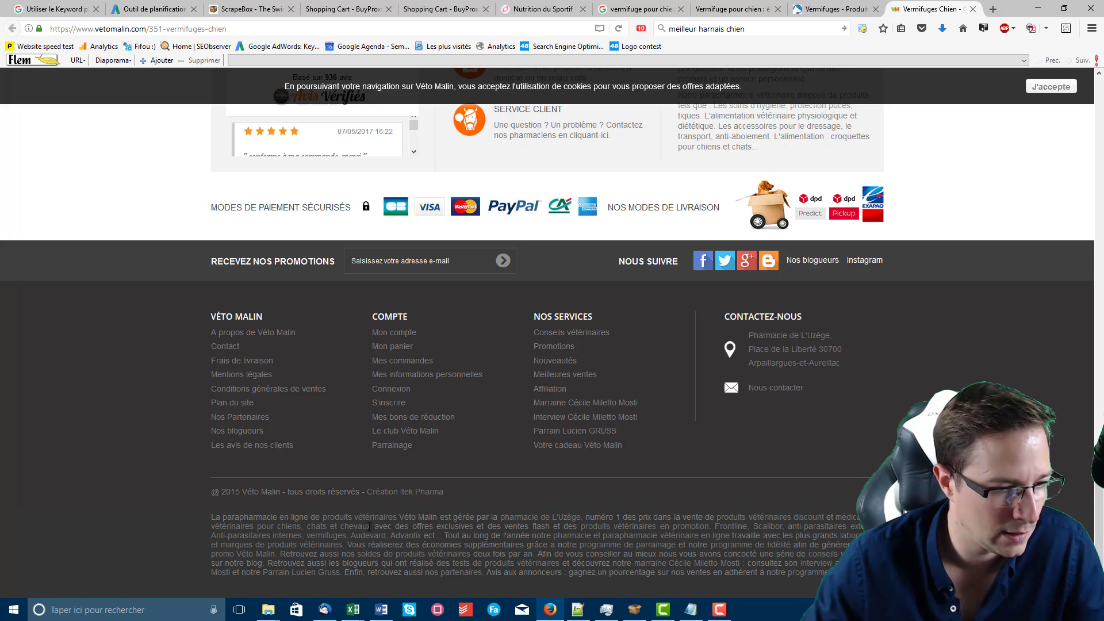
left_click_drag(198, 520, 148, 502)
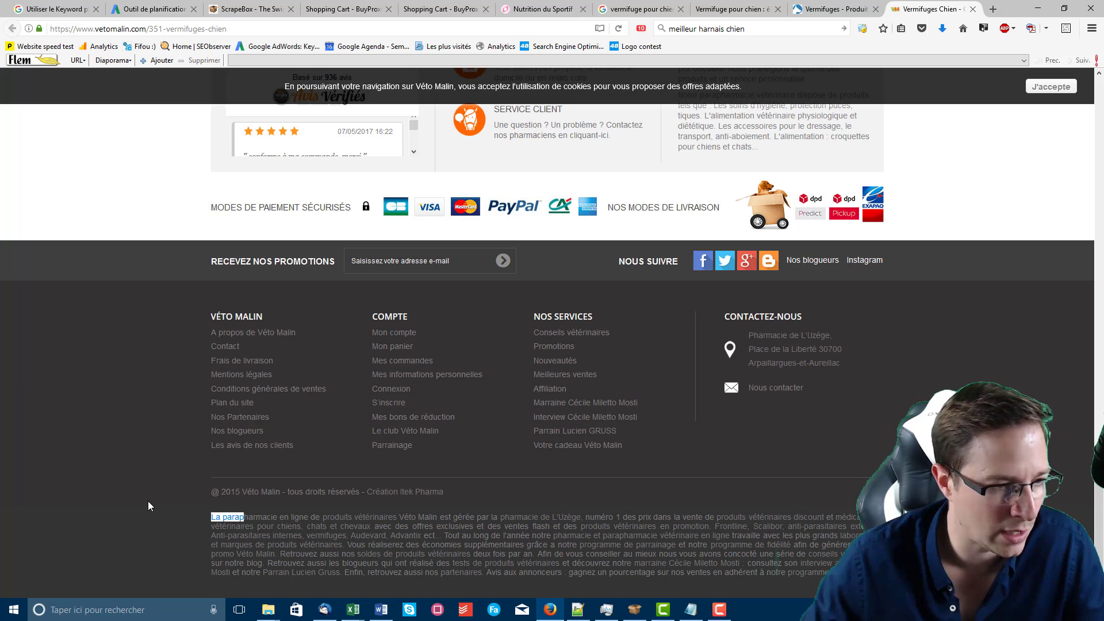
left_click(147, 501)
Step: Look through the Véto Malin product list and inspect the HTML of the Biocanina Milbetel Chien category filter link
scroll(222, 421, "up", 1)
scroll(223, 423, "up", 10)
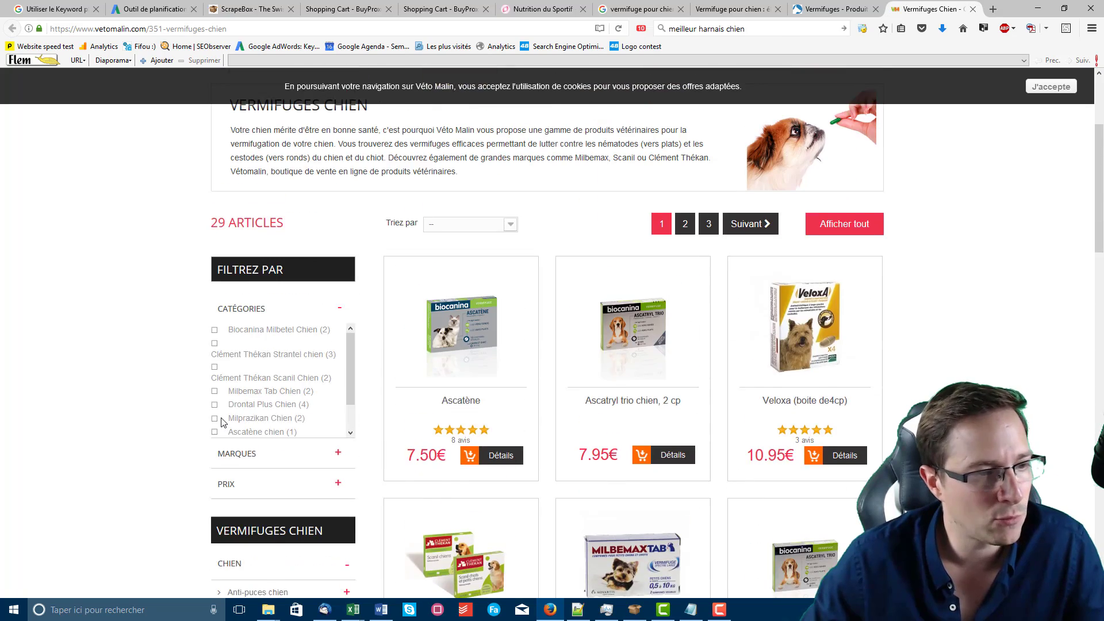
scroll(223, 422, "down", 2)
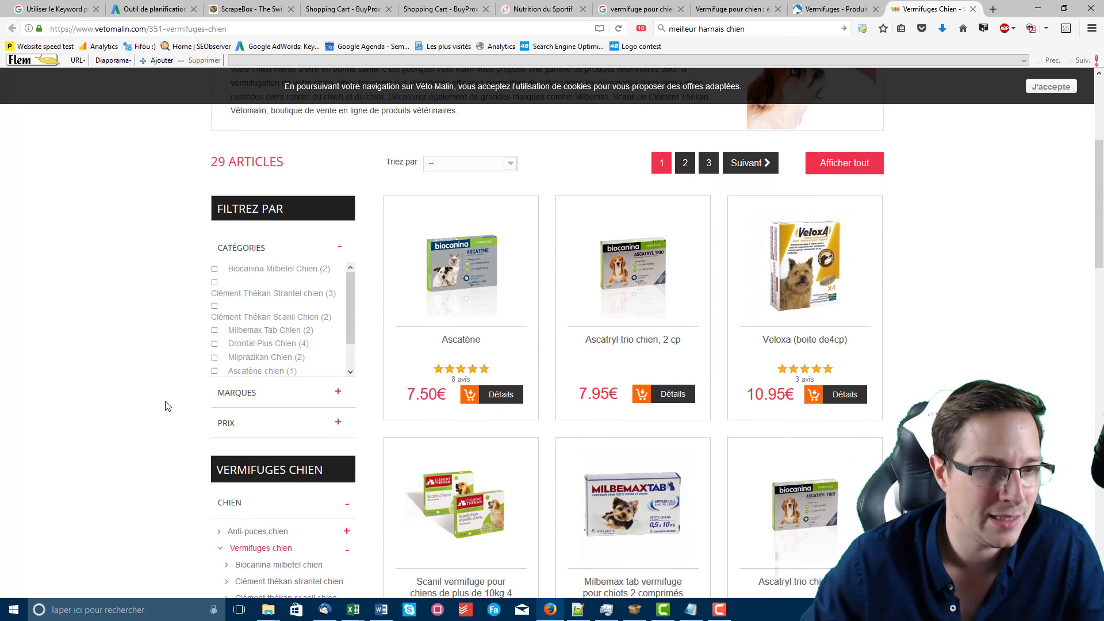
scroll(168, 406, "down", 10)
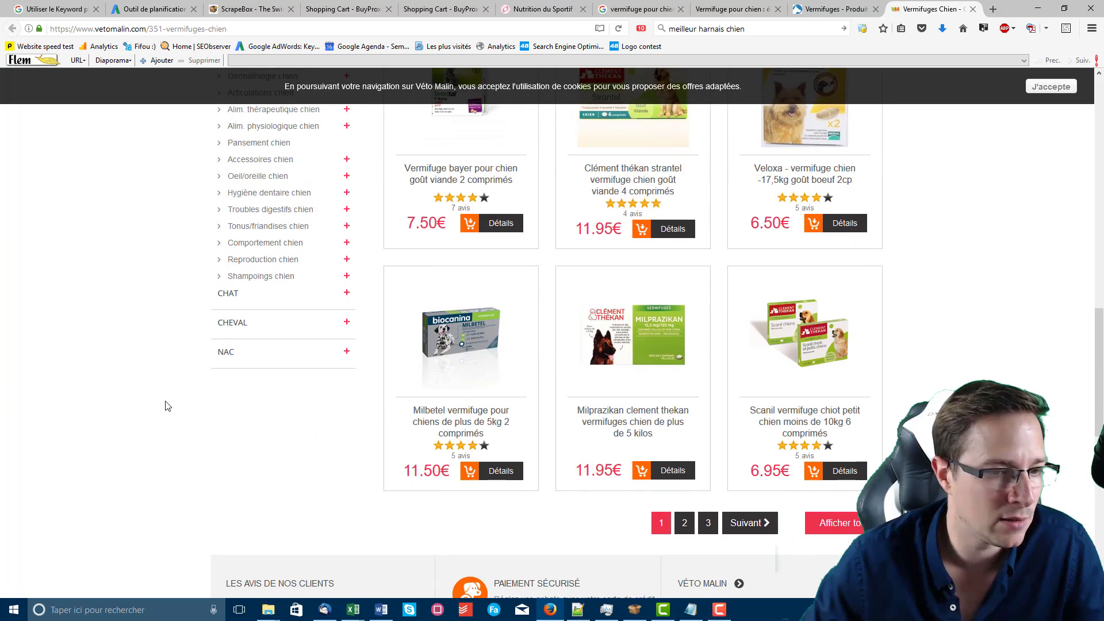
scroll(293, 403, "up", 12)
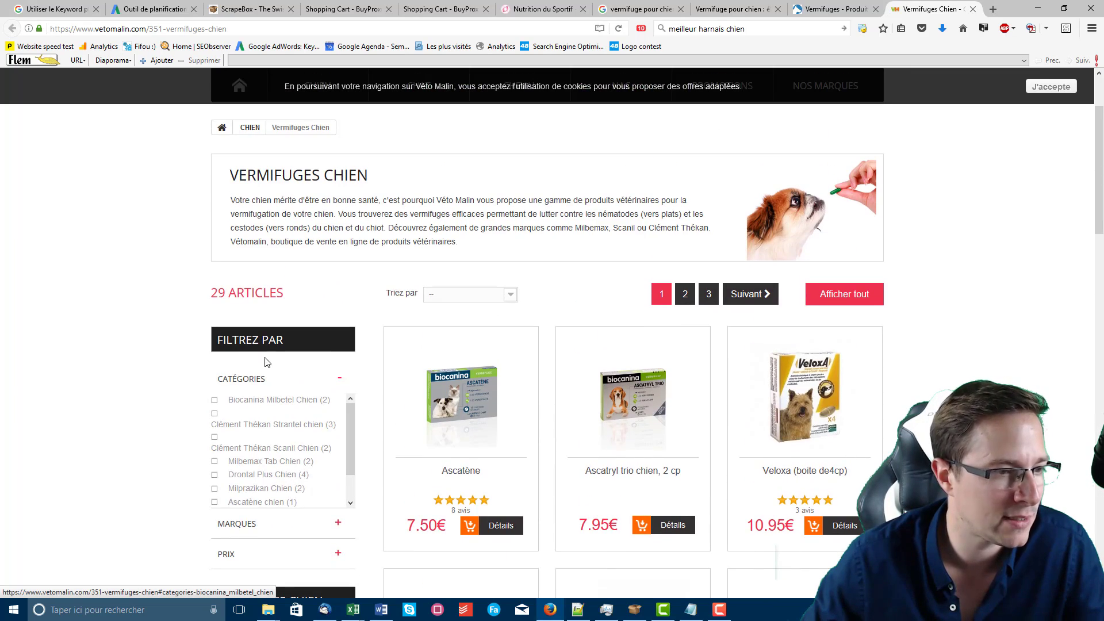
right_click(241, 402)
left_click(286, 520)
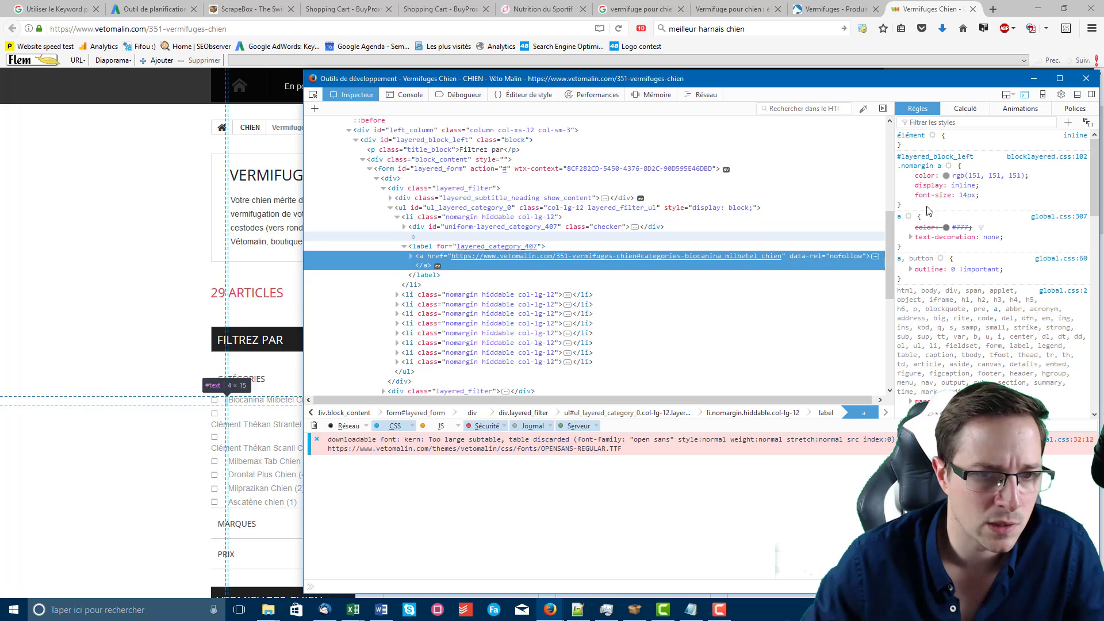
left_click(1086, 79)
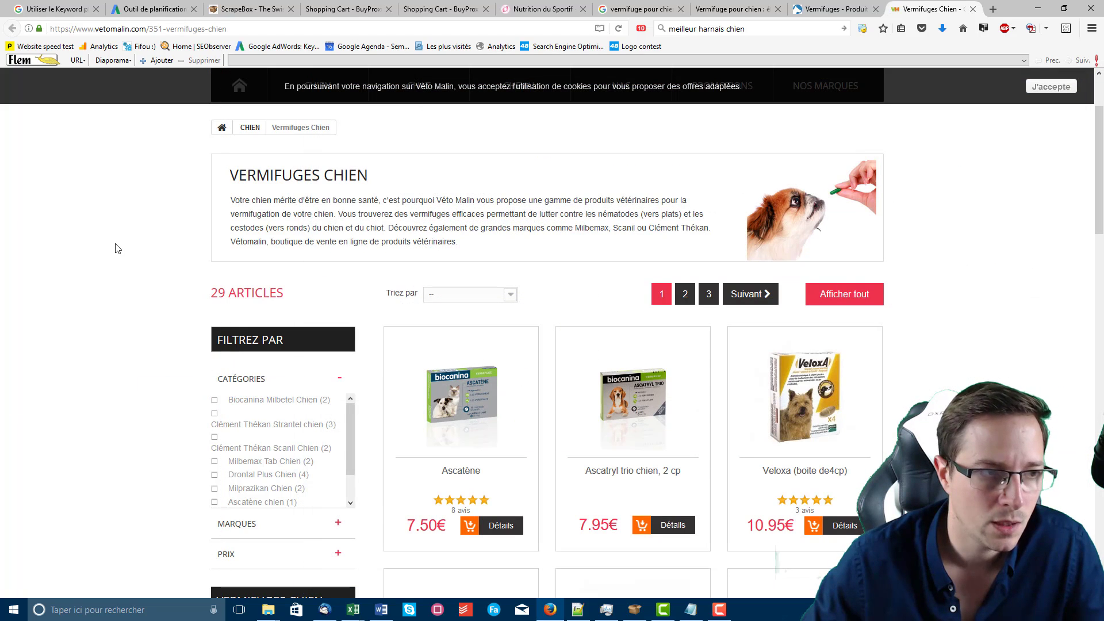
Step: Check the SEObserver Trust Flow, Citation Flow and link profile for vetomalin.com
scroll(118, 248, "up", 3)
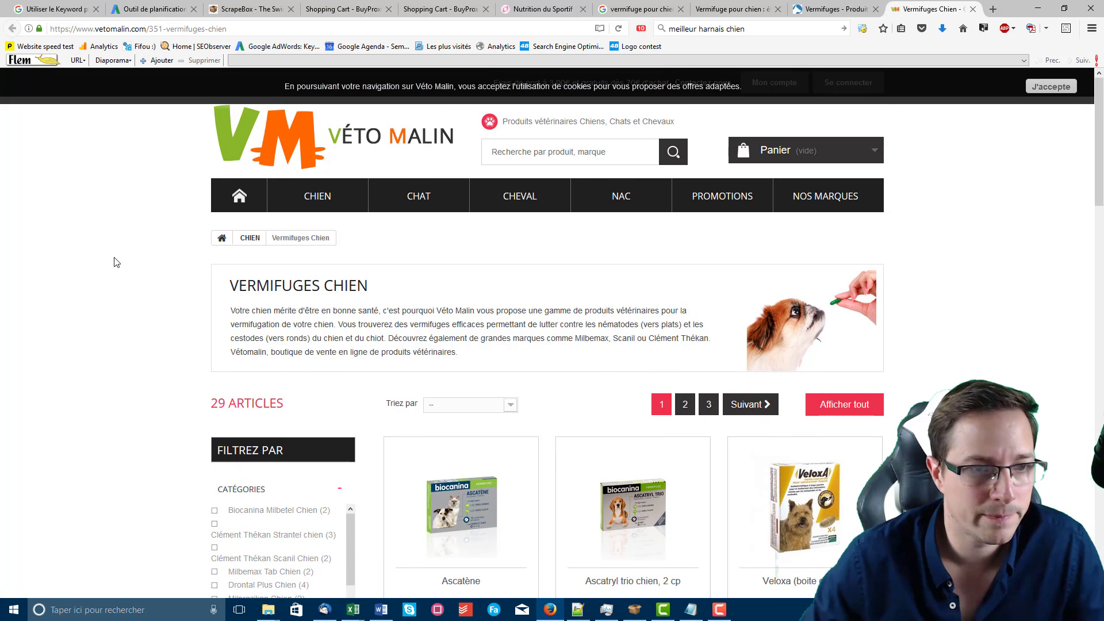
left_click(643, 29)
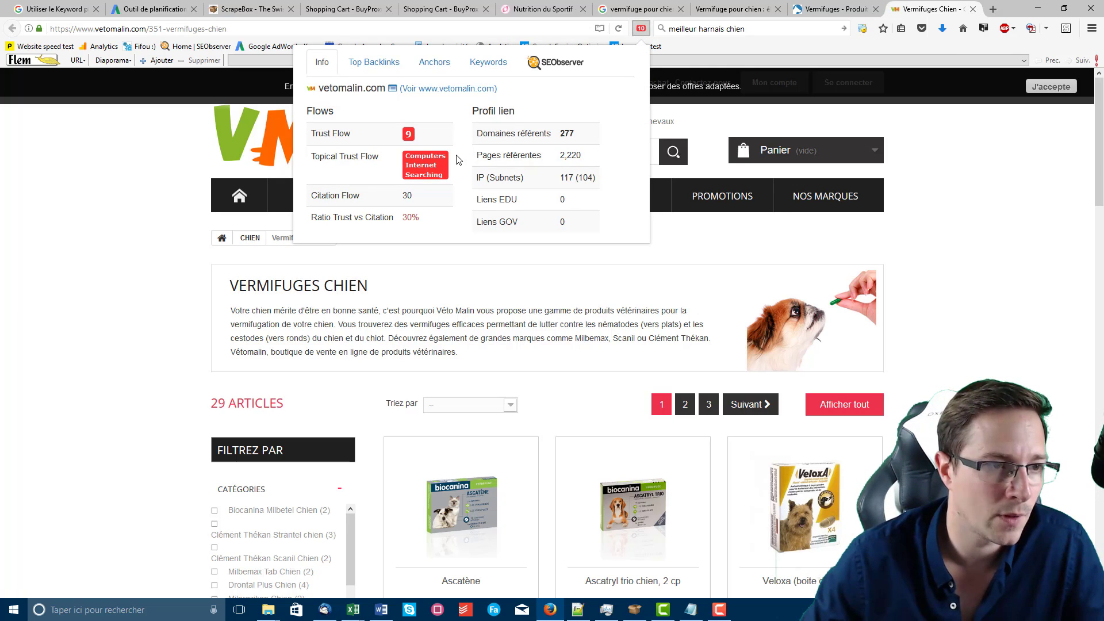
left_click_drag(423, 225, 315, 133)
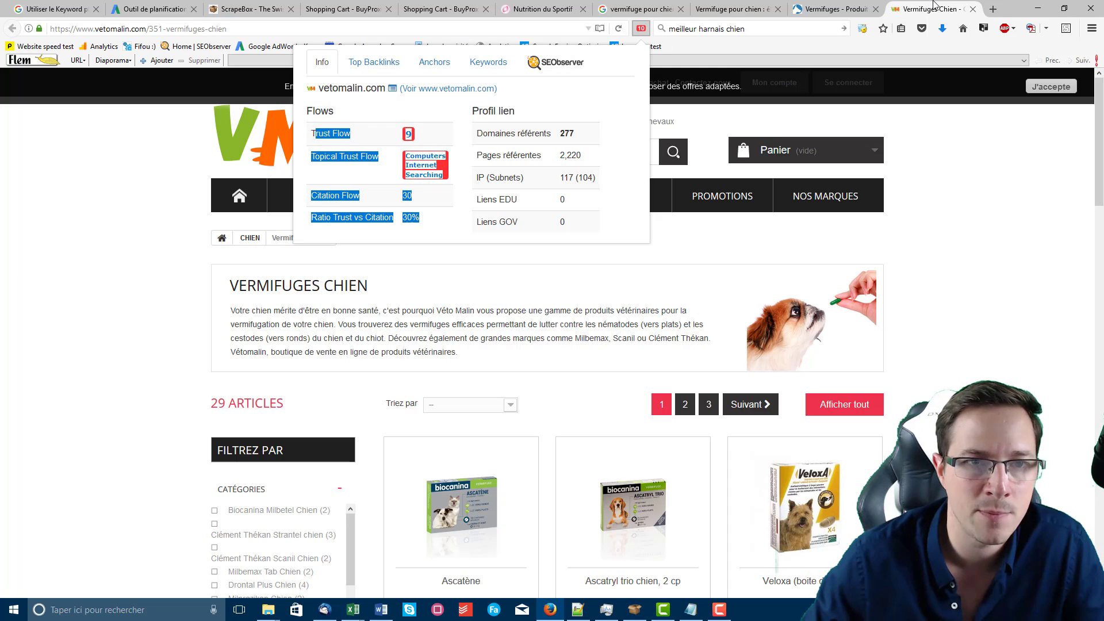
Step: Check the SEObserver metrics for La Compagnie des Animaux and Toutou pour le chien, and return to the Google results
left_click(834, 10)
left_click(834, 10)
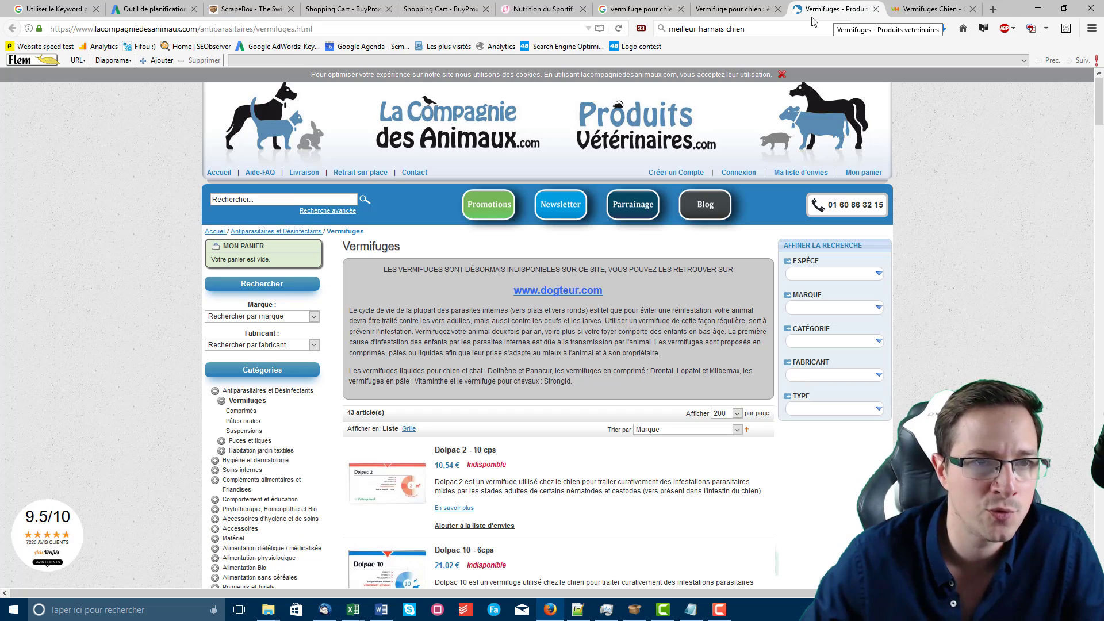
left_click(638, 29)
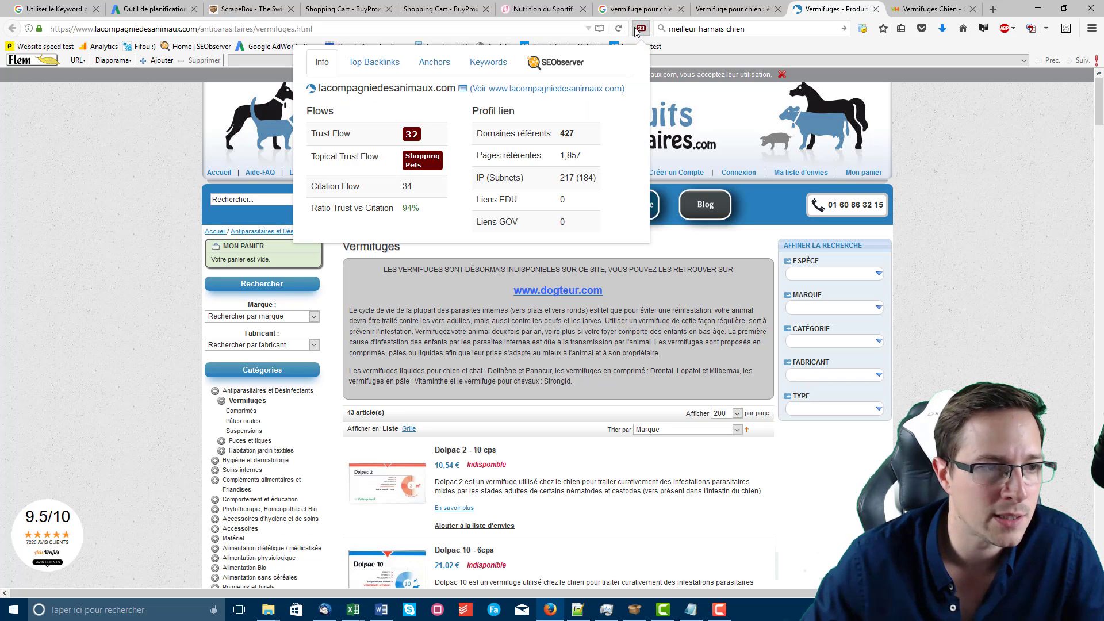
left_click(744, 6)
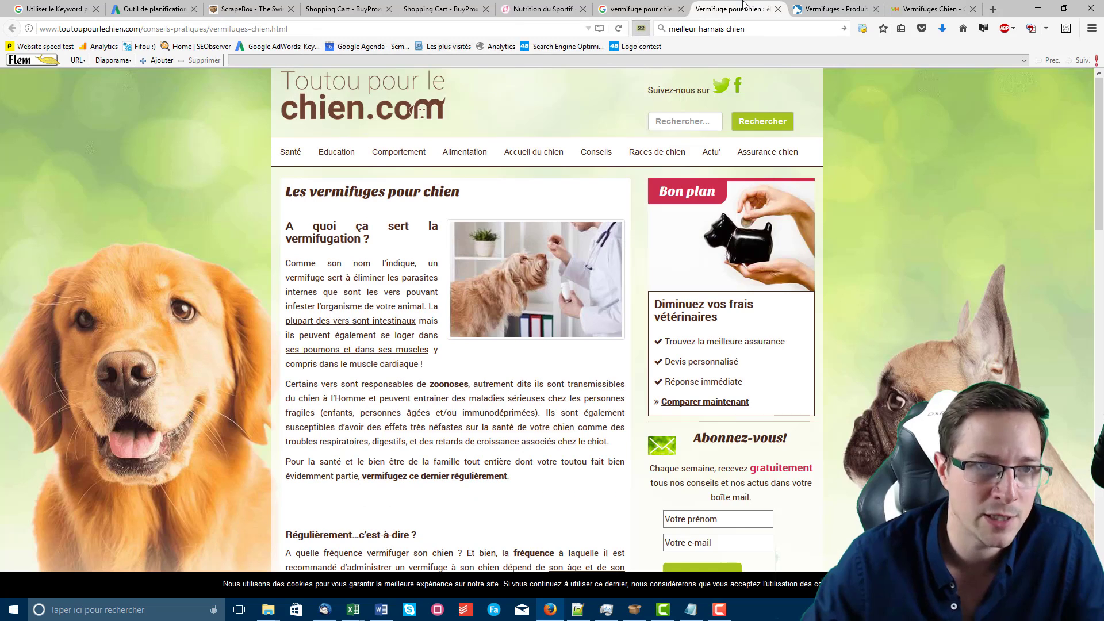
left_click(643, 29)
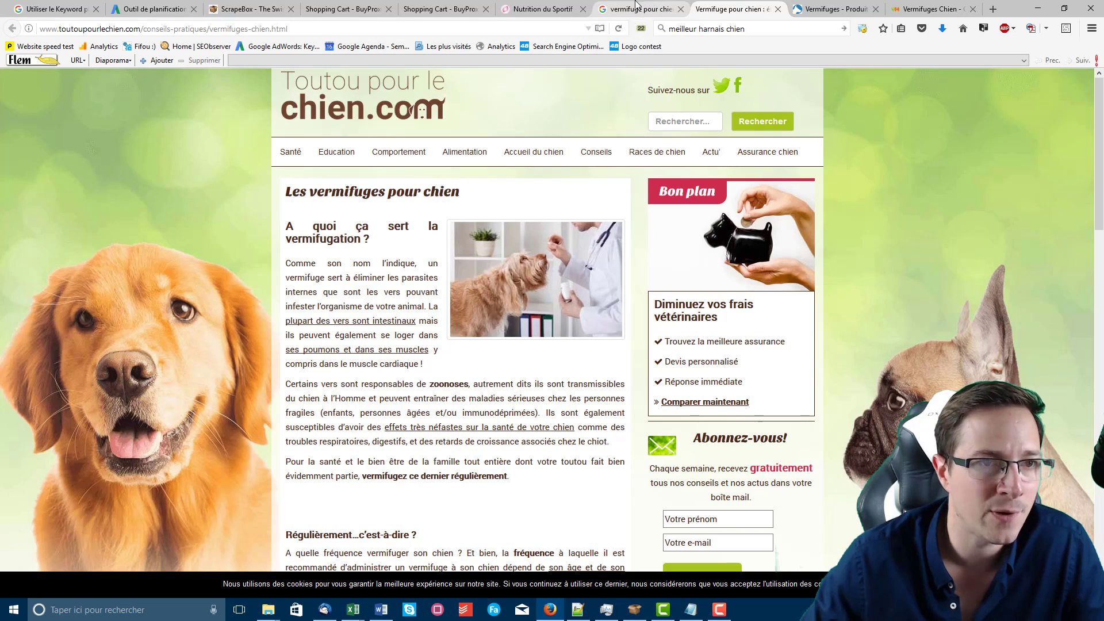
left_click(654, 12)
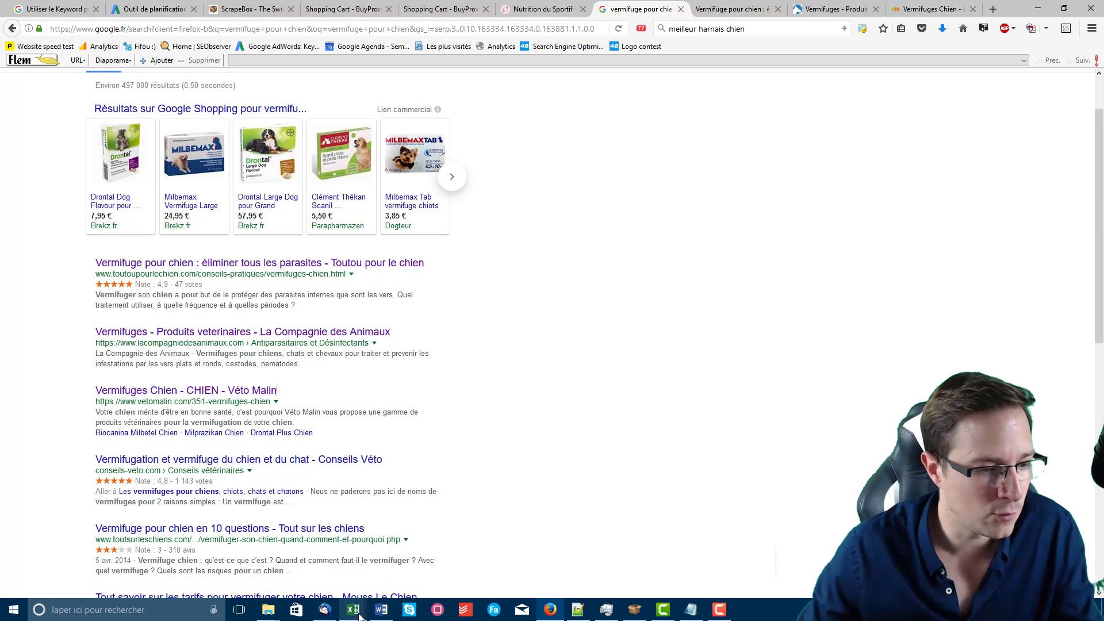
Step: Switch to manteau-chien.xlsx in Excel and examine the keyword table across its orange, light green and dark green competition rows
mouse_move(353, 609)
left_click(427, 558)
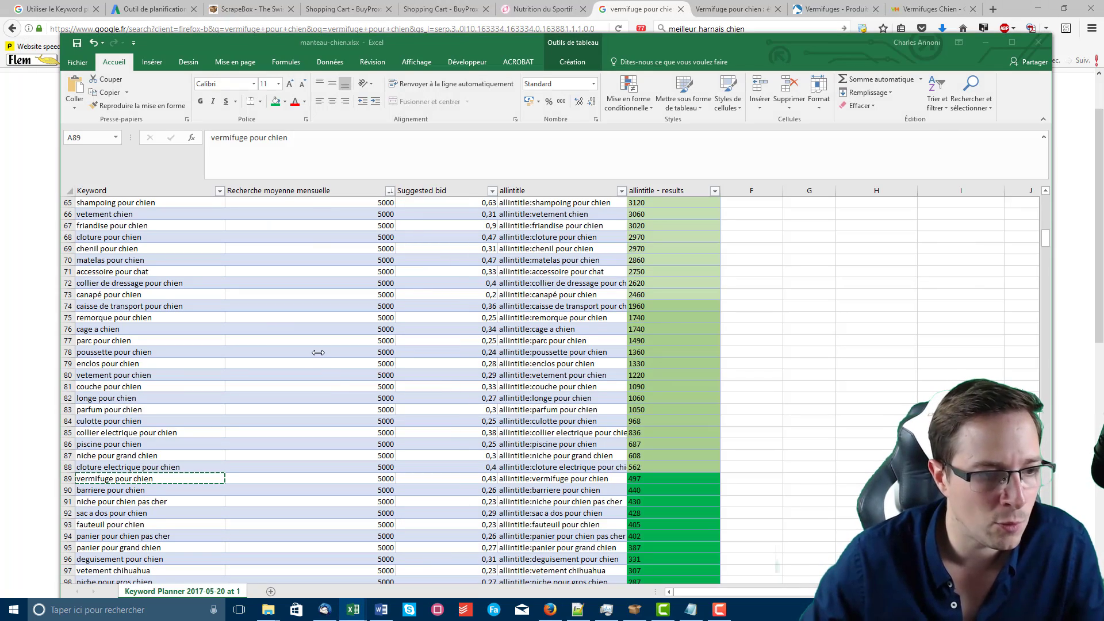
left_click(343, 375)
scroll(344, 387, "up", 13)
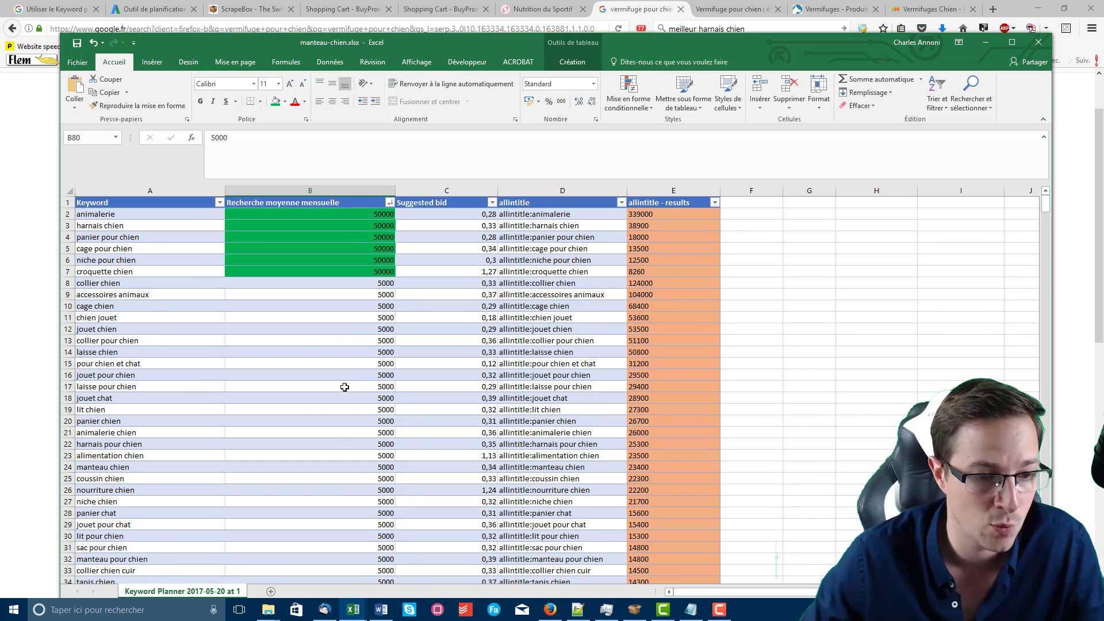
scroll(349, 388, "down", 14)
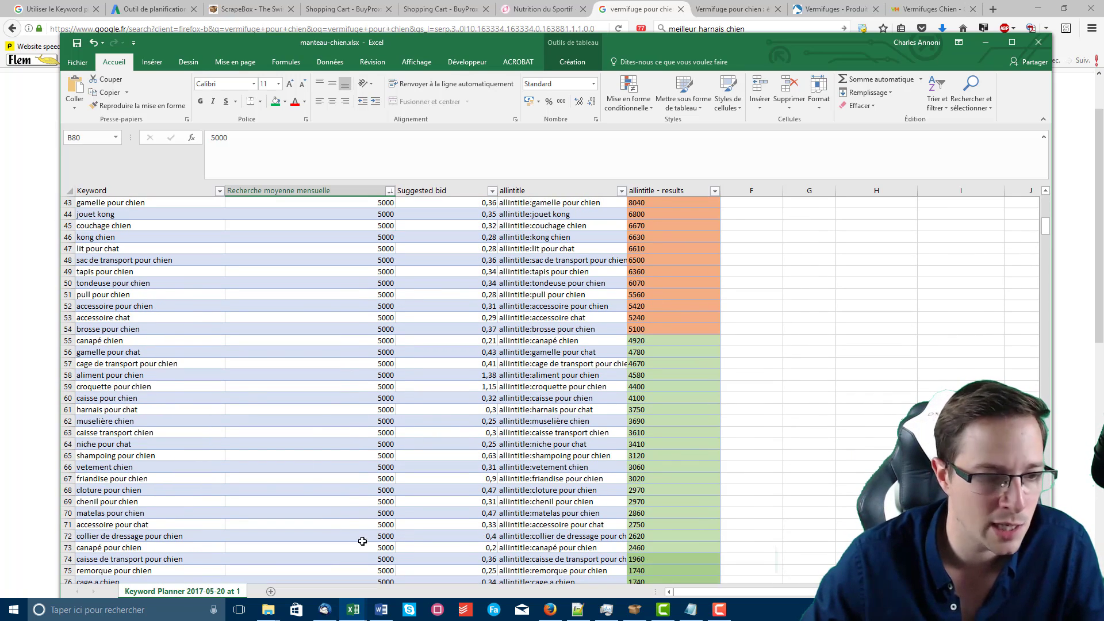
scroll(248, 392, "down", 10)
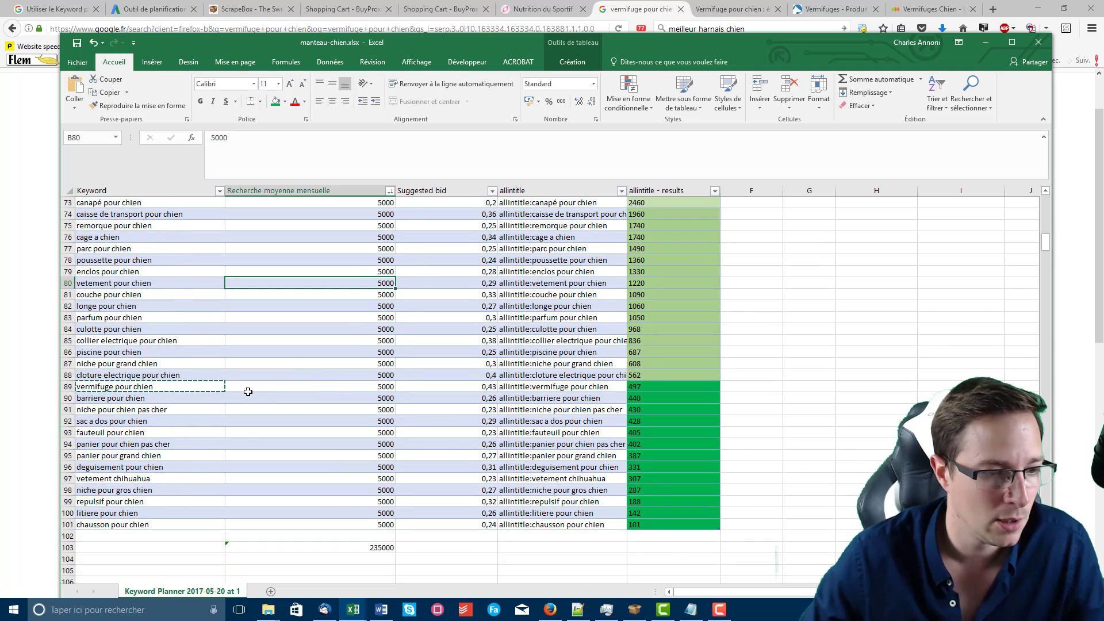
left_click(361, 421)
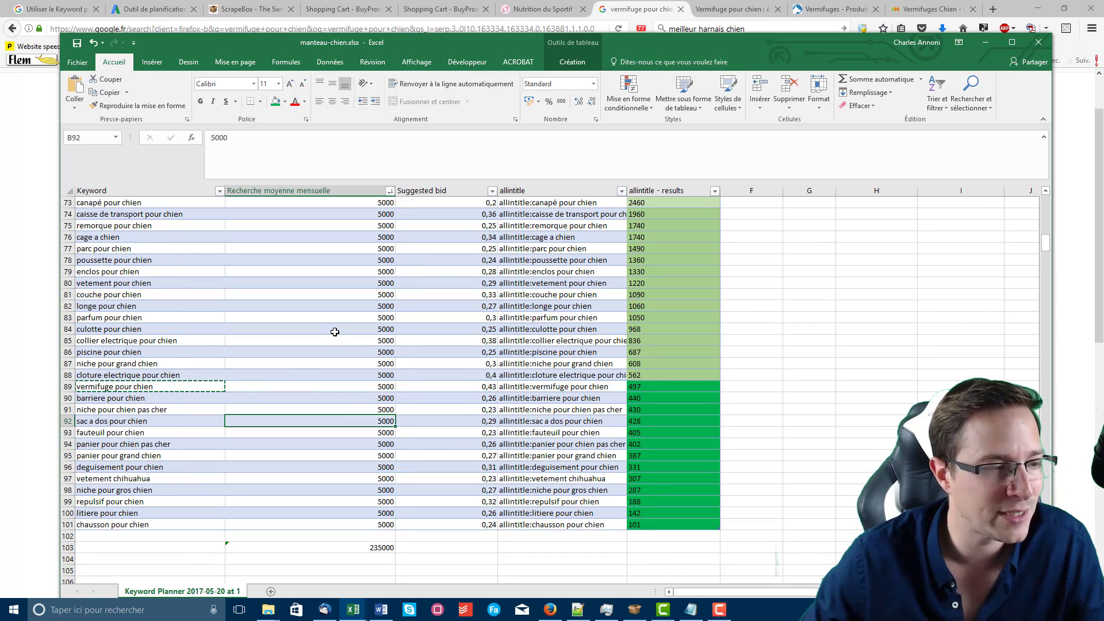
scroll(334, 331, "down", 2)
scroll(335, 332, "down", 5)
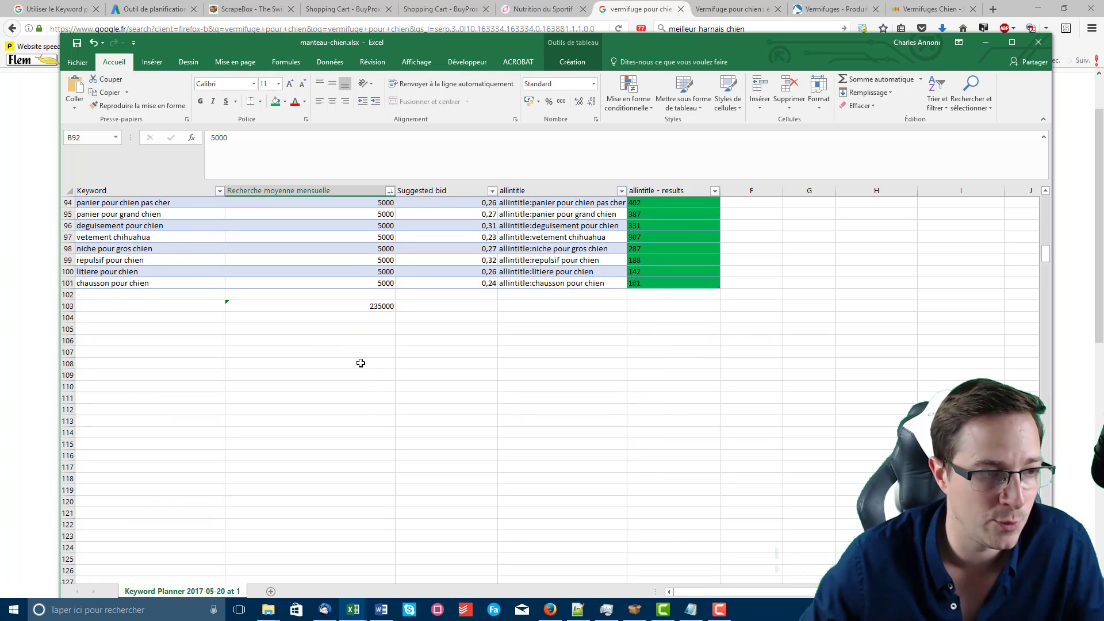
scroll(364, 413, "up", 12)
scroll(367, 416, "up", 9)
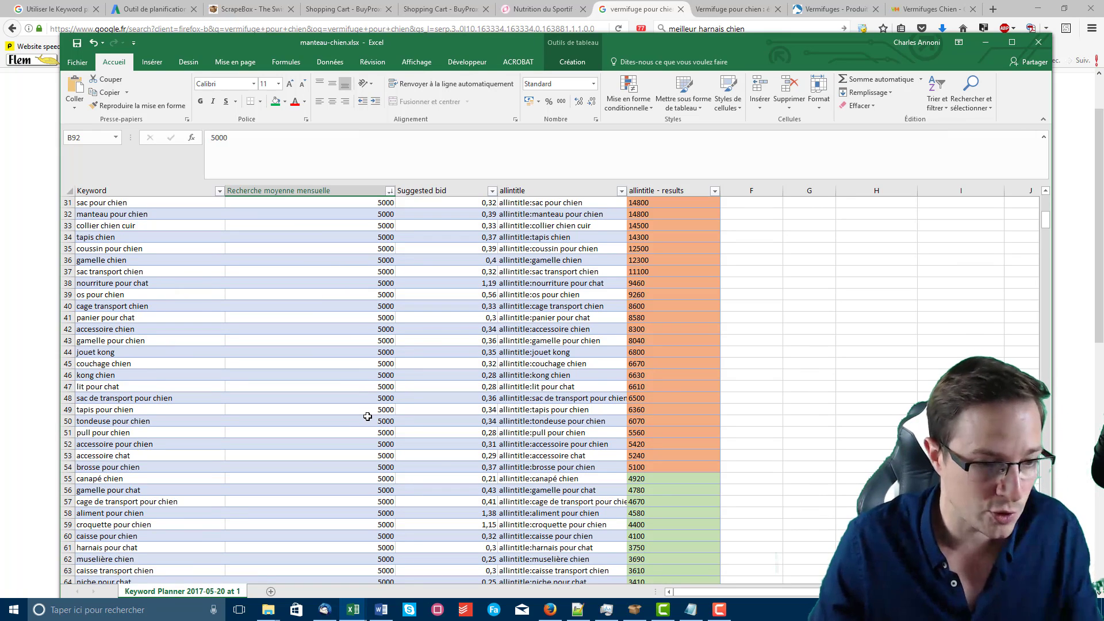
scroll(369, 432, "down", 5)
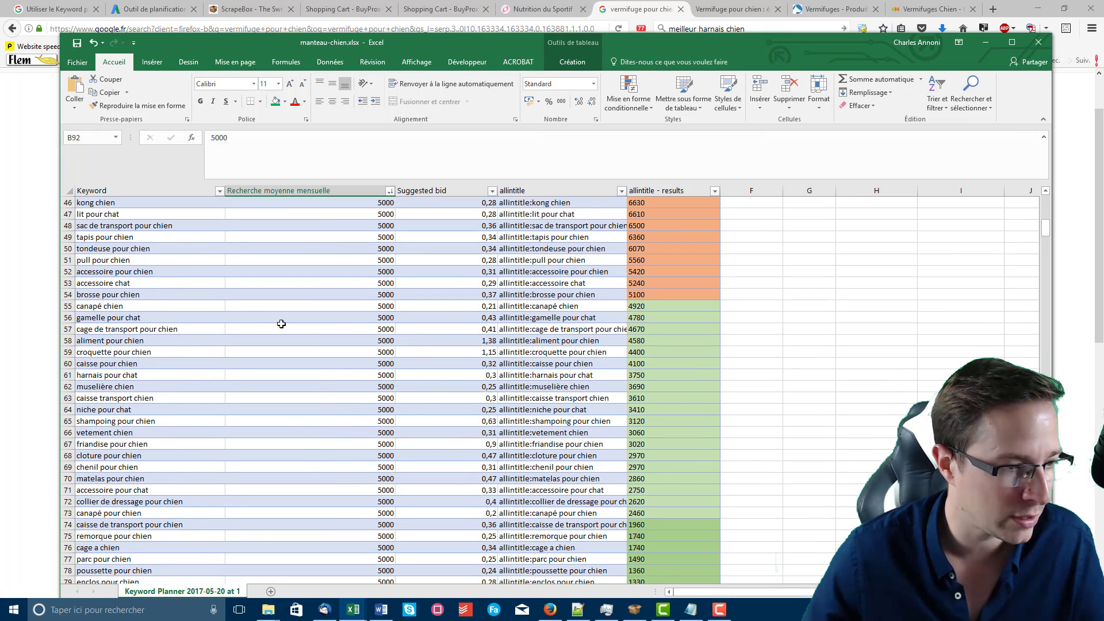
Step: Compare the monthly searches and allintitle results of the light green and medium green keyword rows
left_click(150, 317)
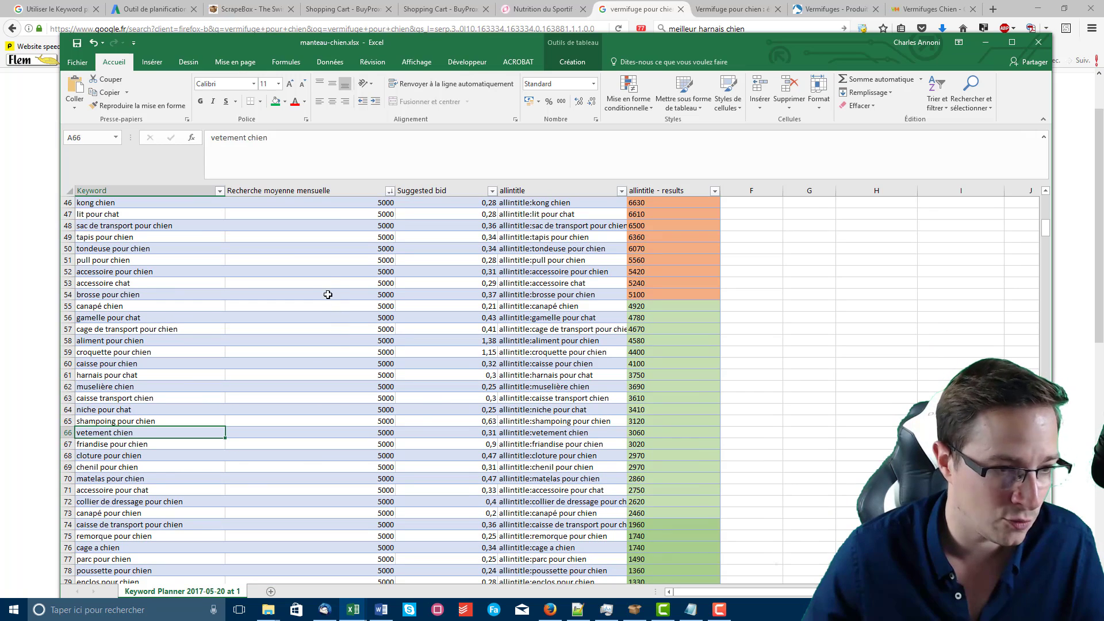
left_click_drag(328, 284, 321, 563)
left_click(314, 398)
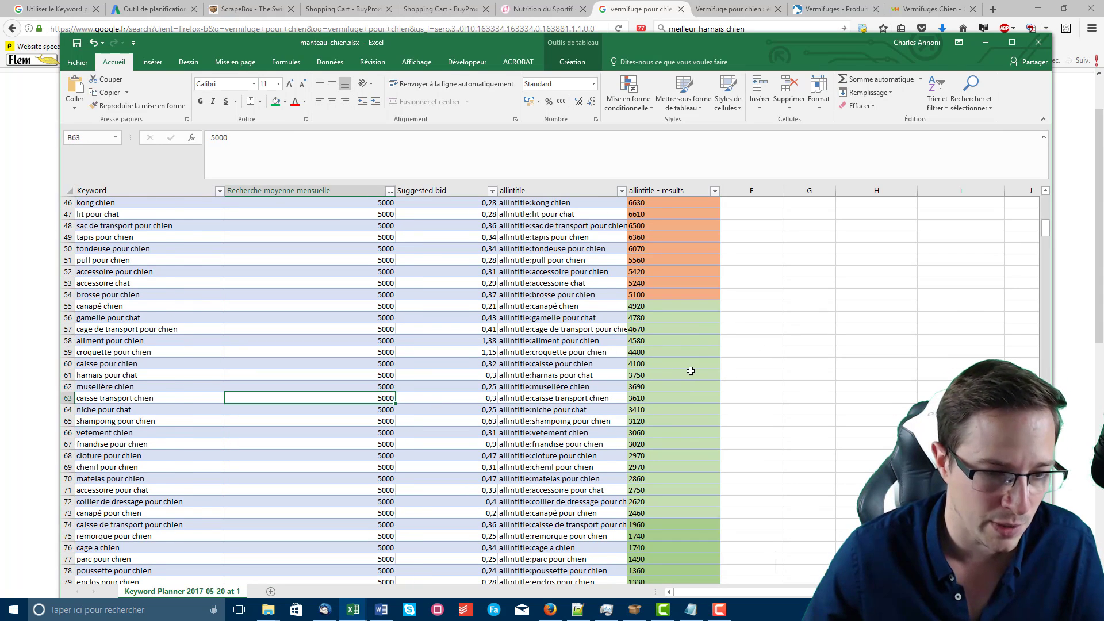
scroll(691, 368, "down", 5)
left_click_drag(678, 275, 681, 549)
left_click(666, 398)
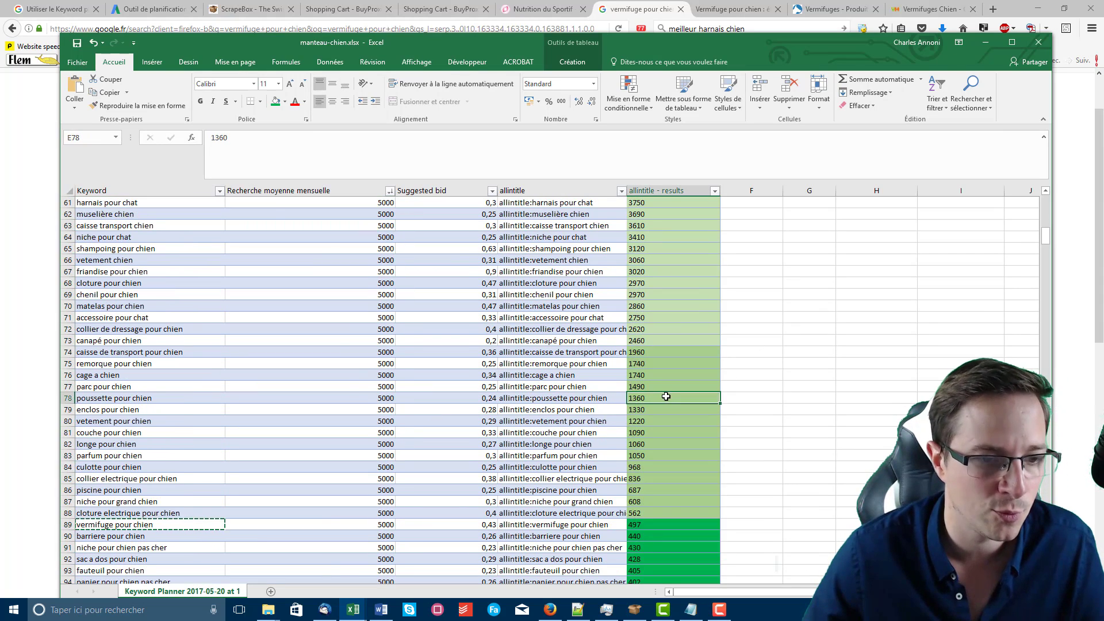
Step: Enter "parfum pour chien" in cell B83 of the monthly search column
scroll(666, 397, "down", 5)
left_click(236, 288)
type("parfum pour chien")
key("ctrl+Return")
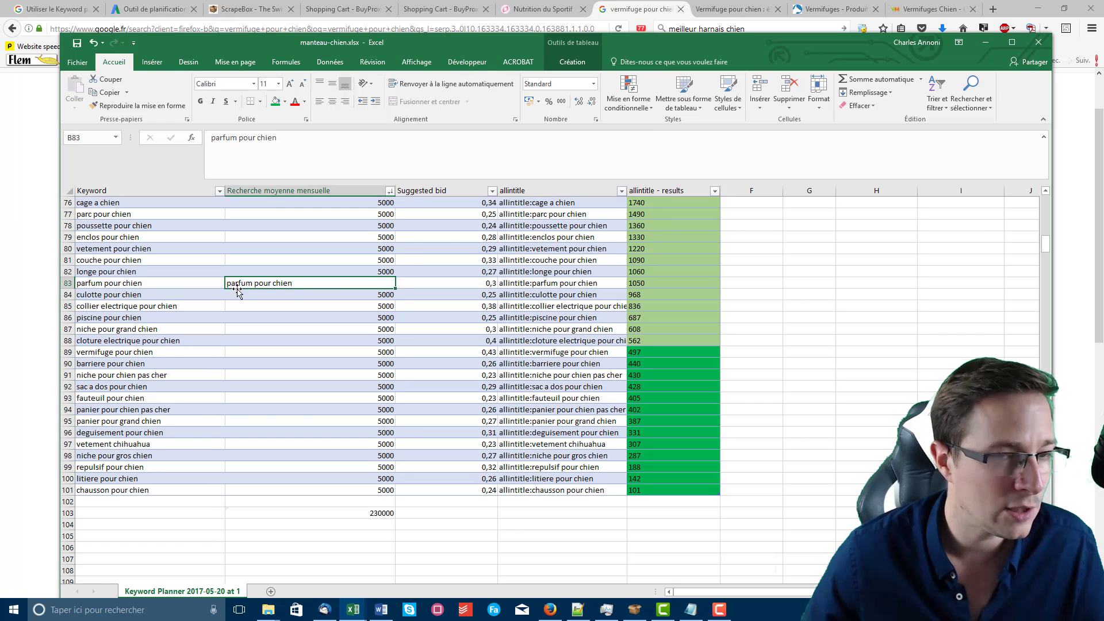
Step: Review the Google results for "vermifuge pour chien" in Firefox alongside the low-competition keyword rows in the Excel table
left_click(623, 8)
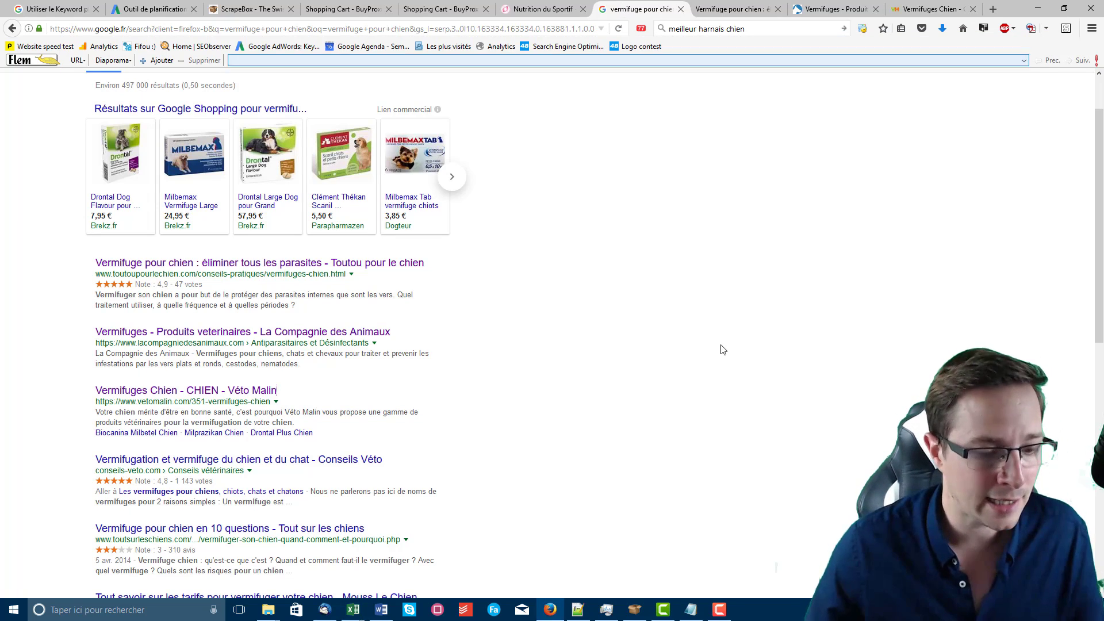
mouse_move(354, 608)
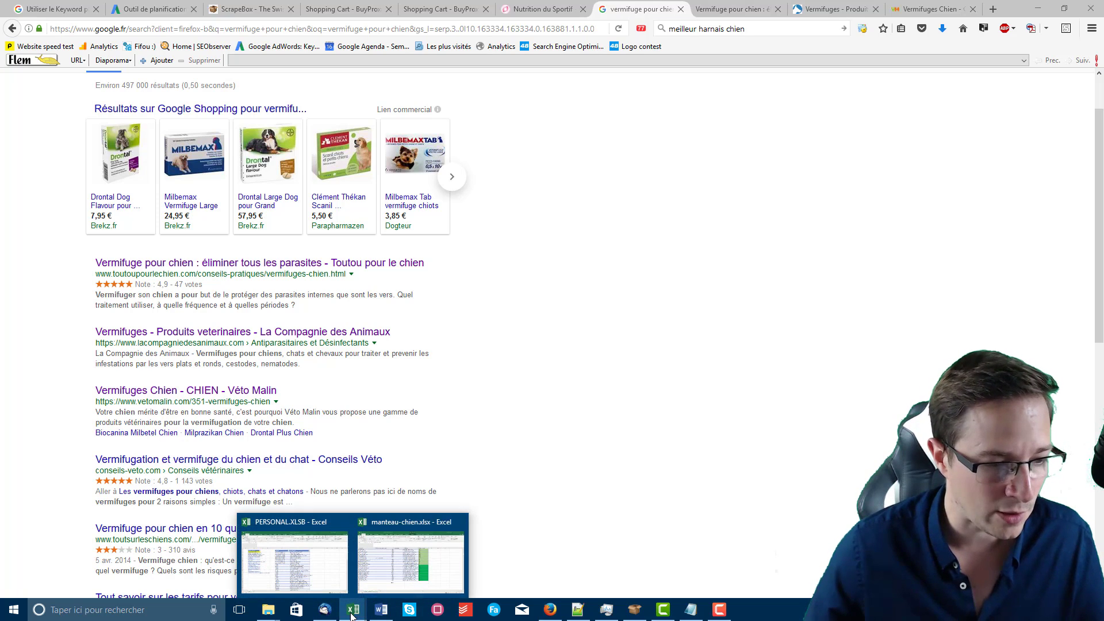
left_click(390, 582)
left_click(416, 379)
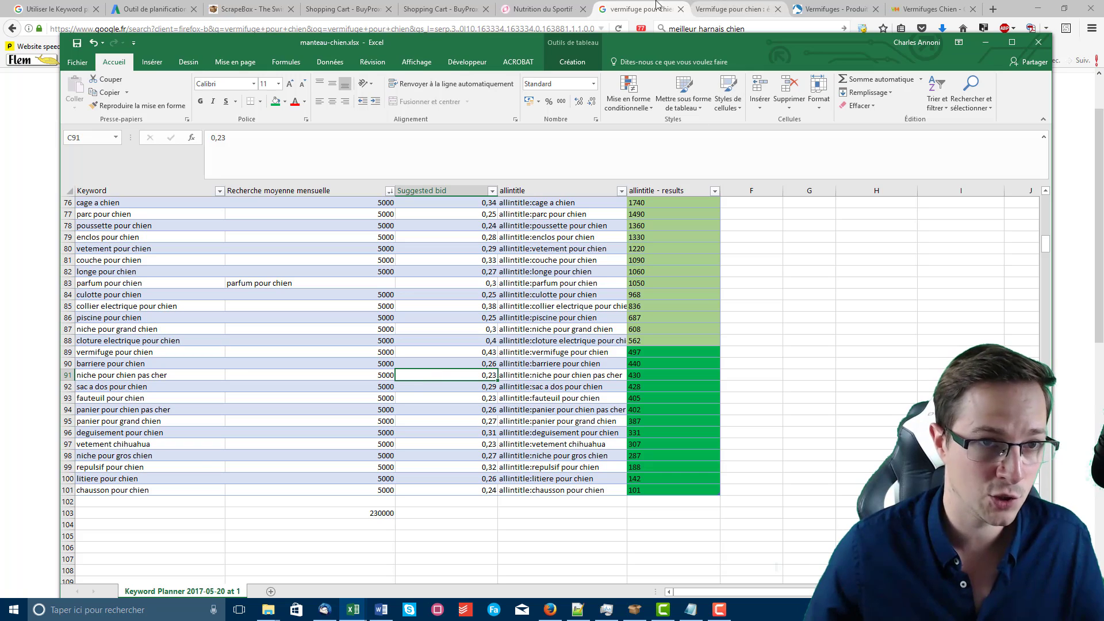
key("alt+Tab")
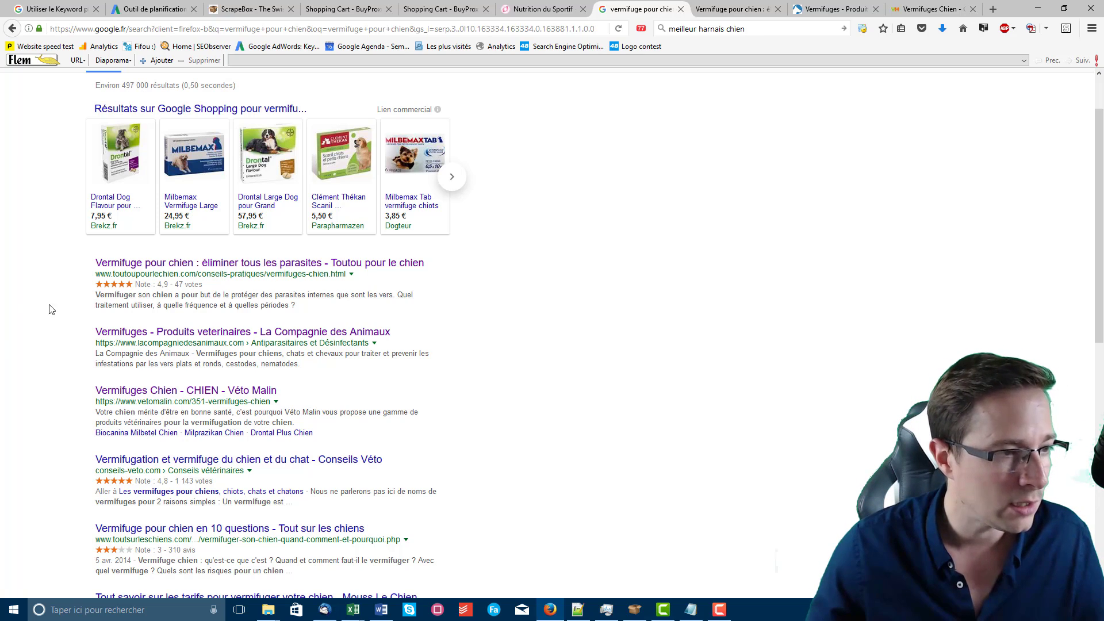
scroll(55, 236, "up", 2)
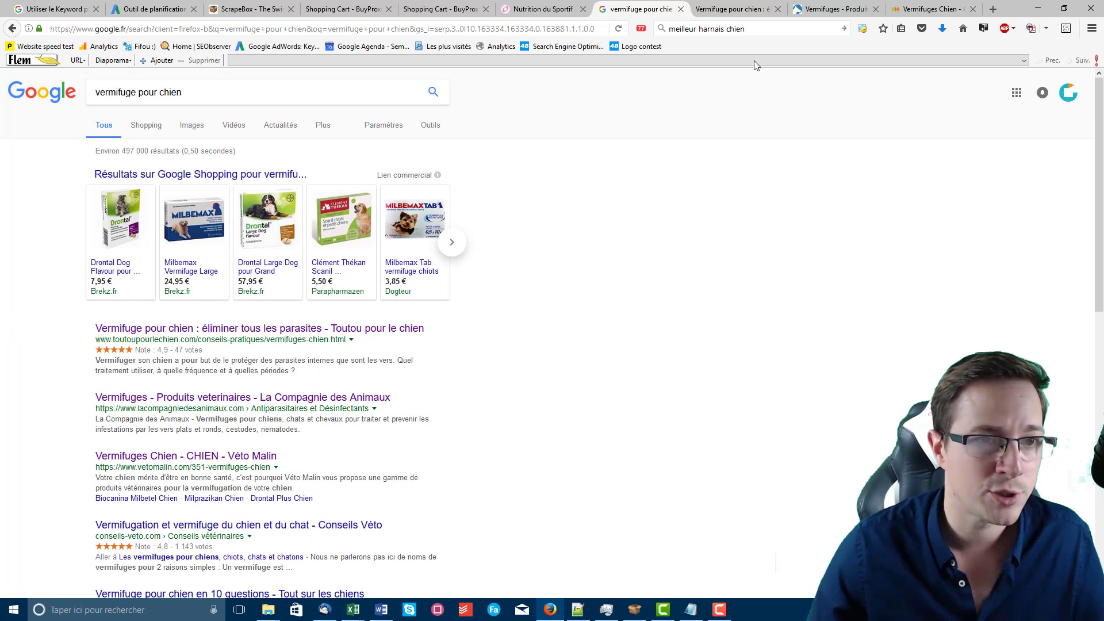
Step: Compare the open Toutou pour le chien, La Compagnie des Animaux and Véto Malin pages with the Google results for "vermifuge pour chien"
left_click(733, 8)
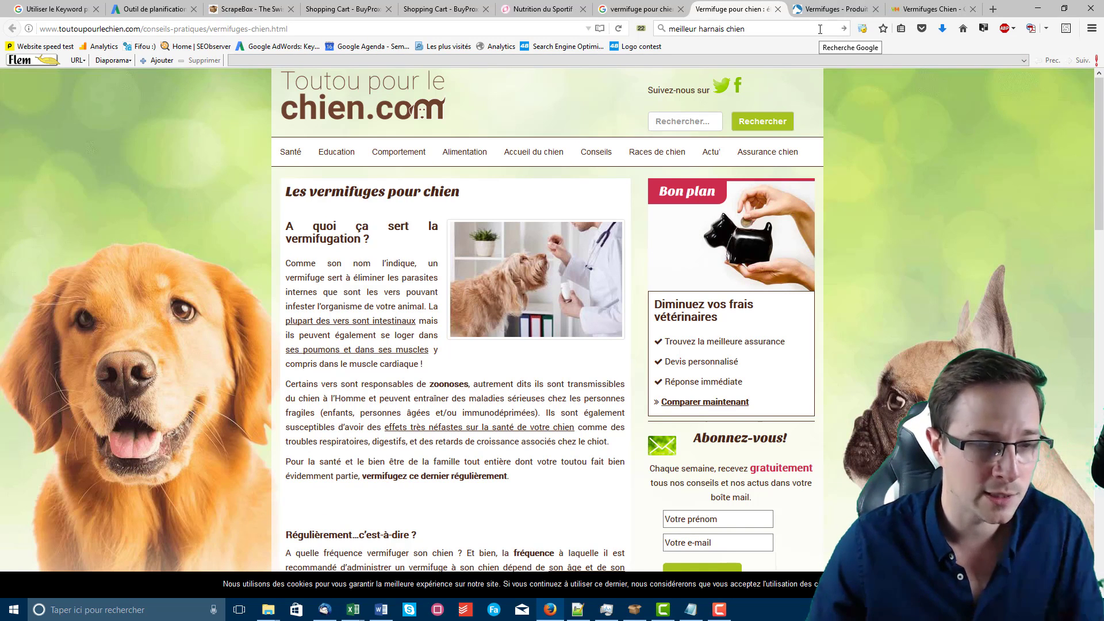
left_click(845, 8)
key("ctrl+shift+Tab")
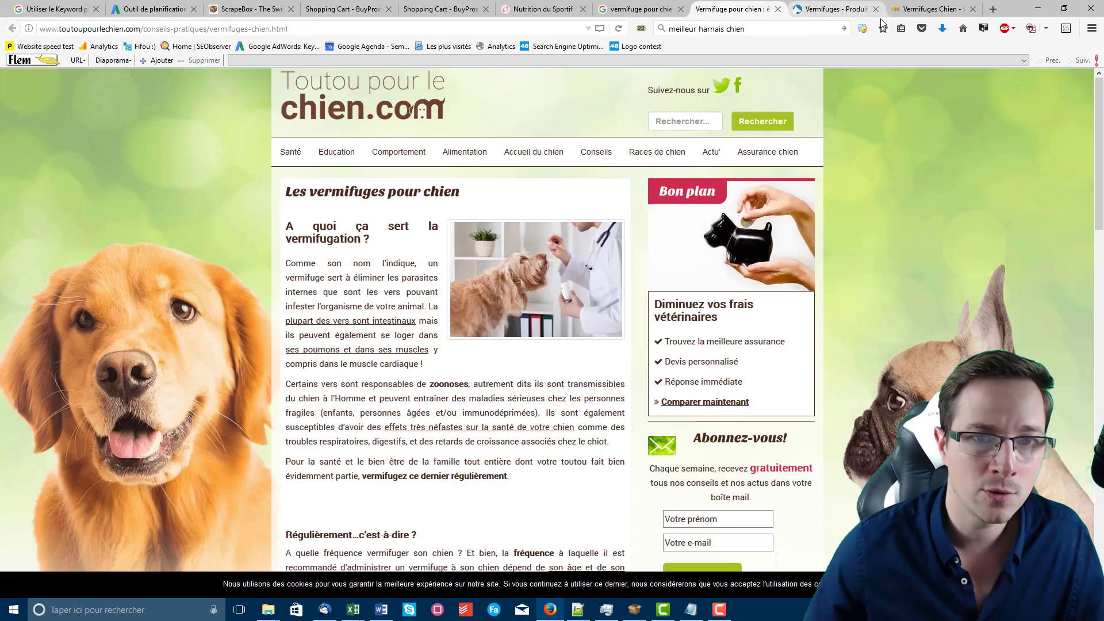
left_click(932, 8)
left_click(638, 8)
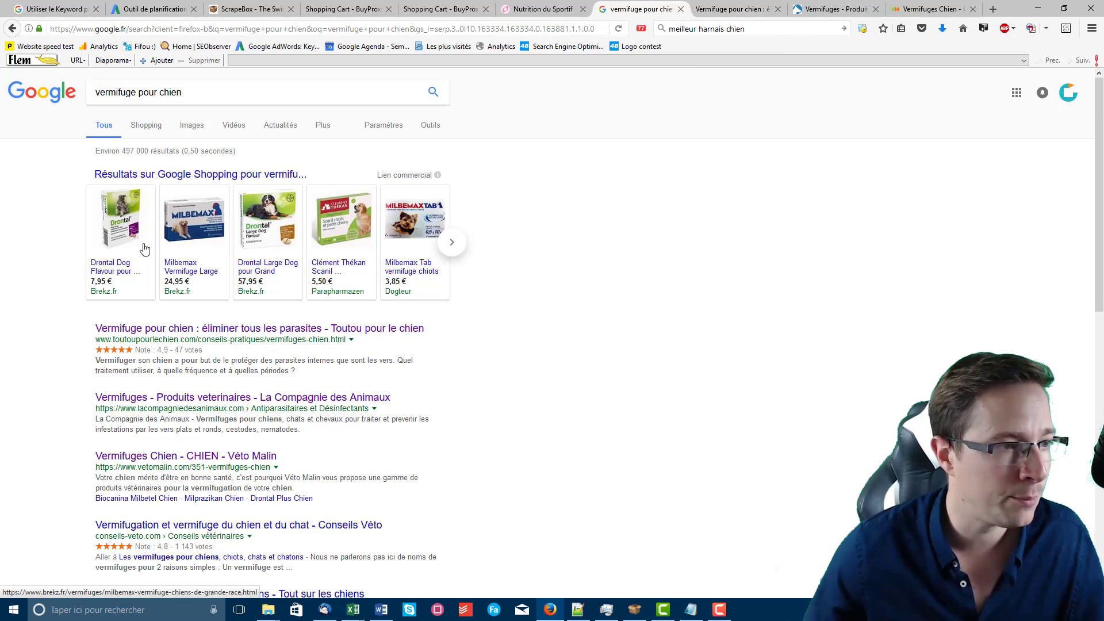
scroll(77, 330, "down", 3)
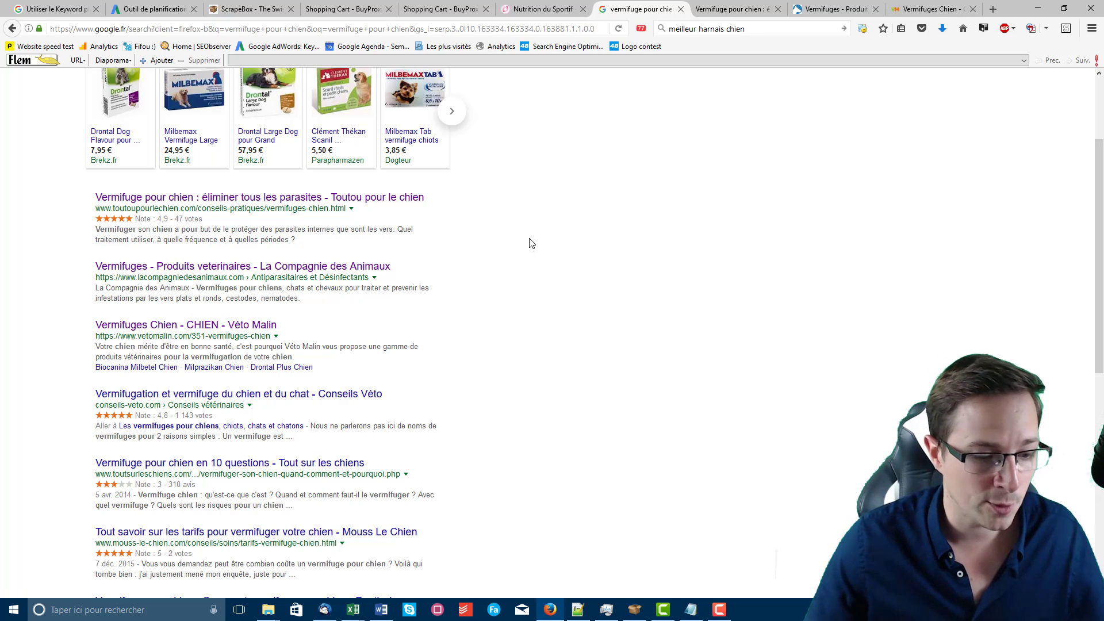
Step: Switch to manteau-chien.xlsx in Excel and look over the keyword rows from the dark green group up to the orange group
mouse_move(354, 609)
left_click(401, 544)
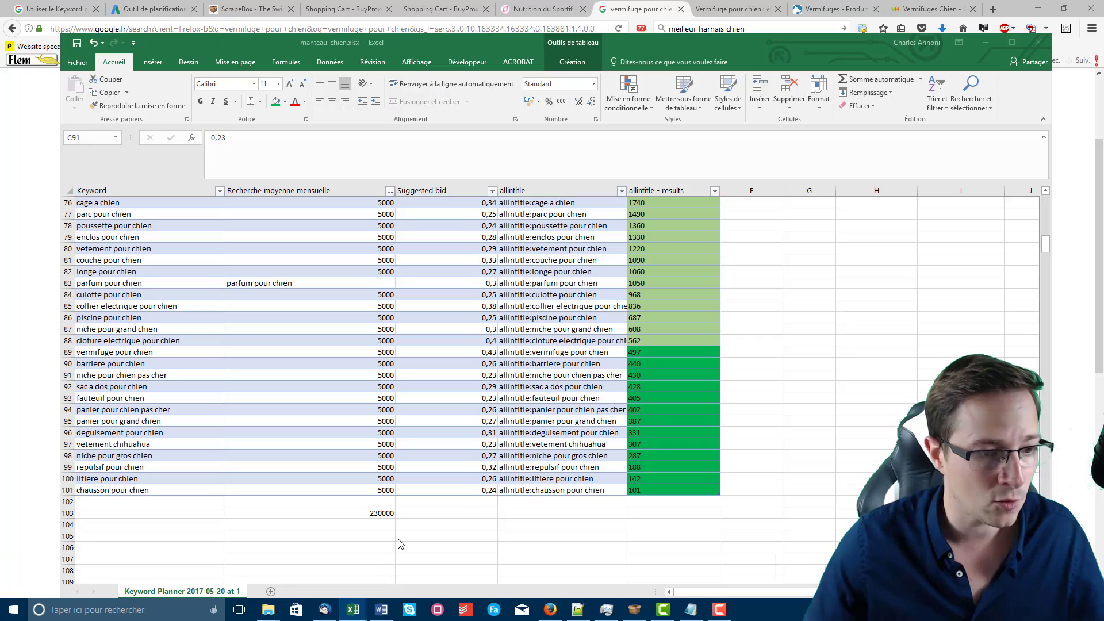
scroll(352, 355, "up", 10)
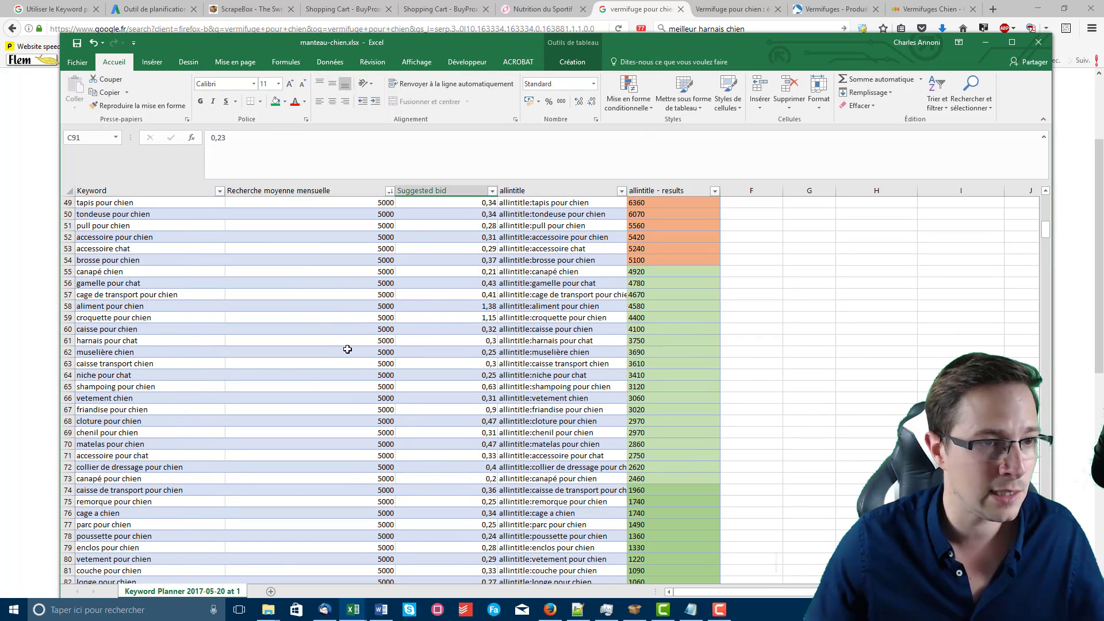
left_click(349, 348)
Step: Switch to Firefox and view the "Nutrition du Sportif" mind map alongside the competing dog dewormer article and its Google results
left_click(547, 5)
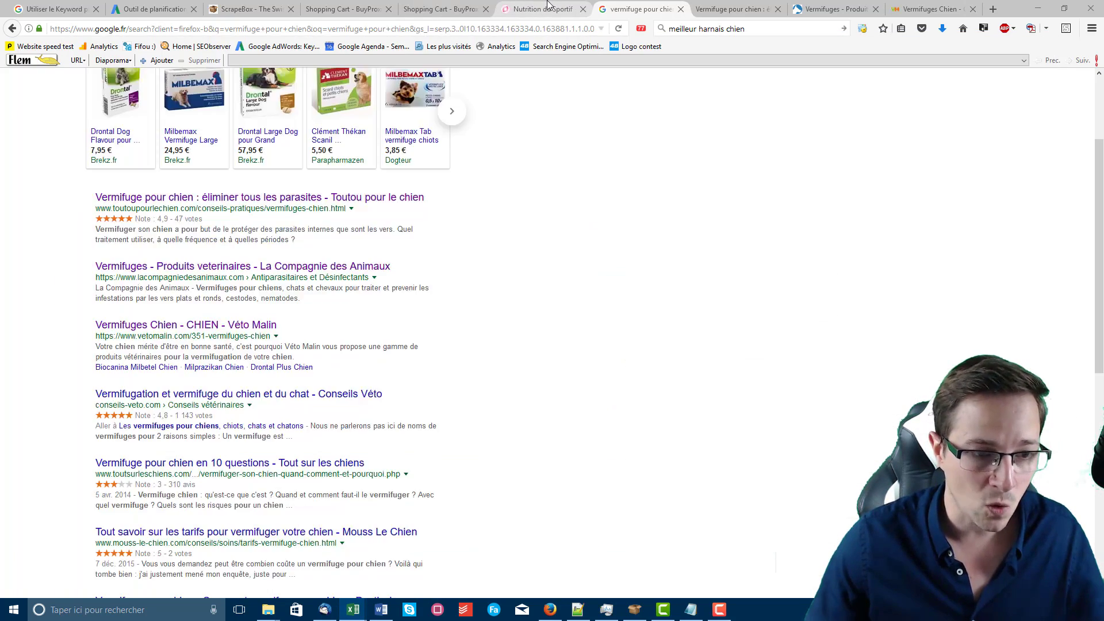
left_click(548, 4)
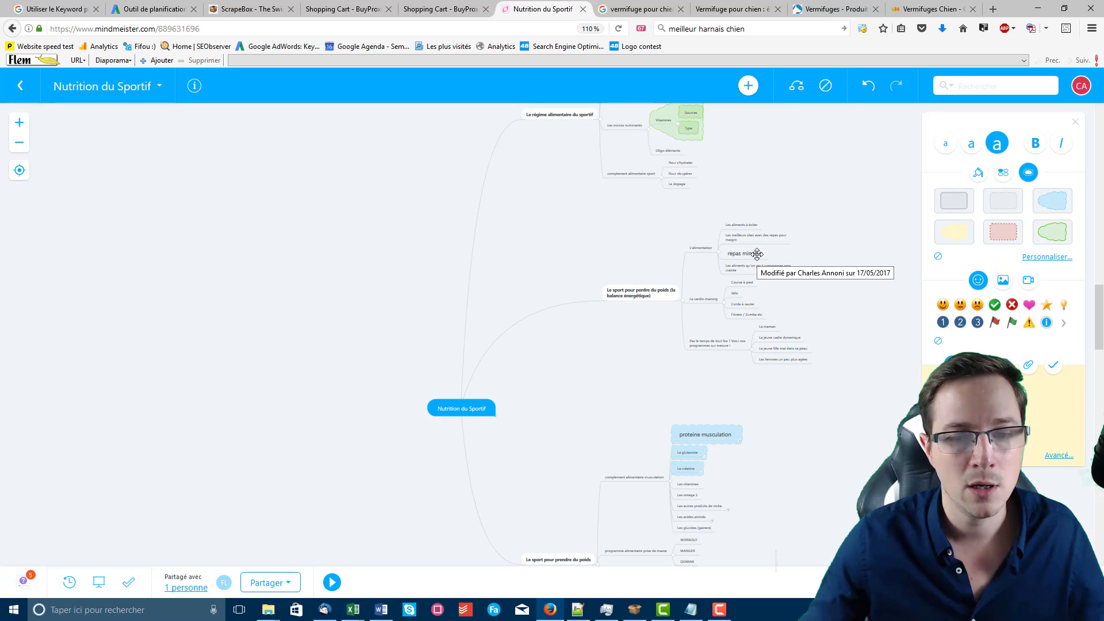
left_click(828, 8)
left_click(742, 5)
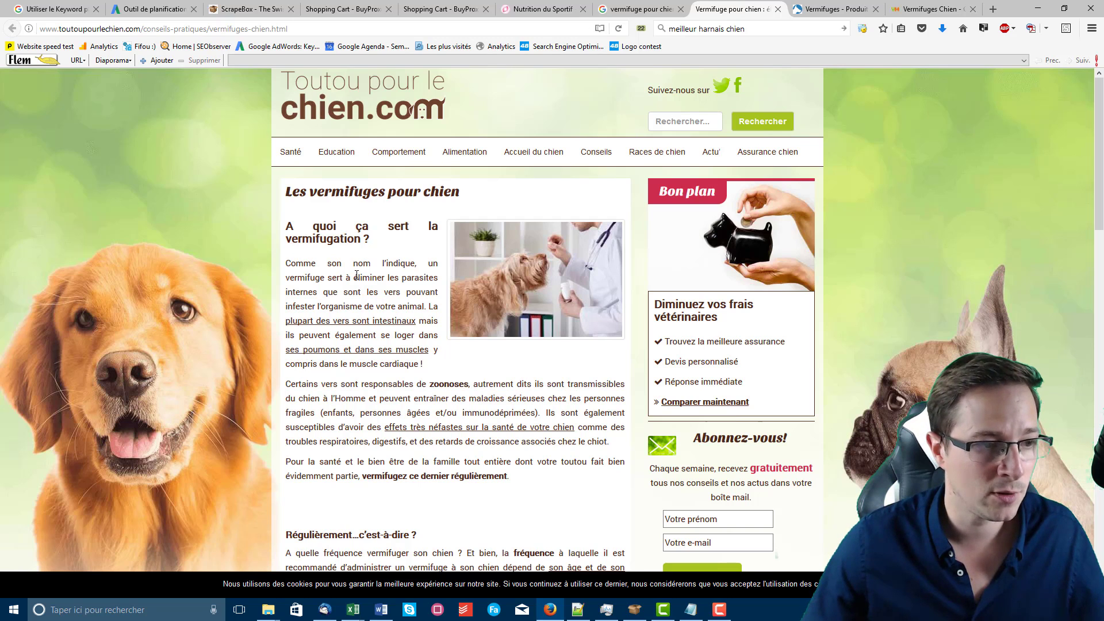
left_click(645, 5)
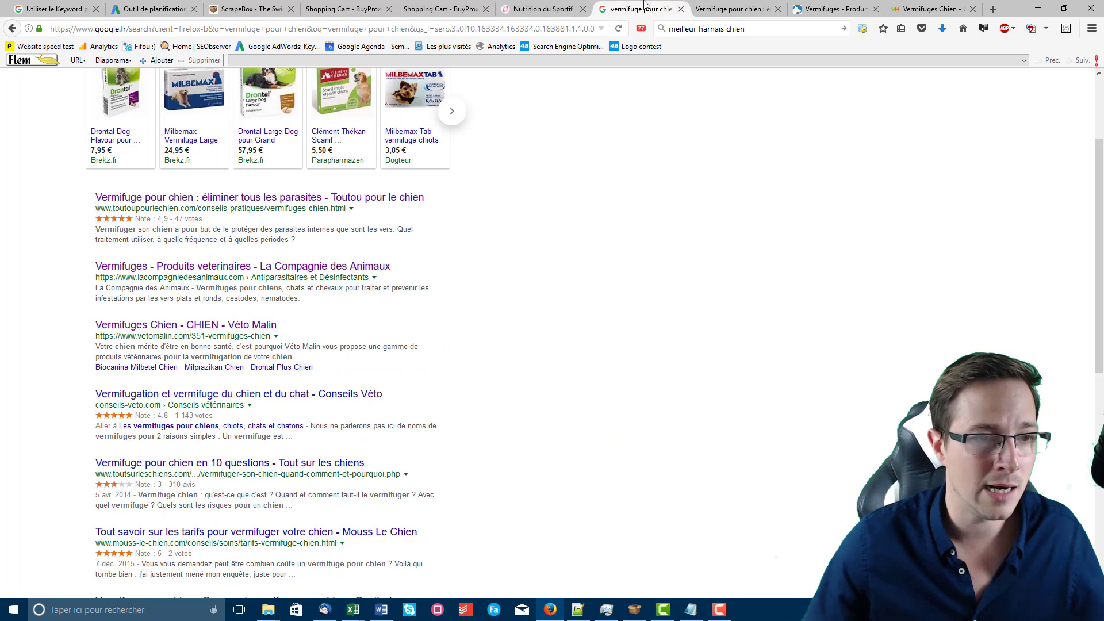